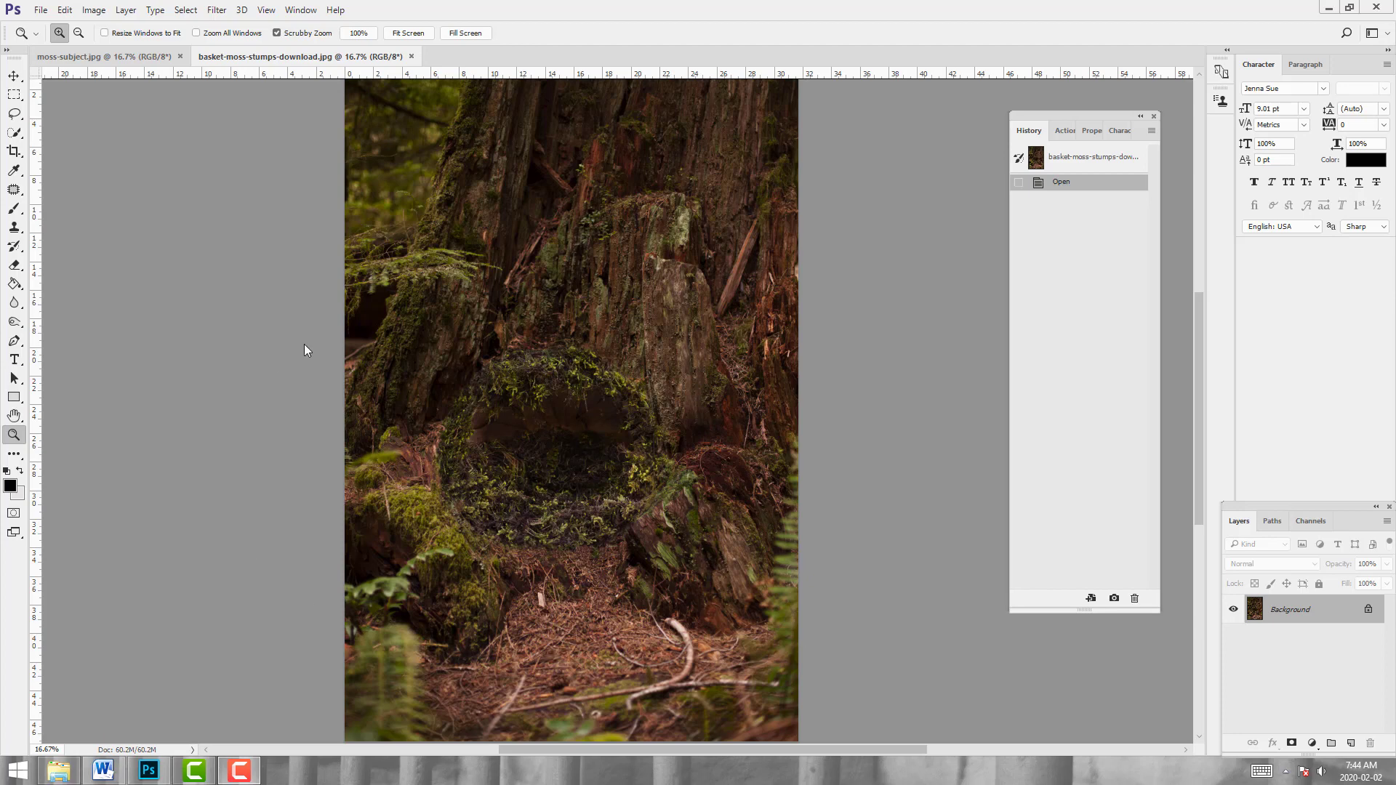
Examine the moss basket in the forest background and compare its lighting and angle with the newborn photo moss-subject.jpg
left_click(555, 372)
left_click_drag(554, 372, 516, 371)
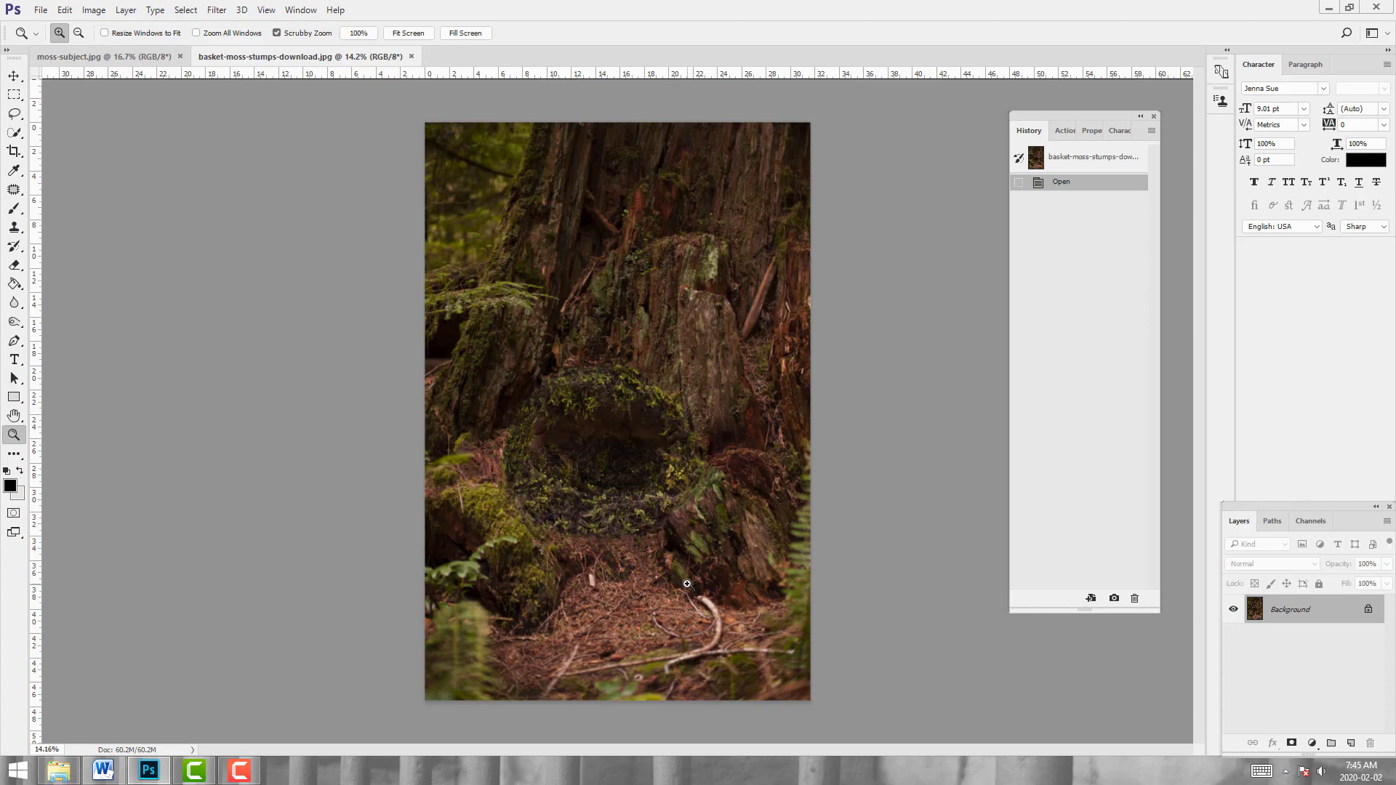
left_click_drag(694, 584, 748, 584)
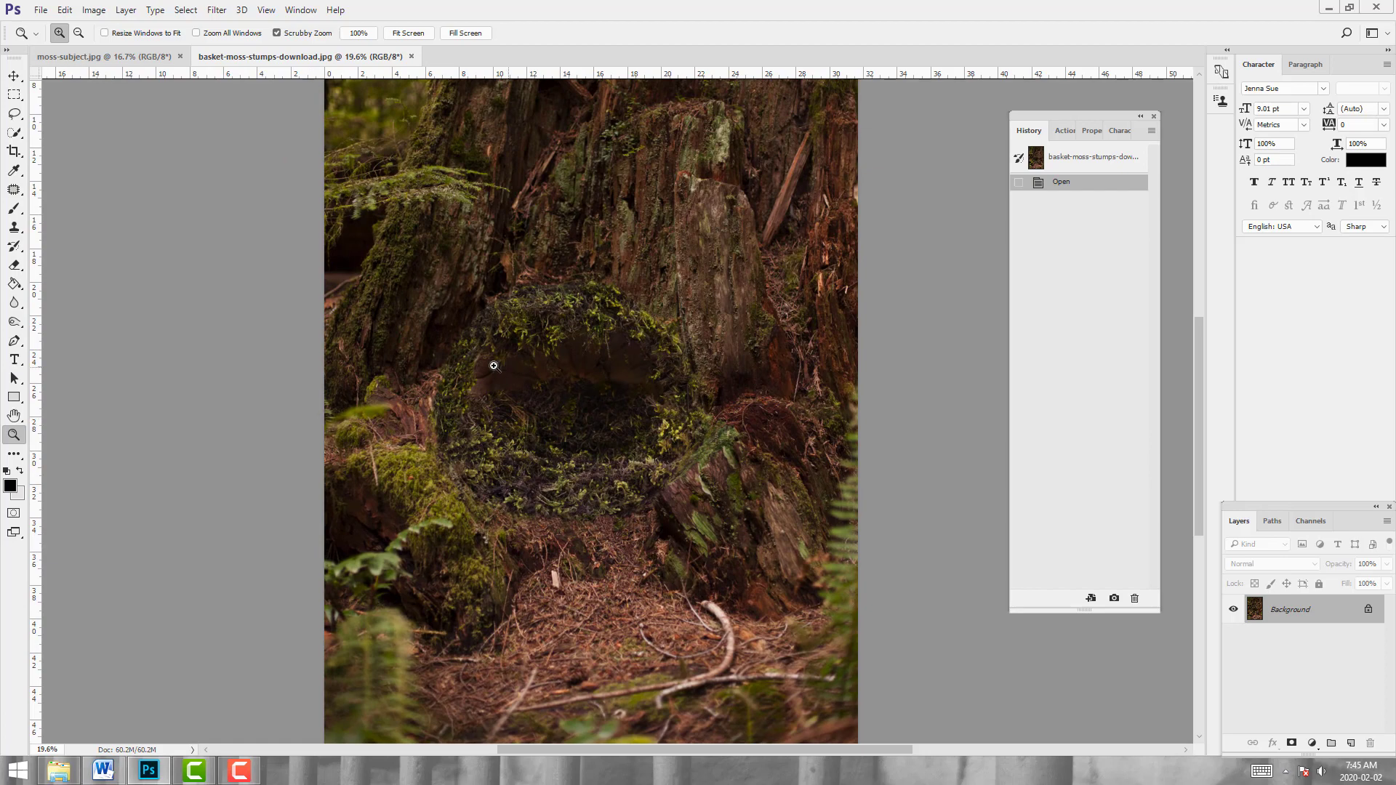
left_click_drag(576, 358, 555, 361)
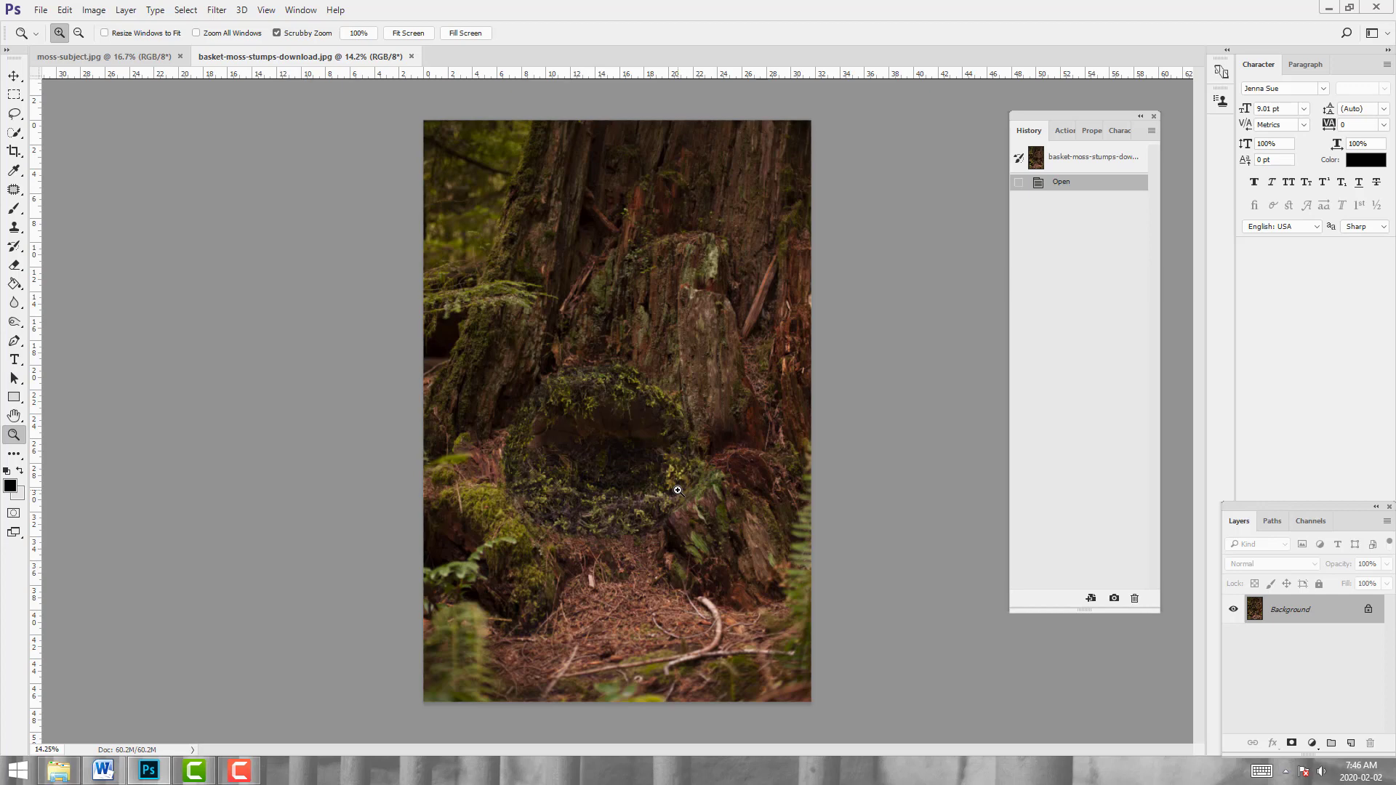
left_click(161, 59)
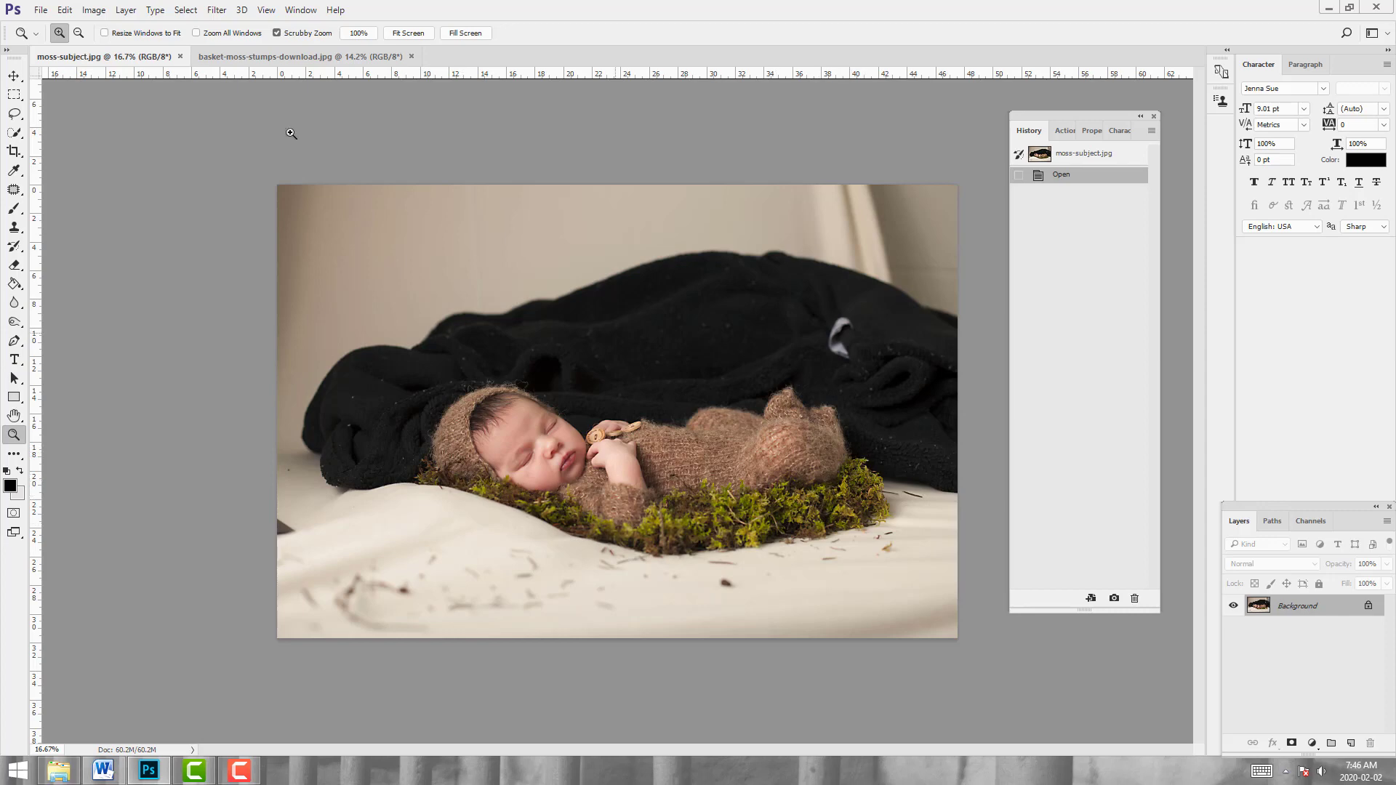
left_click(243, 55)
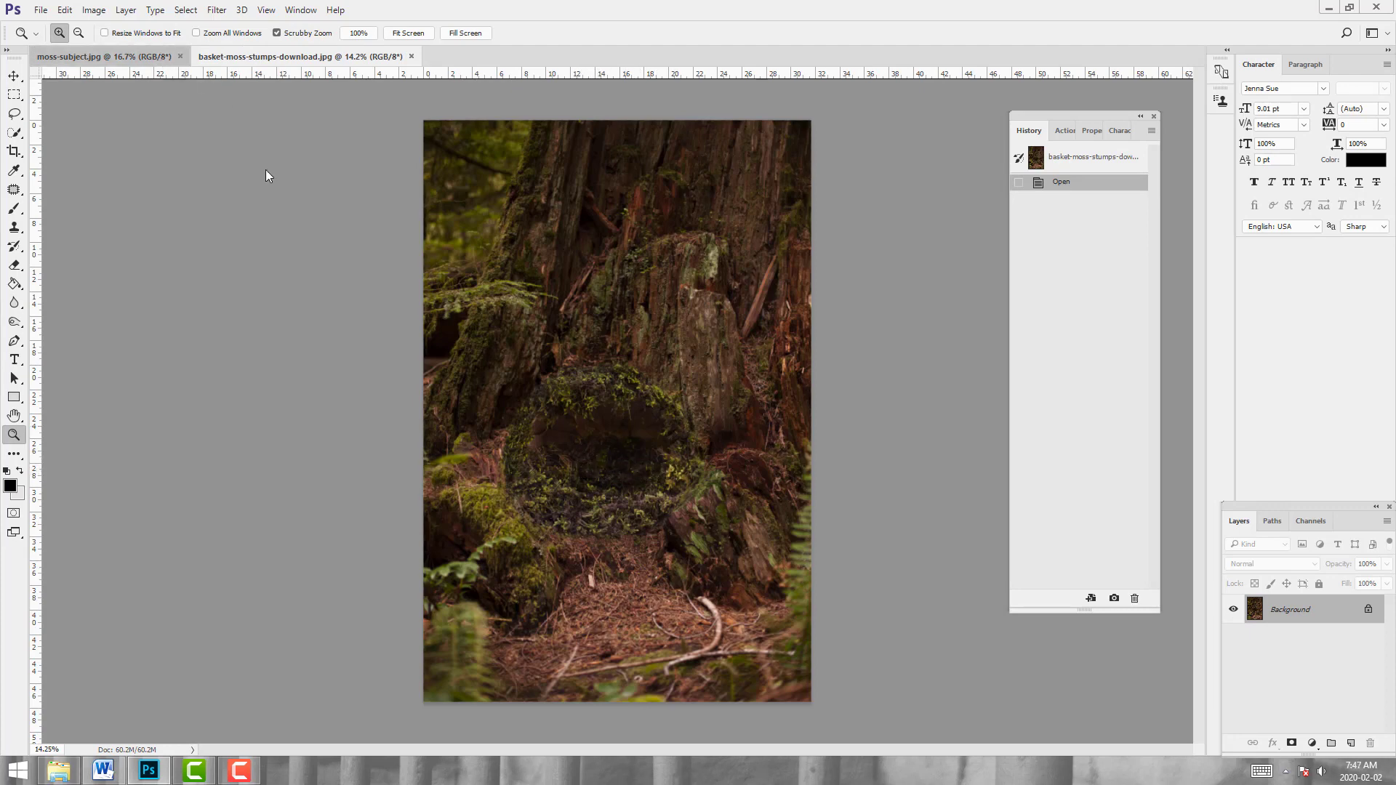
key("ctrl+Tab")
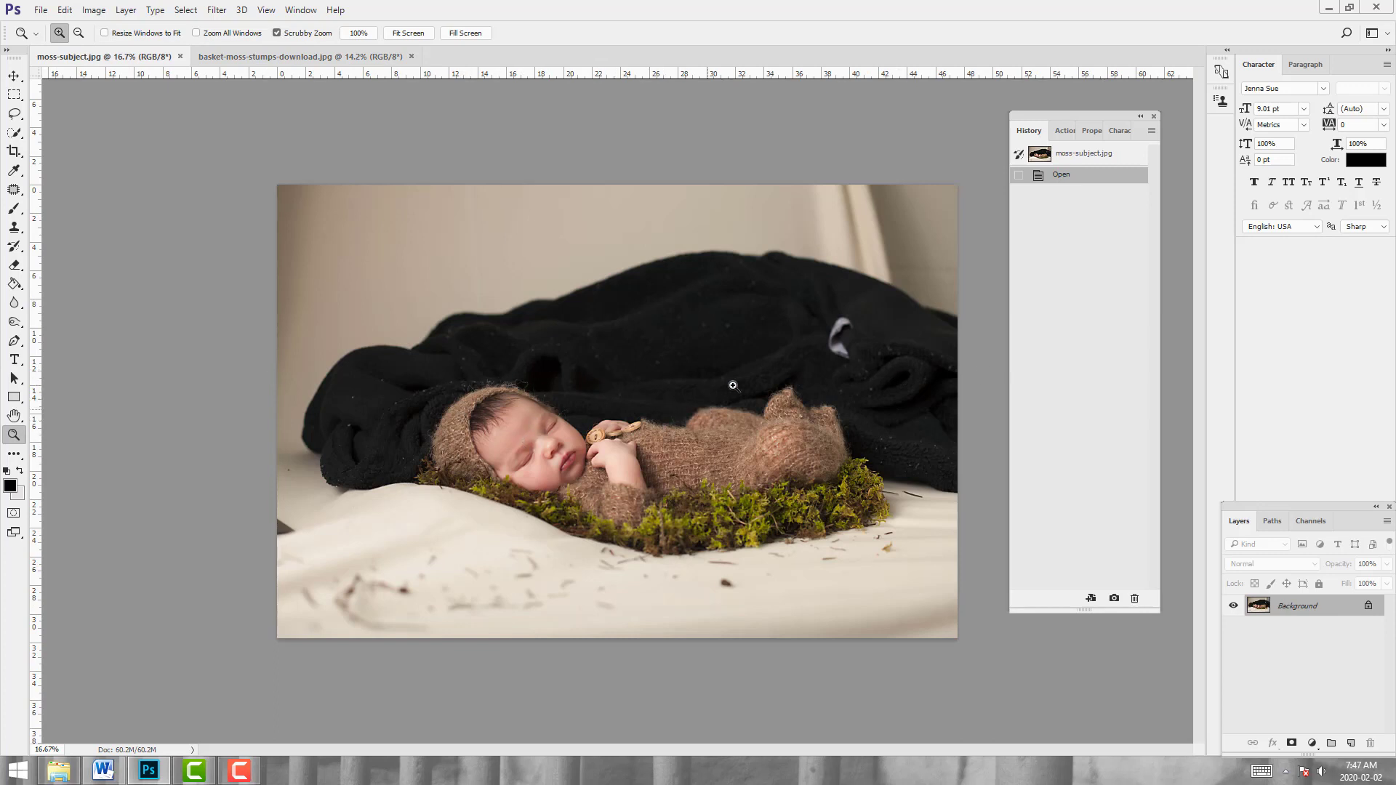
left_click(294, 57)
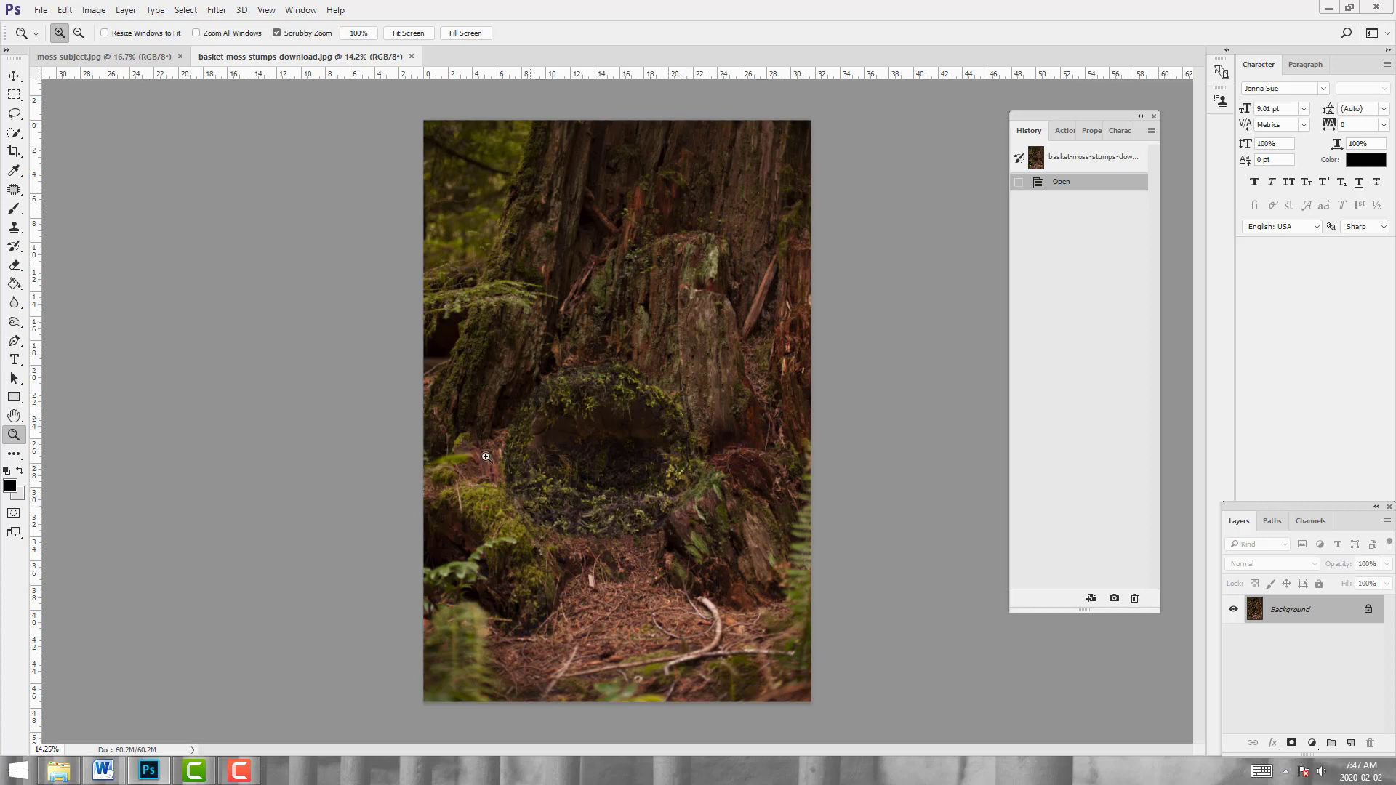
left_click(140, 58)
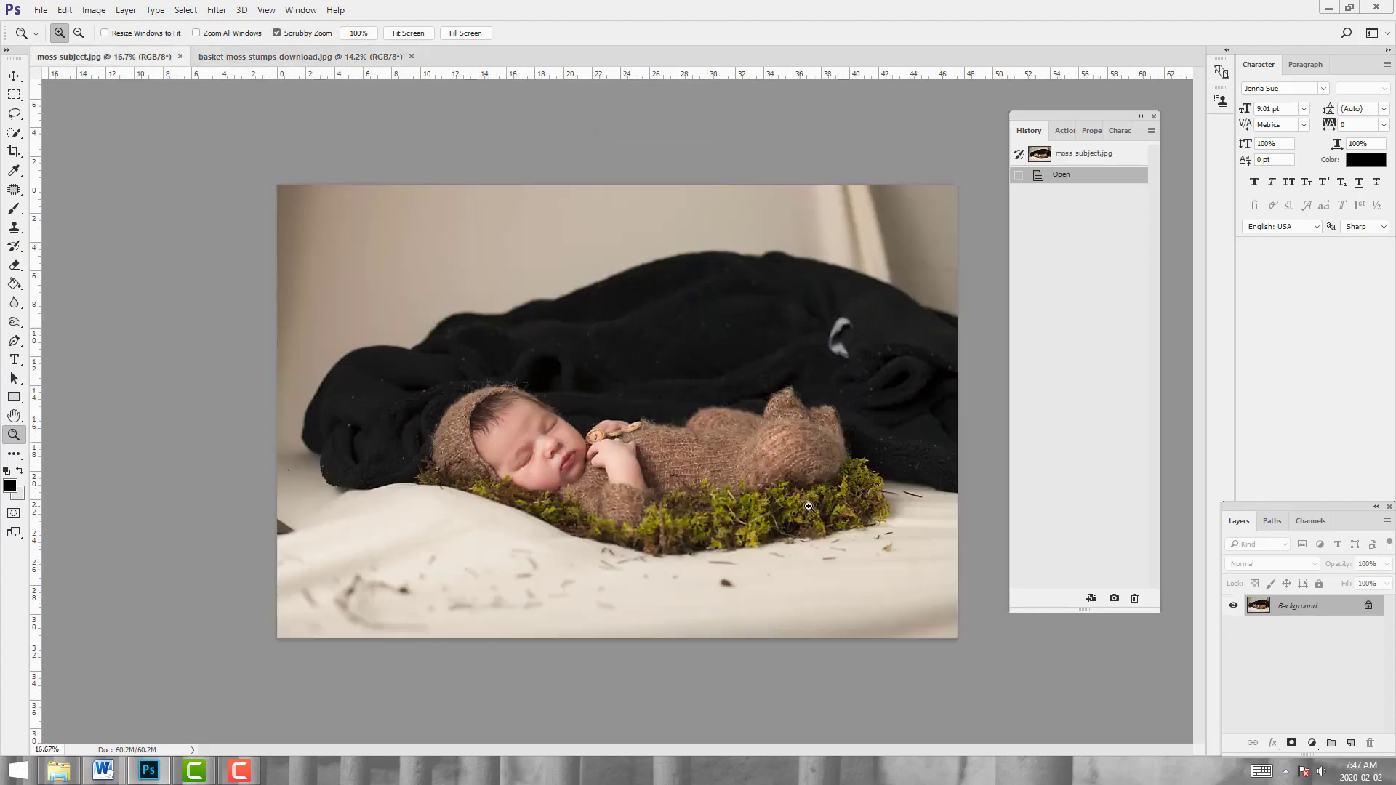
left_click(267, 57)
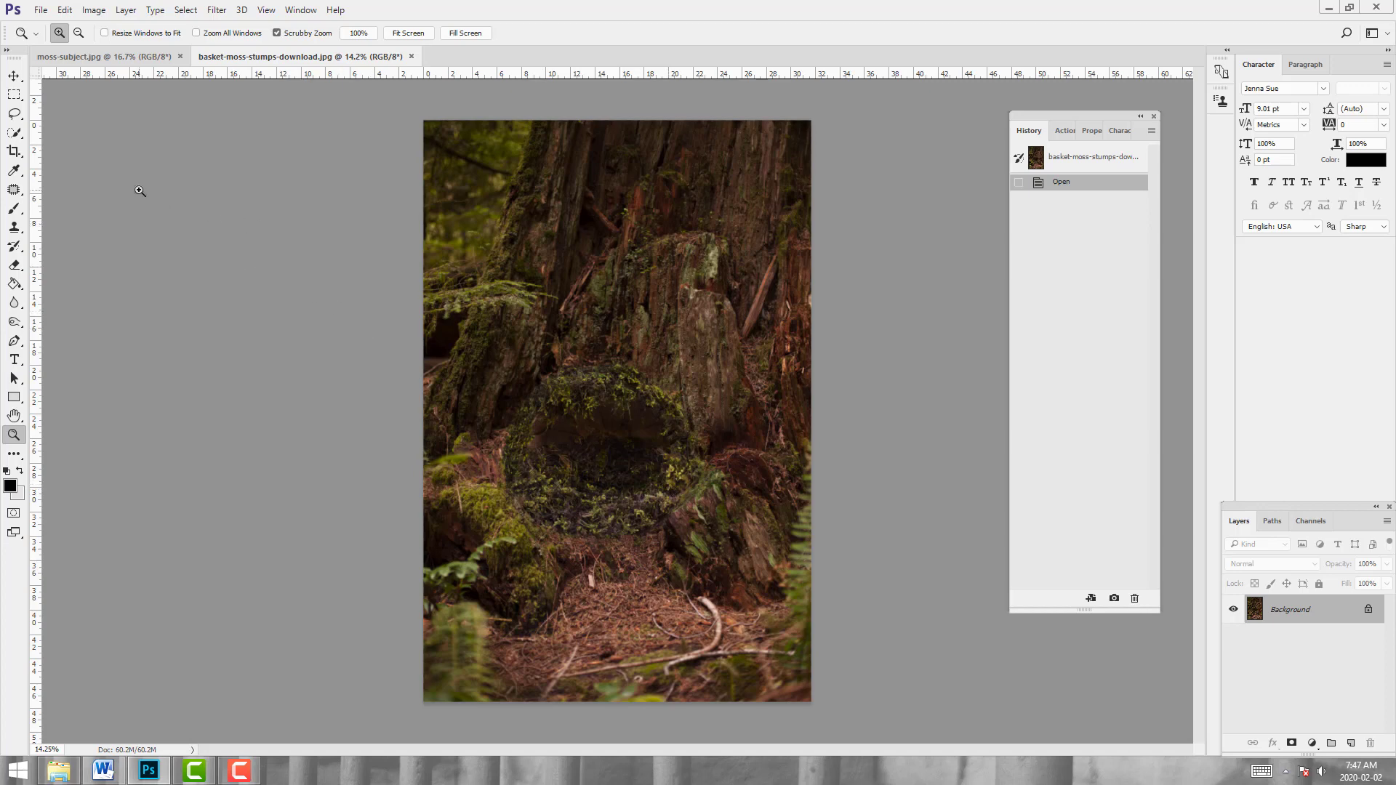
In moss-subject.jpg, lasso loosely around the baby and moss with a 1 px feather and copy the selection onto a new layer
left_click(120, 55)
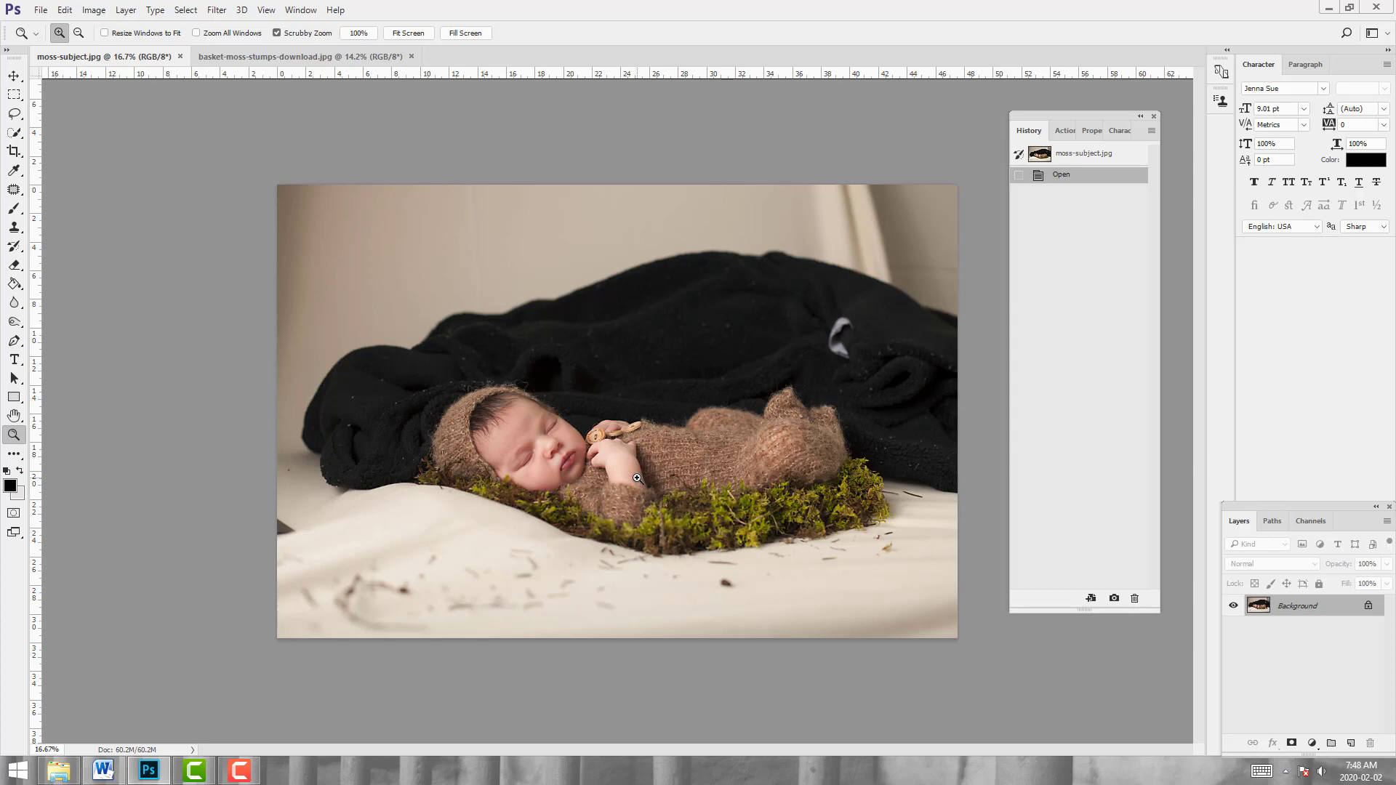
left_click(12, 116)
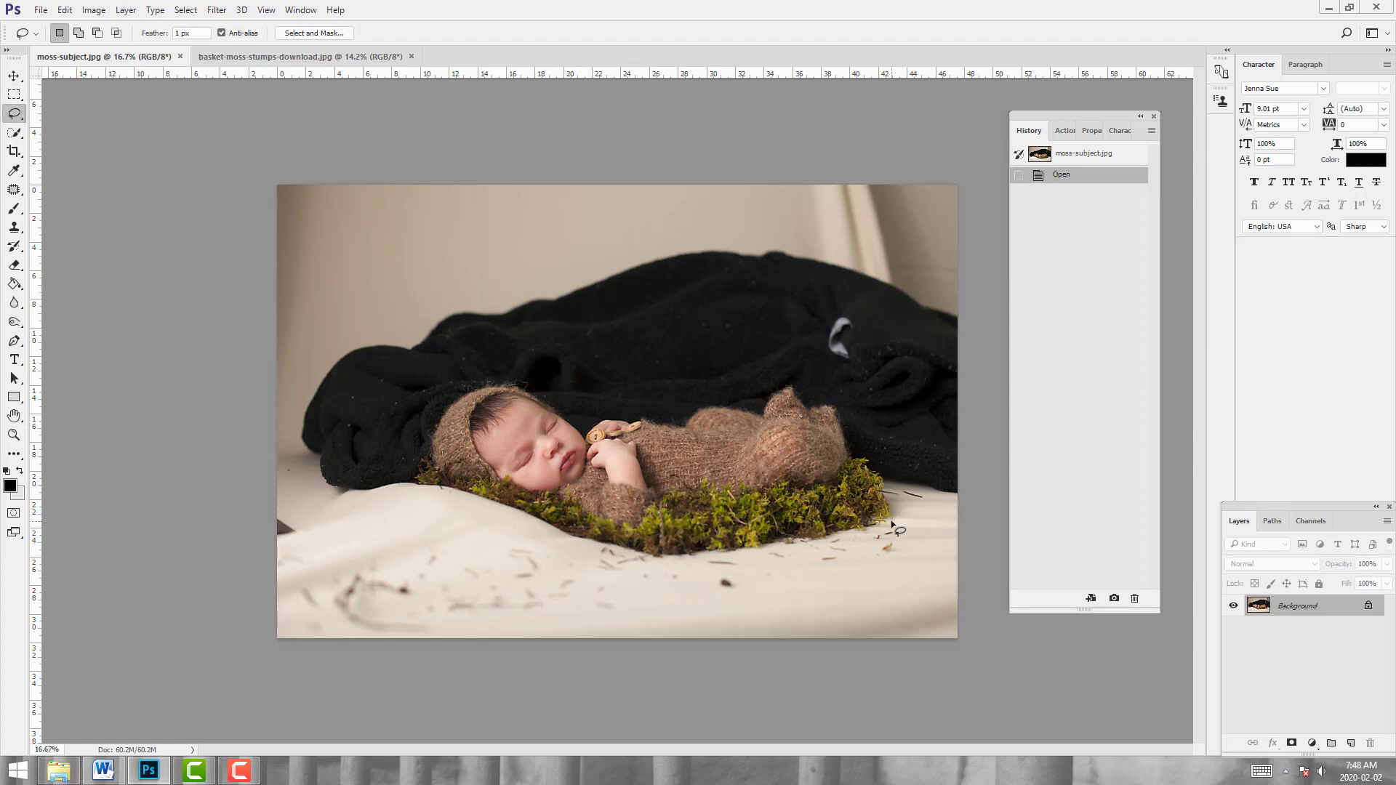
mouse_move(894, 523)
left_mouse_down()
mouse_move(905, 451)
mouse_move(874, 400)
mouse_move(833, 372)
mouse_move(768, 362)
mouse_move(592, 383)
mouse_move(474, 374)
mouse_move(411, 420)
mouse_move(410, 487)
mouse_move(648, 555)
mouse_move(808, 538)
mouse_move(892, 512)
mouse_move(845, 383)
left_mouse_up()
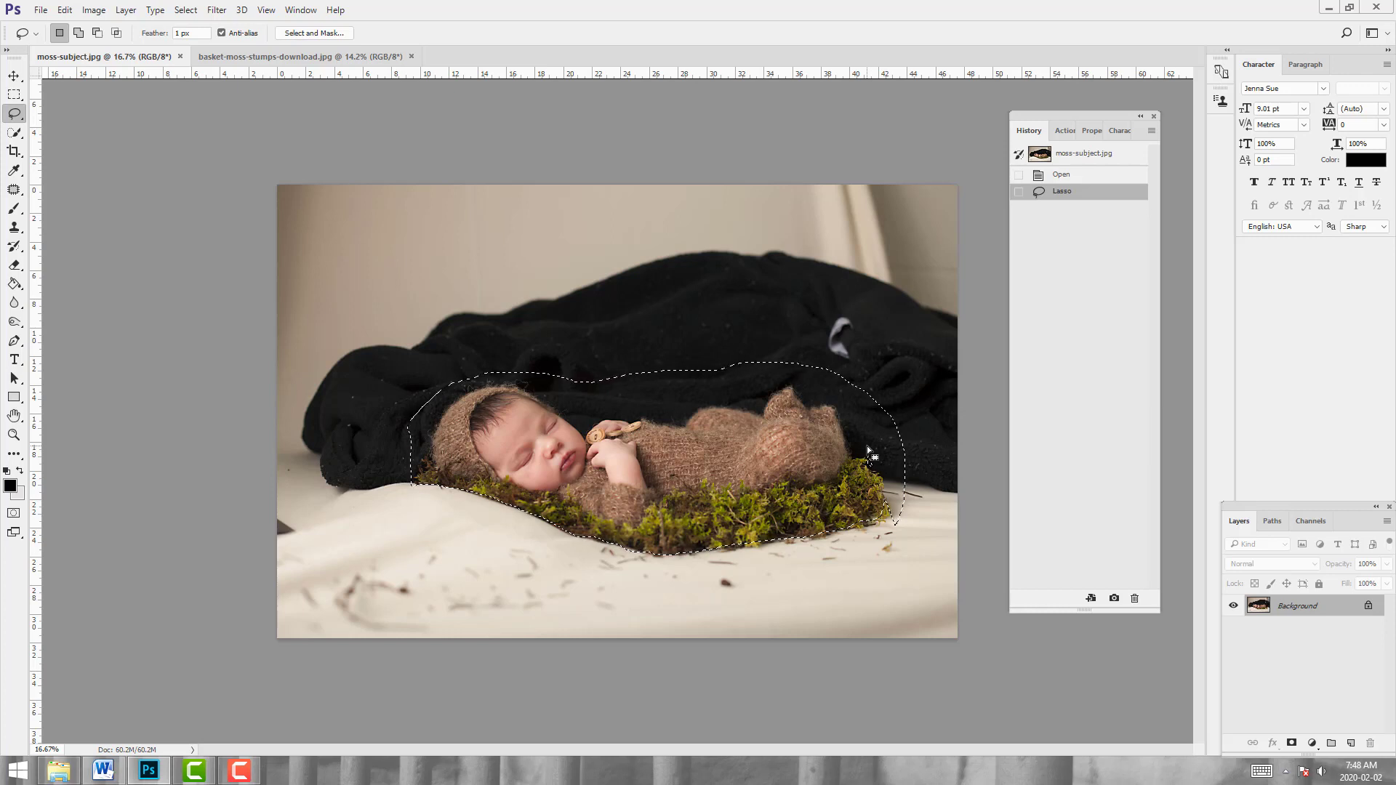
key("ctrl+c")
key("ctrl+v")
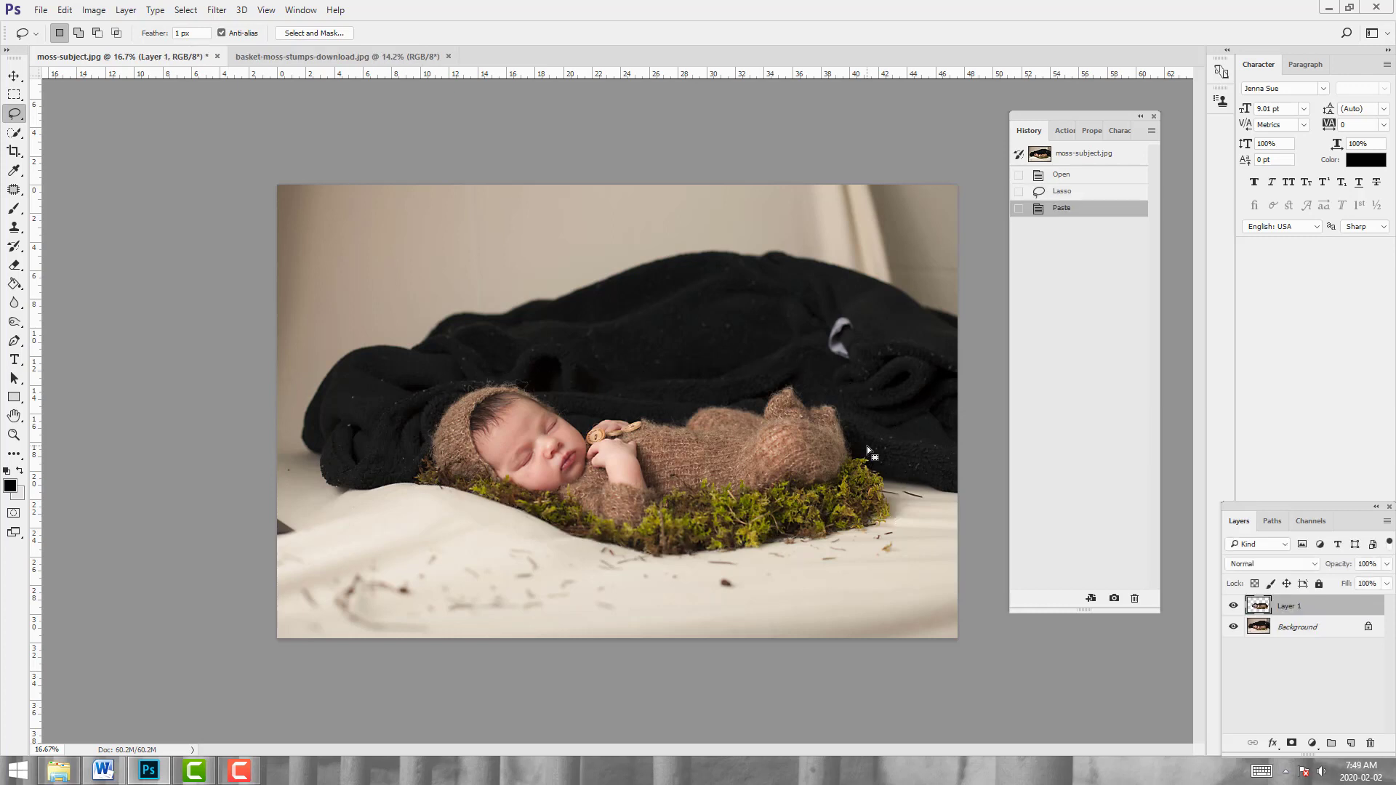
Bring the baby cutout into basket-moss-stumps-download.jpg, scale it down to about 43%, and place it inside the moss basket opening
left_click(14, 76)
left_click_drag(676, 447, 610, 474)
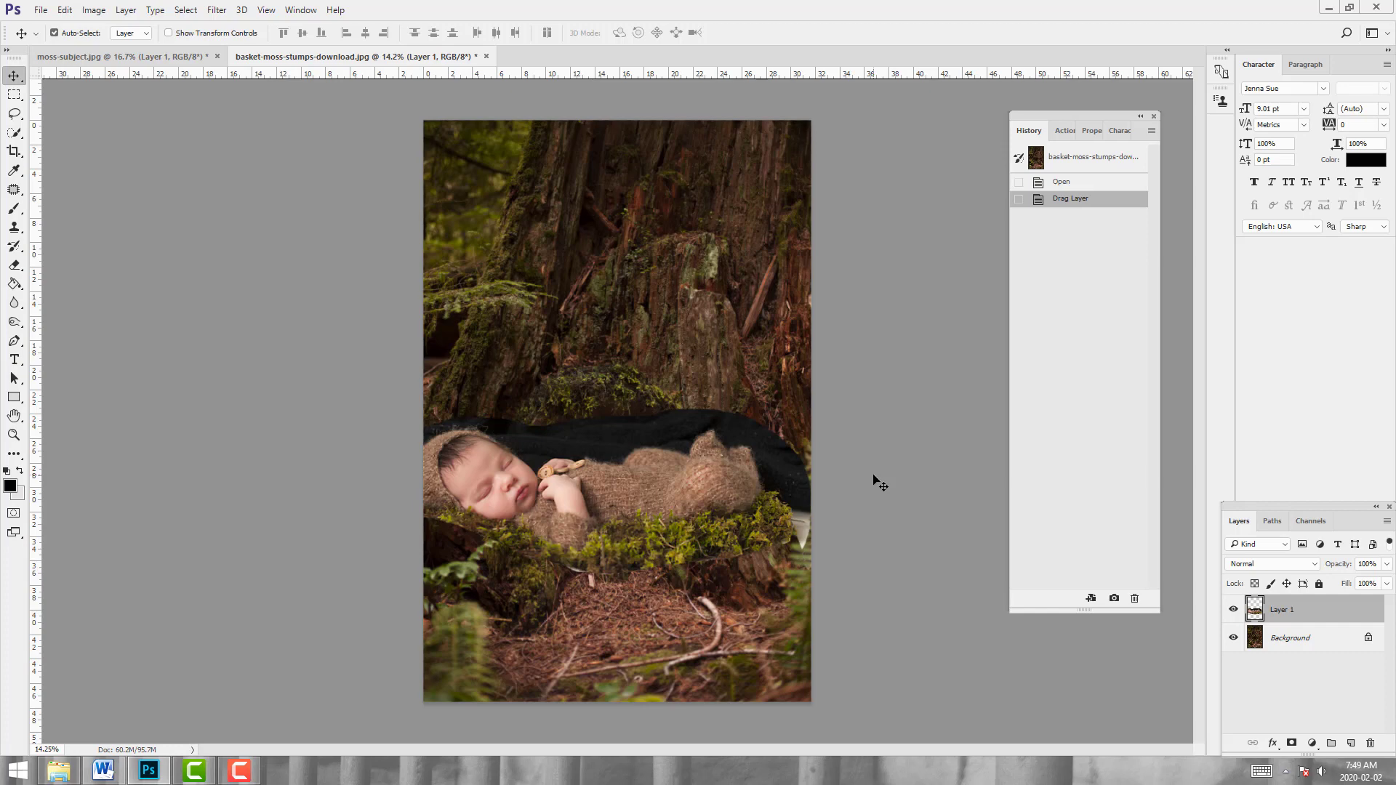
key("ctrl+t")
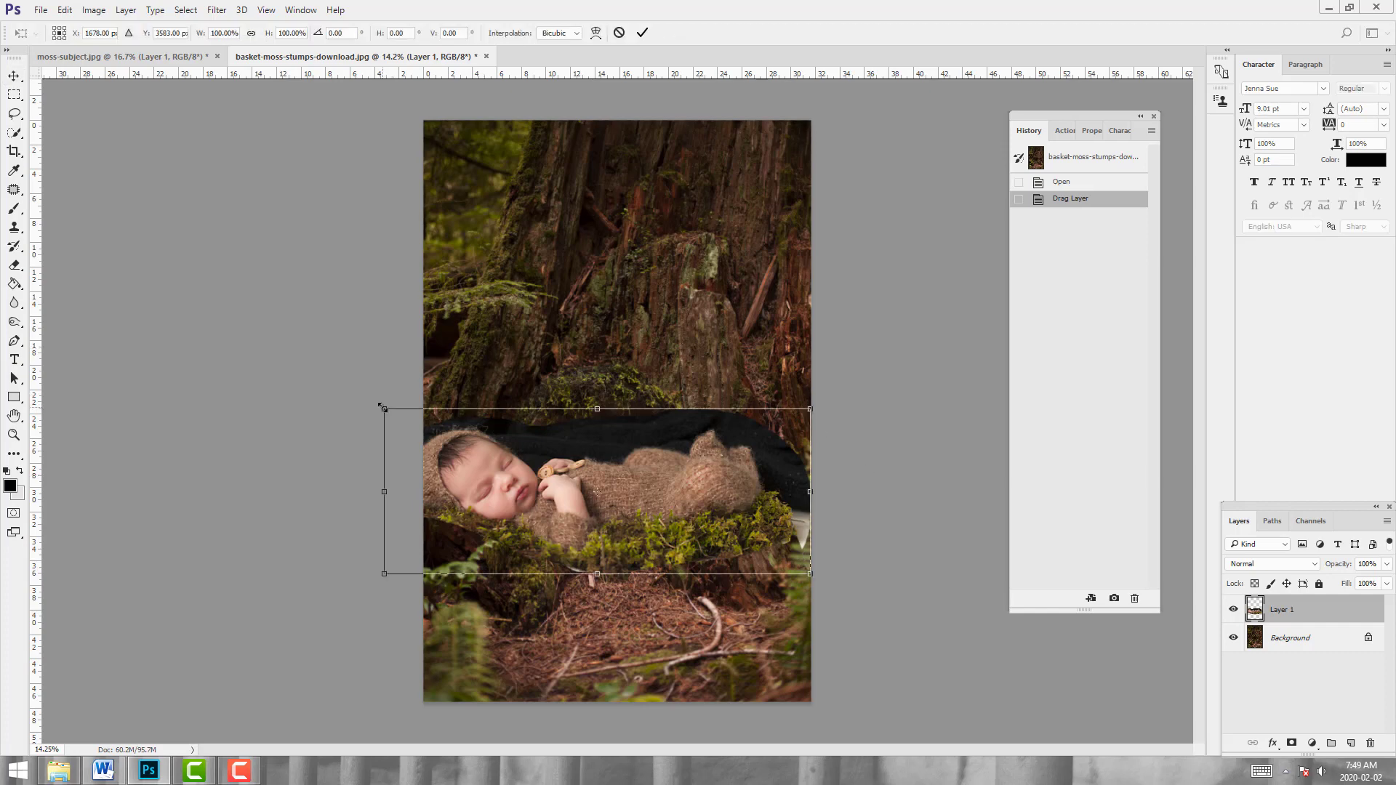
left_click_drag(383, 407, 513, 460)
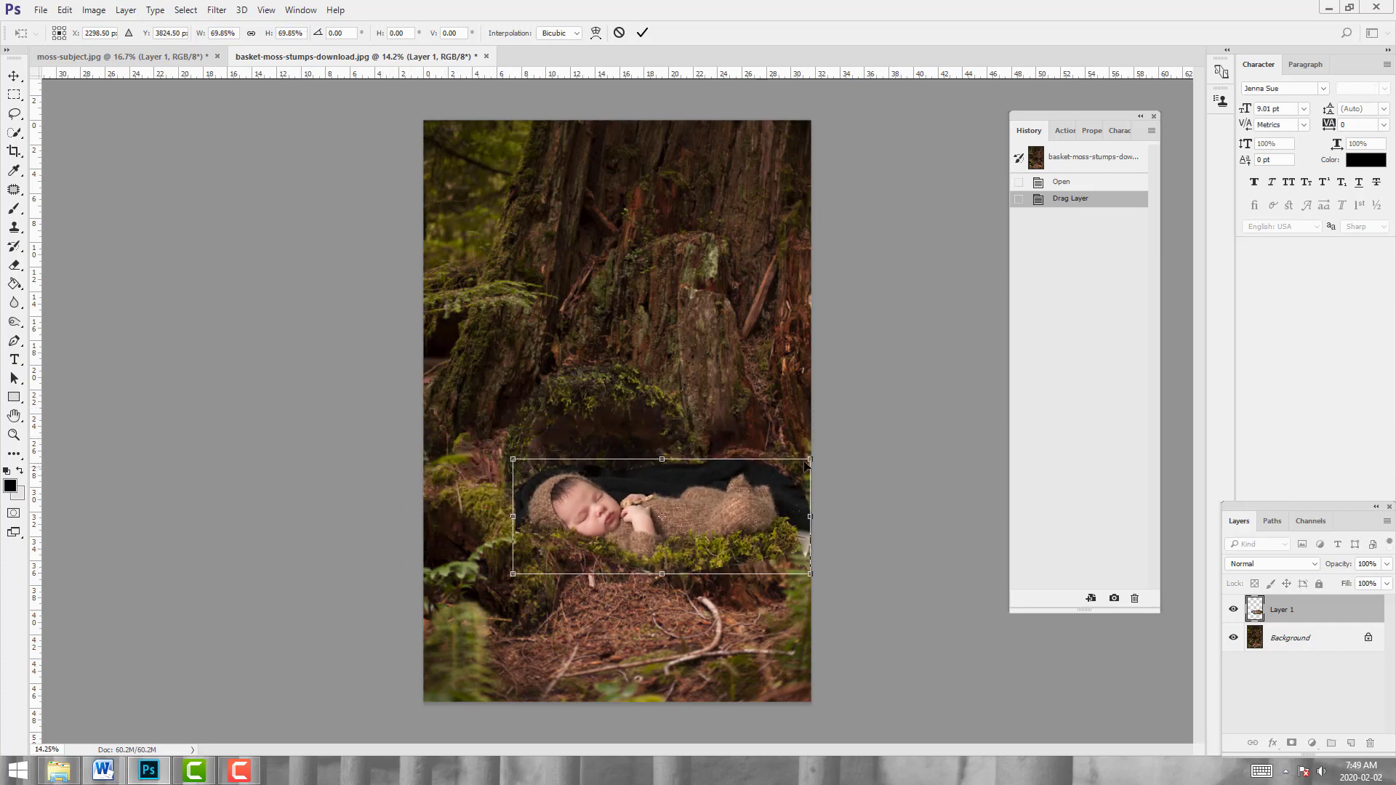
left_click_drag(809, 458, 720, 496)
left_click_drag(602, 514, 586, 432)
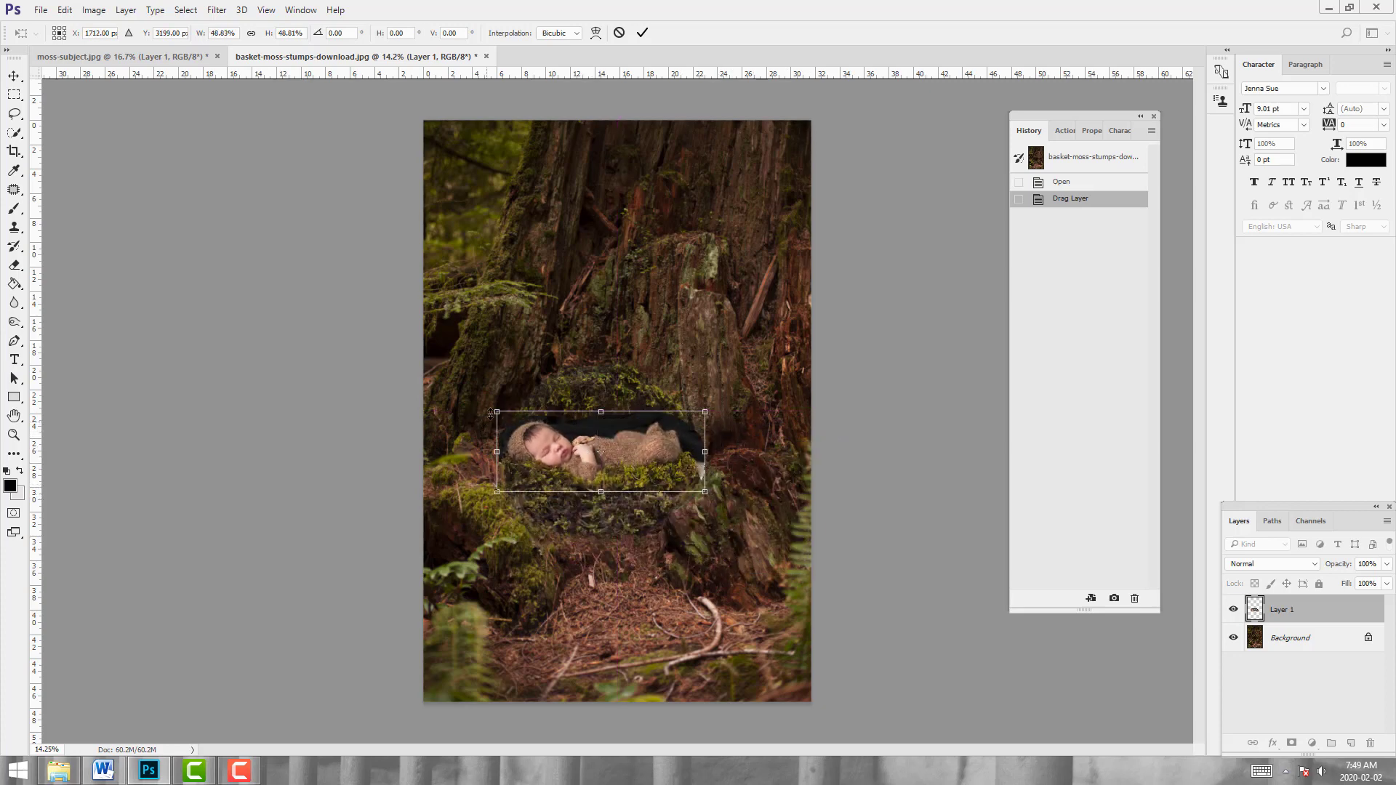
left_click_drag(496, 411, 521, 422)
left_click_drag(635, 464, 618, 487)
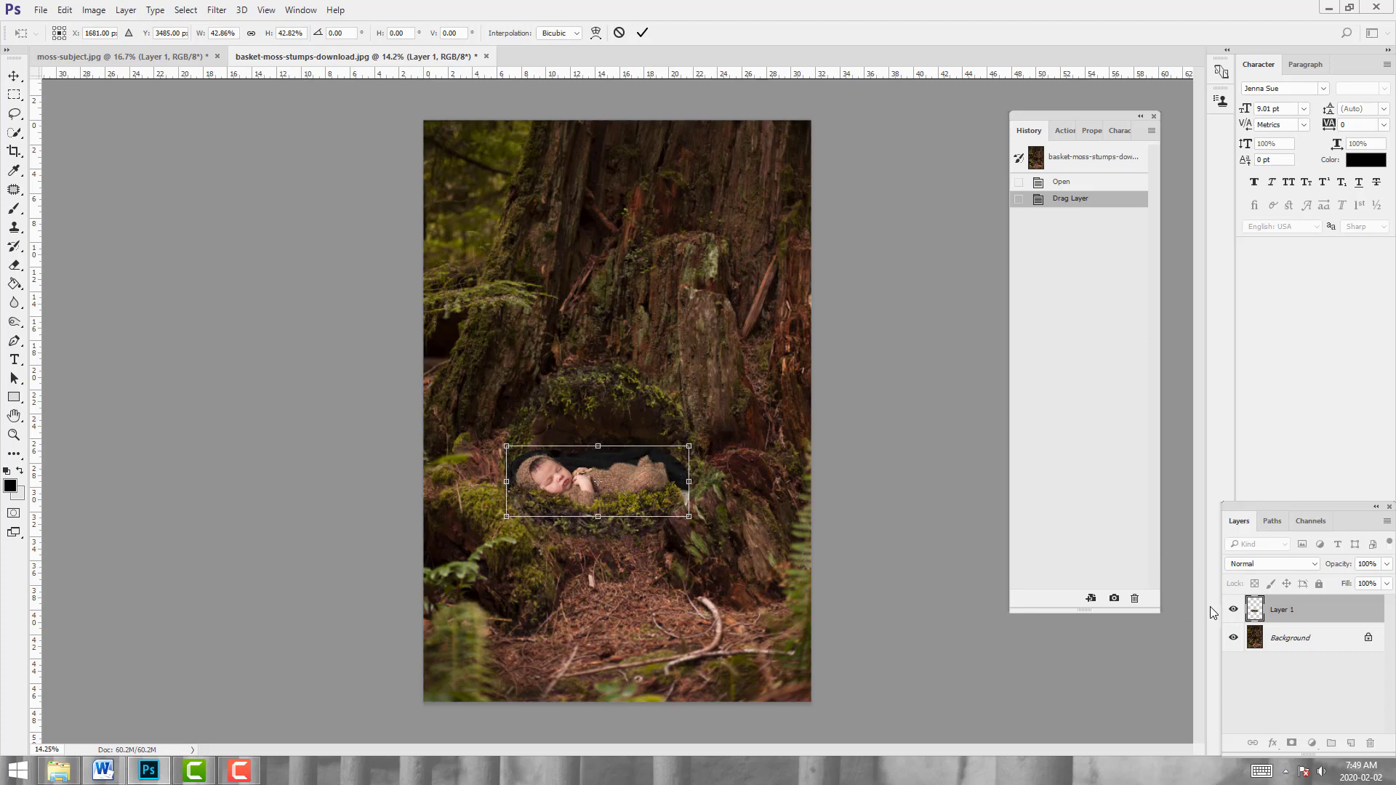
key("Return")
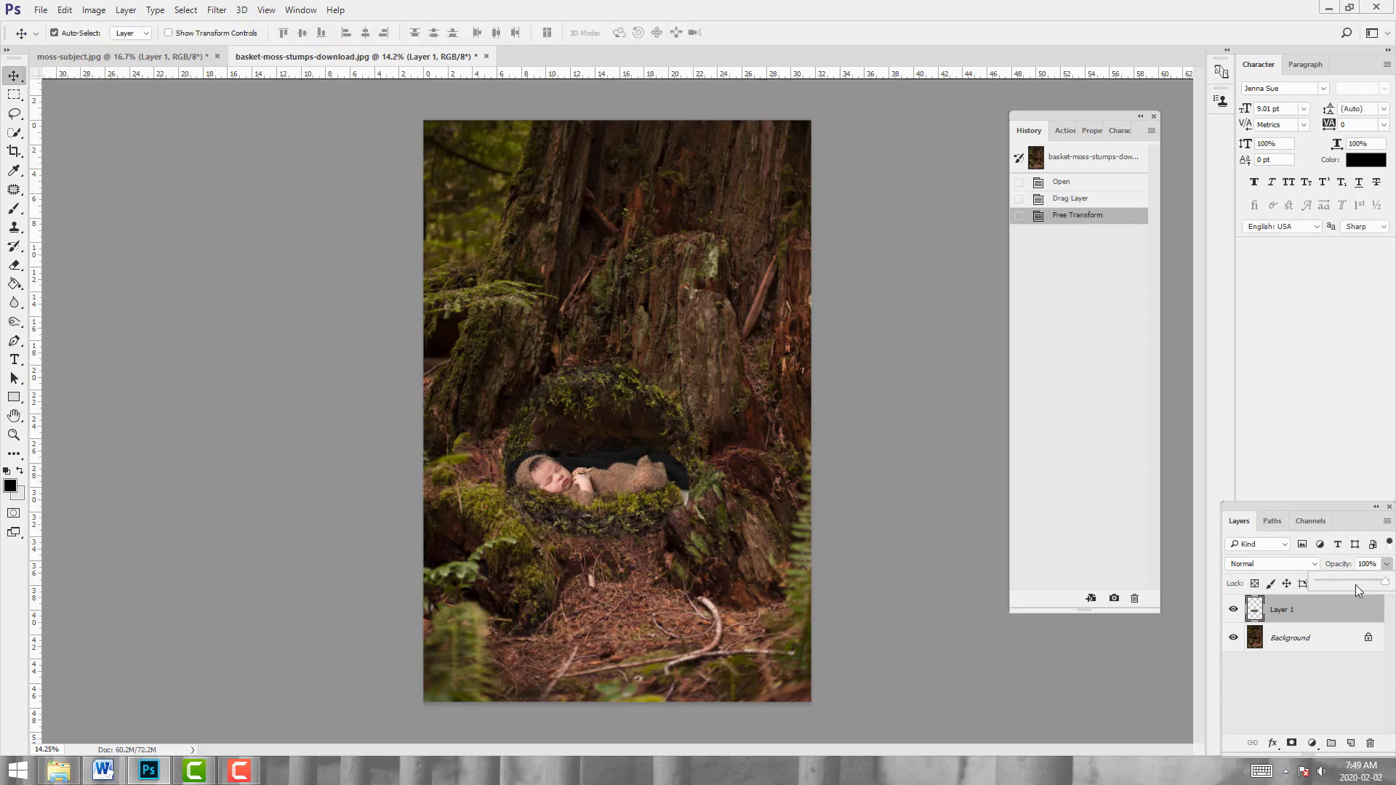
Lower the baby layer's opacity to 70% so the basket shows through for alignment
left_click(1355, 582)
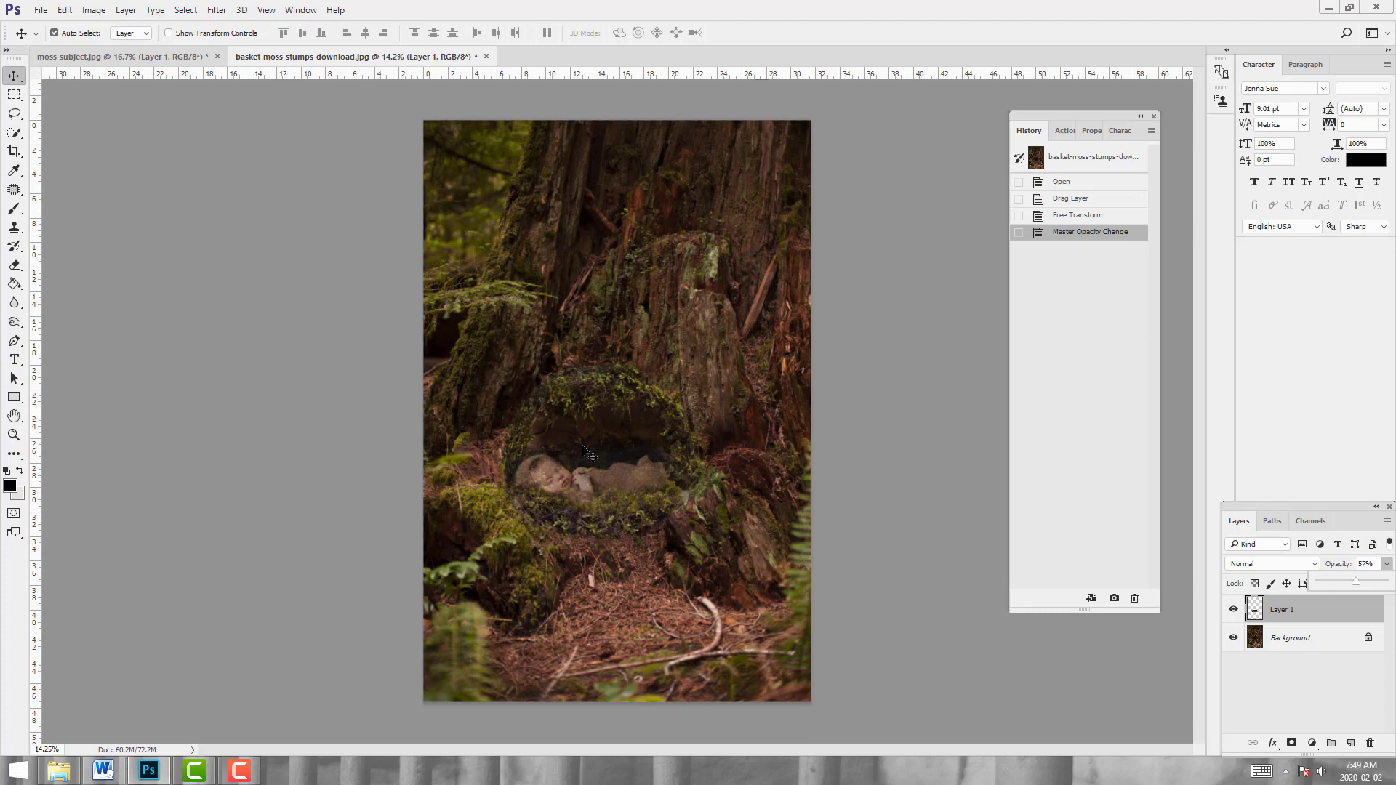
key("z")
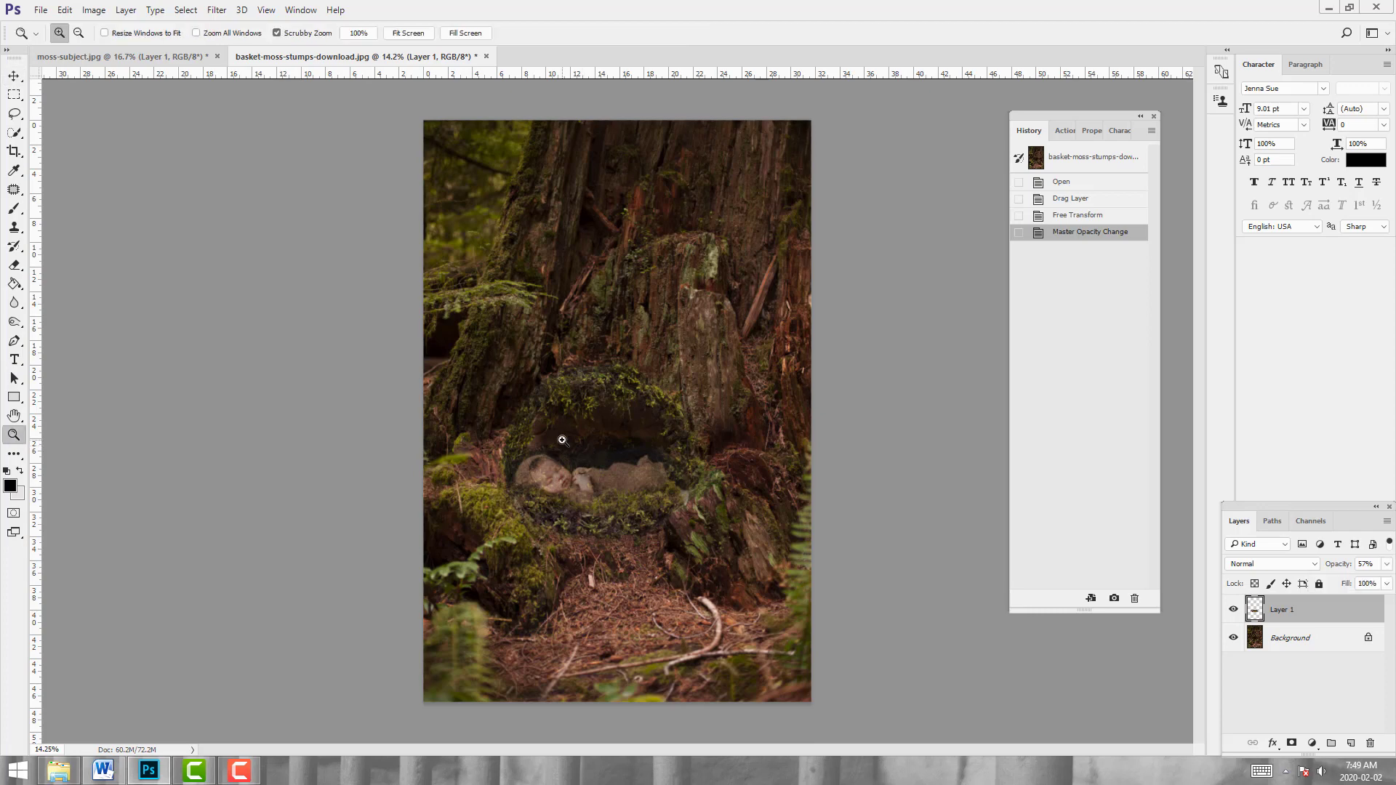
left_click_drag(564, 439, 624, 439)
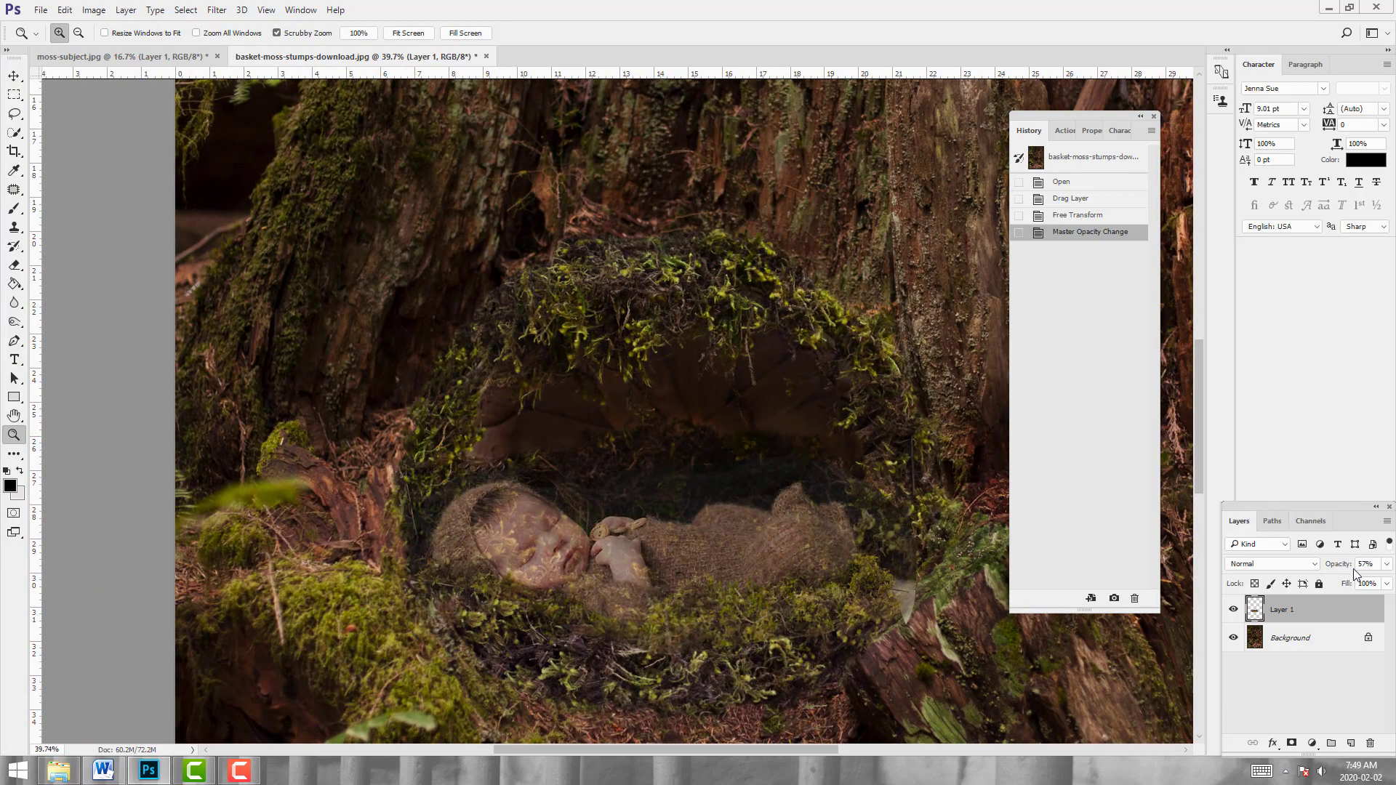
left_click(1386, 566)
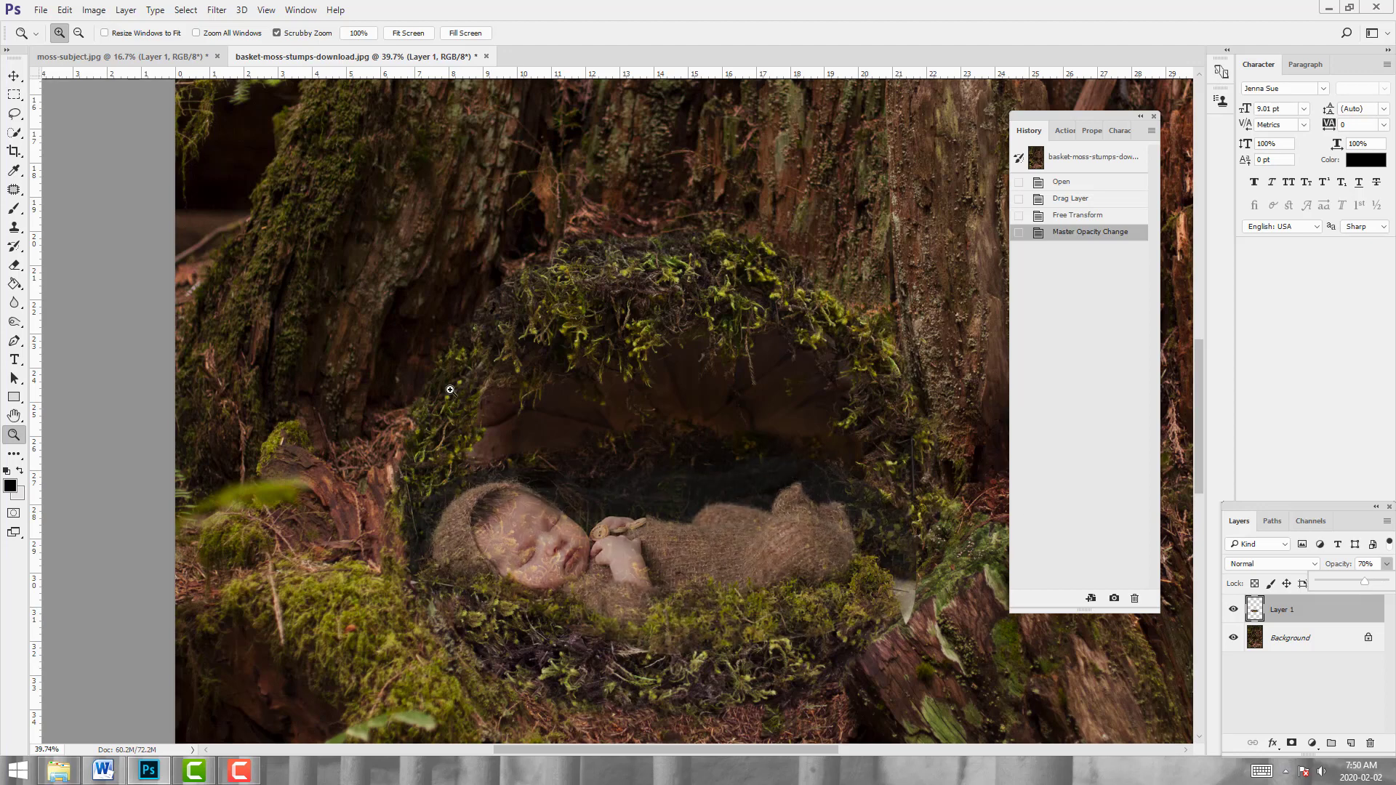
Scale the baby layer to about 91%, rotate it about 7° clockwise, and fit it along the basket's lower moss edge
key("ctrl+t")
left_click_drag(406, 457, 442, 470)
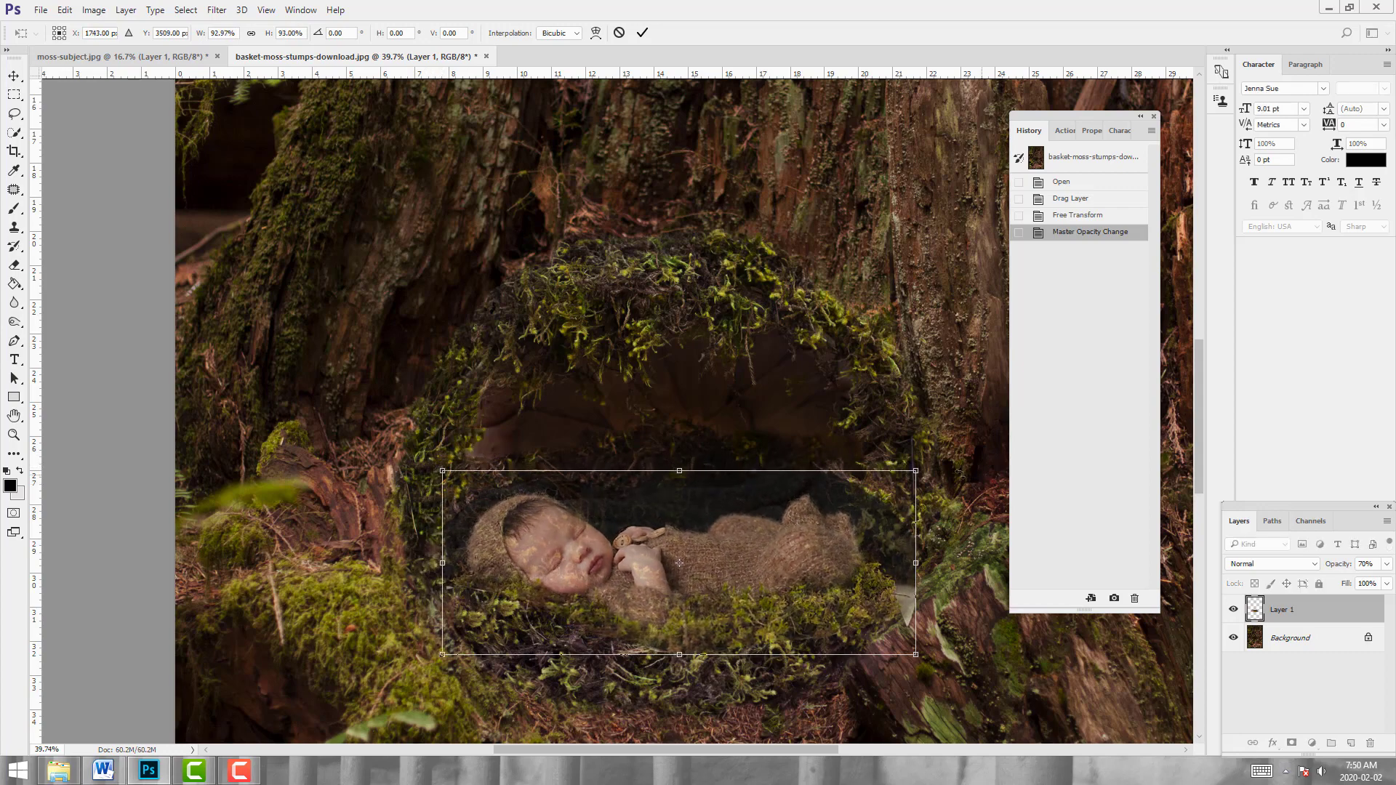
left_click_drag(916, 470, 912, 473)
left_click_drag(730, 564, 713, 525)
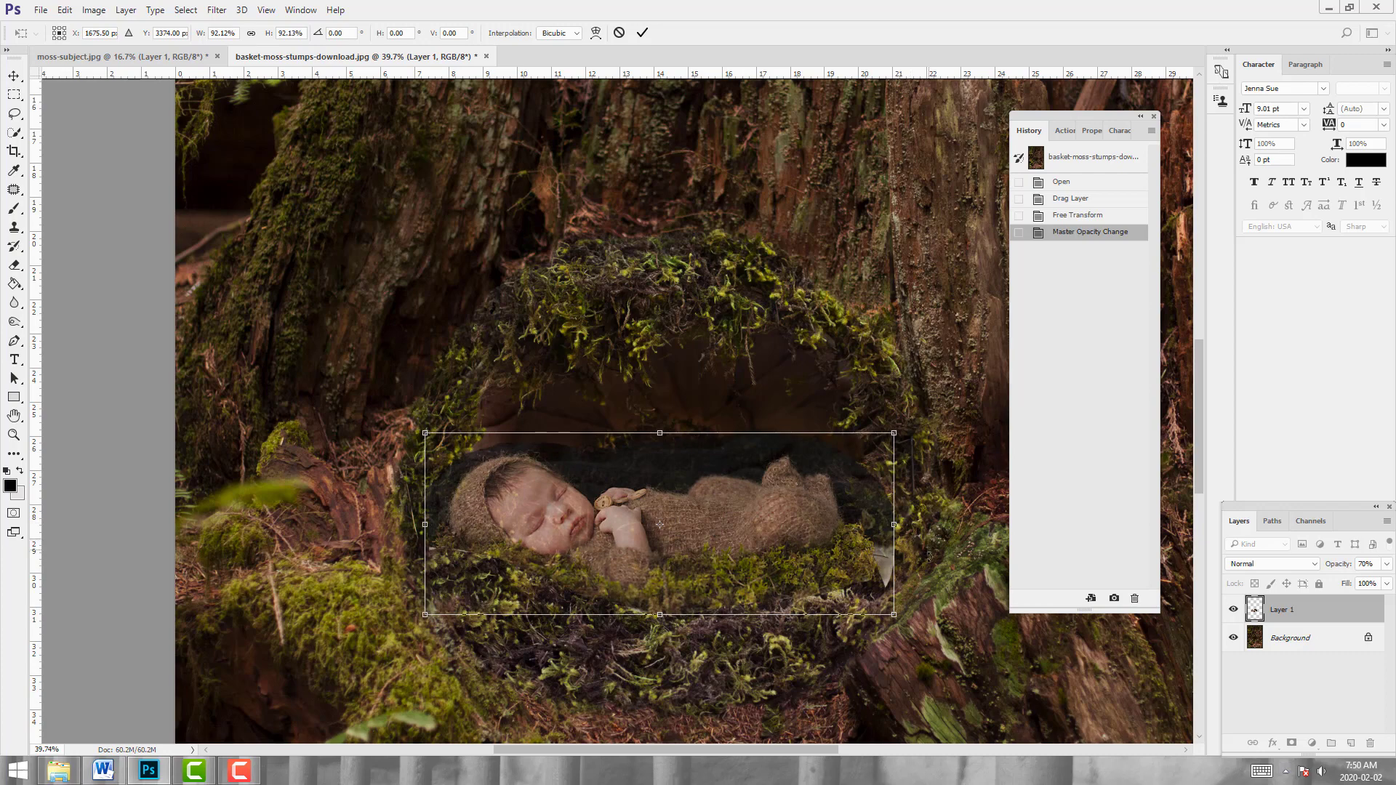
left_click_drag(928, 556, 919, 581)
left_click_drag(726, 514, 726, 526)
left_click_drag(911, 567, 909, 573)
left_click_drag(671, 526, 671, 534)
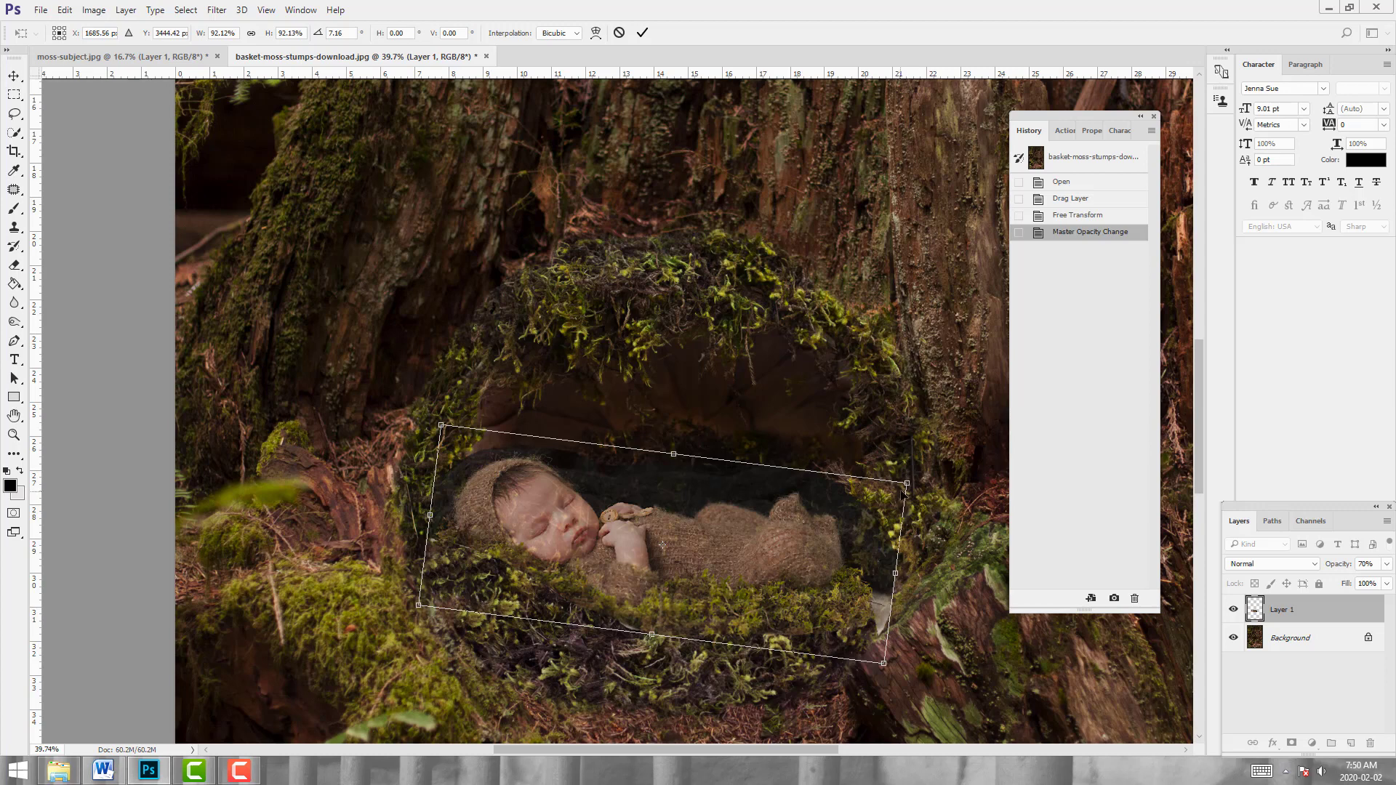
left_click_drag(912, 480, 907, 483)
left_click_drag(746, 531, 753, 532)
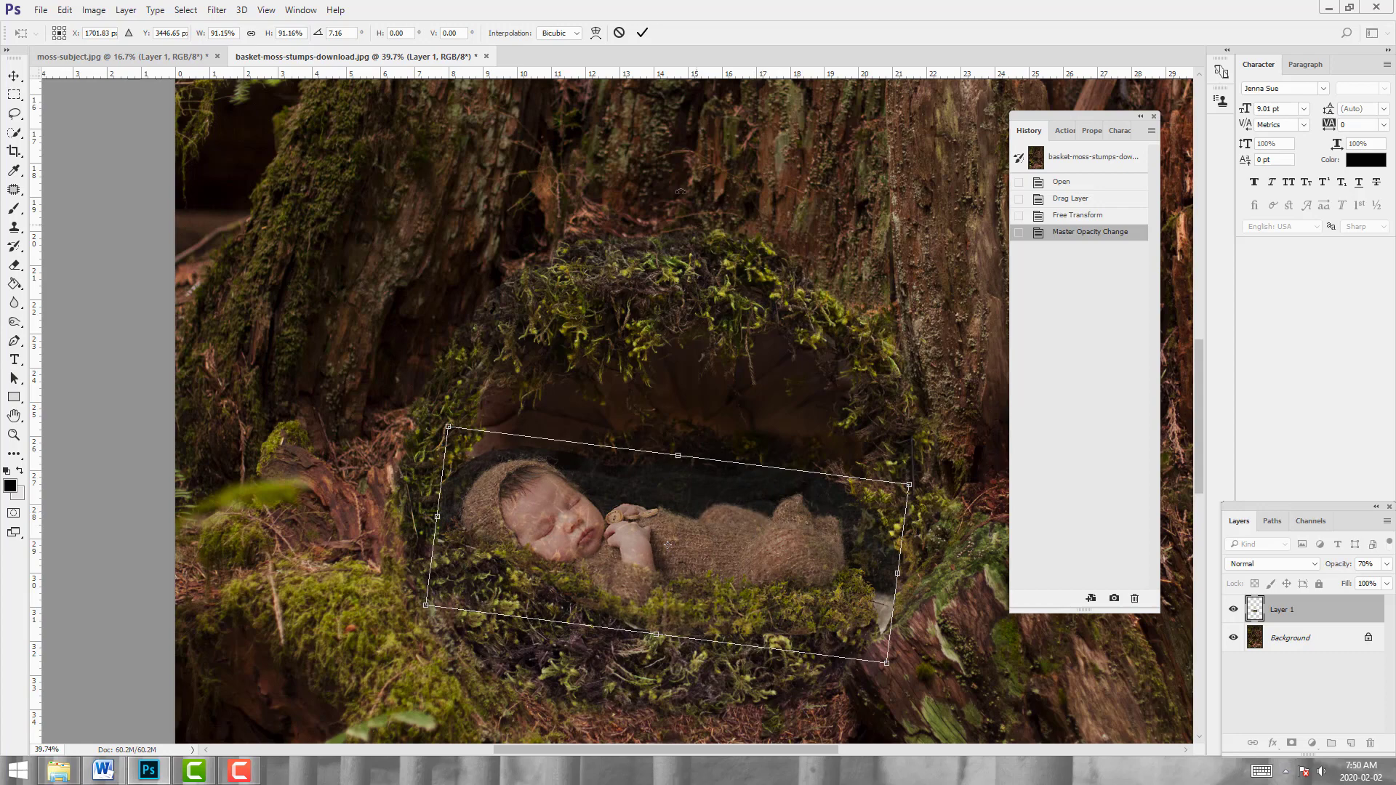
left_click(642, 33)
Restore the baby layer's opacity to 100% and scale the layer down to about 93.5% within the basket
left_click(1387, 564)
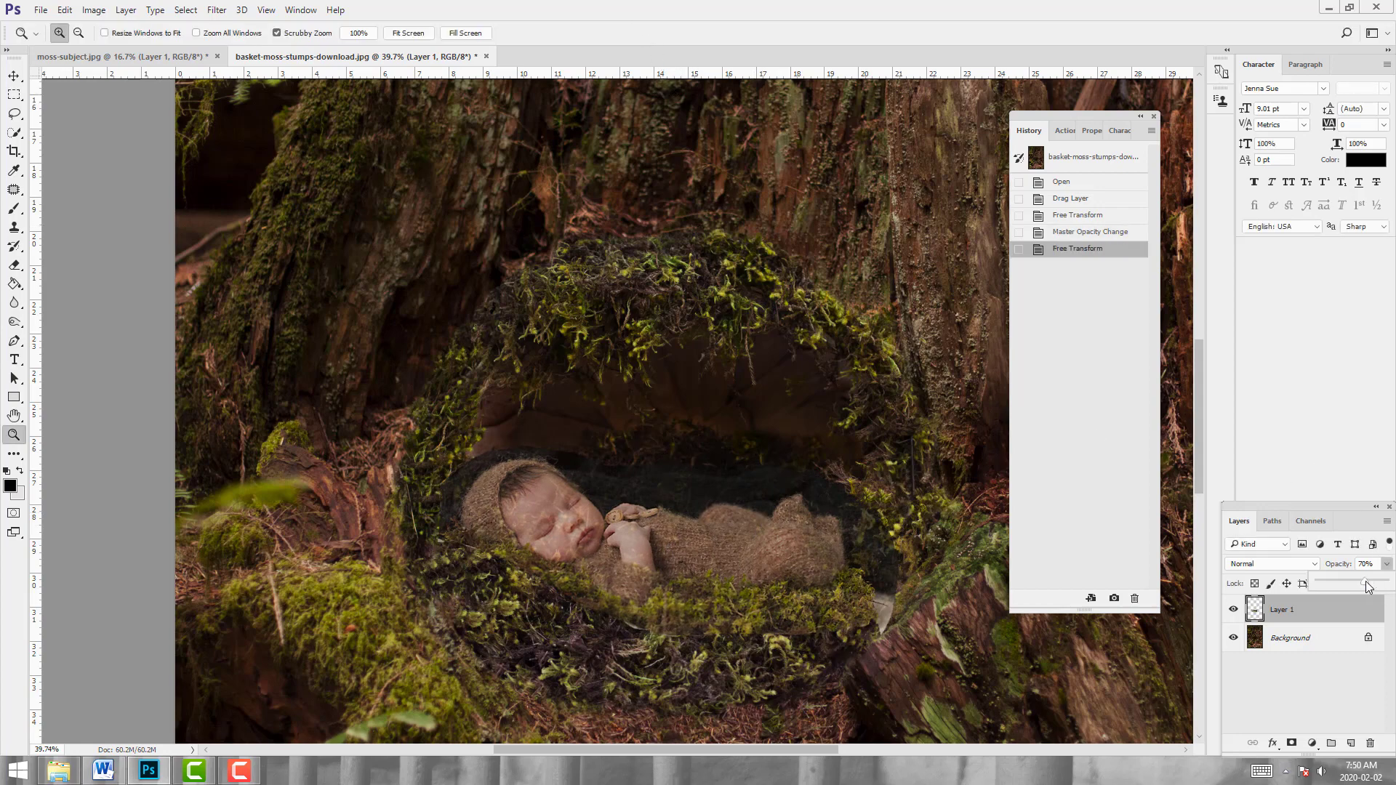
left_click_drag(1368, 587, 1385, 581)
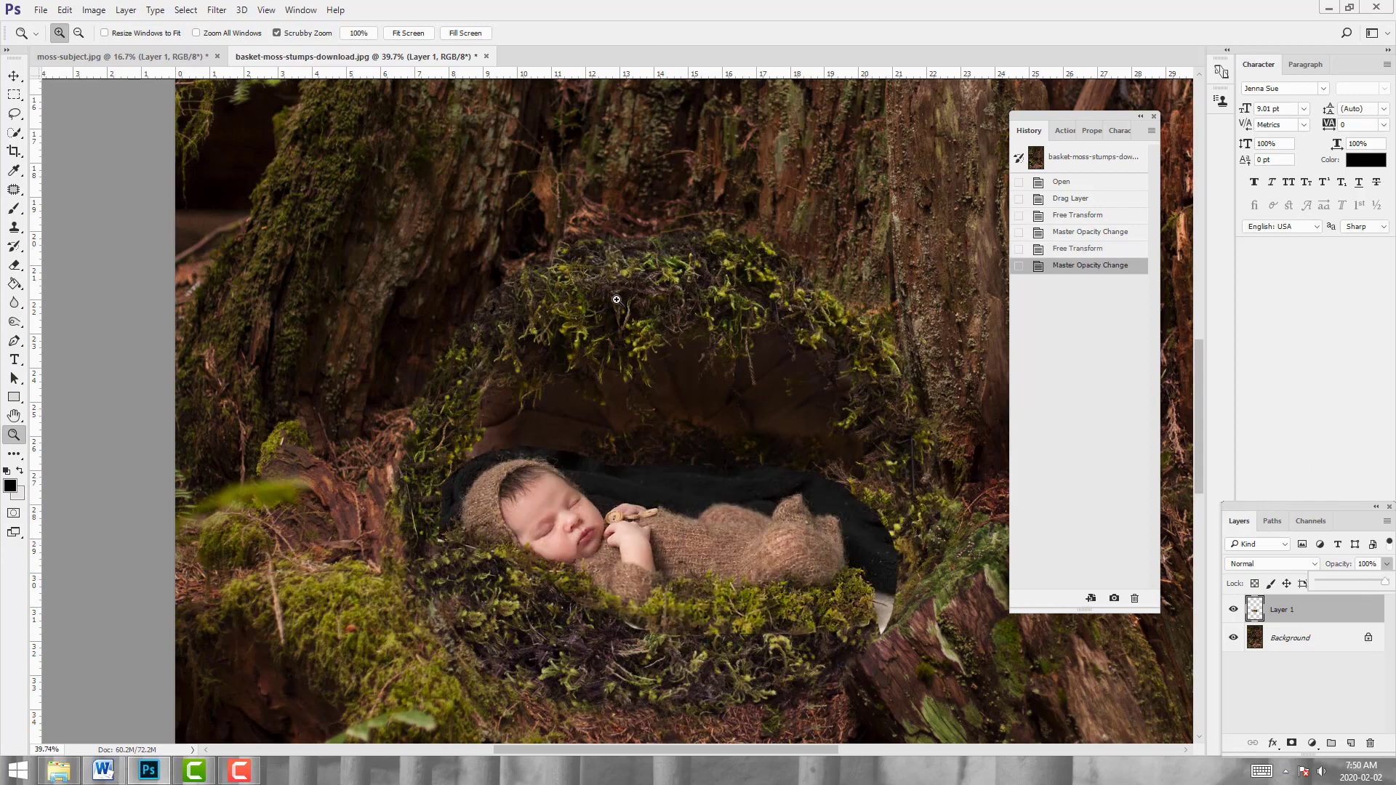
key("ctrl+t")
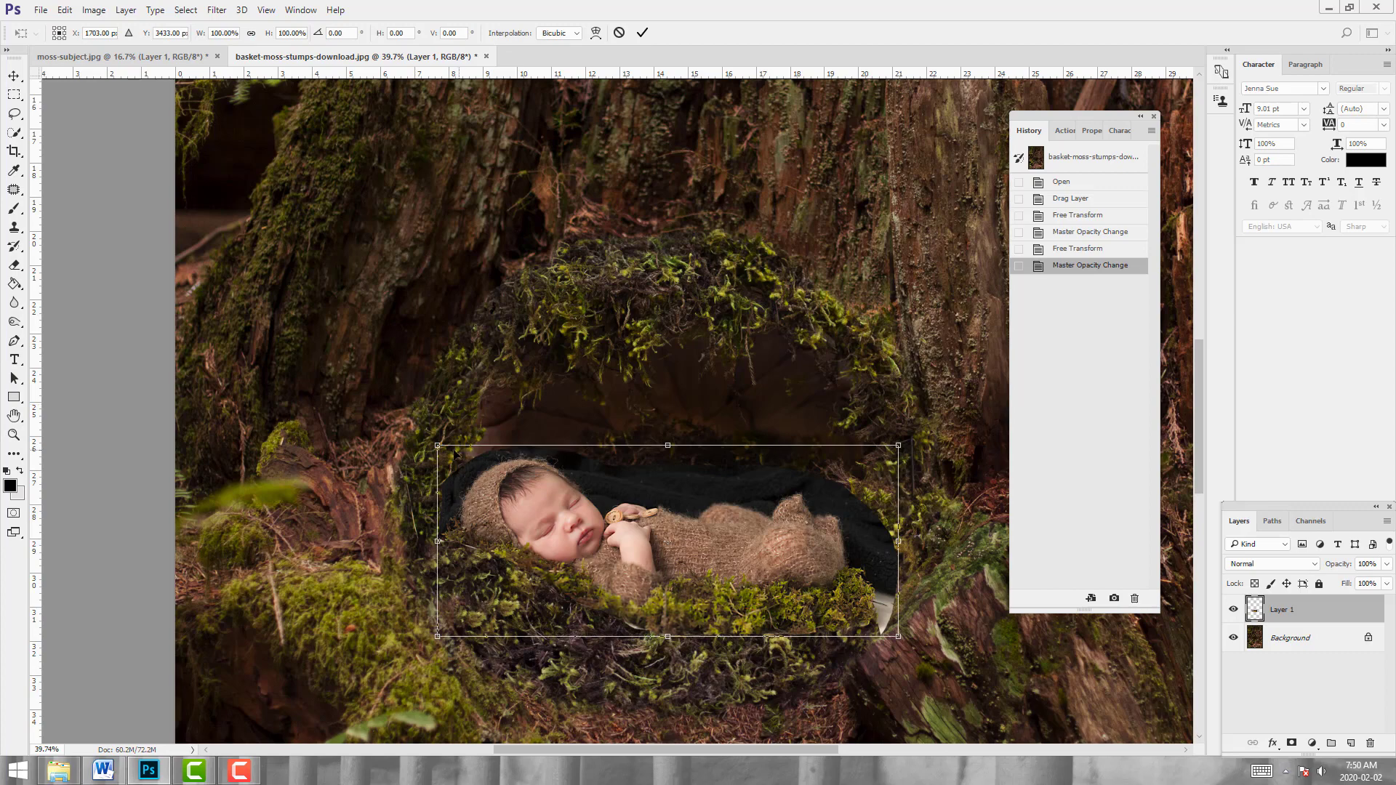
left_click_drag(439, 444, 455, 453)
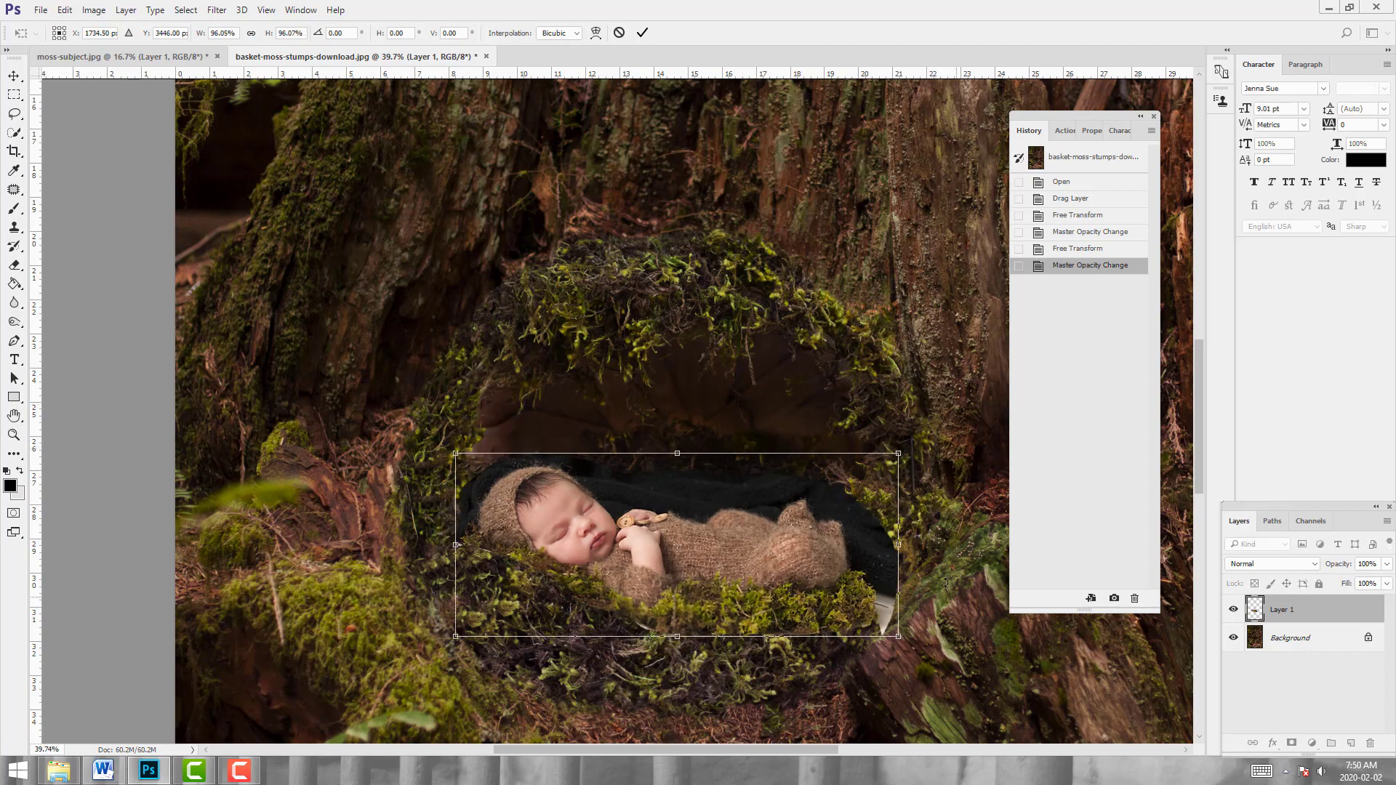
left_click_drag(899, 637, 889, 628)
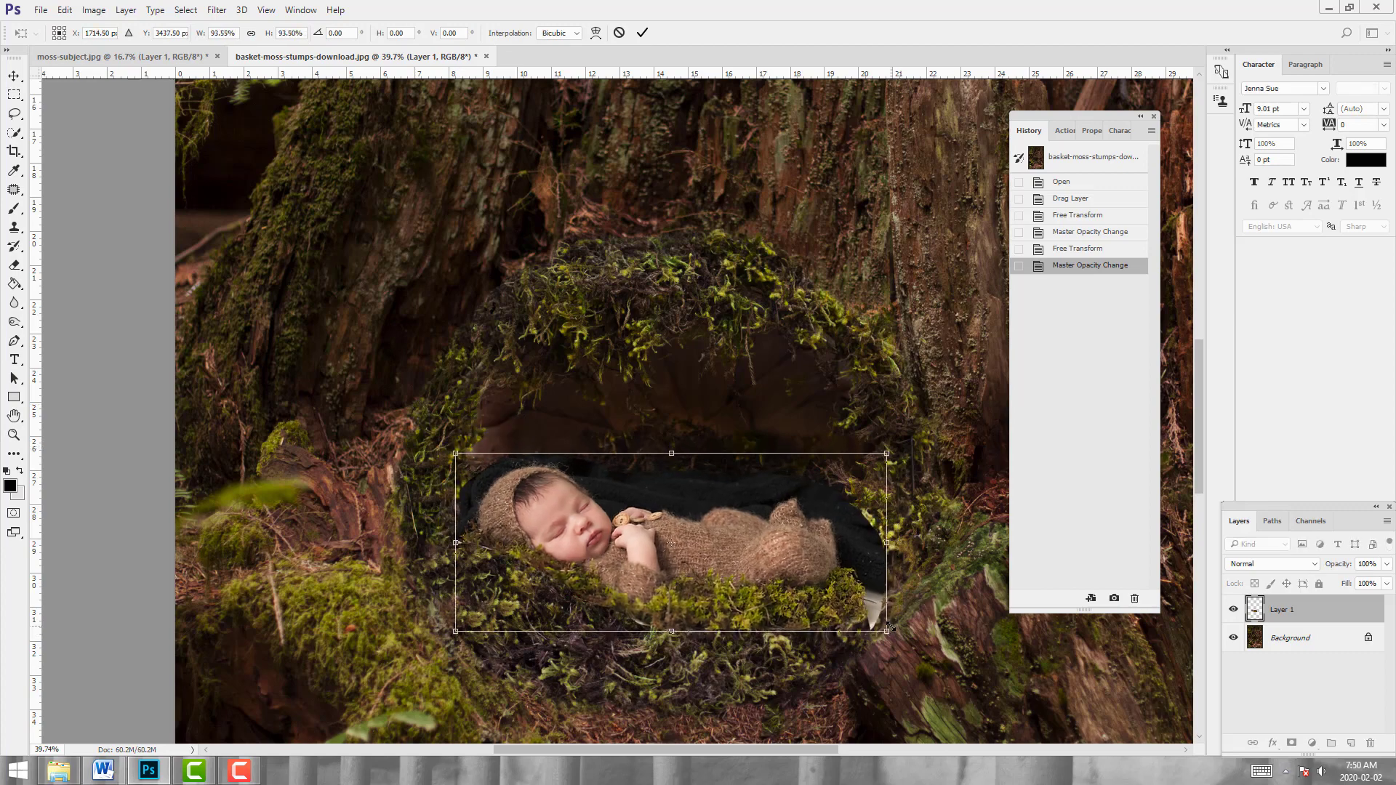
left_click(642, 32)
key("z")
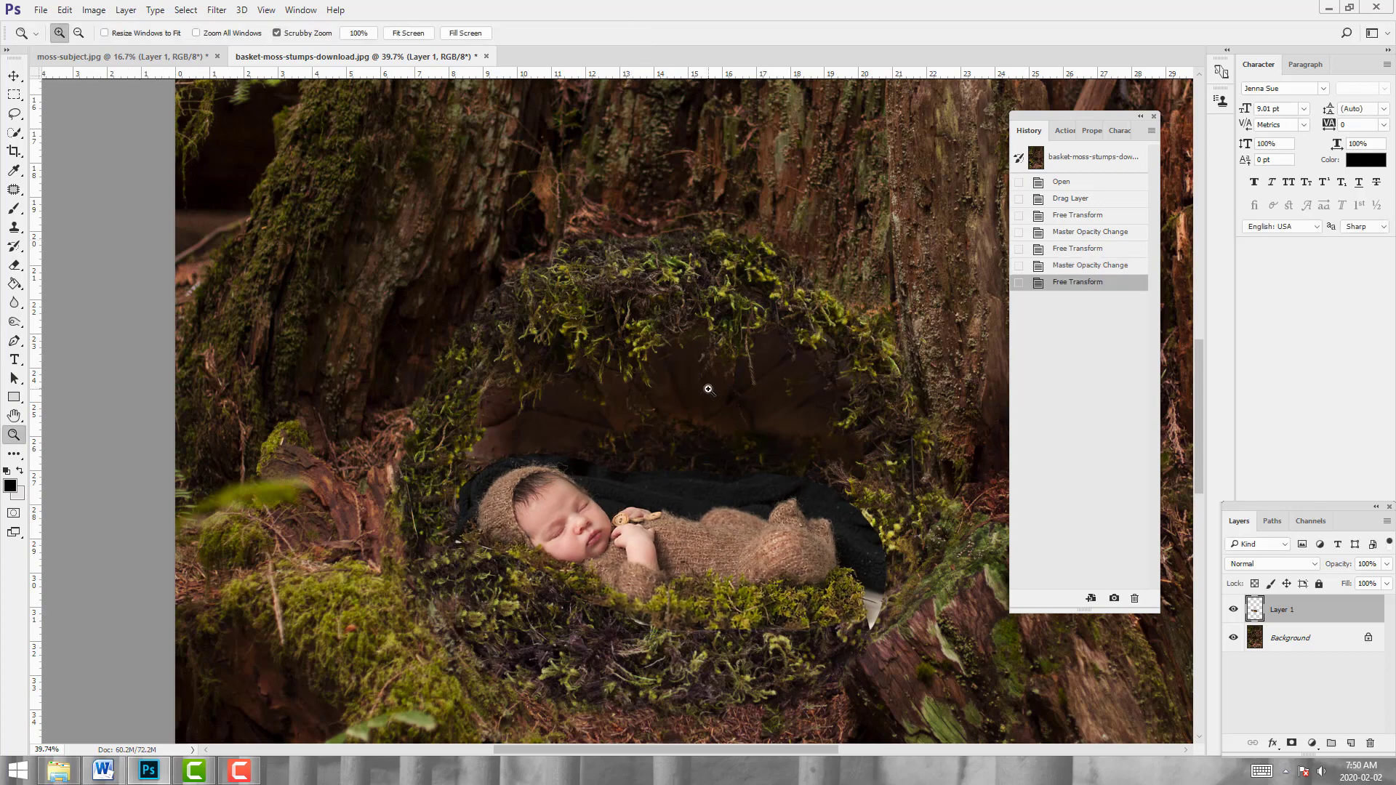
left_click_drag(707, 390, 670, 389)
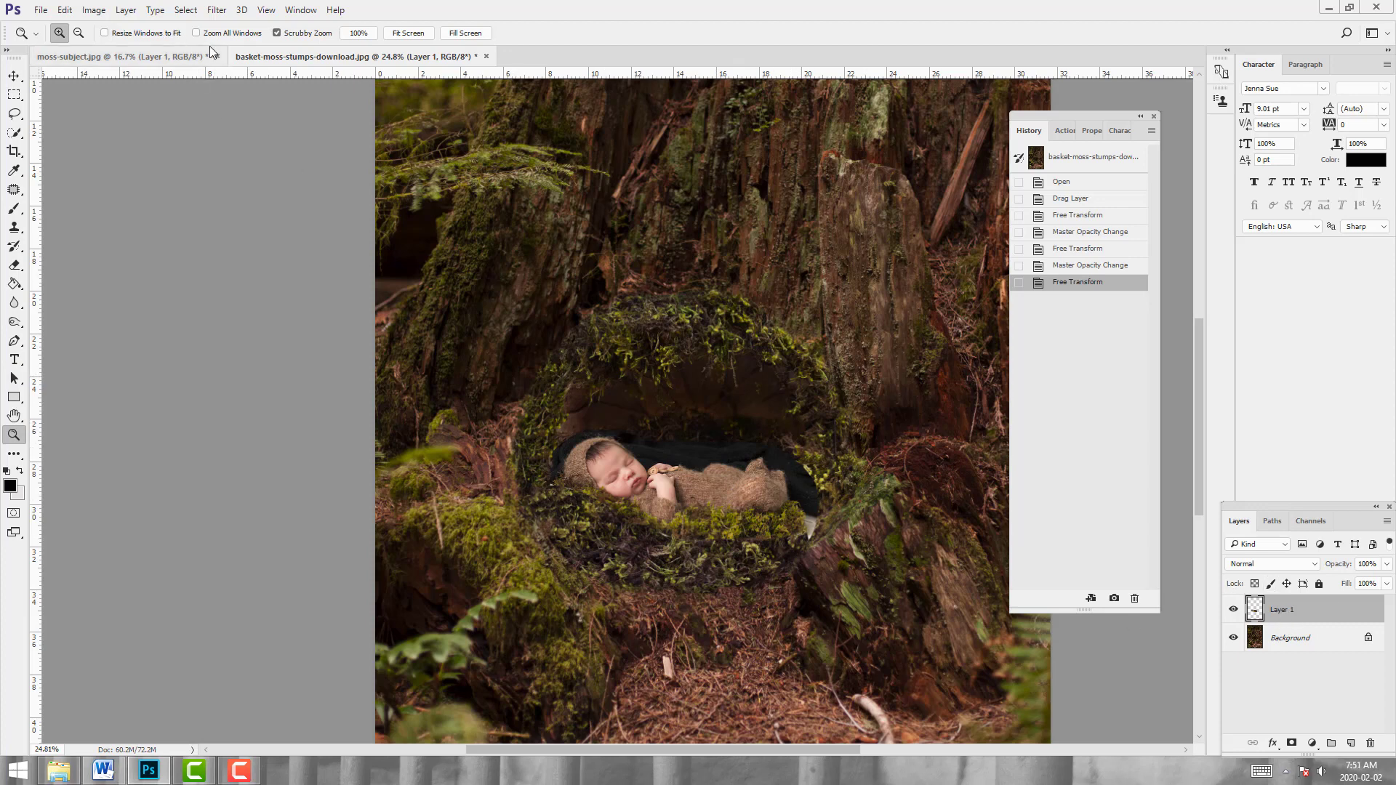
Darken the baby layer with the Camera Raw Filter by setting its exposure to -0.50, and compare it with the previous state
left_click(216, 10)
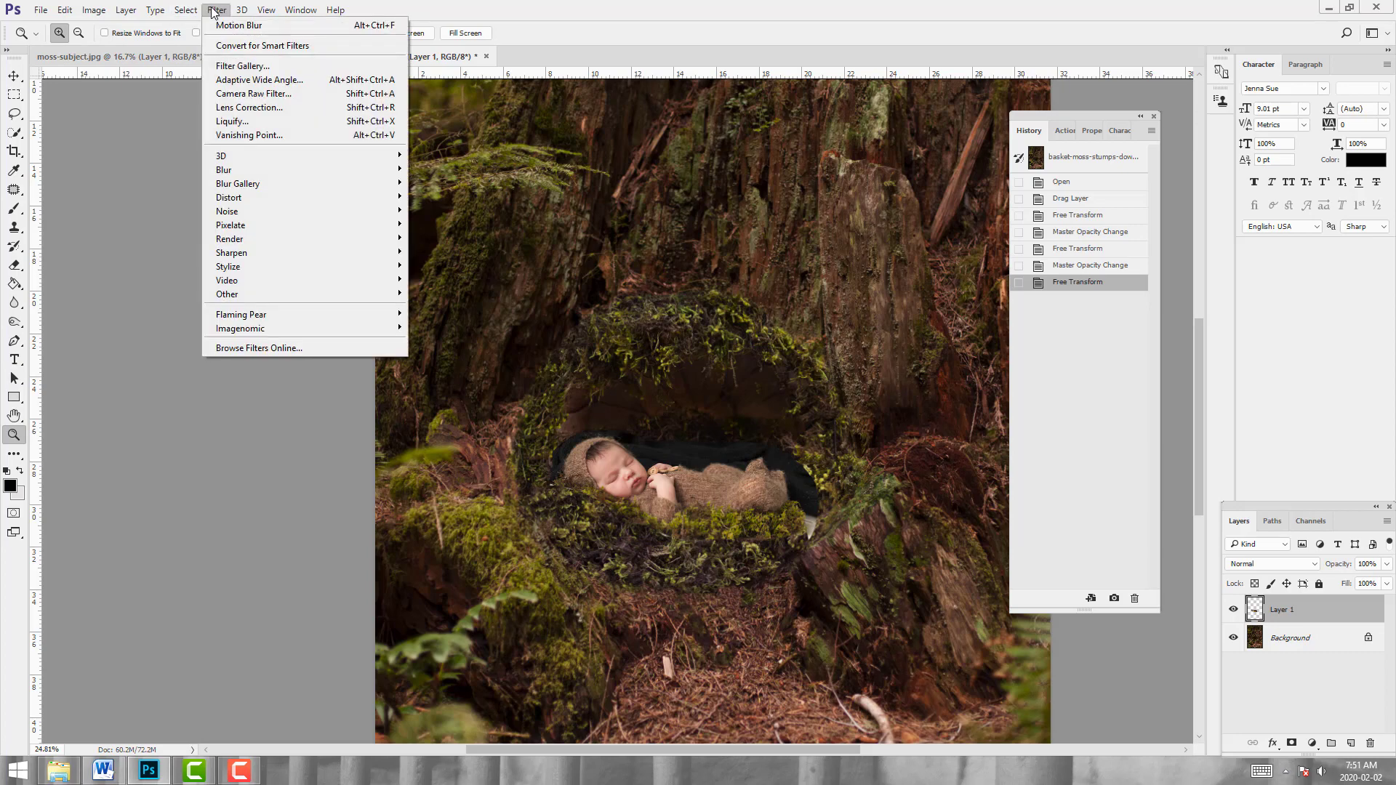
left_click(254, 93)
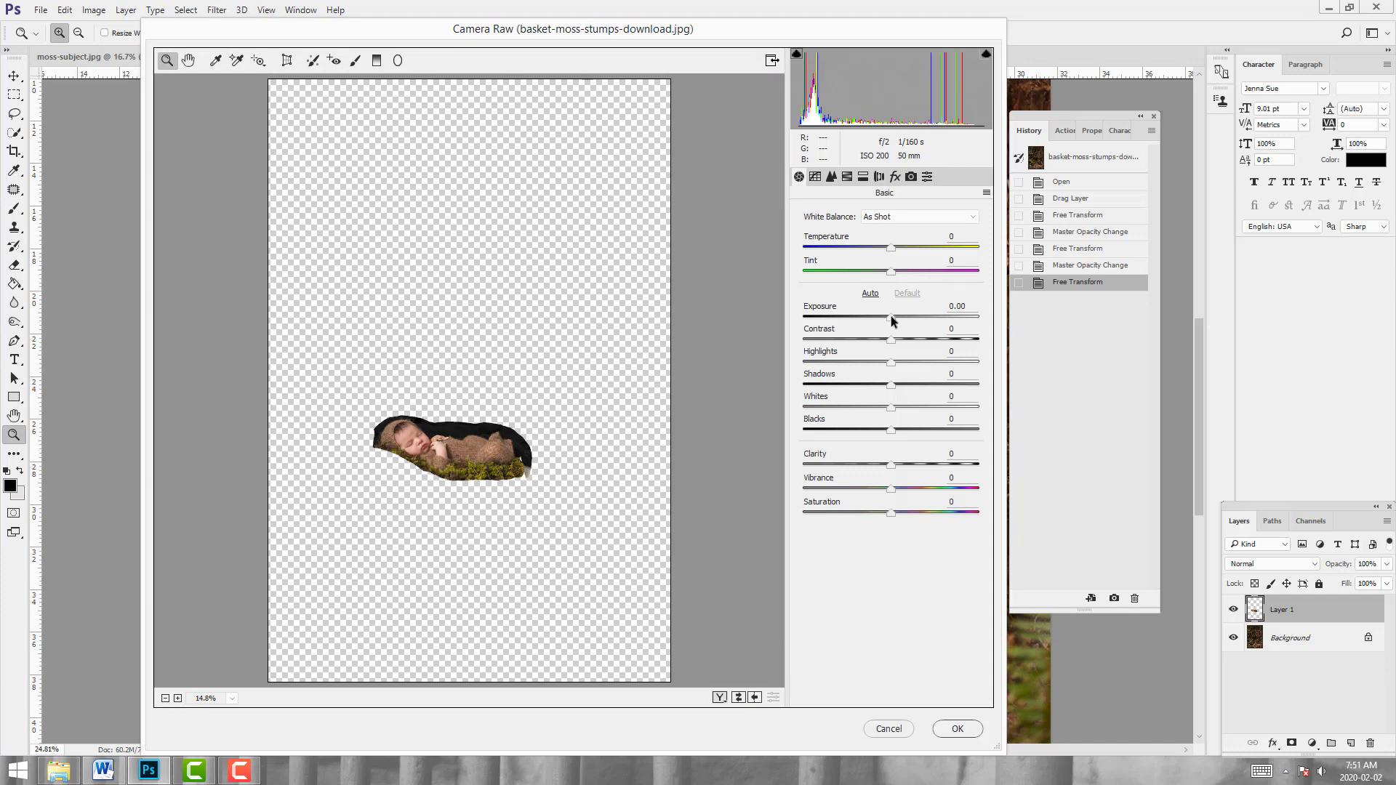
left_click_drag(891, 315, 884, 316)
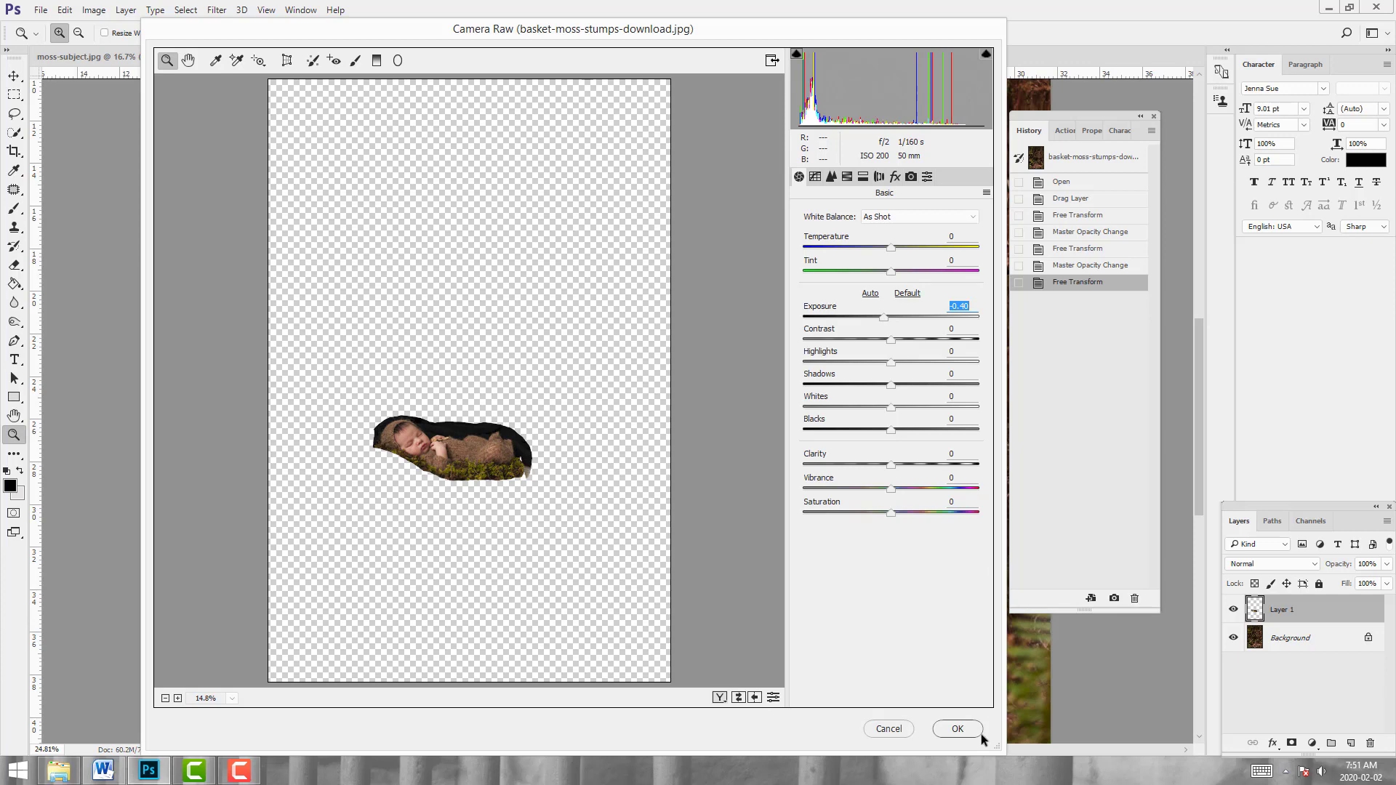
left_click(880, 317)
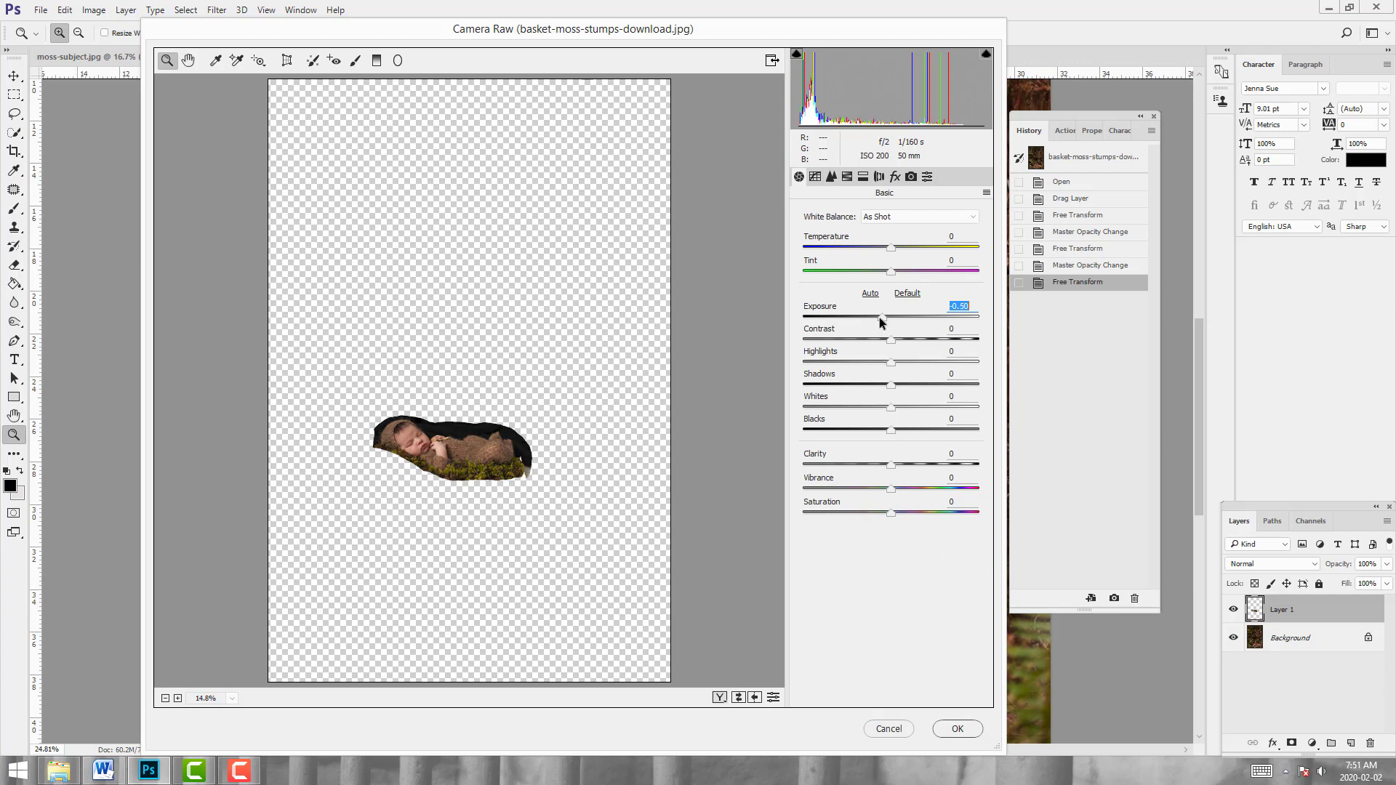
left_click(974, 729)
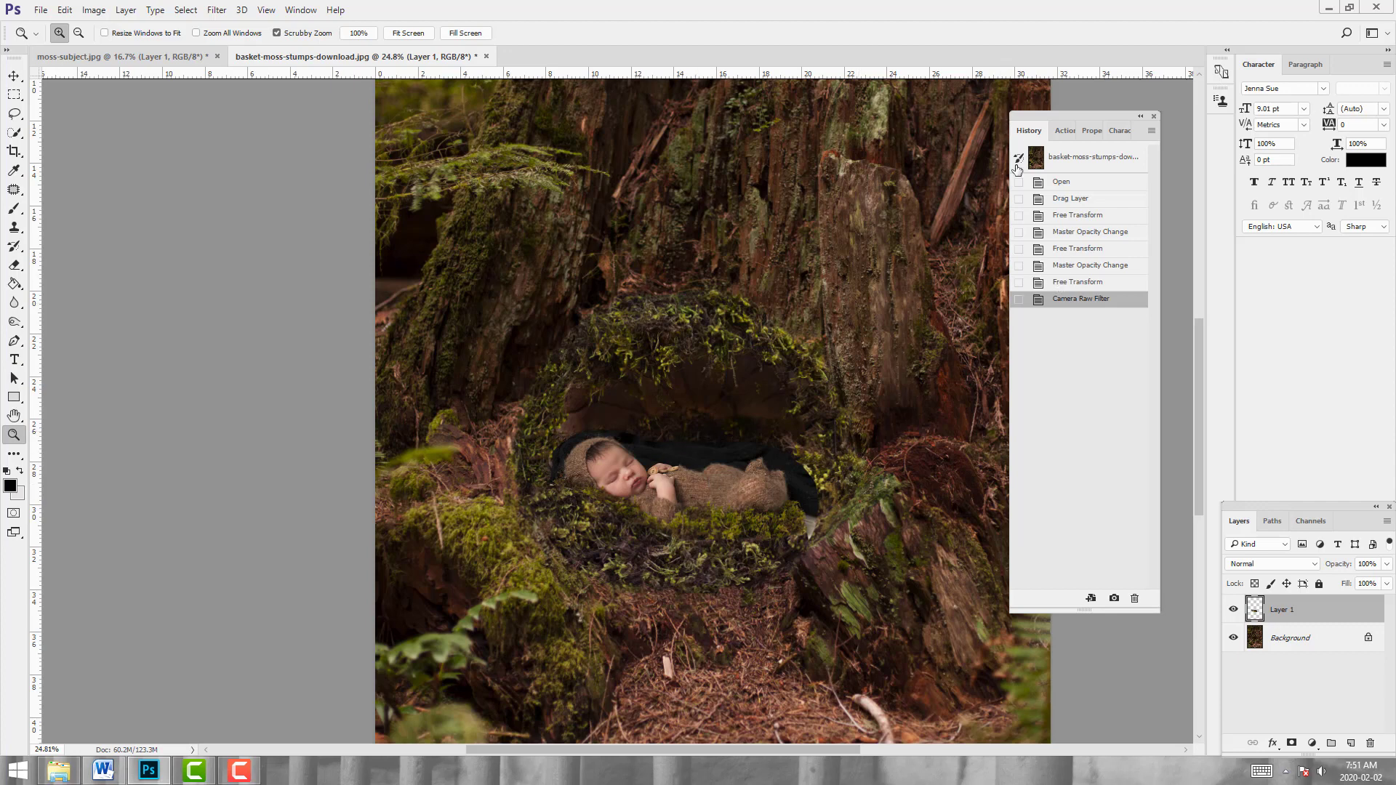
left_click(1076, 283)
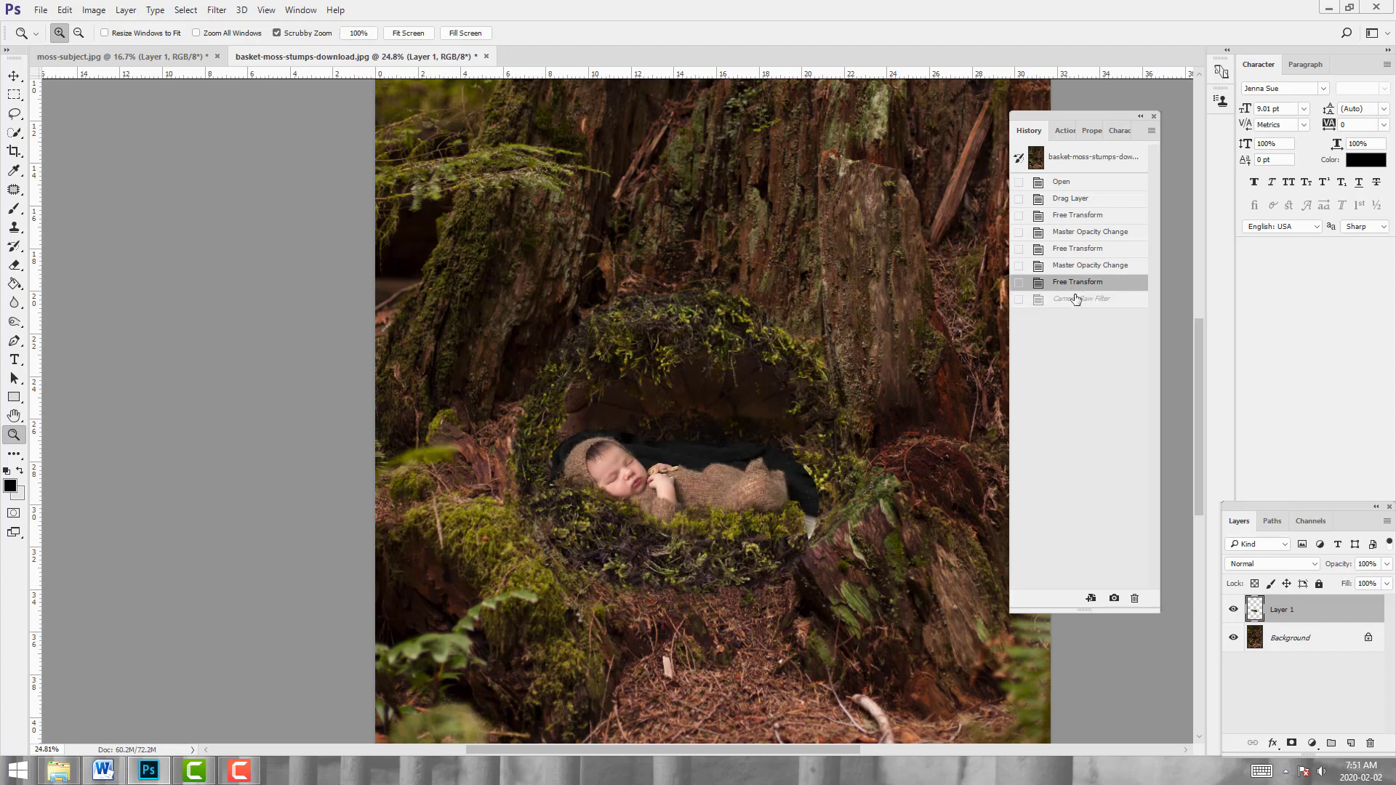
left_click(1076, 300)
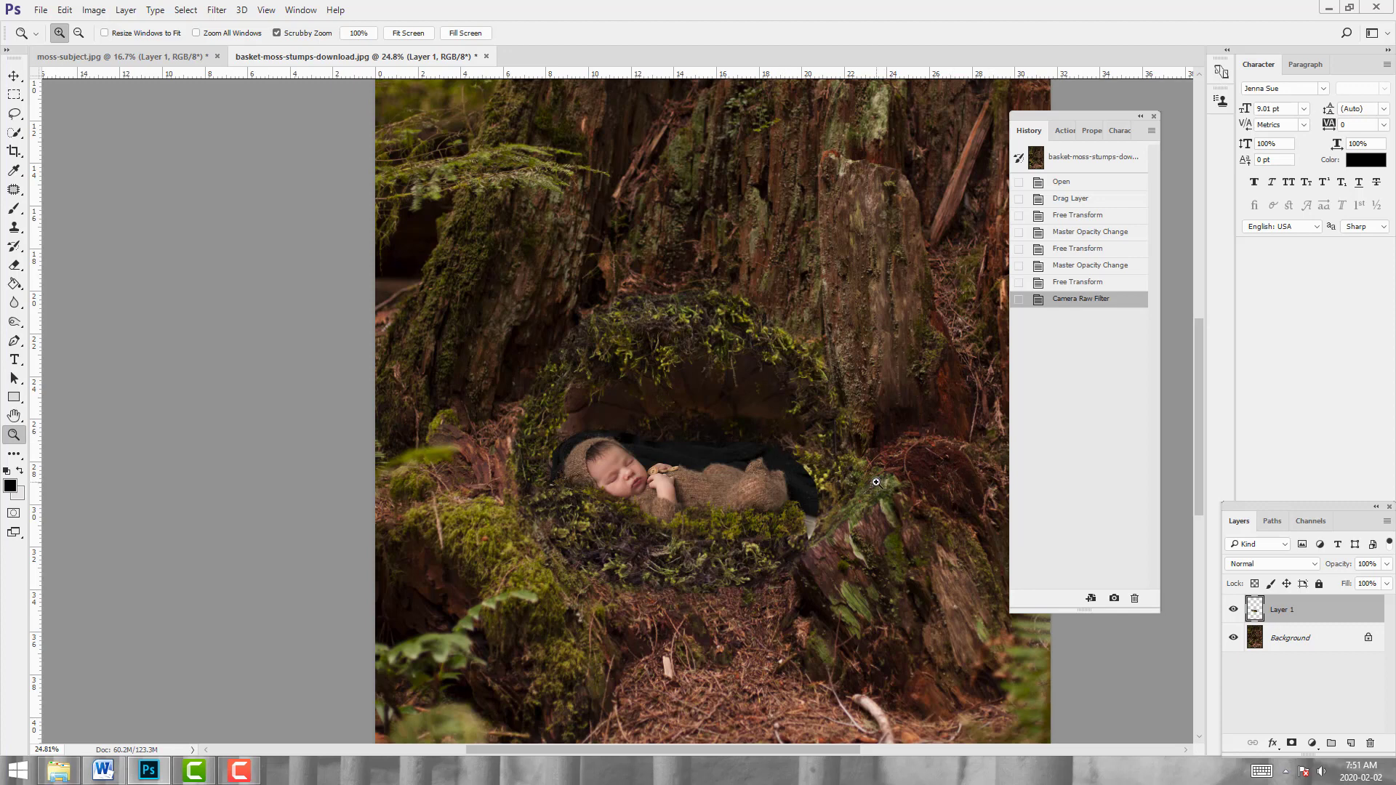
Add a layer mask to the baby layer and ready a black brush at 36% opacity and 36% flow
left_click_drag(871, 482, 874, 439)
left_click(874, 439)
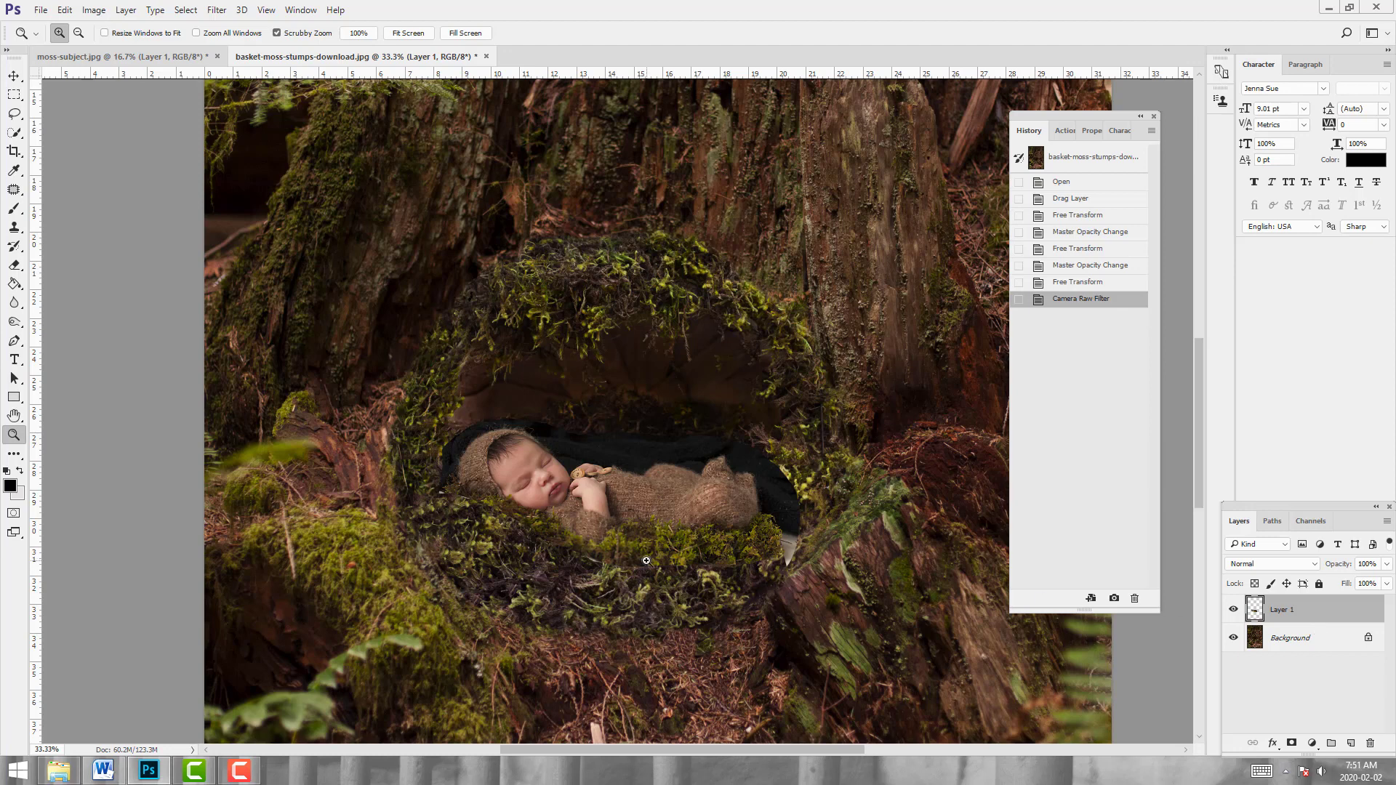
left_click(1292, 743)
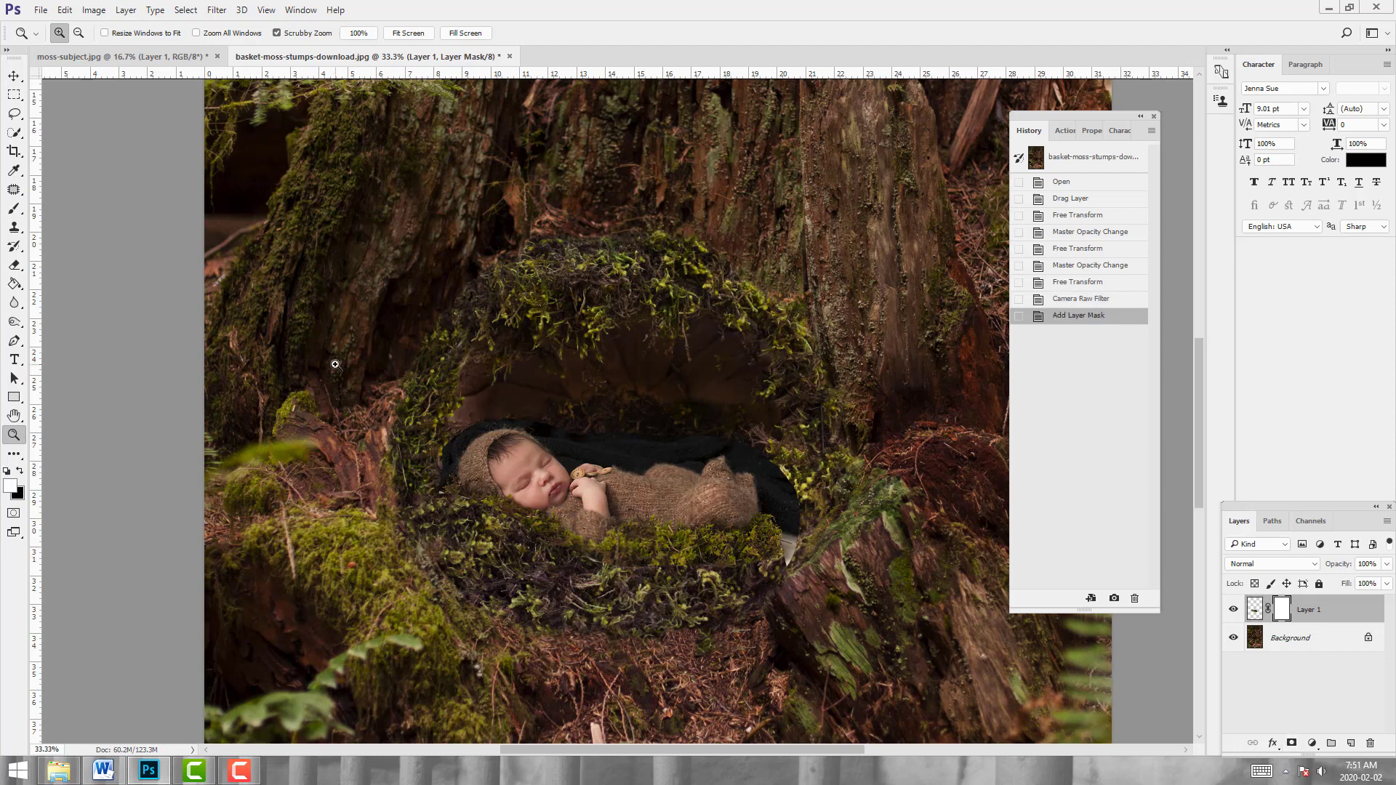
left_click(21, 472)
left_click(14, 209)
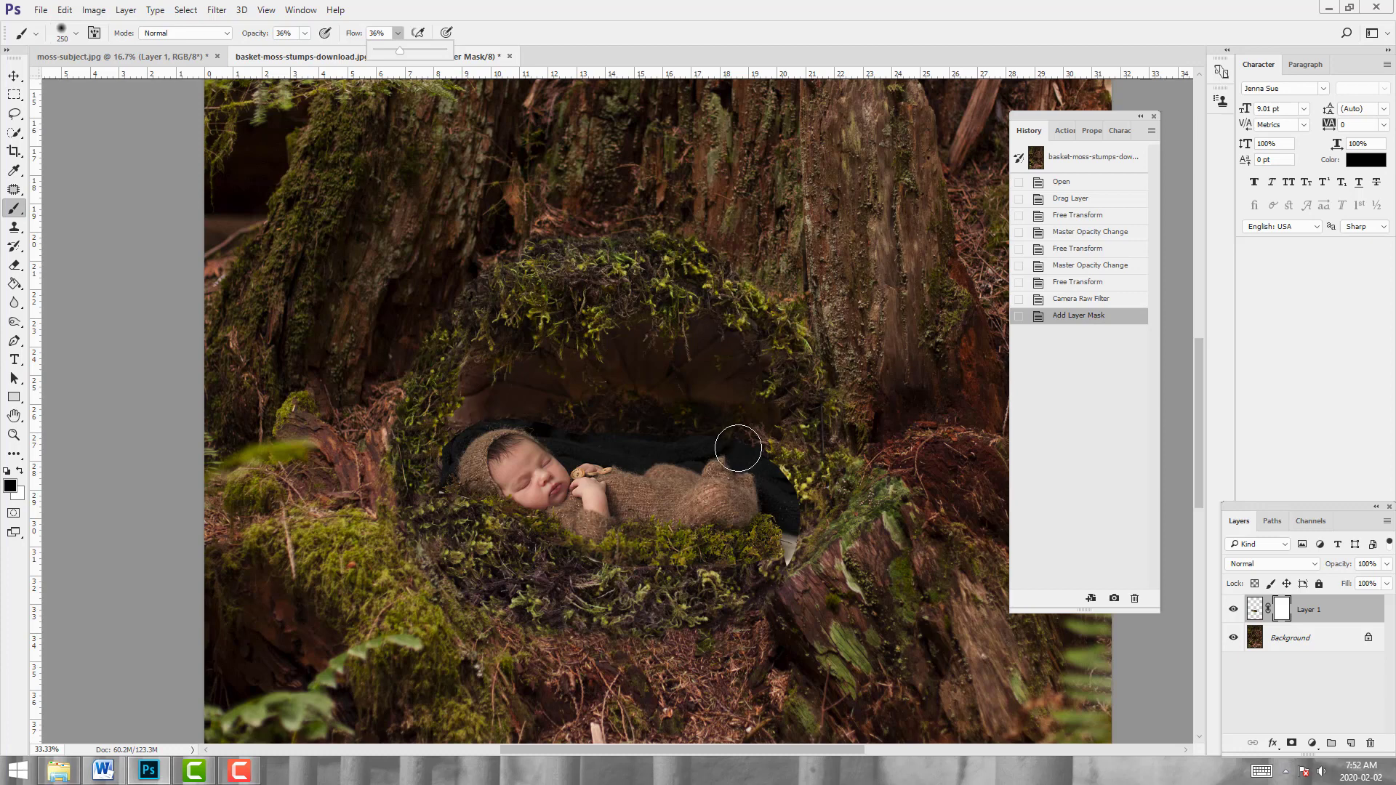
Reduce the brush to 90 px and mask out the white corner and dark blanket edge beyond the baby's feet
key("bracketleft")
key("bracketleft")
key("bracketleft")
key("bracketleft")
key("bracketleft")
key("bracketleft")
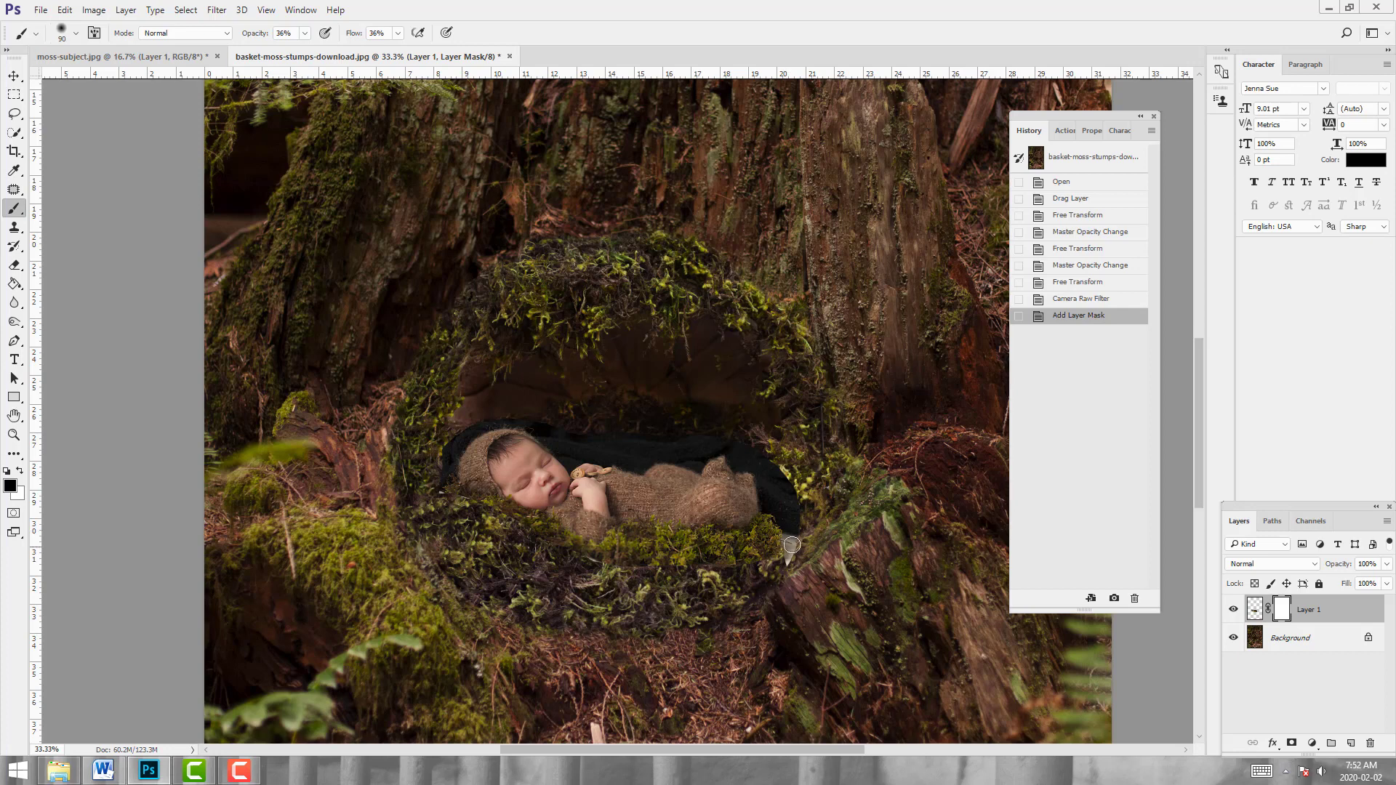
mouse_move(795, 538)
left_mouse_down()
mouse_move(818, 535)
mouse_move(781, 552)
mouse_move(795, 538)
left_mouse_up()
left_click(784, 524)
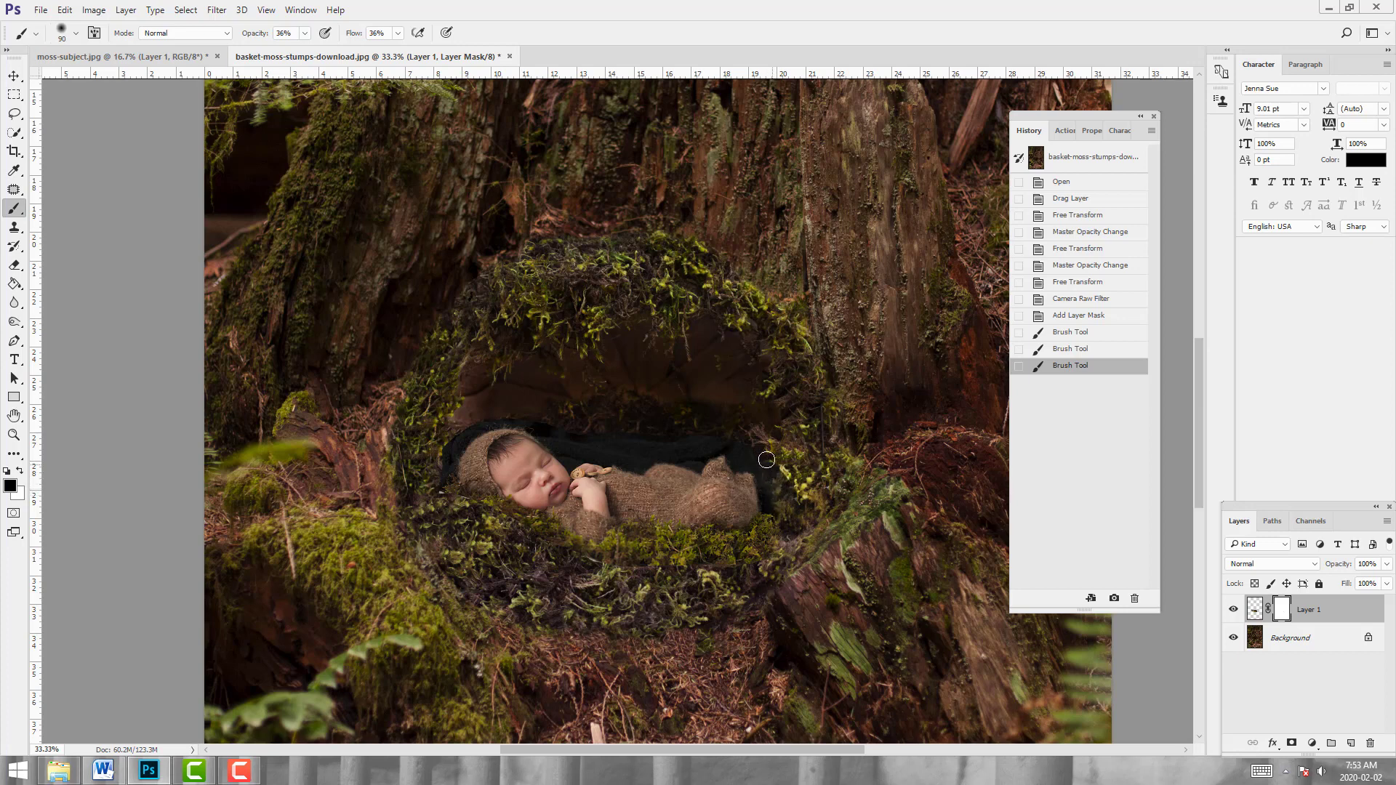
Mask the cutout's bright moss beneath the baby's body so it blends into the basket's lower moss rim
left_click_drag(779, 541, 765, 538)
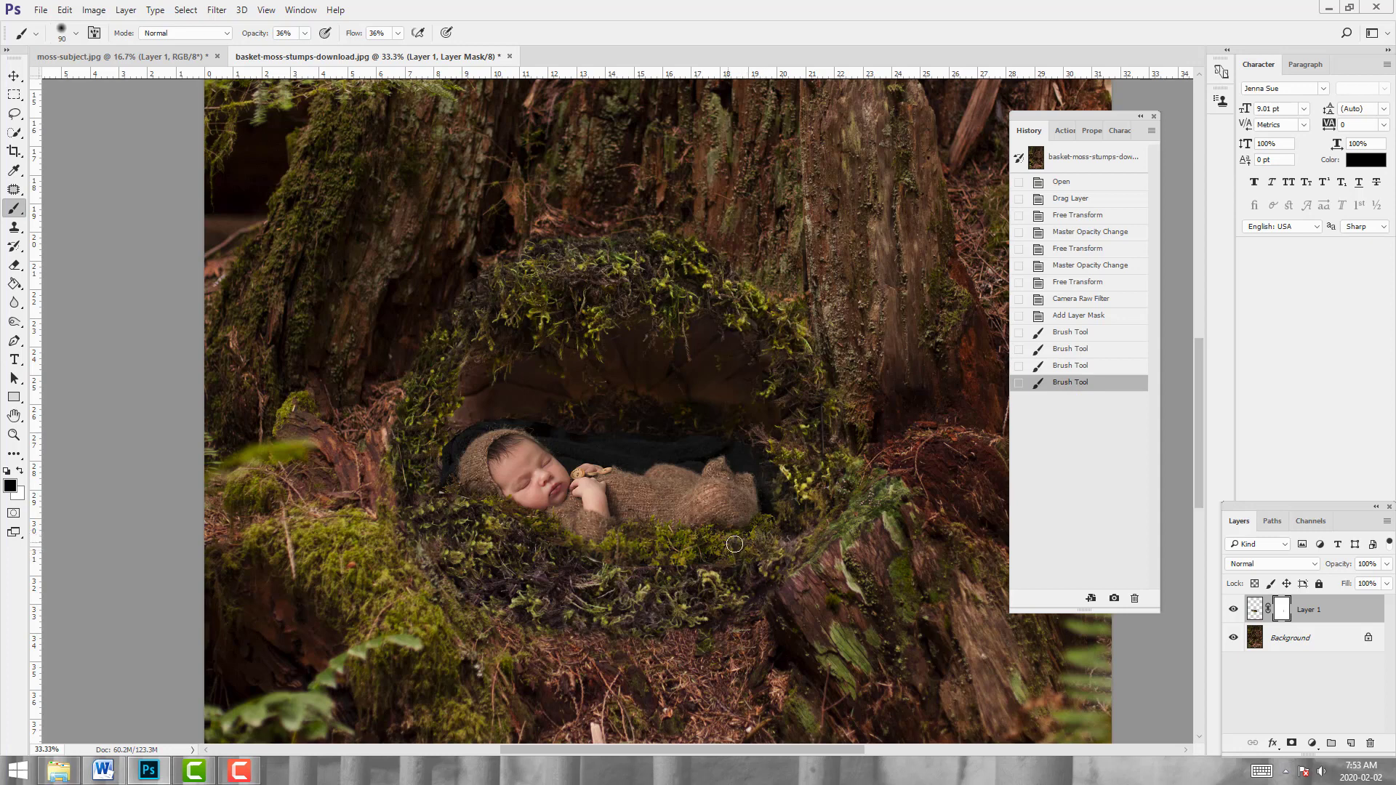
left_click_drag(738, 546, 728, 544)
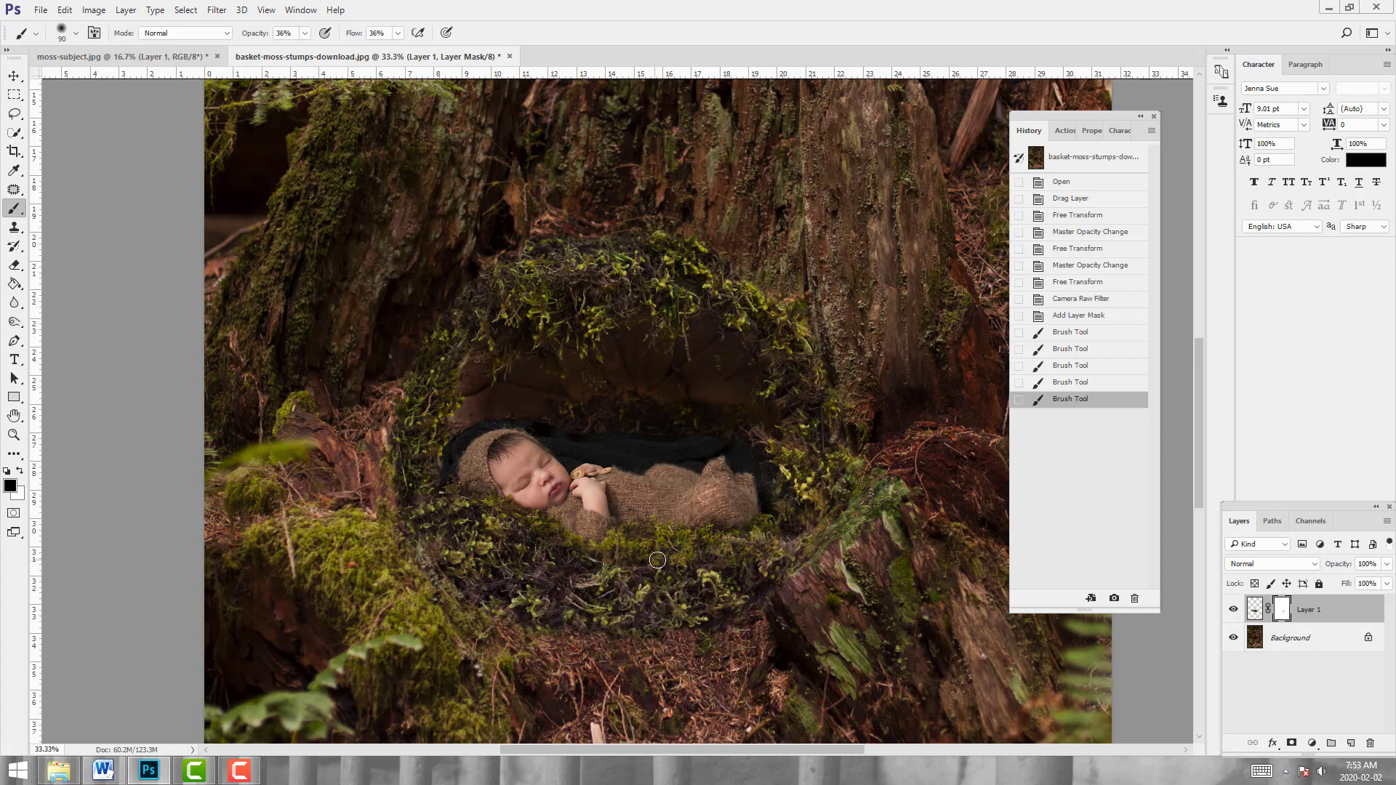
left_click(716, 543)
left_click(711, 537)
left_click(712, 538)
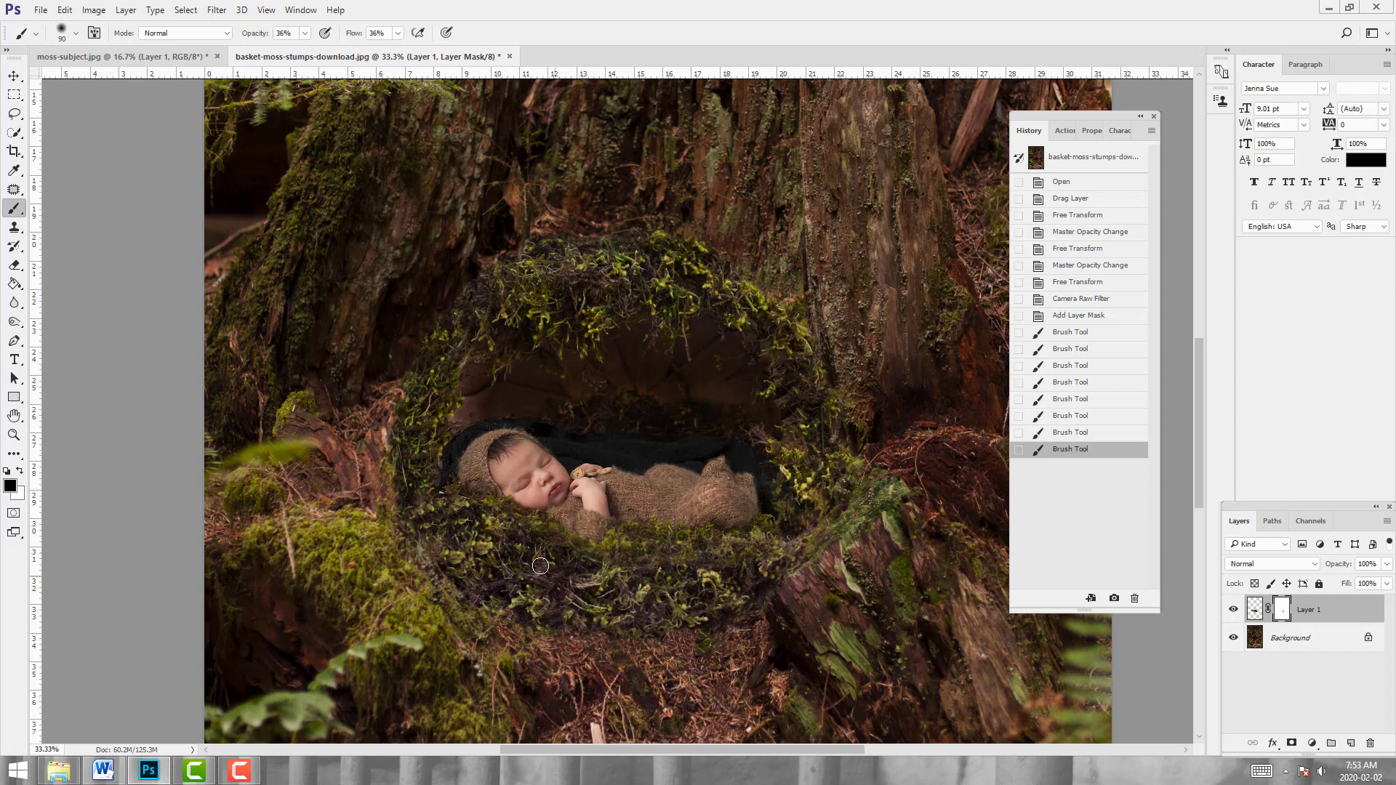
left_click(623, 567)
left_click(625, 563)
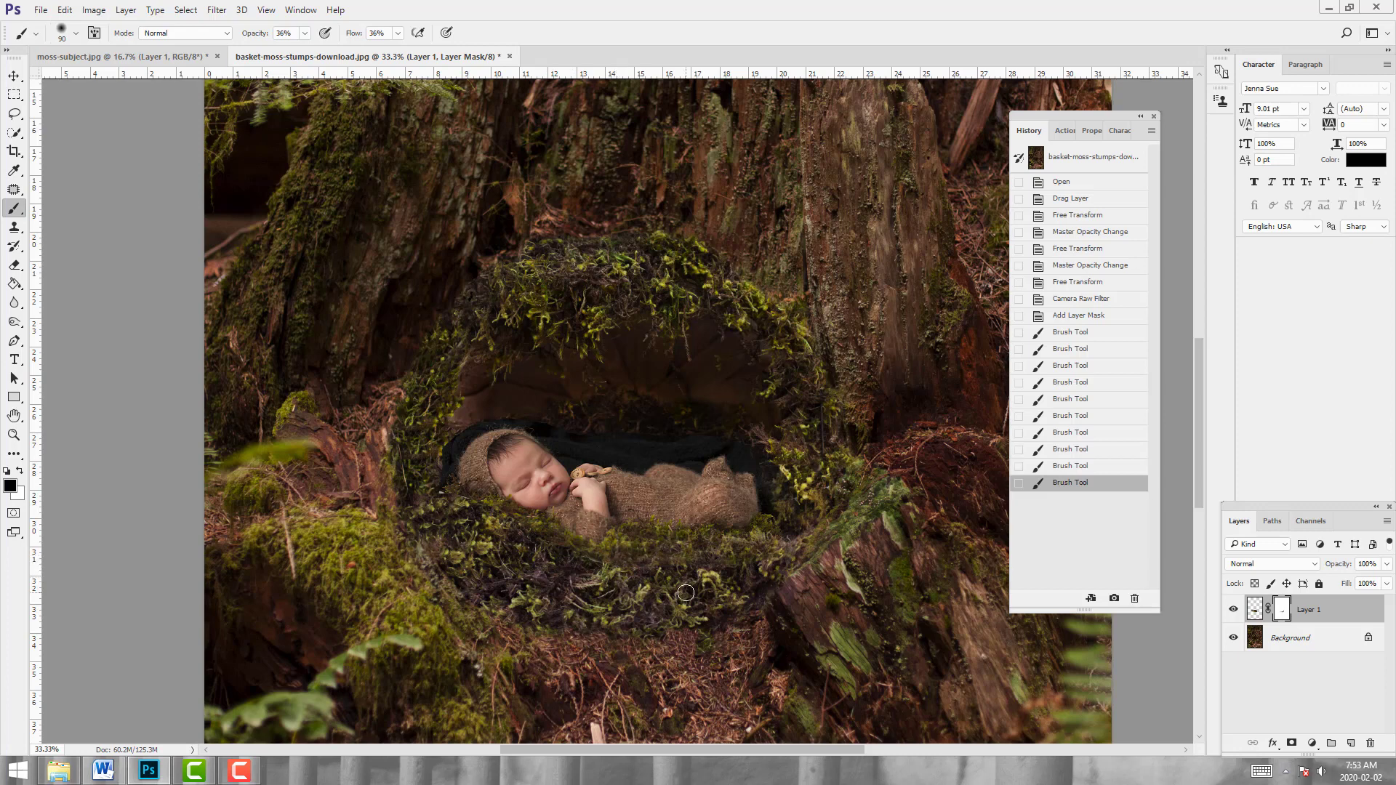
left_click(621, 548)
left_click(629, 548)
left_click(633, 550)
left_click(650, 566)
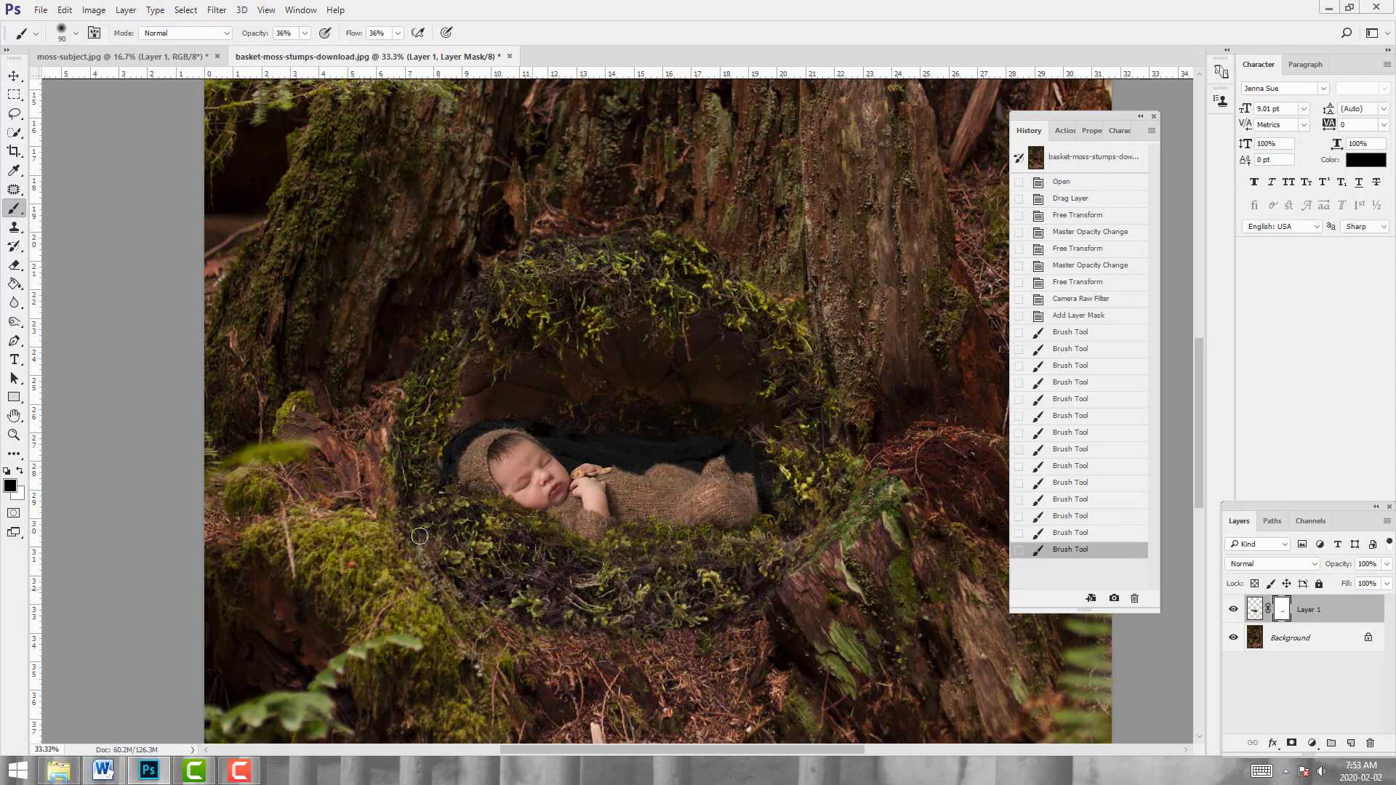
Move the baby layer slightly lower into the basket and mask out the dark blanket edge beside the baby's hood
left_click(13, 75)
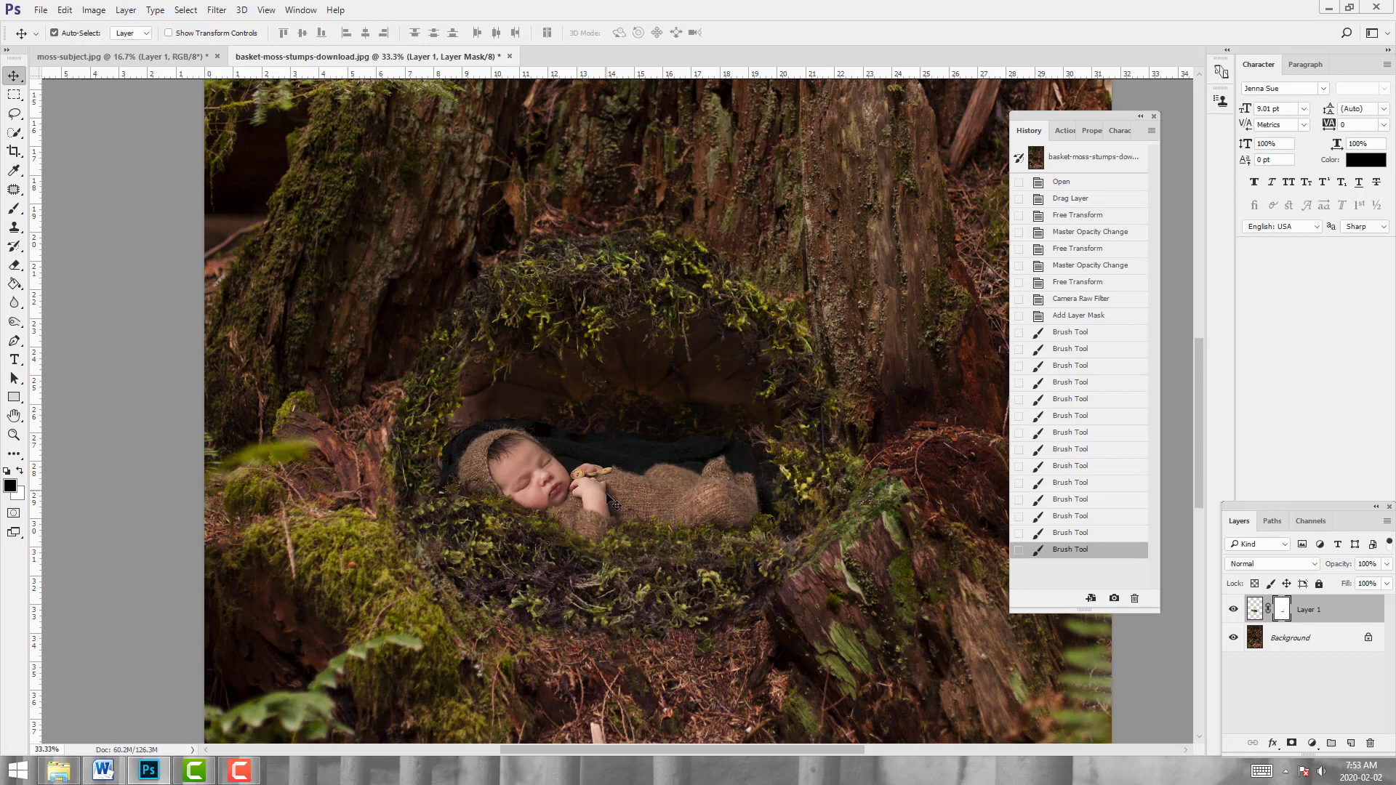
left_click_drag(609, 502, 633, 530)
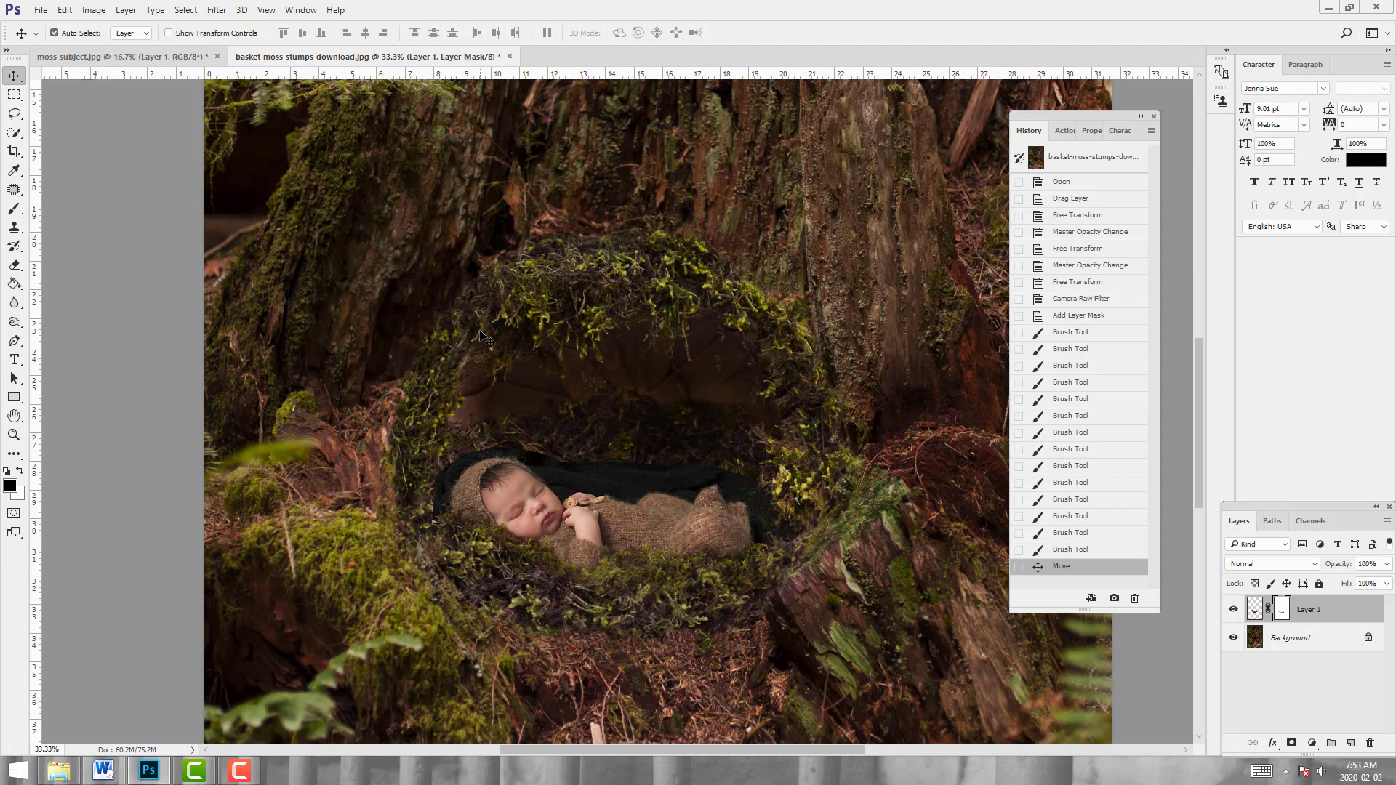
left_click(16, 209)
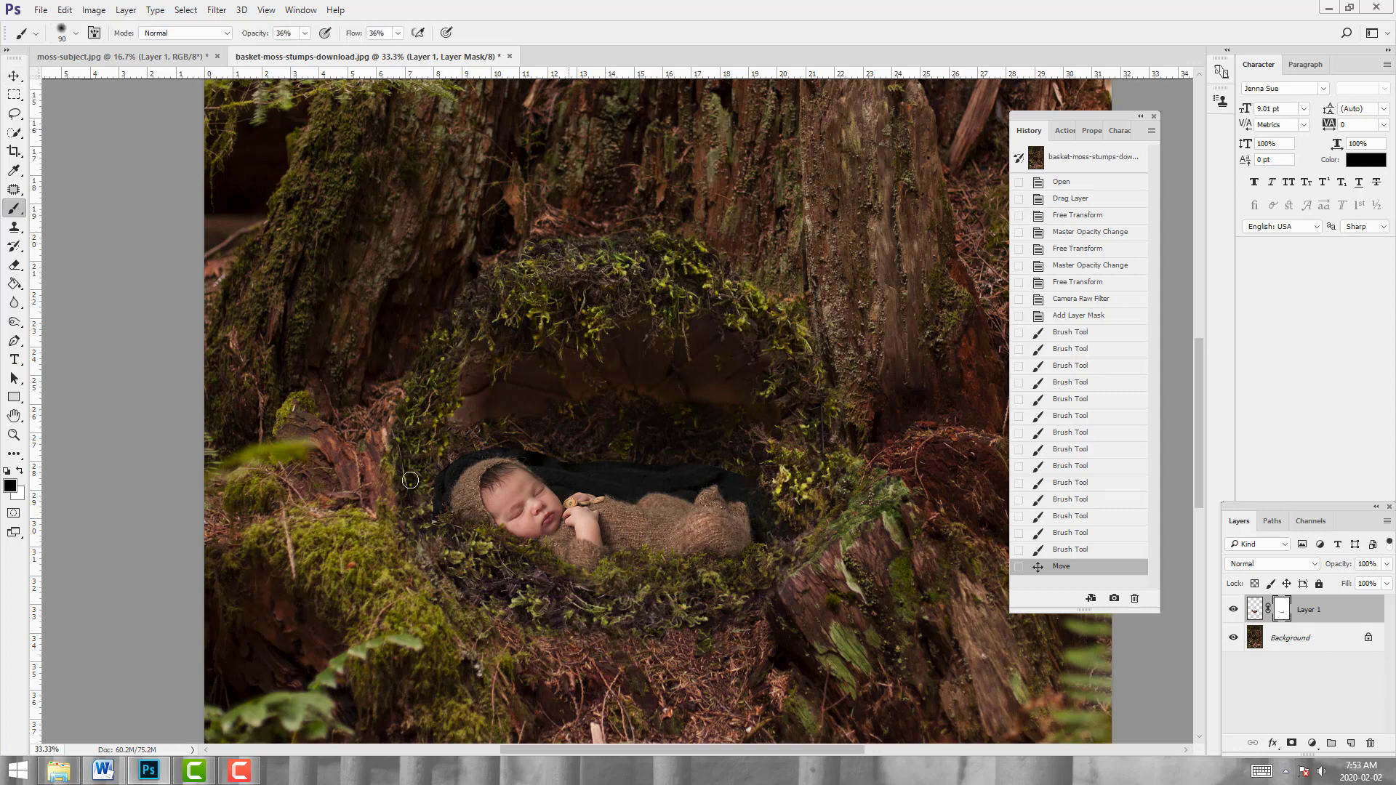
left_click_drag(436, 494, 436, 513)
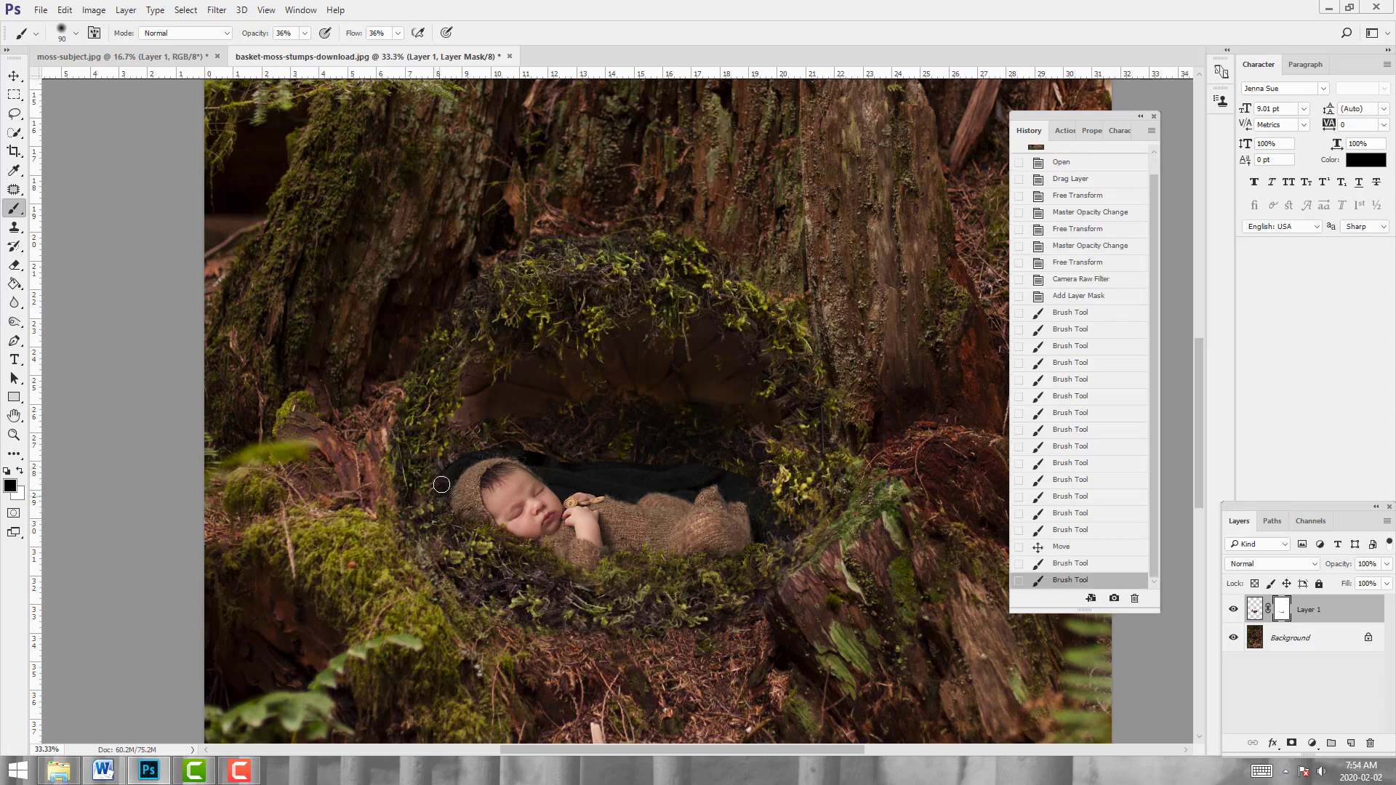
mouse_move(453, 456)
left_mouse_down()
mouse_move(441, 481)
mouse_move(465, 455)
mouse_move(433, 502)
left_mouse_up()
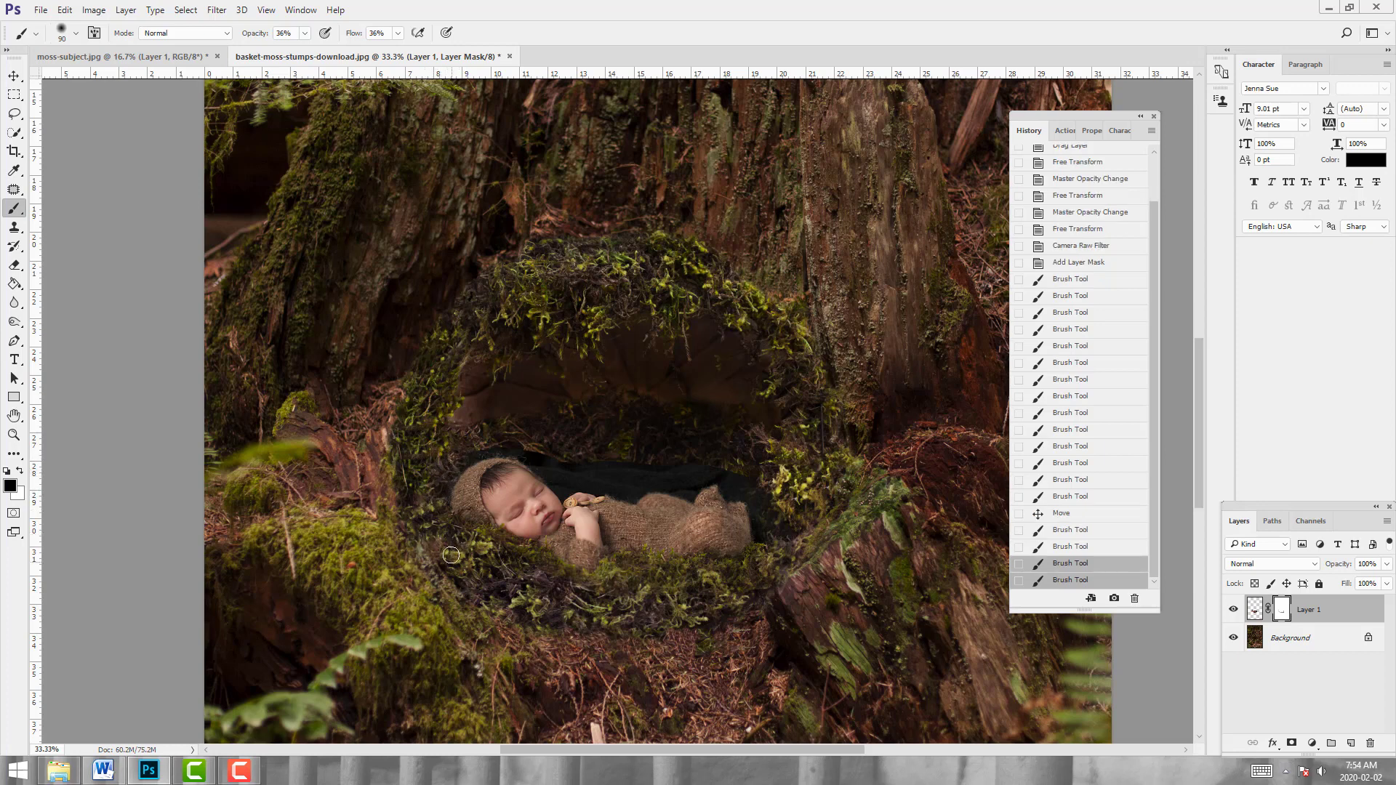
Mask the moss edge from below the baby's head along the body to the feet to blend it with the basket
left_click_drag(515, 566, 509, 552)
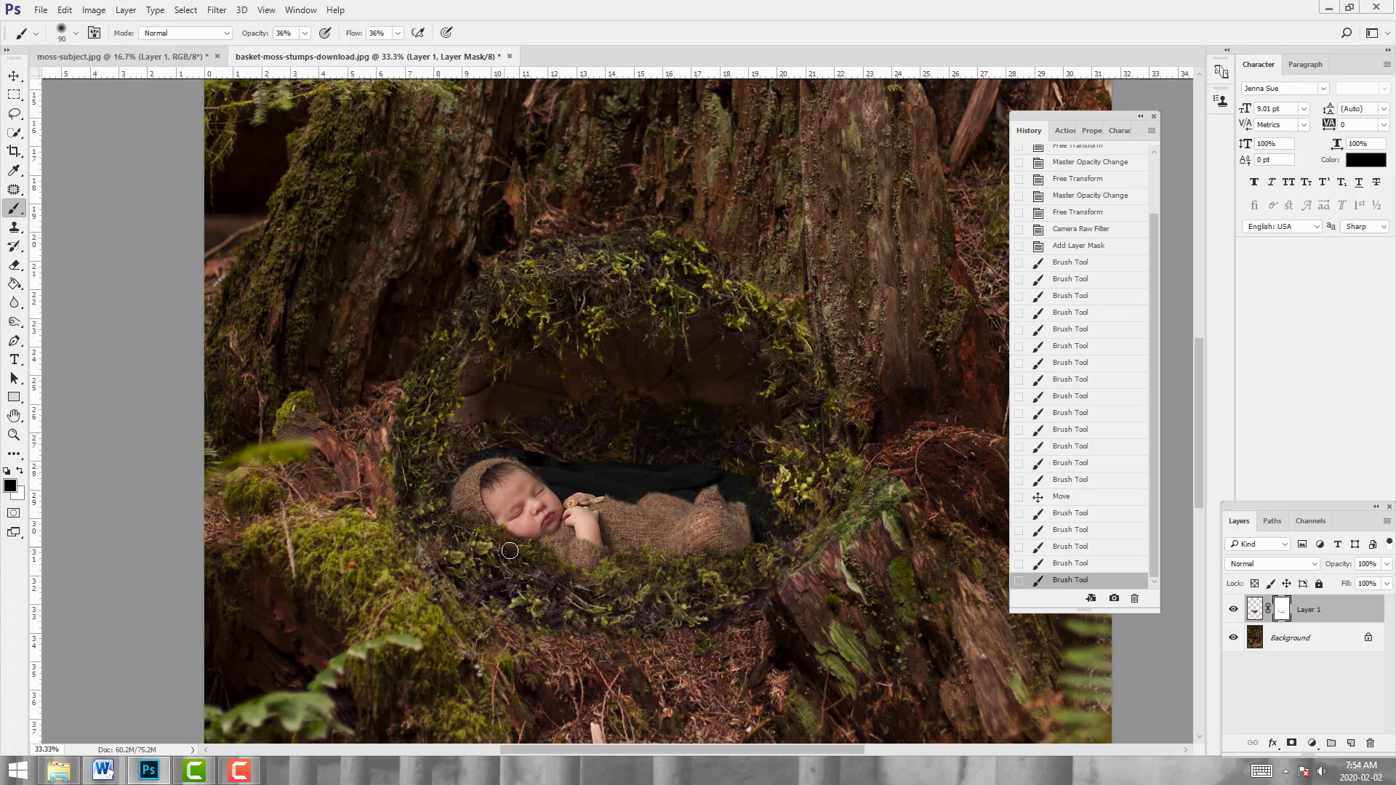
left_click(530, 558)
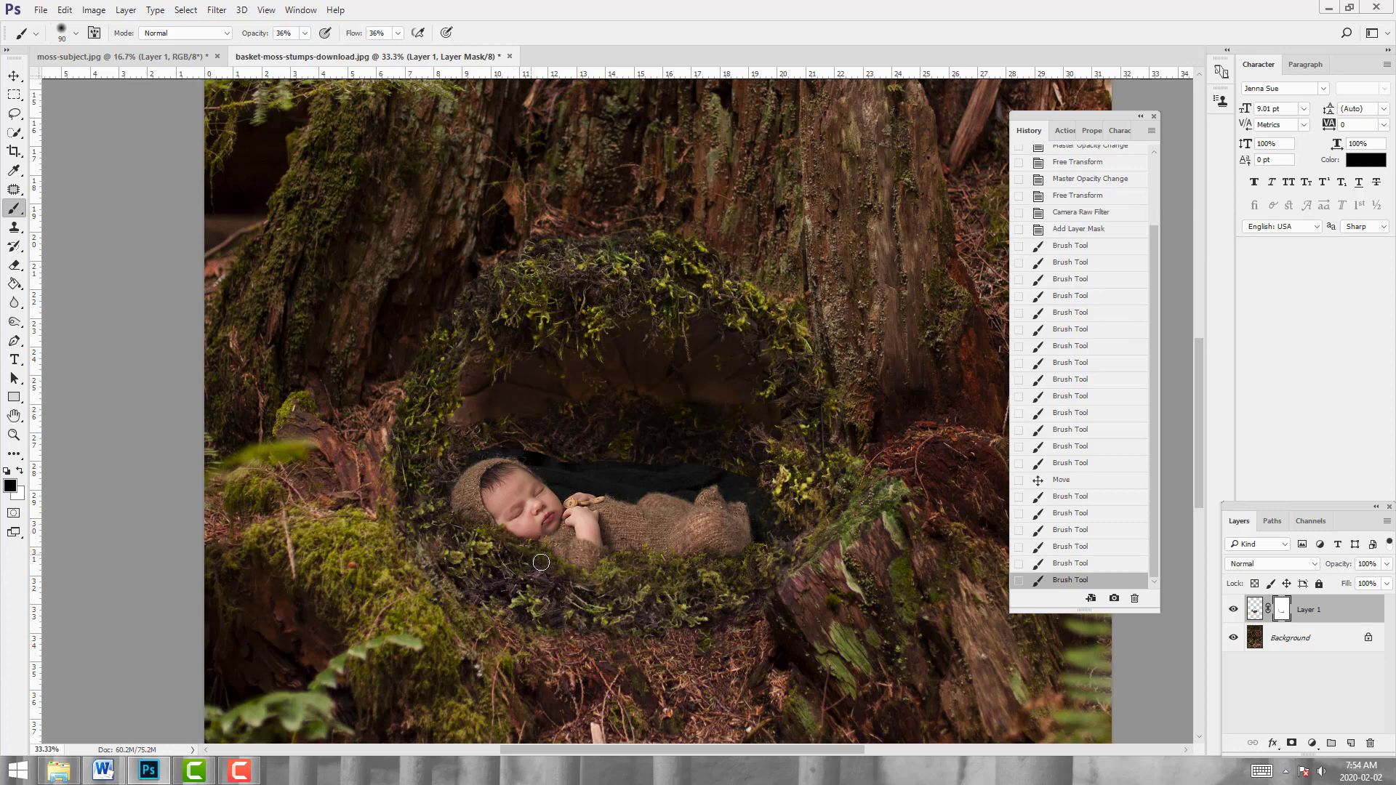
mouse_move(573, 583)
left_mouse_down()
mouse_move(637, 590)
mouse_move(609, 566)
mouse_move(607, 582)
mouse_move(658, 581)
left_mouse_up()
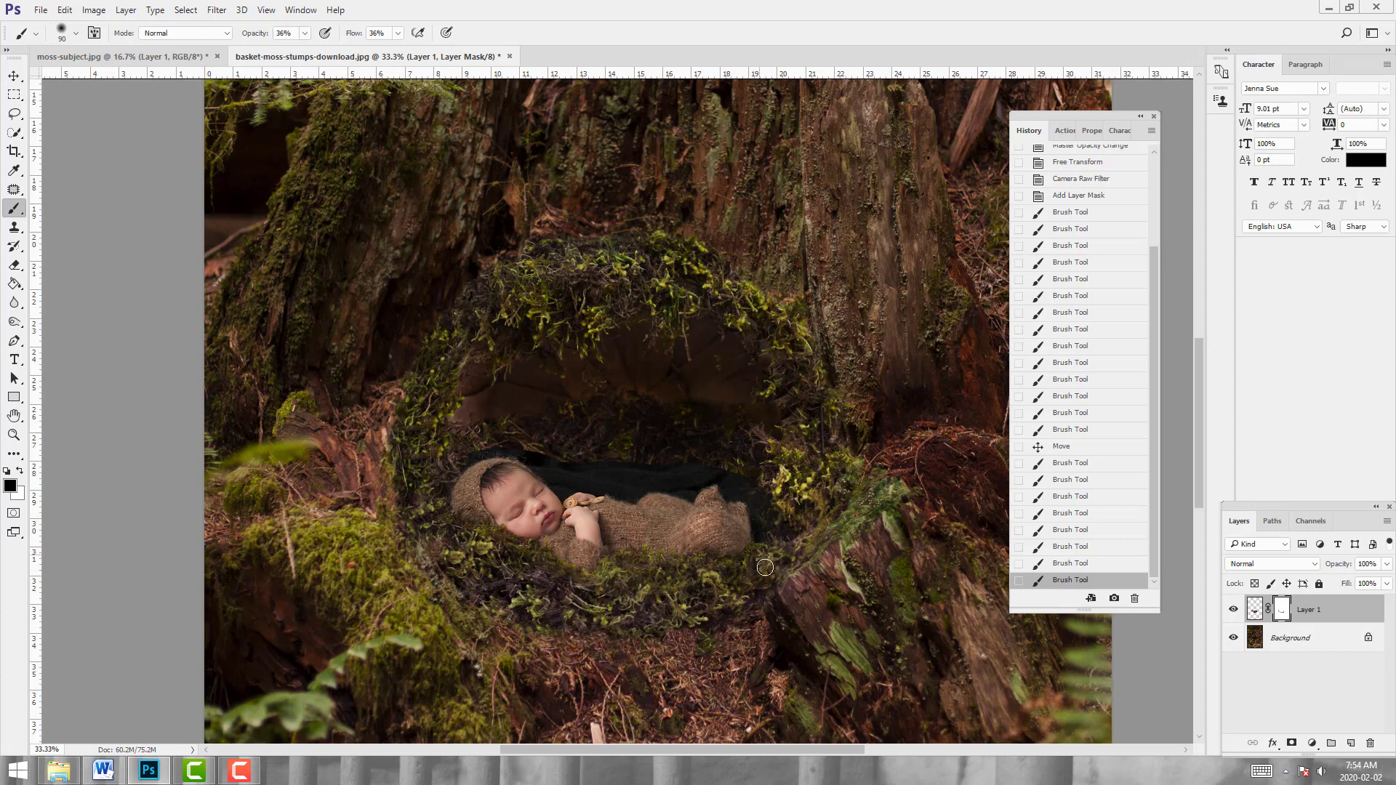
left_click_drag(765, 568, 794, 535)
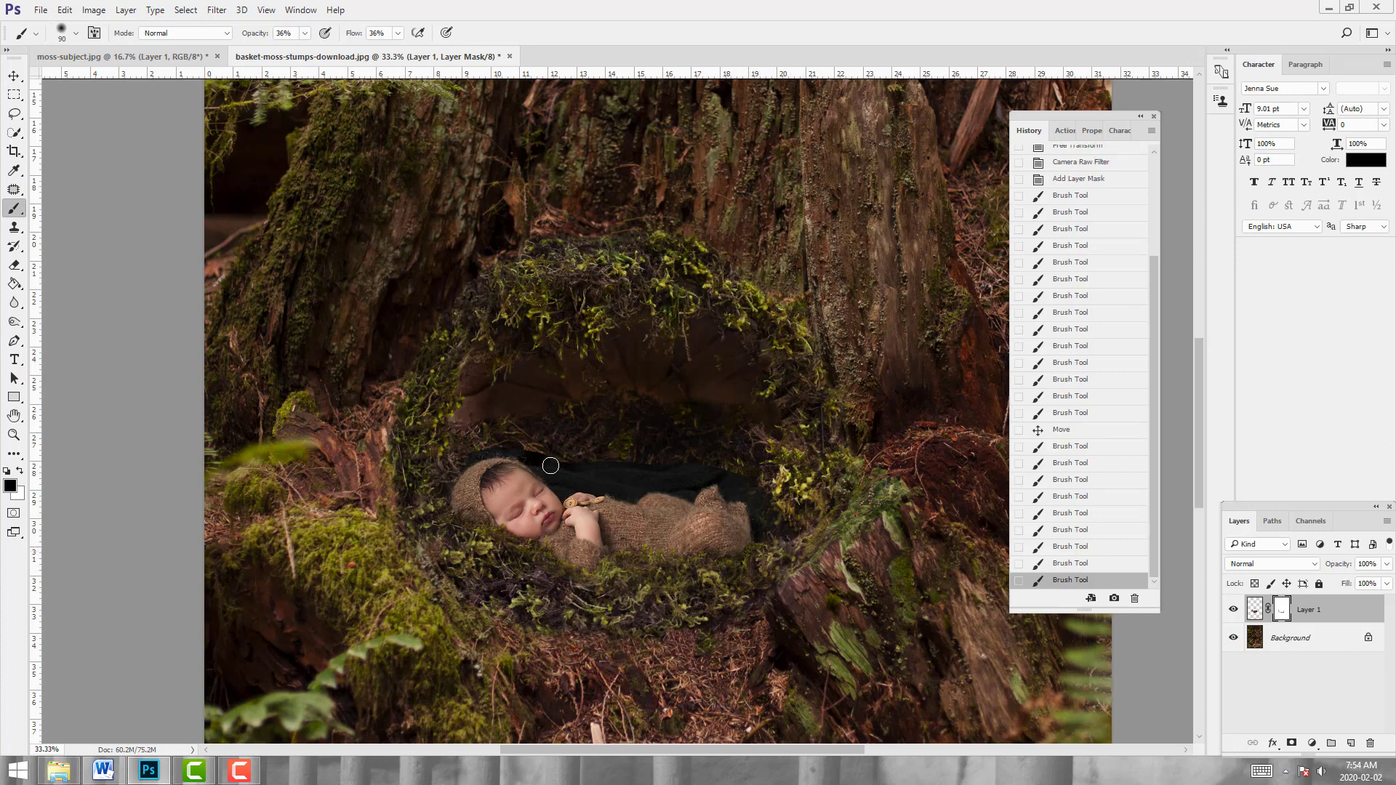
Mask out the dark blanket around the baby's head and back, raising the brush to 55% opacity, 62% flow and 175 px
mouse_move(423, 492)
left_mouse_down()
mouse_move(487, 429)
mouse_move(463, 452)
left_mouse_up()
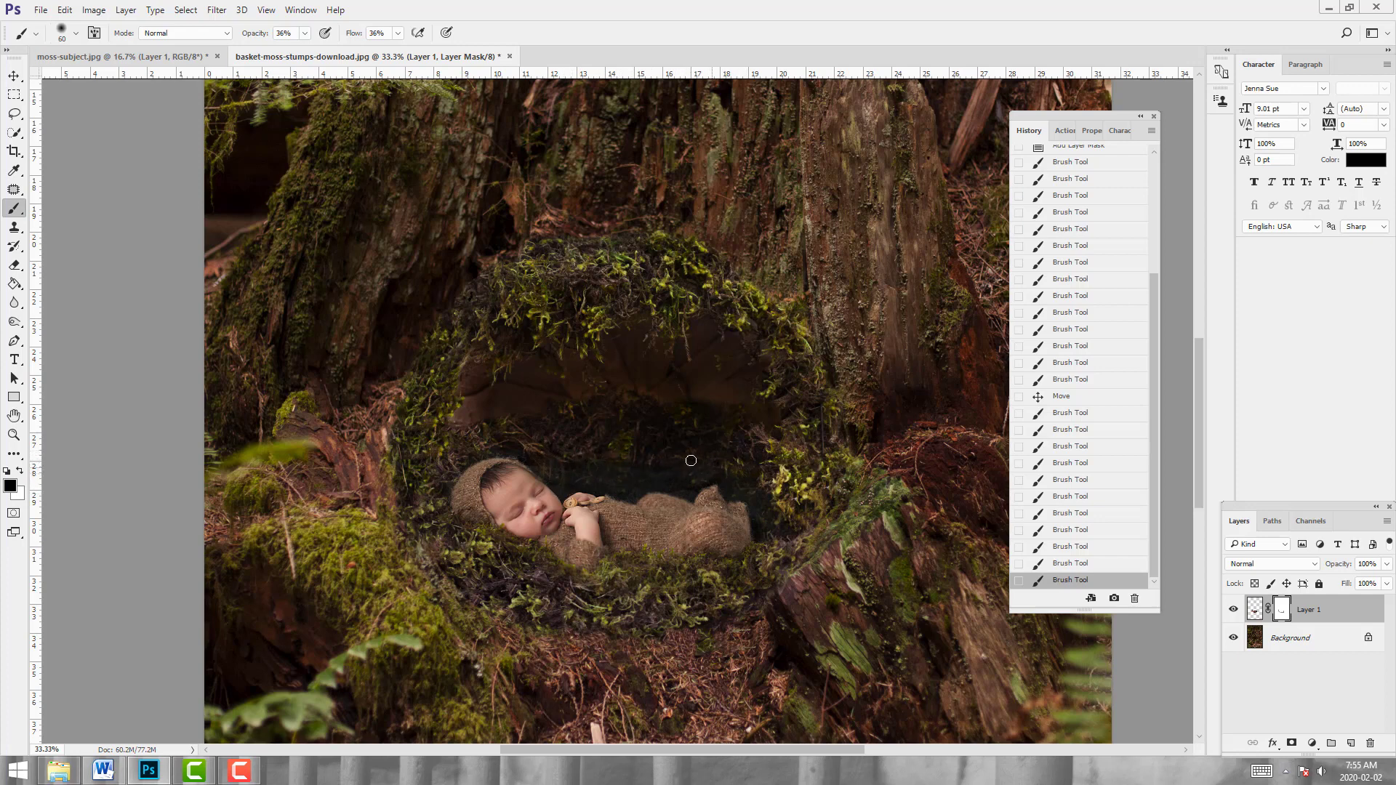
left_click(637, 432)
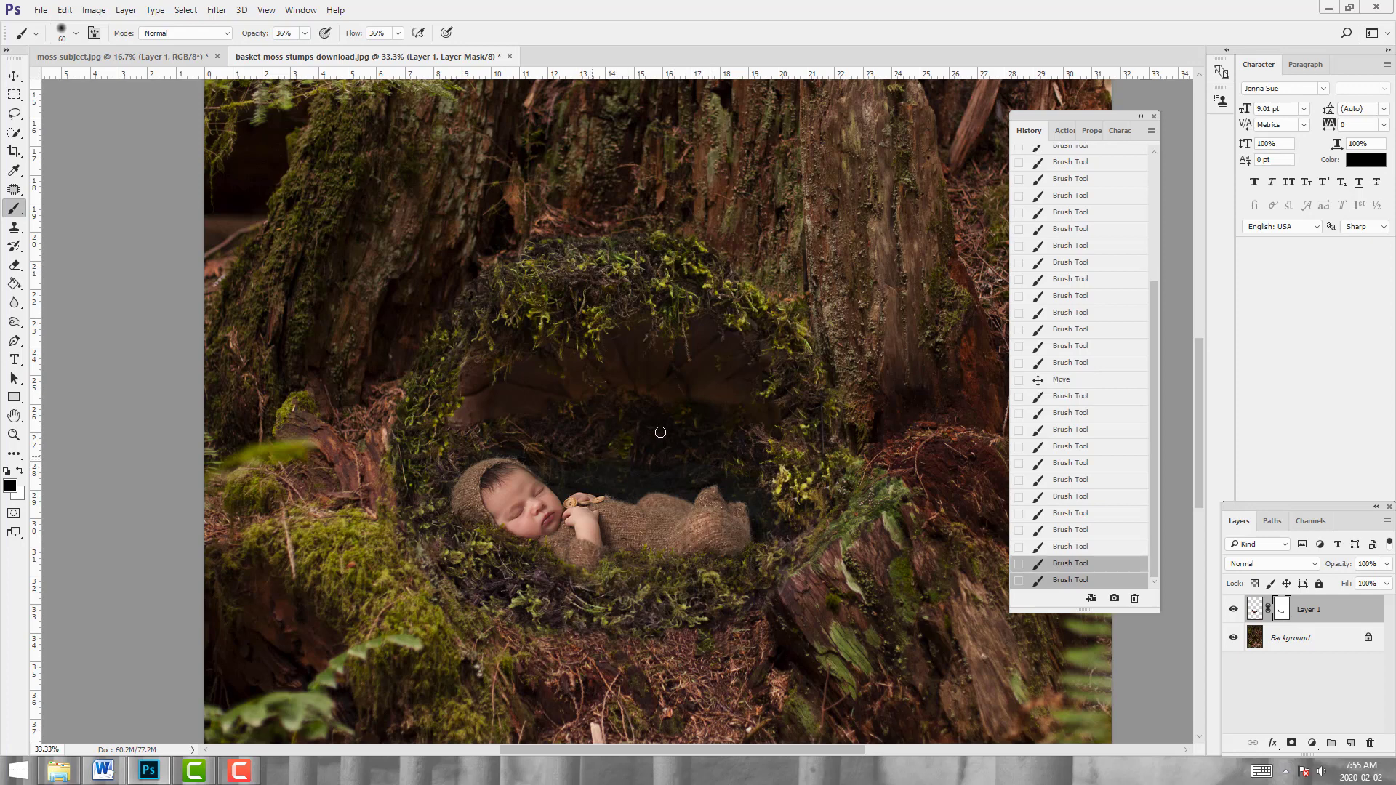
left_click(305, 34)
left_click_drag(304, 46, 317, 50)
left_click(398, 34)
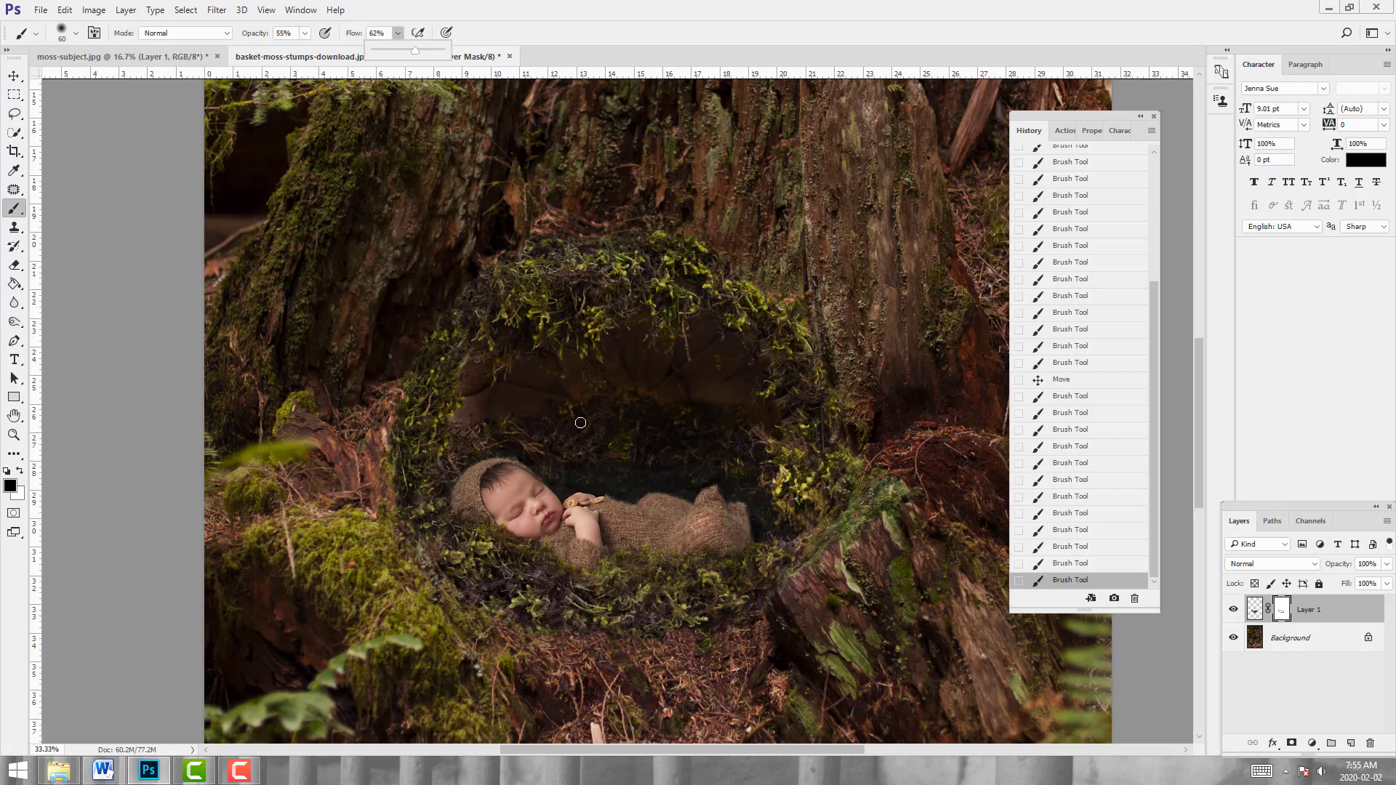
key("bracketright")
key("bracketright")
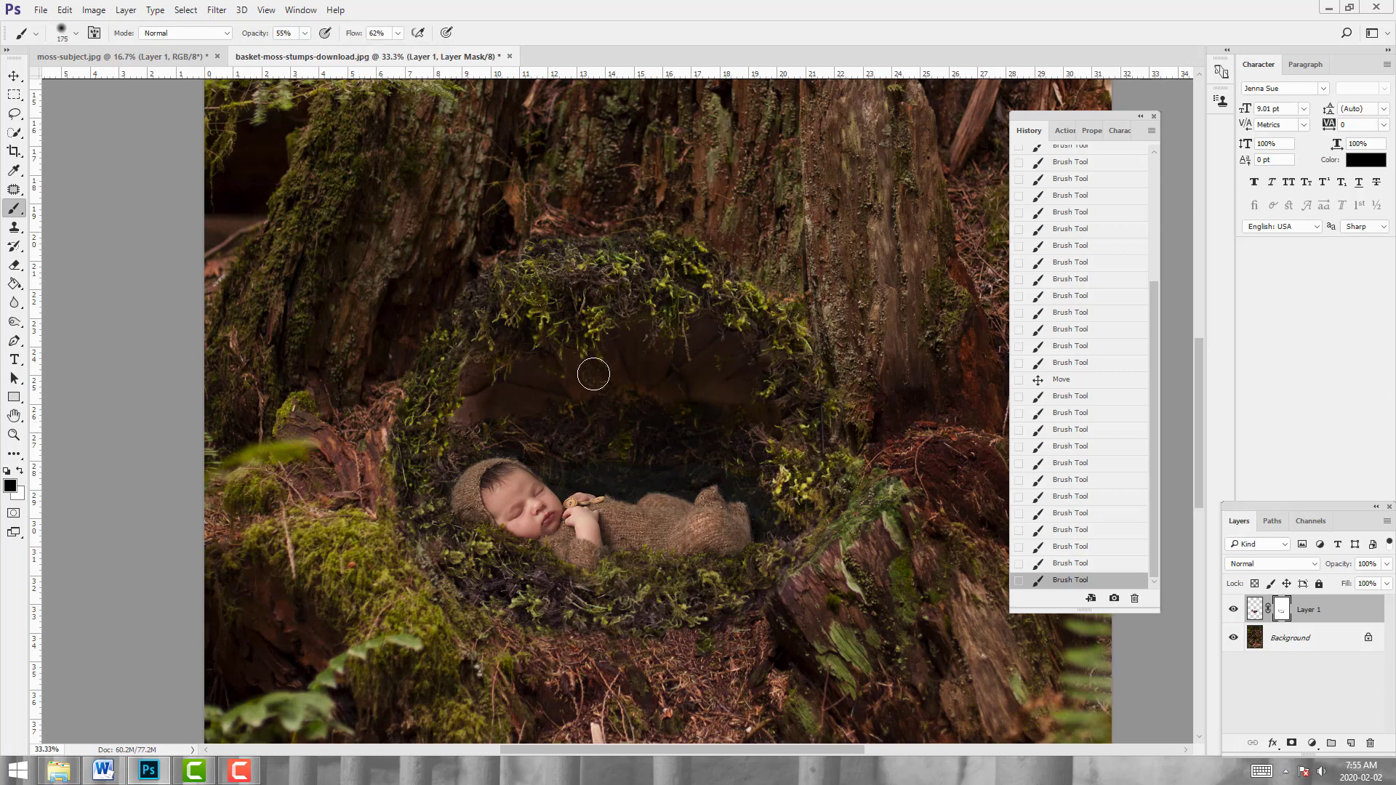
mouse_move(557, 454)
left_mouse_down()
mouse_move(627, 481)
mouse_move(720, 455)
mouse_move(742, 463)
mouse_move(737, 482)
mouse_move(720, 464)
mouse_move(688, 476)
mouse_move(580, 462)
mouse_move(565, 475)
mouse_move(529, 419)
left_mouse_up()
left_click_drag(620, 479, 664, 464)
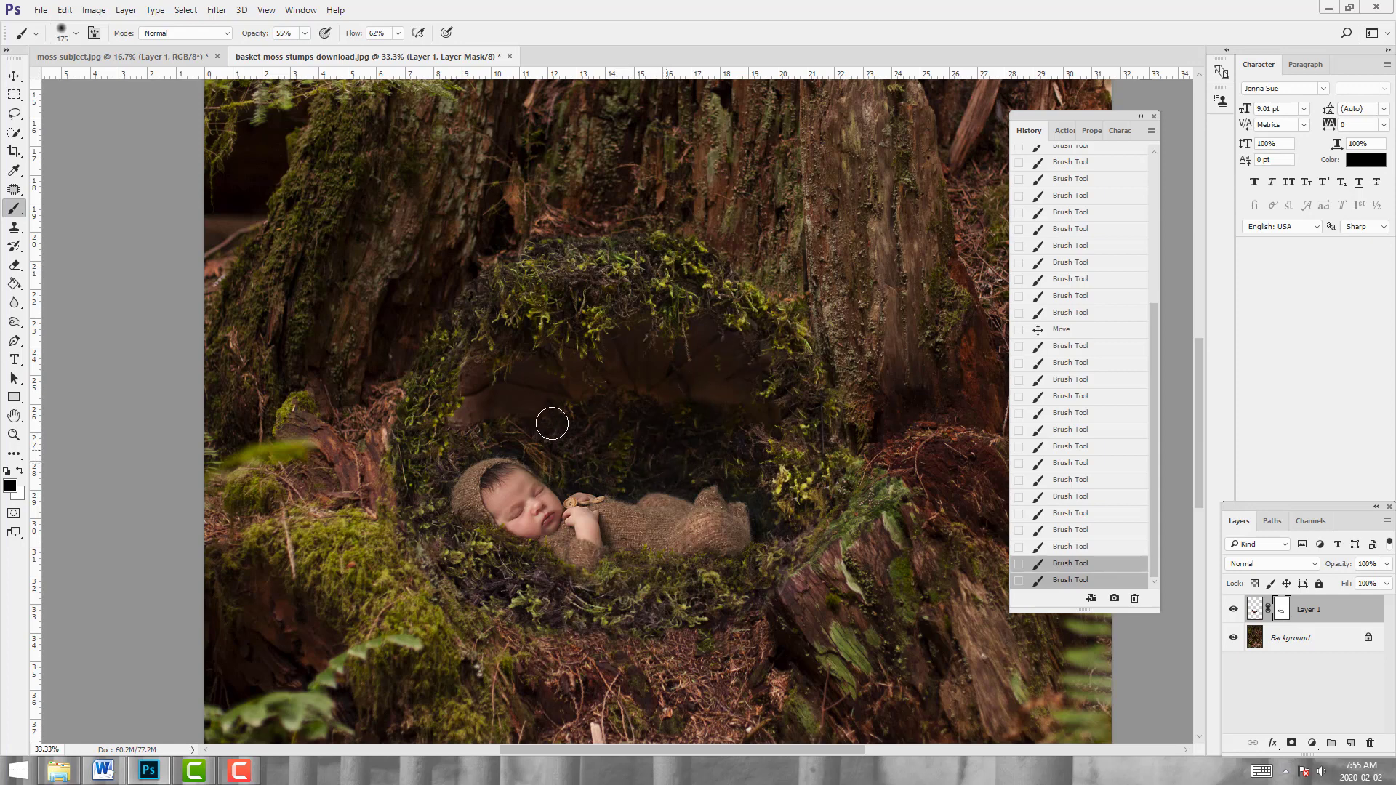
mouse_move(610, 442)
left_mouse_down()
mouse_move(569, 473)
mouse_move(618, 465)
left_mouse_up()
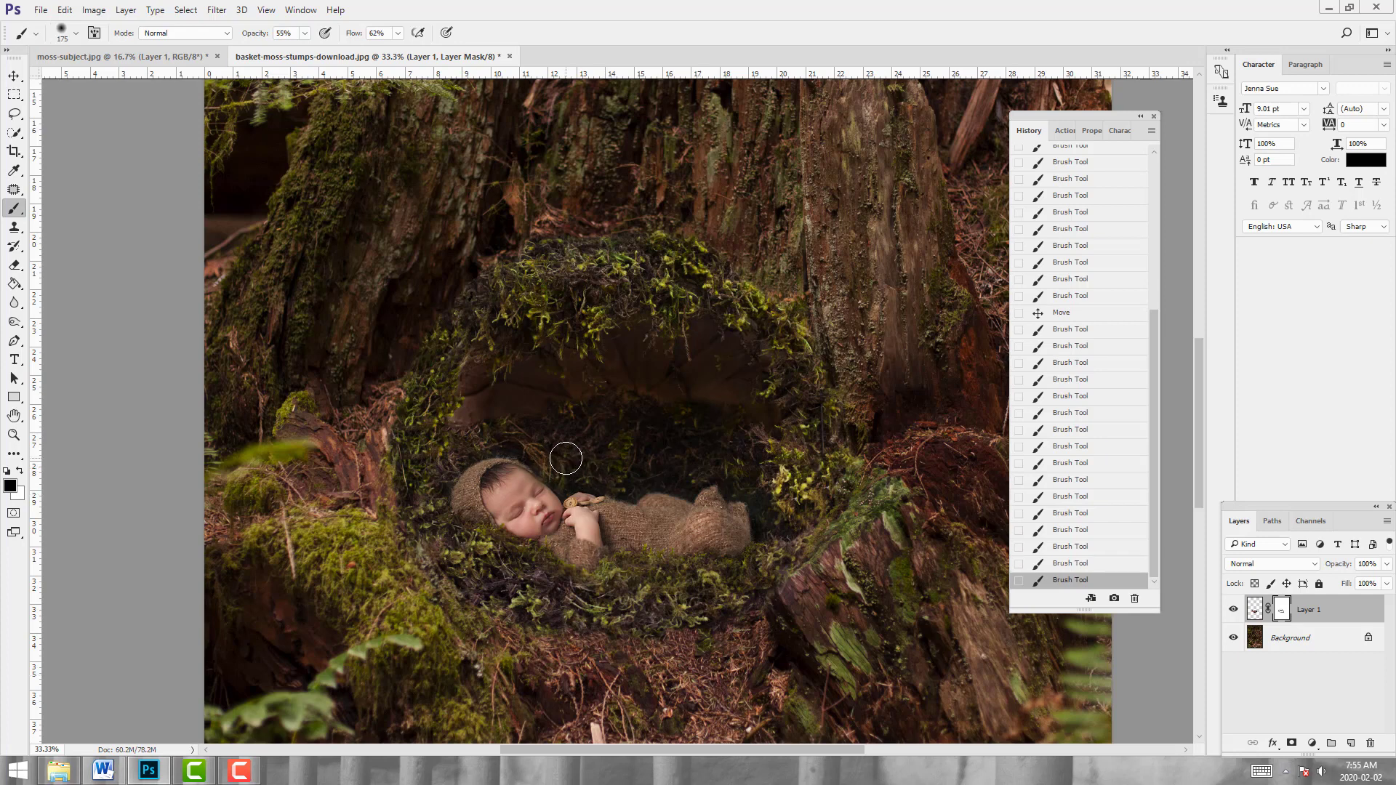
Paint white on Layer 1's mask with a 45 px brush to restore the baby's outfit along its edges, from the hood to the feet
key("z")
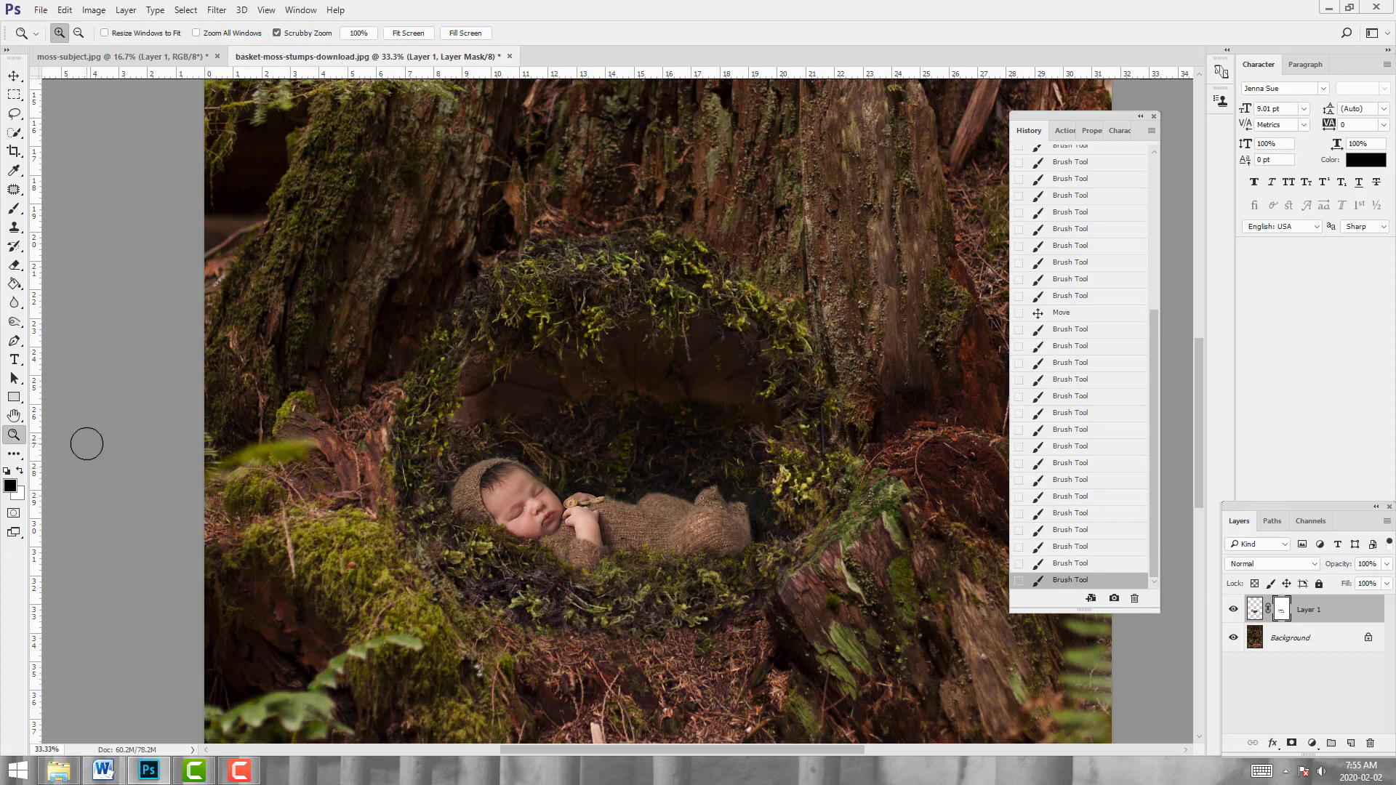
left_click_drag(543, 477, 532, 506)
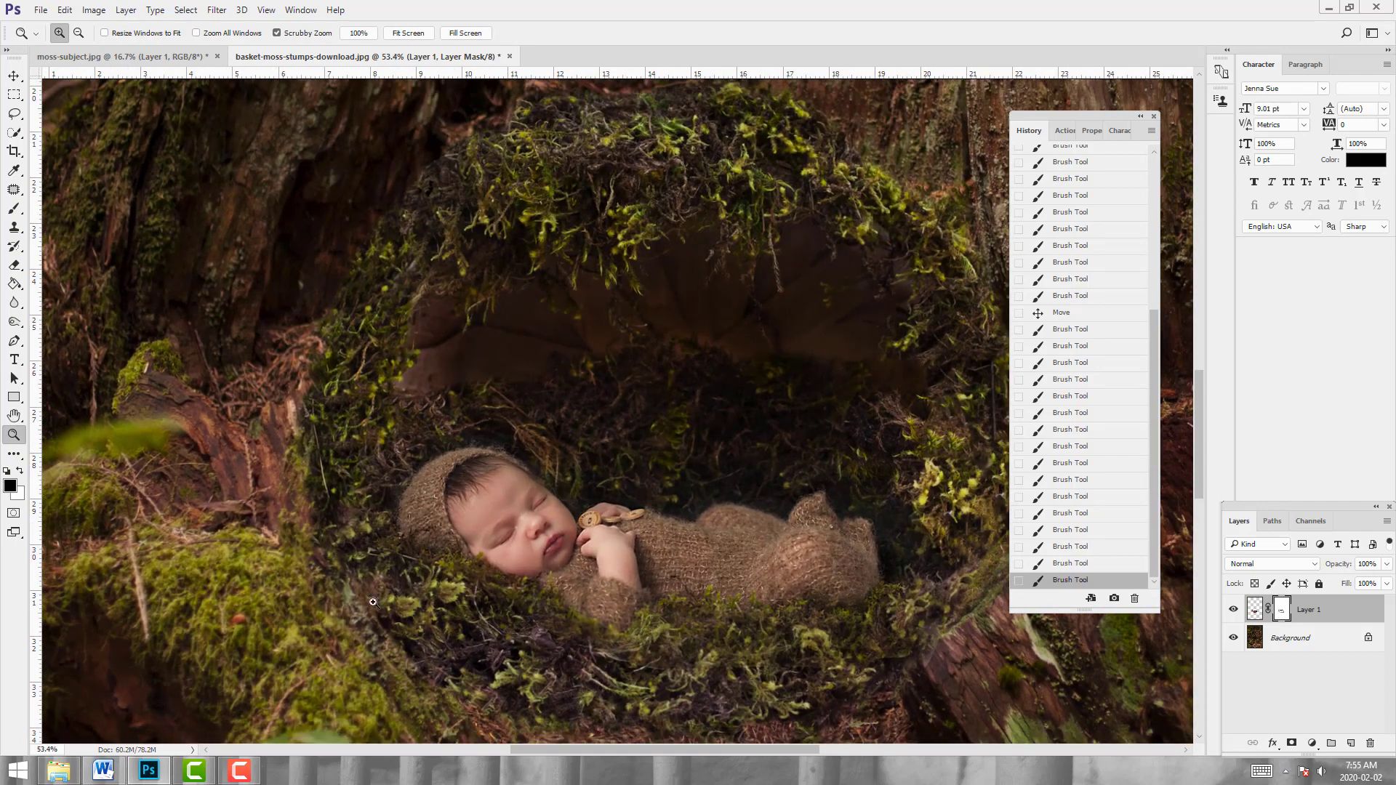
key("x")
left_click(13, 208)
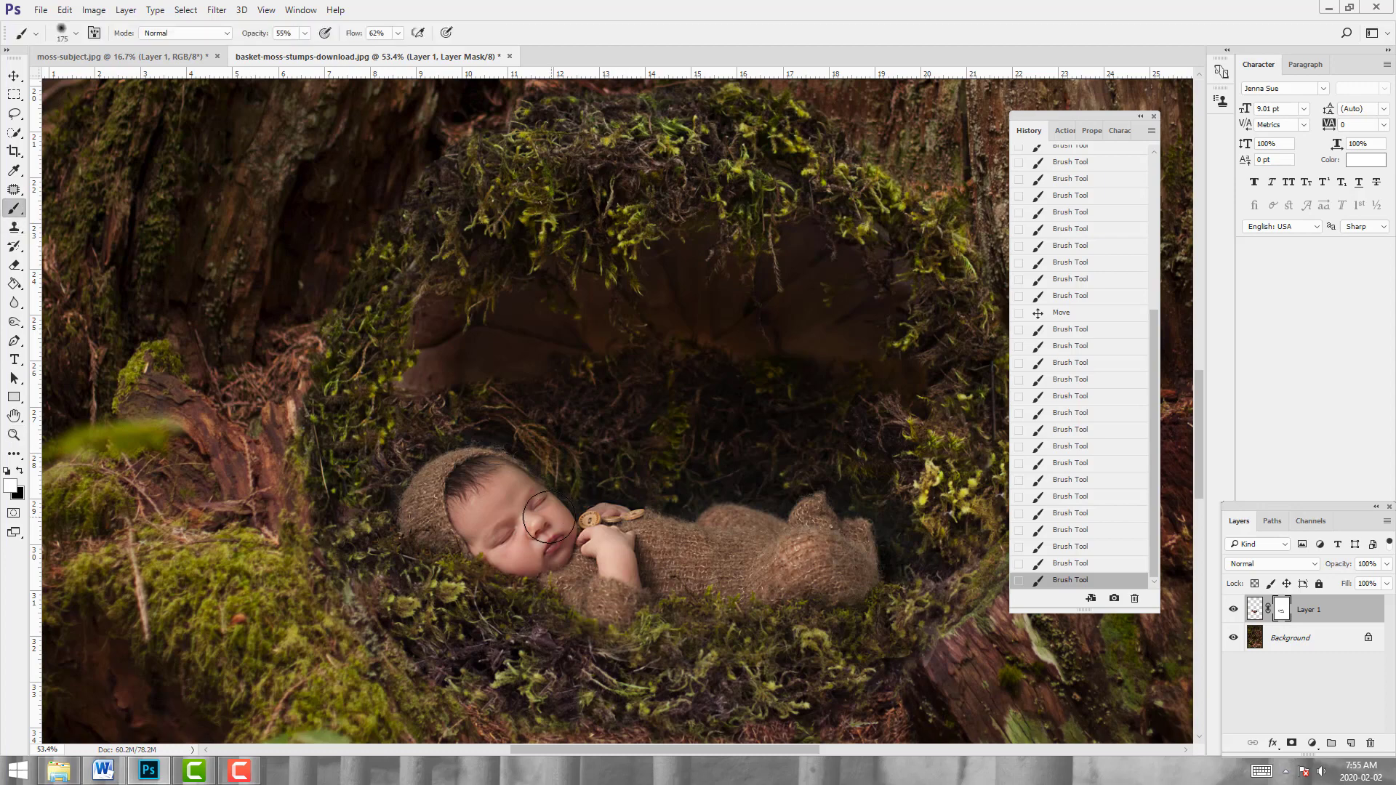
key("bracketleft")
key("bracketleft")
key("bracketleft")
key("bracketleft")
key("bracketleft")
key("bracketleft")
key("bracketleft")
key("bracketleft")
key("bracketleft")
left_click_drag(463, 525, 698, 536)
left_click_drag(824, 524, 856, 532)
Refine the mask at the moss edge below the baby's elbow, hiding and restoring small areas with the 45 px brush
key("z")
left_click_drag(647, 420, 574, 422)
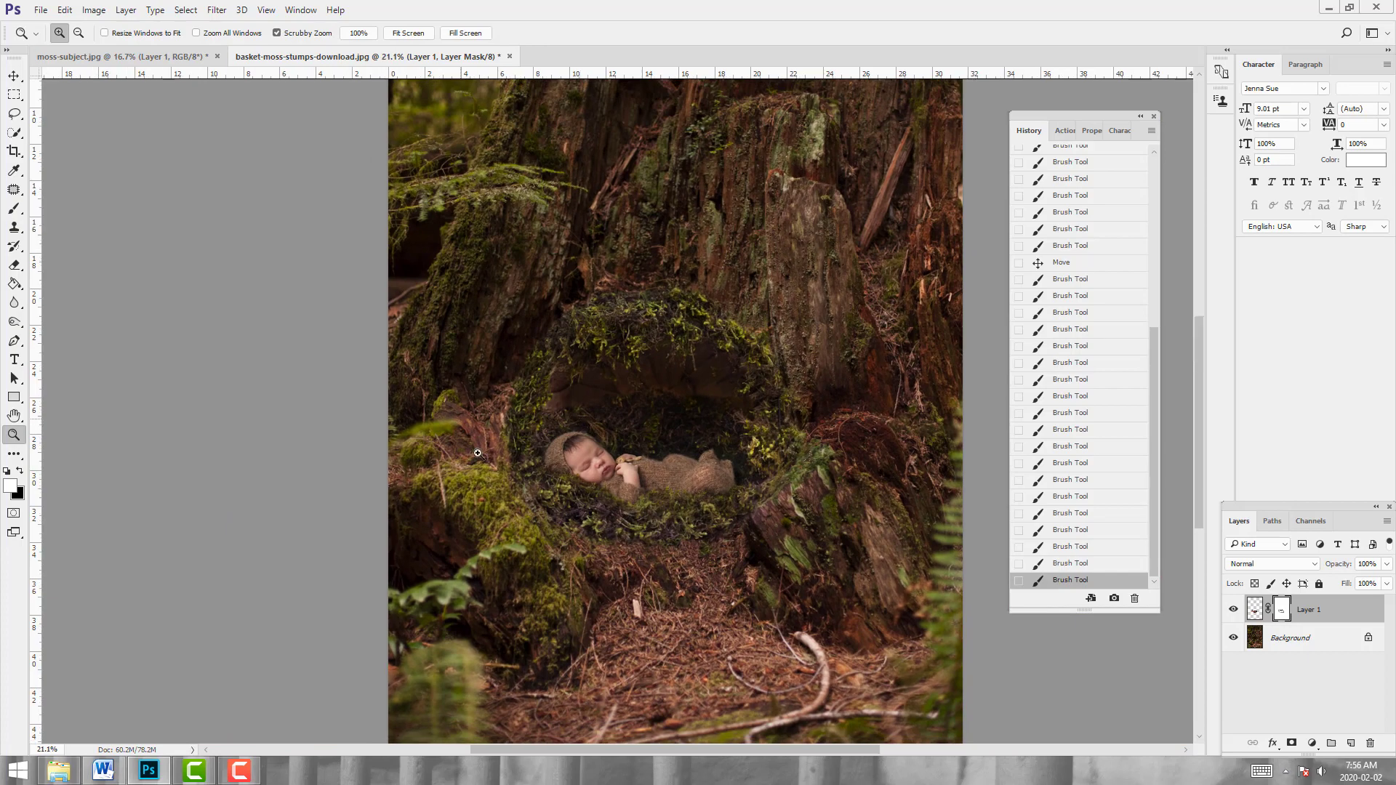
left_click_drag(523, 486, 633, 483)
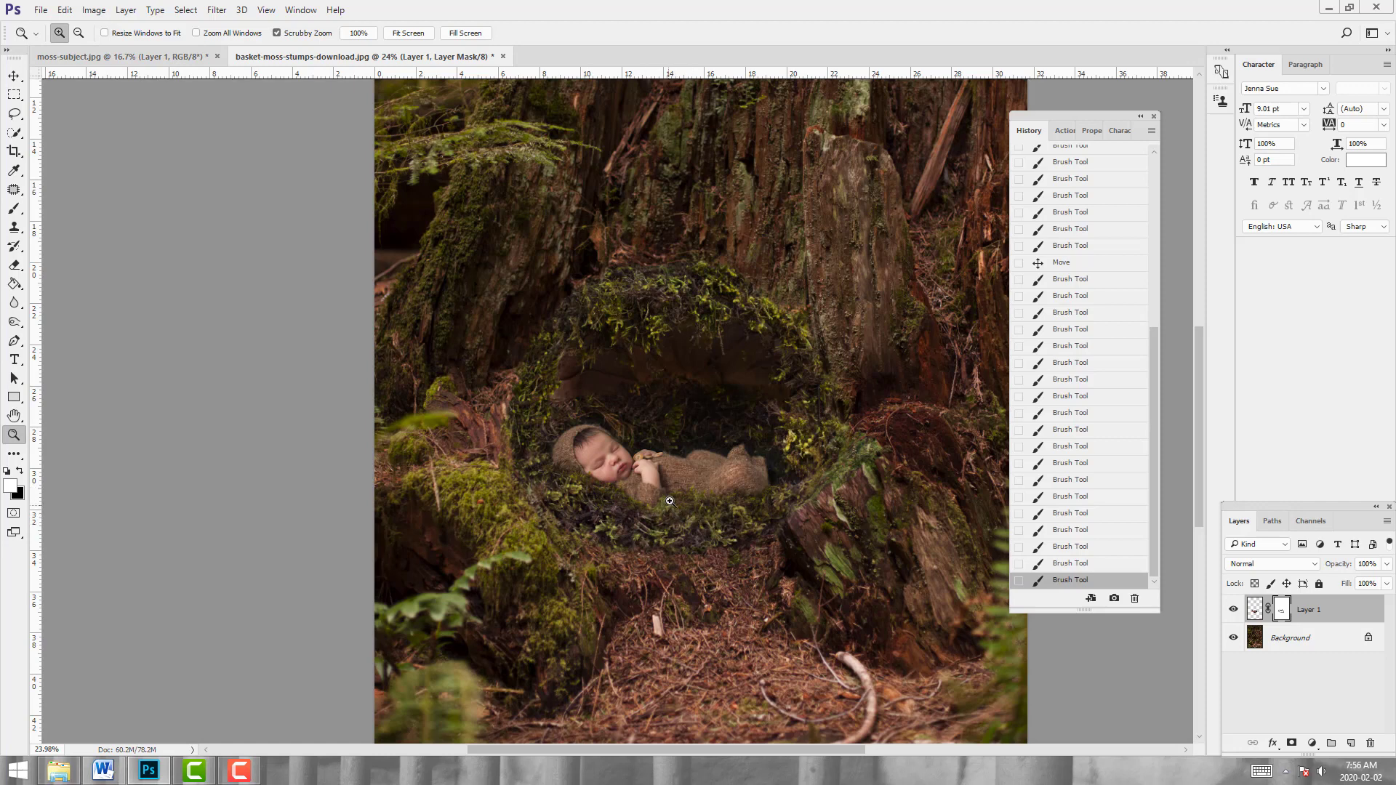
left_click_drag(722, 504, 776, 501)
left_click_drag(686, 524, 692, 524)
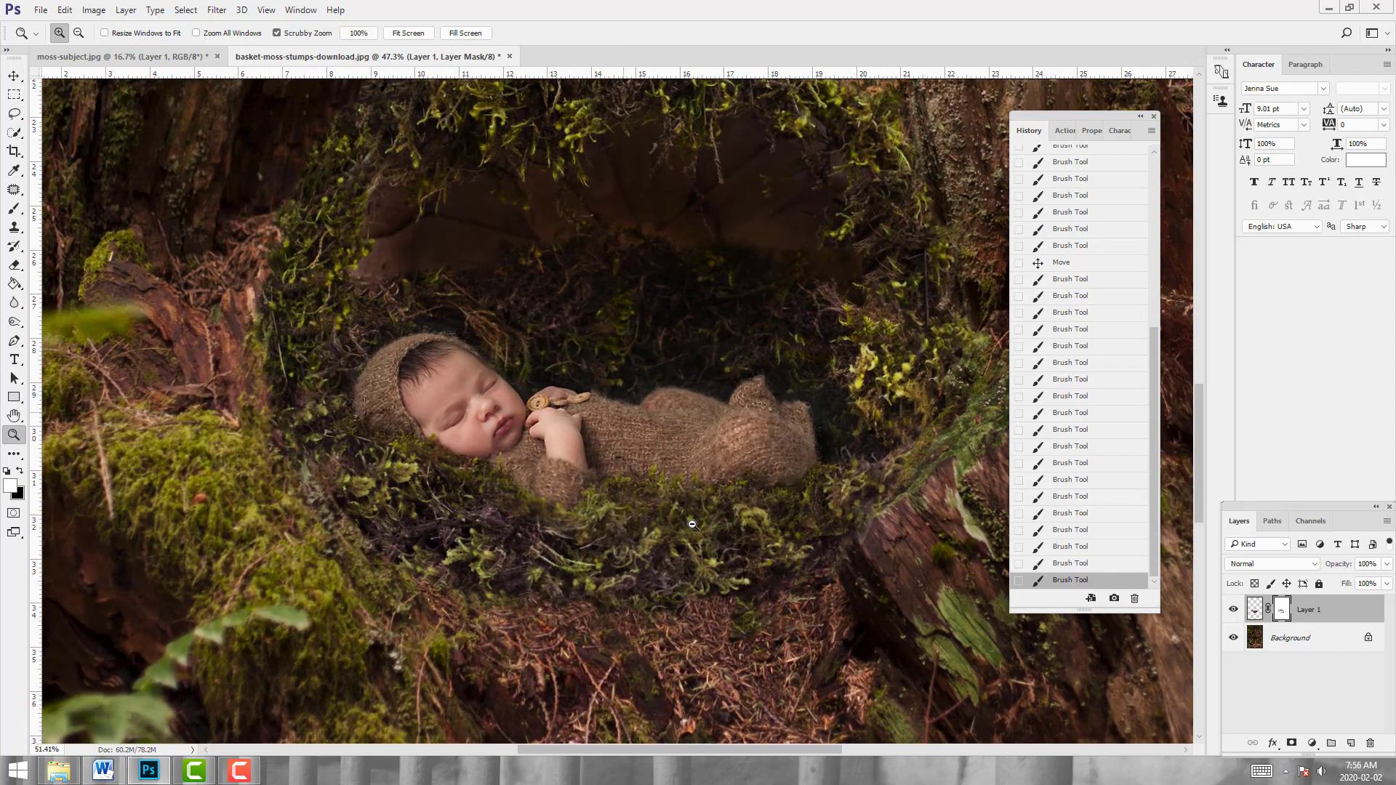
left_click(13, 209)
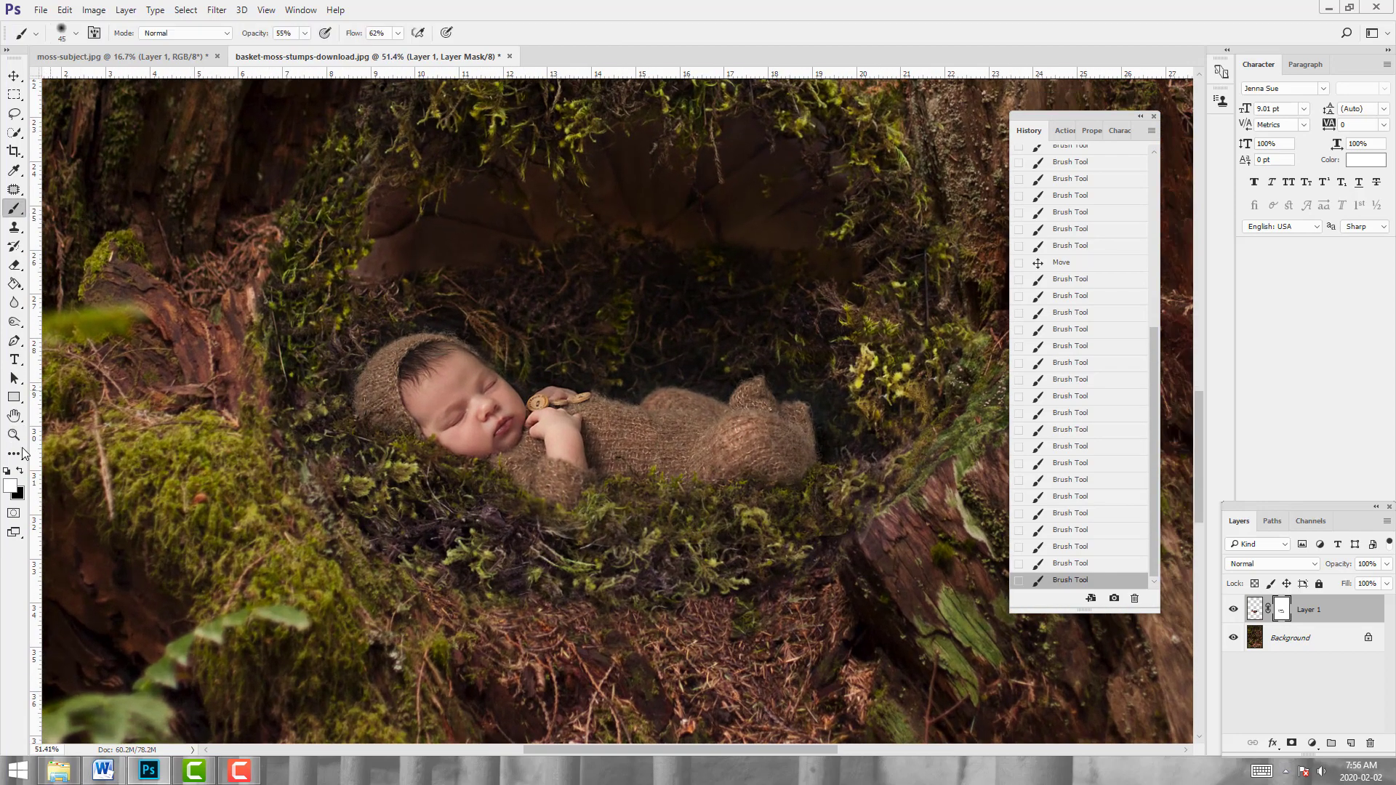
key("x")
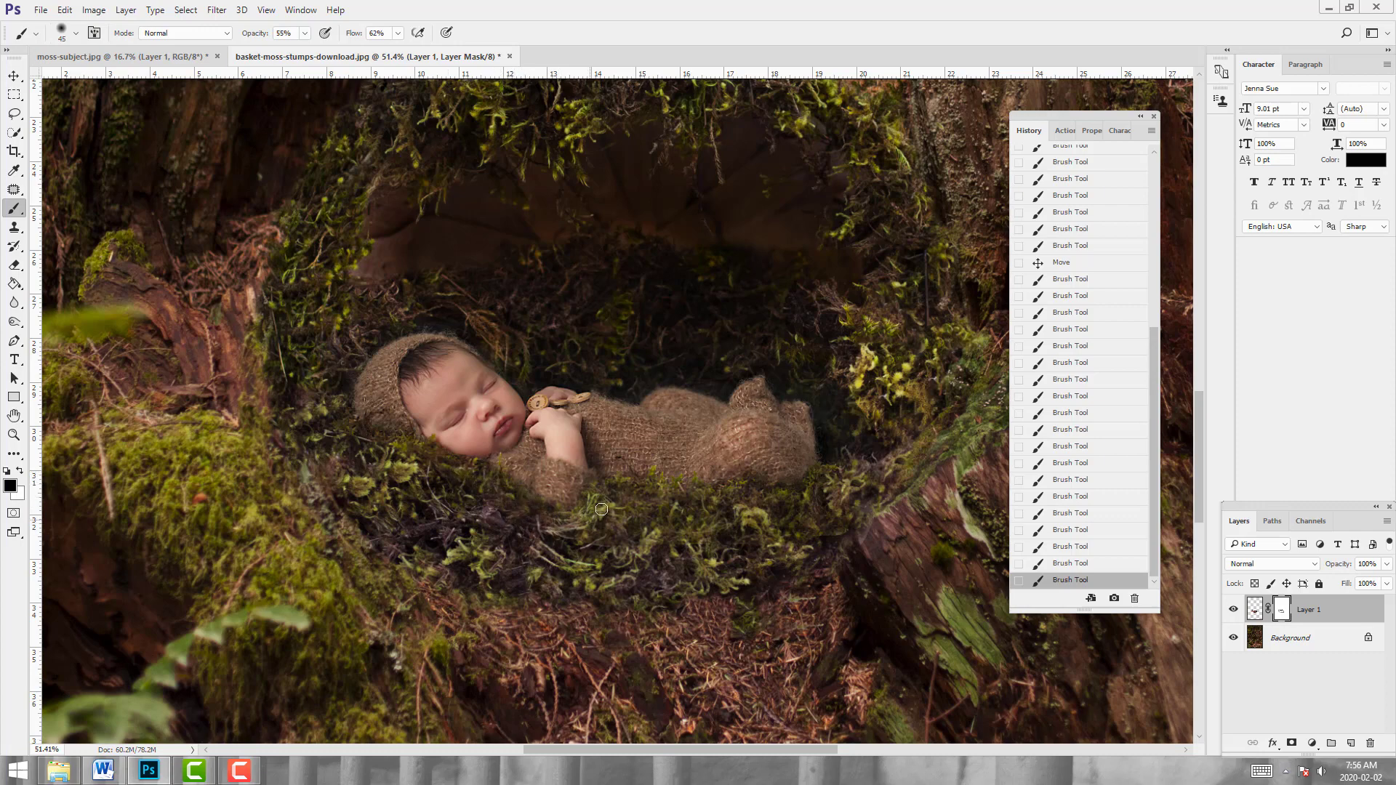
left_click_drag(591, 517, 598, 498)
key("x")
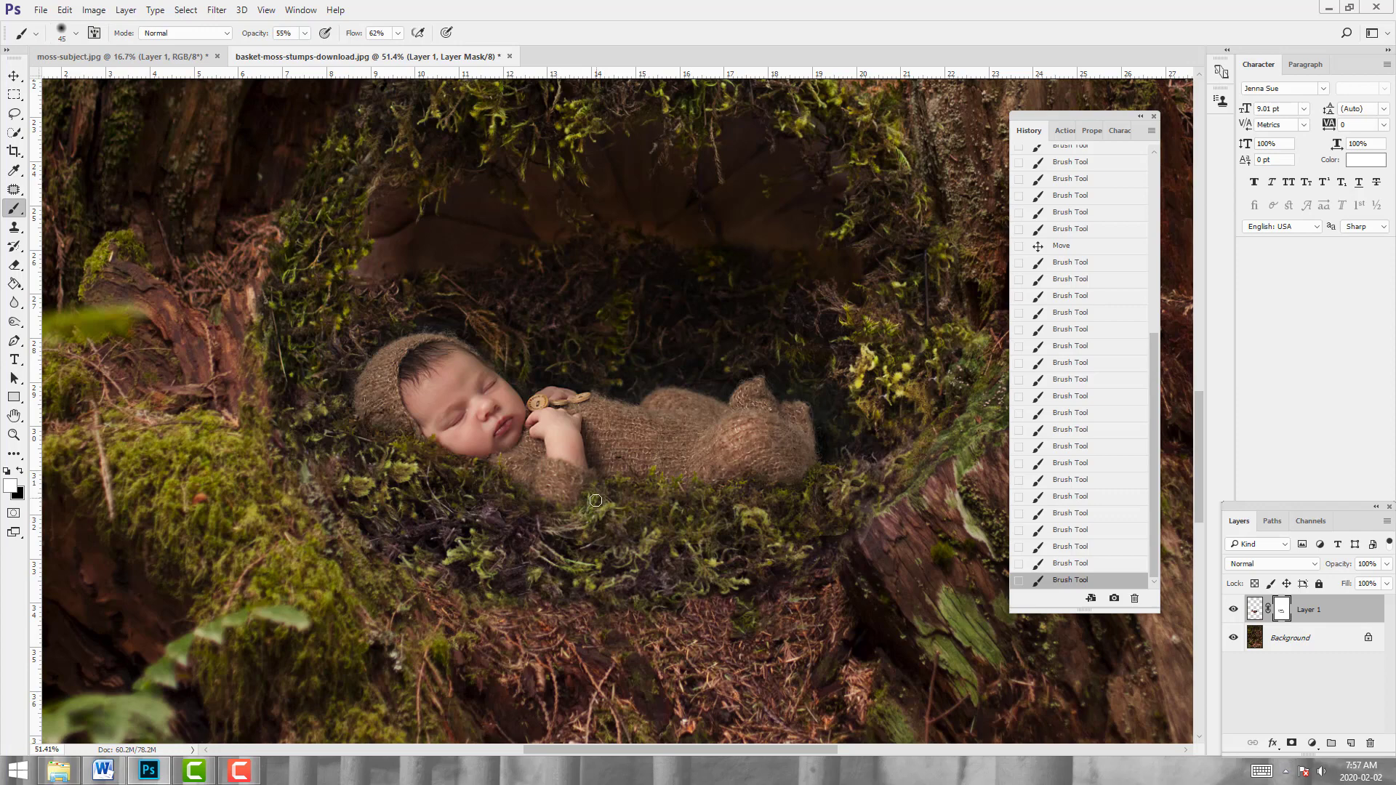
mouse_move(598, 492)
left_mouse_down()
mouse_move(557, 519)
mouse_move(571, 520)
left_mouse_up()
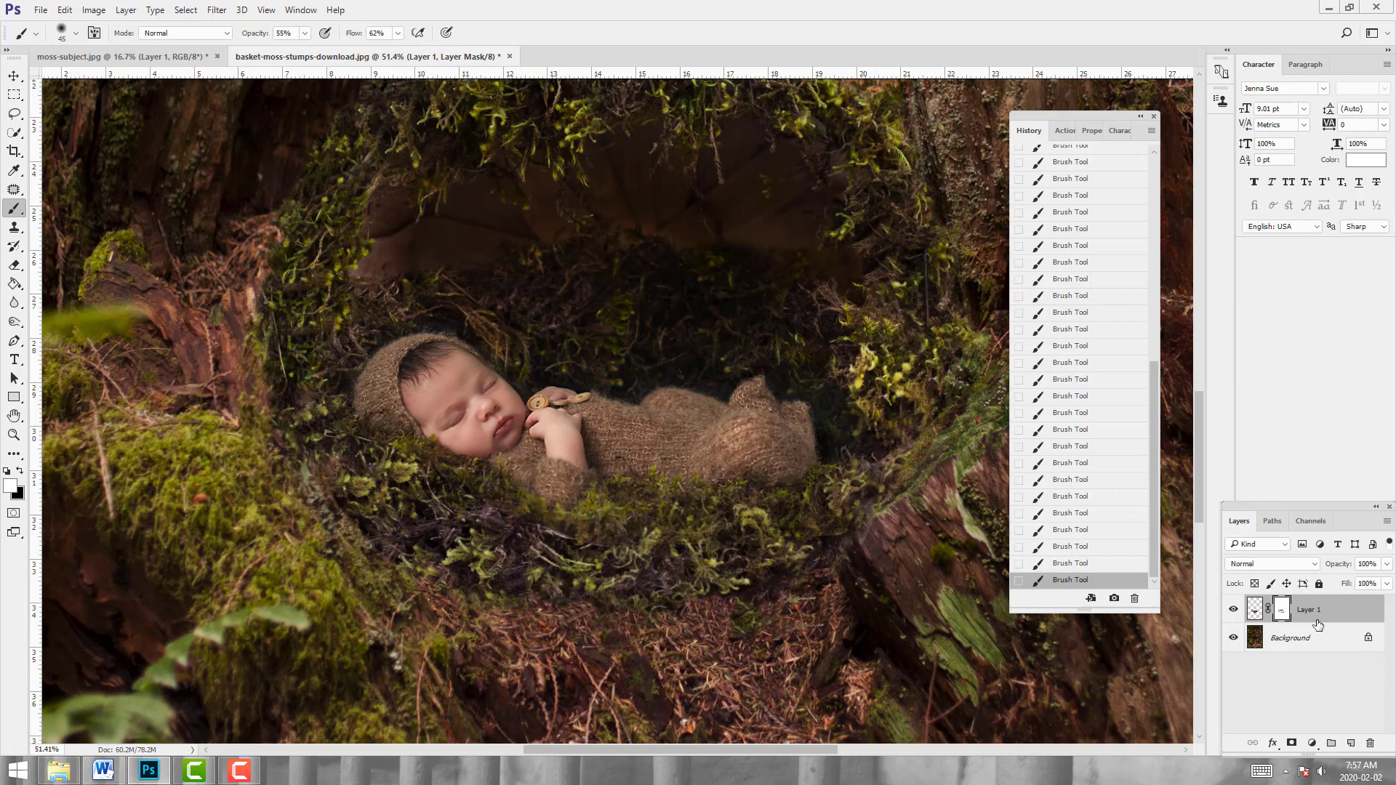
Clone moss on the Background layer over the basket's lower rim beneath the baby's head and elbow, using a 60 px Clone Stamp
left_click(1302, 639)
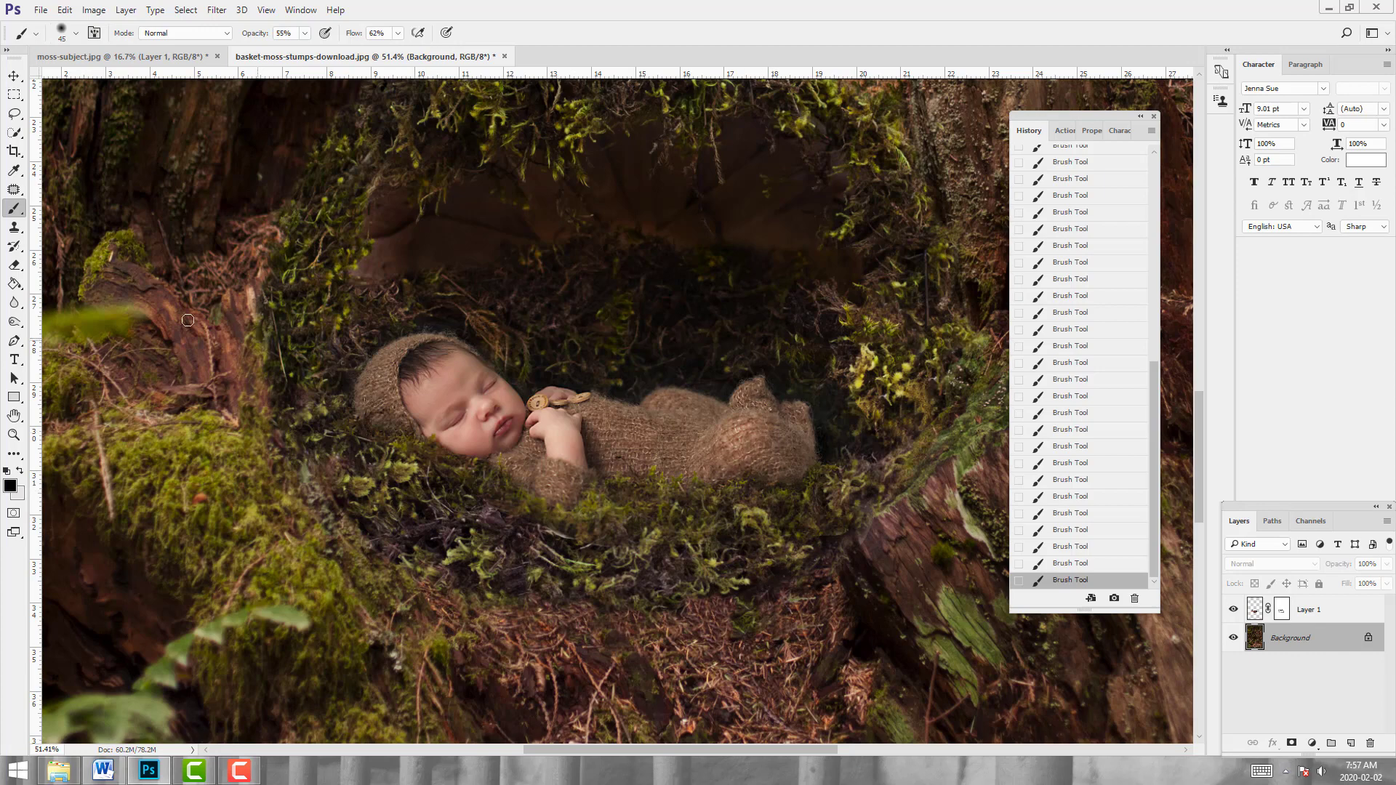
left_click(13, 226)
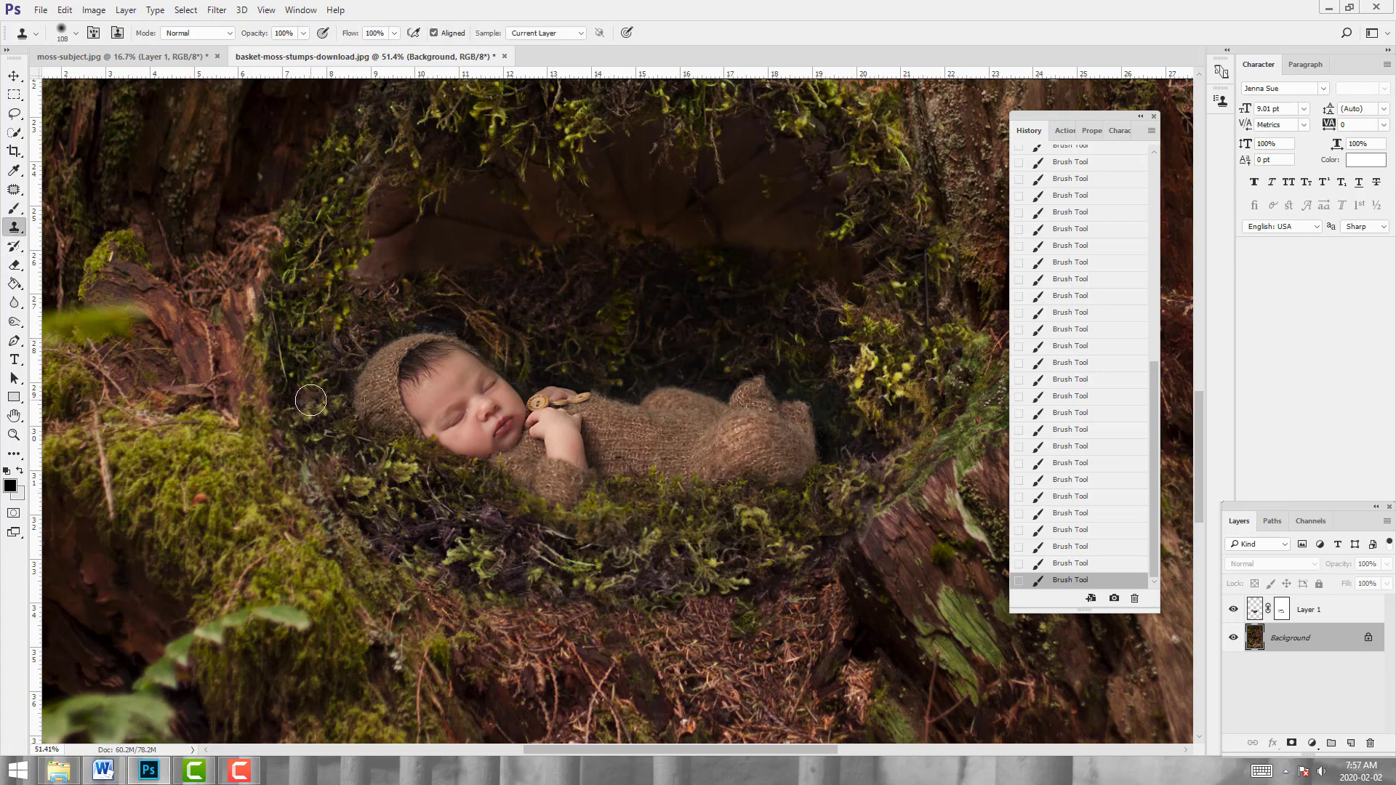
key("bracketleft")
key("bracketleft")
key("bracketleft")
key("bracketleft")
mouse_move(531, 530)
left_mouse_down()
mouse_move(572, 536)
mouse_move(513, 514)
left_mouse_up()
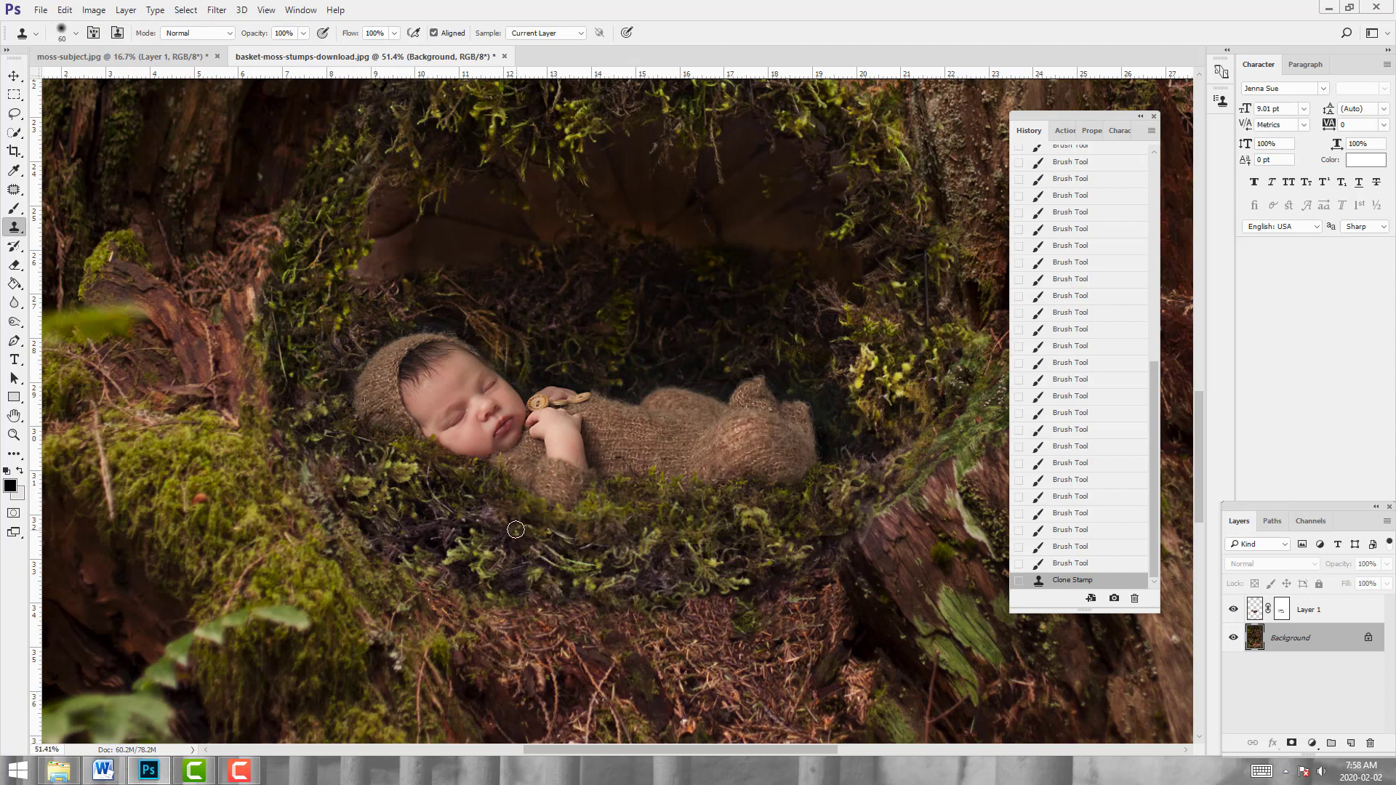
left_click_drag(512, 526, 451, 508)
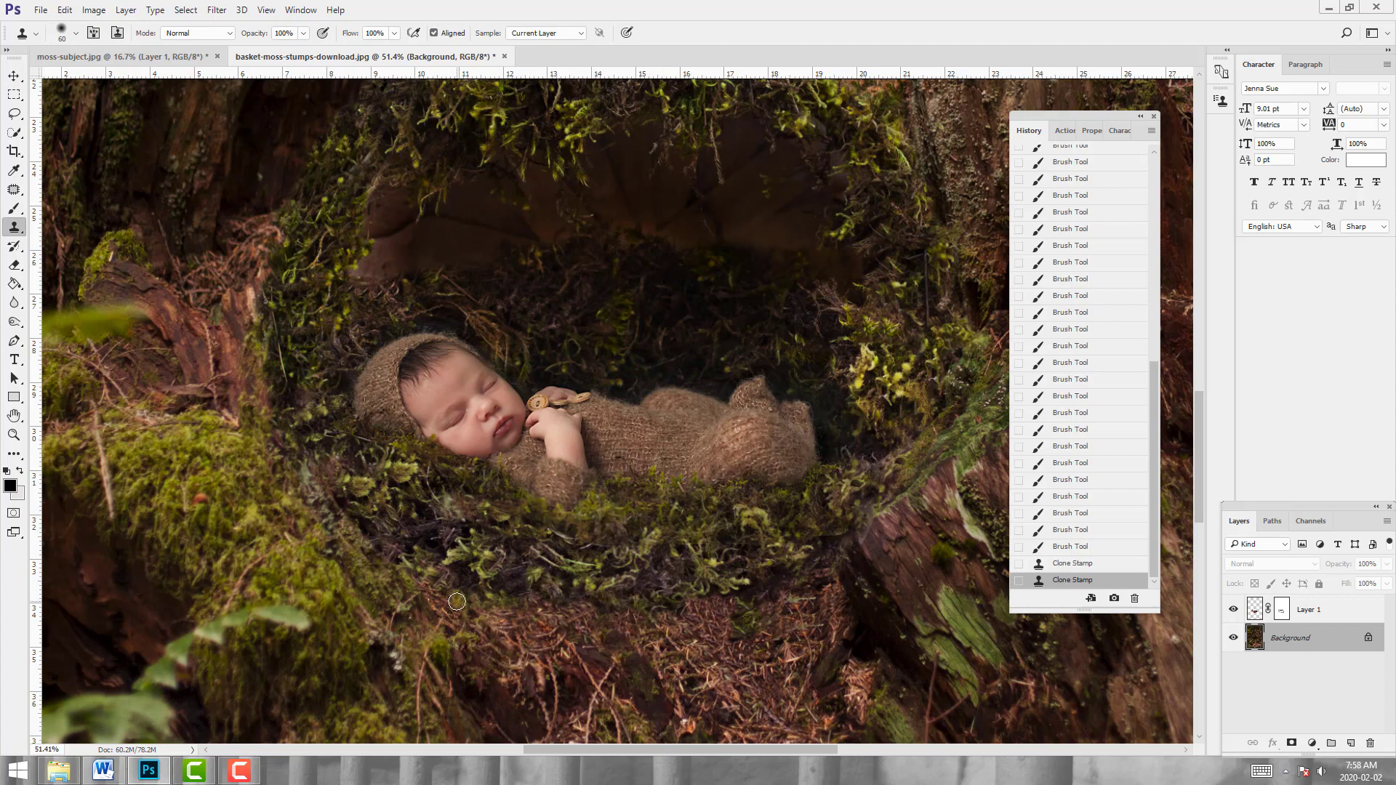
Paint back part of the cloned lower rim below the baby's head with a 50 px History Brush
left_click(14, 248)
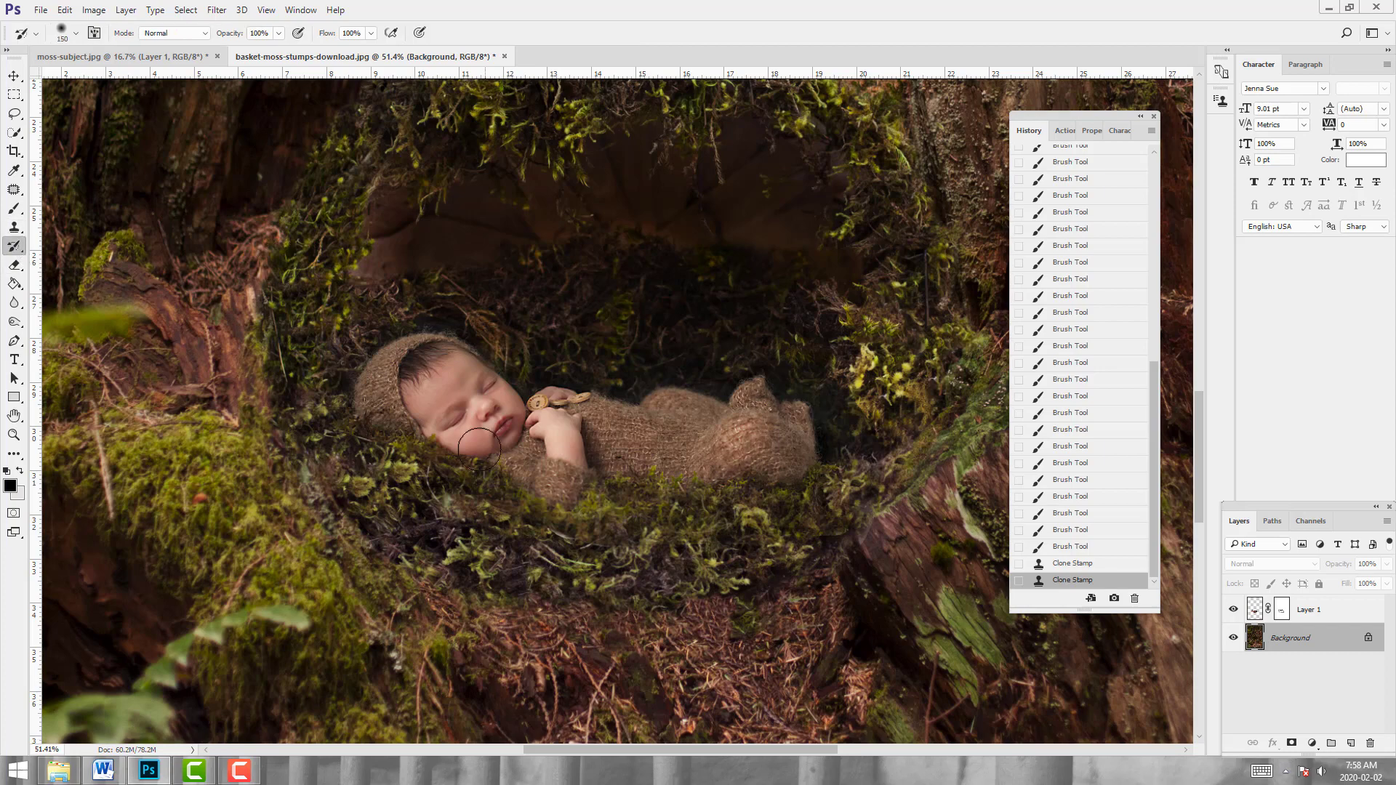
key("bracketleft")
key("bracketleft")
key("bracketleft")
key("bracketleft")
key("bracketleft")
key("bracketleft")
key("bracketleft")
mouse_move(451, 511)
left_mouse_down()
mouse_move(456, 520)
mouse_move(418, 512)
mouse_move(404, 532)
left_mouse_up()
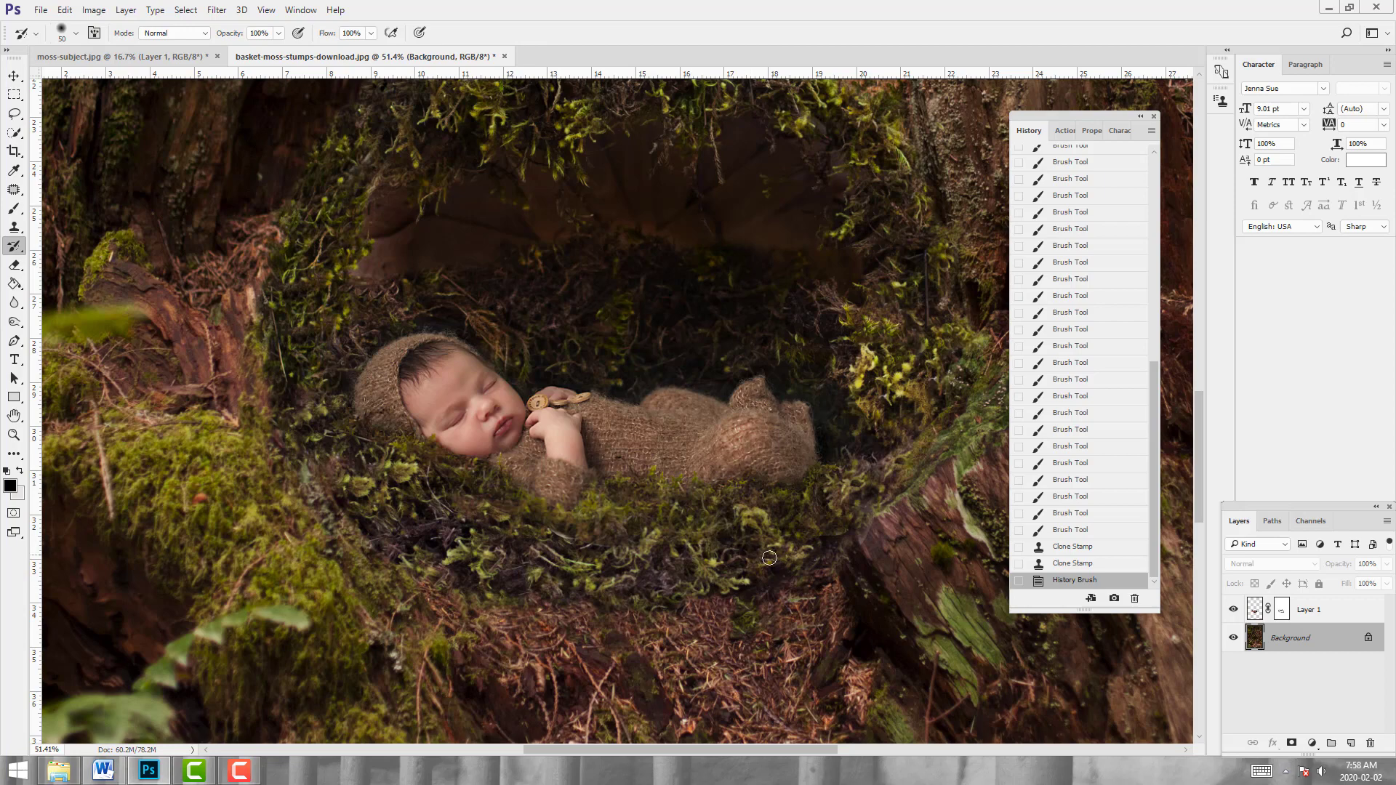
Clone moss sampled from the rim beneath the baby's feet over the dark rim patches below the head and elbow
left_click(16, 229)
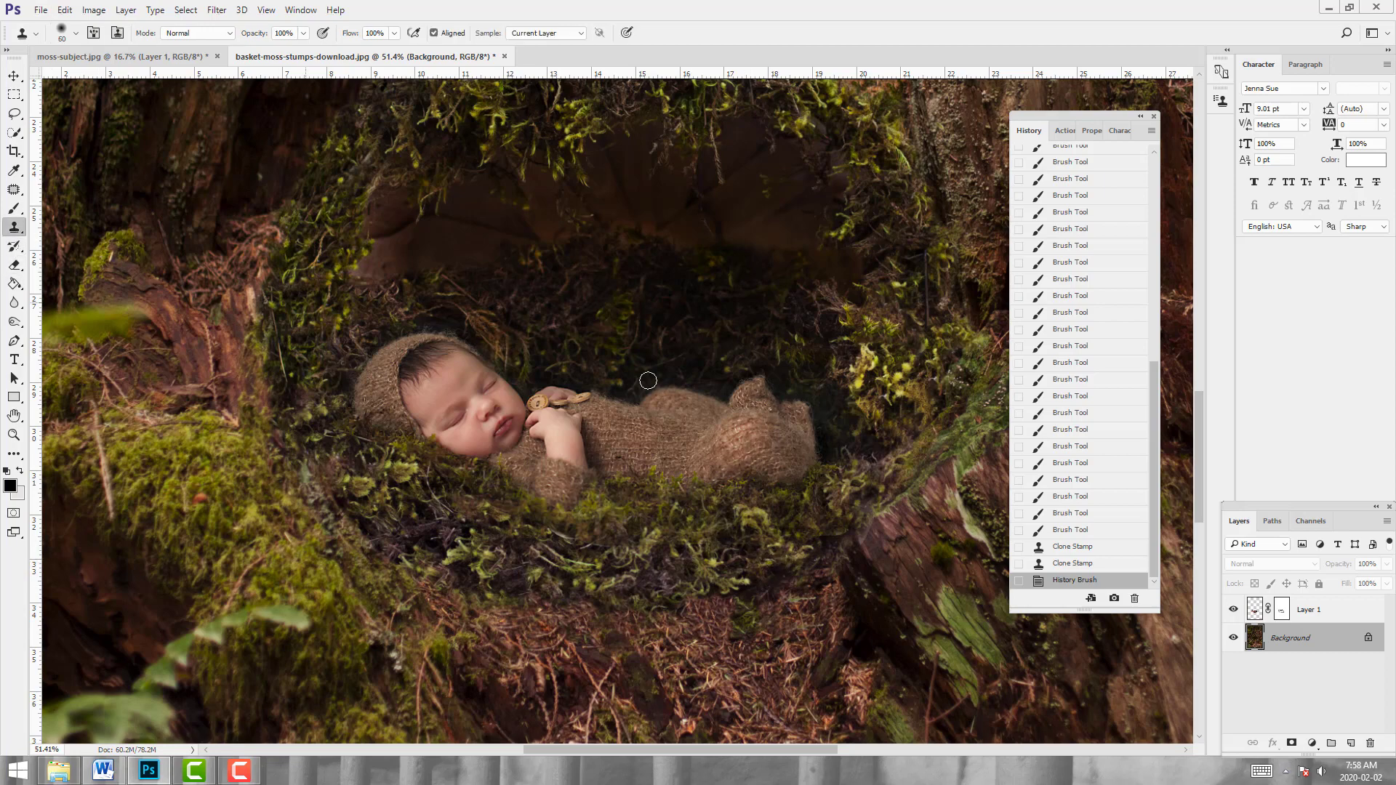
left_click(762, 557, "alt")
mouse_move(451, 513)
left_mouse_down()
mouse_move(443, 500)
mouse_move(416, 524)
mouse_move(444, 520)
left_mouse_up()
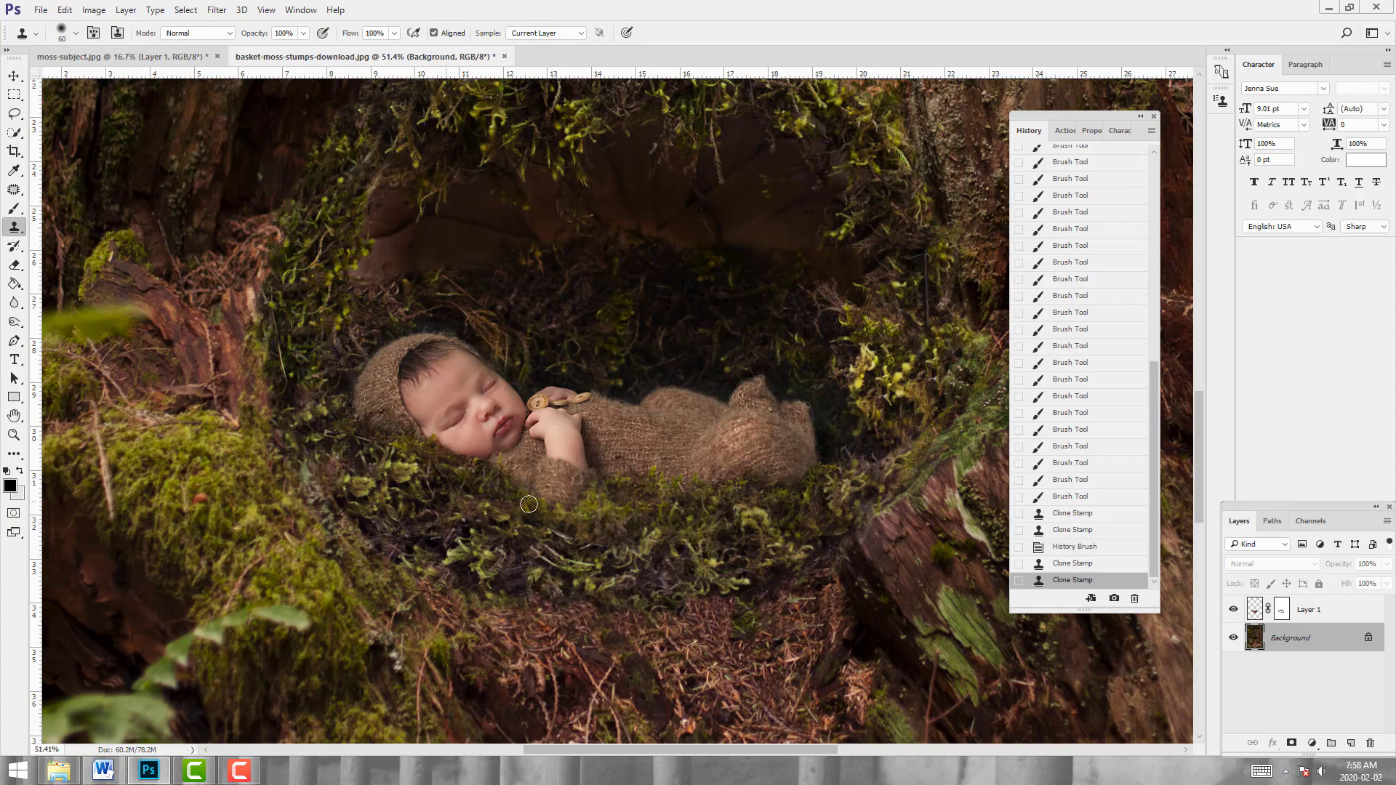
left_click(759, 536, "alt")
mouse_move(521, 550)
left_mouse_down()
mouse_move(509, 560)
mouse_move(532, 576)
mouse_move(494, 571)
left_mouse_up()
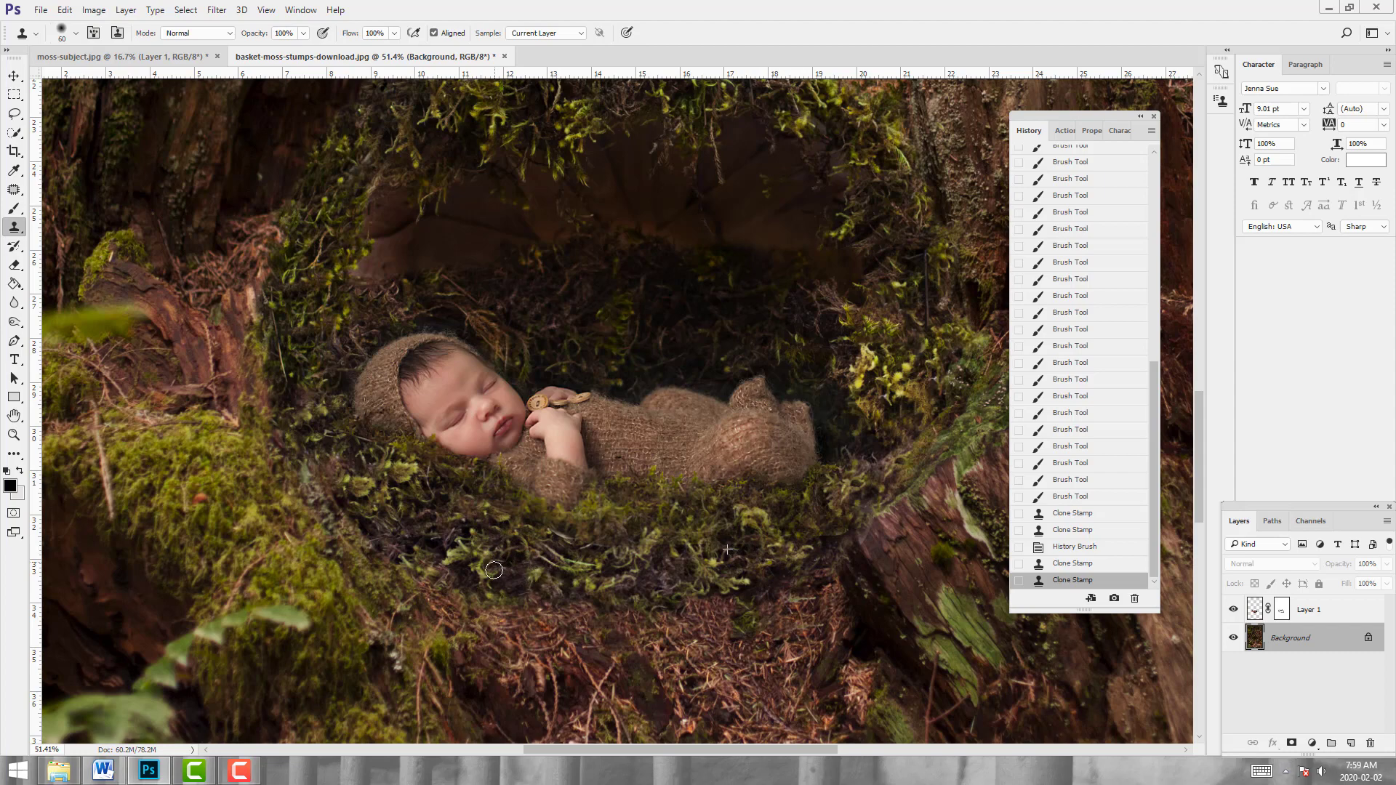
left_click(495, 571)
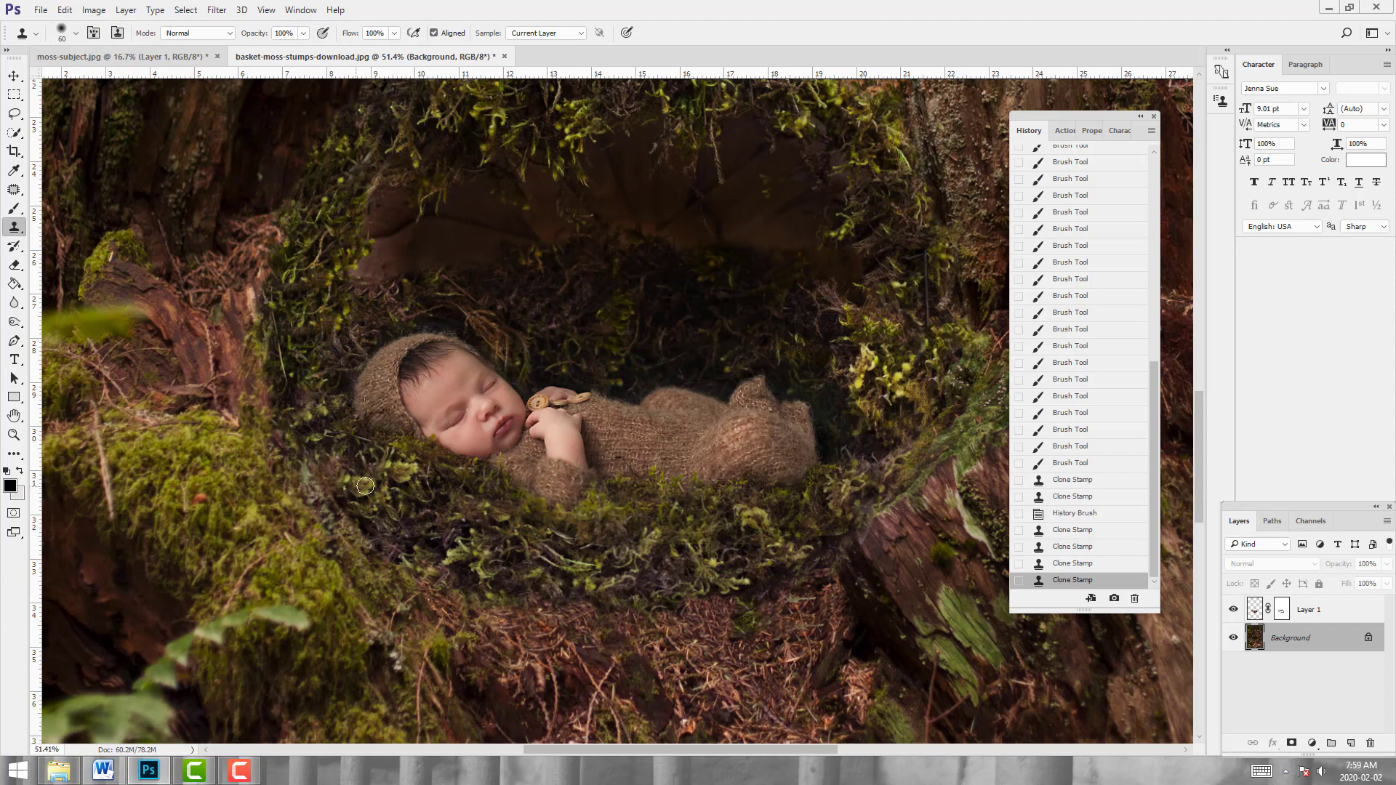
mouse_move(431, 522)
left_mouse_down()
mouse_move(405, 511)
mouse_move(437, 518)
mouse_move(422, 540)
mouse_move(413, 522)
mouse_move(409, 544)
left_mouse_up()
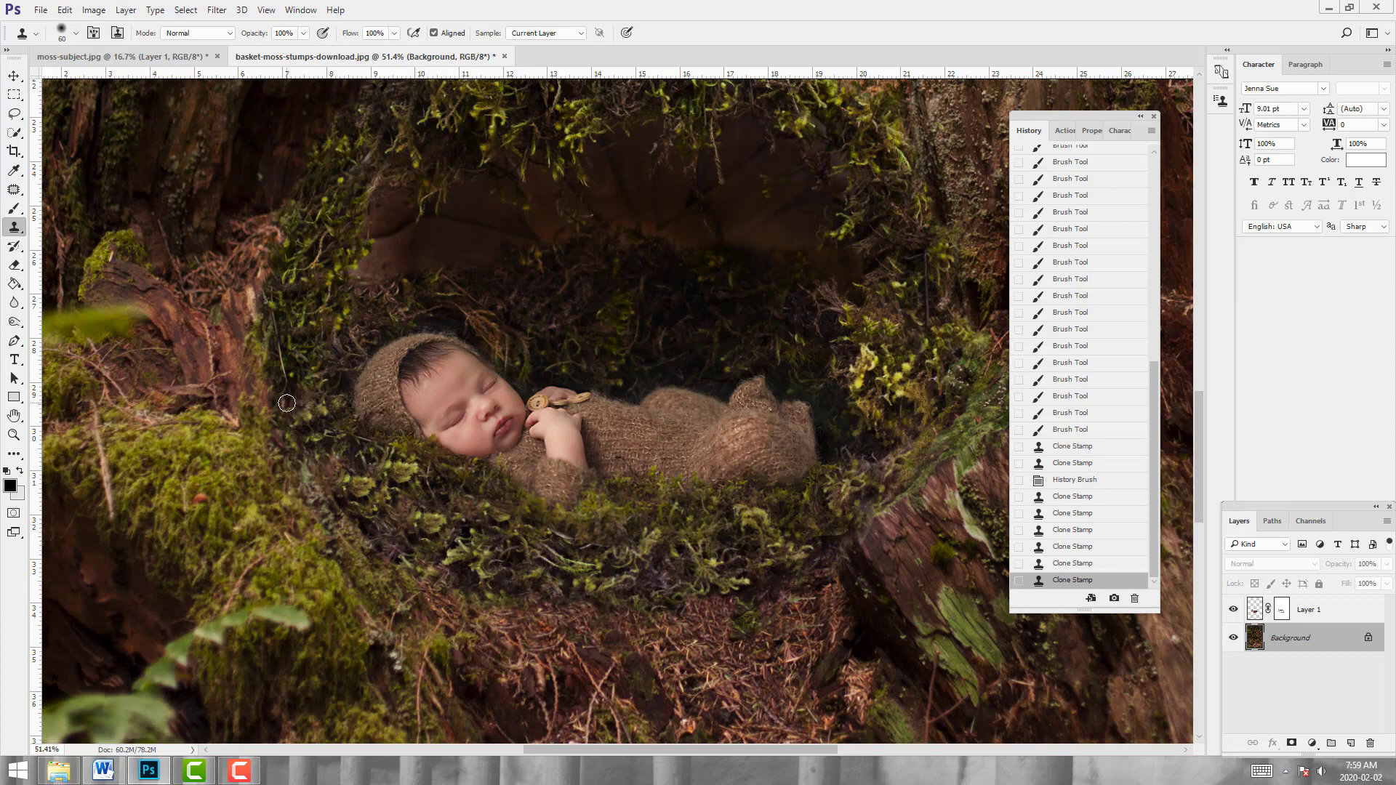
Add a Curves adjustment layer above Layer 1 and clip it to the baby layer
key("z")
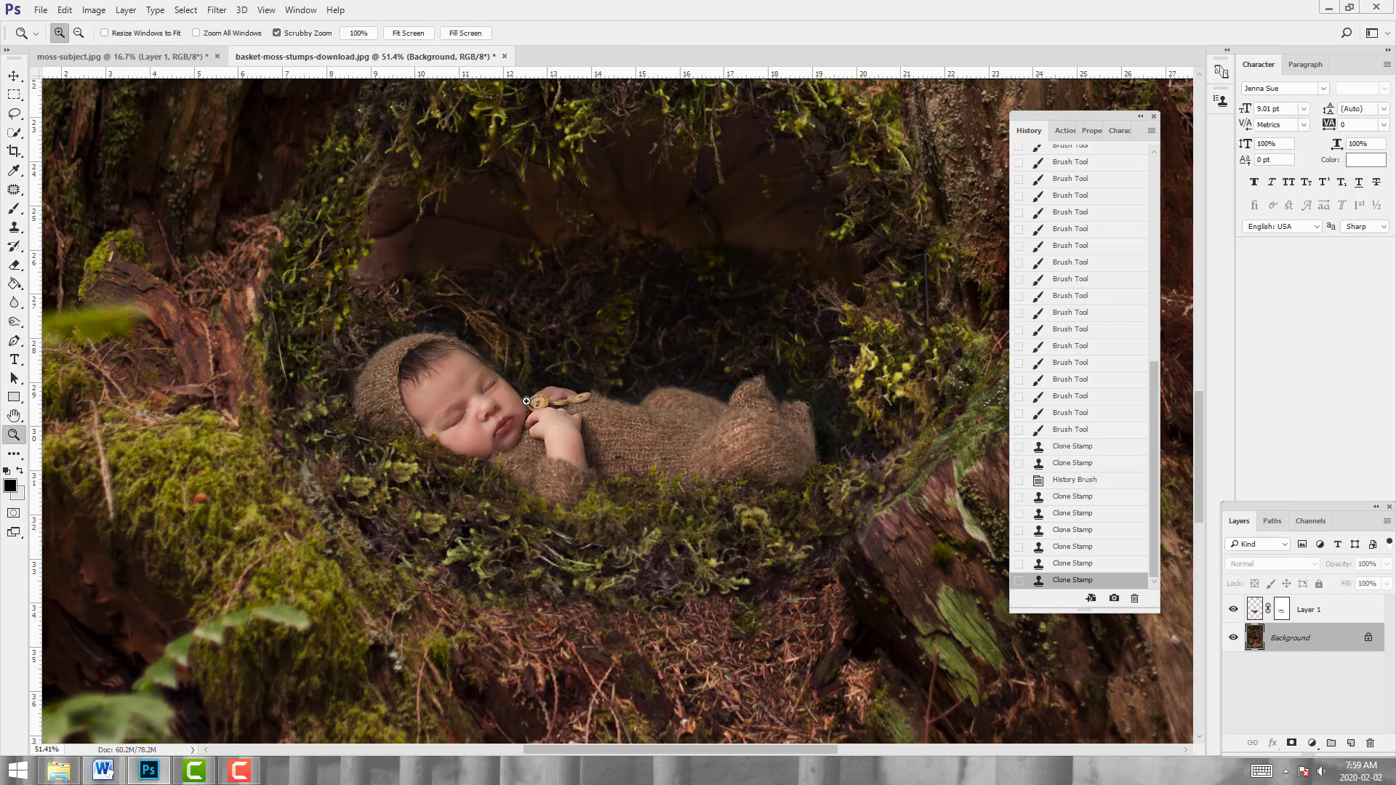
left_click_drag(560, 416, 512, 390)
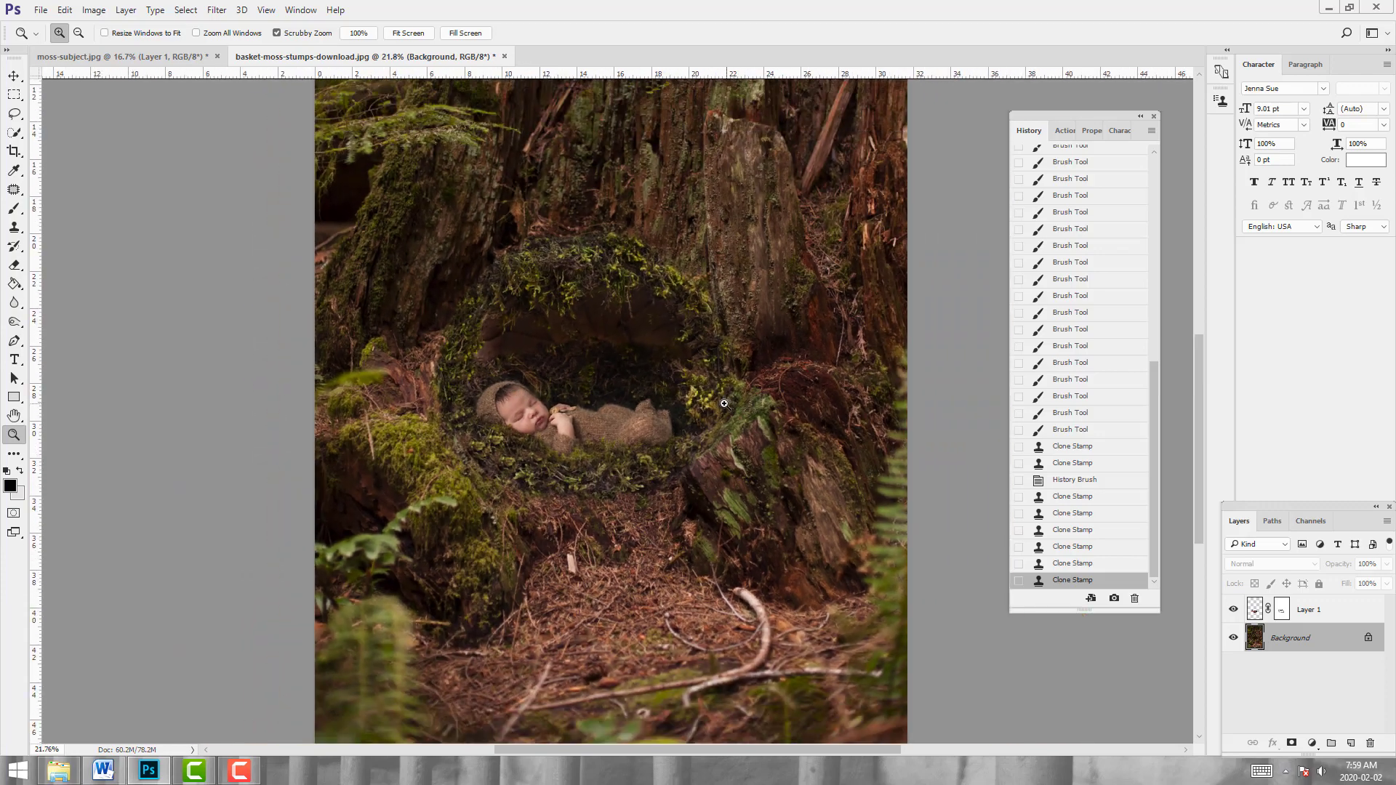
left_click_drag(724, 404, 584, 371)
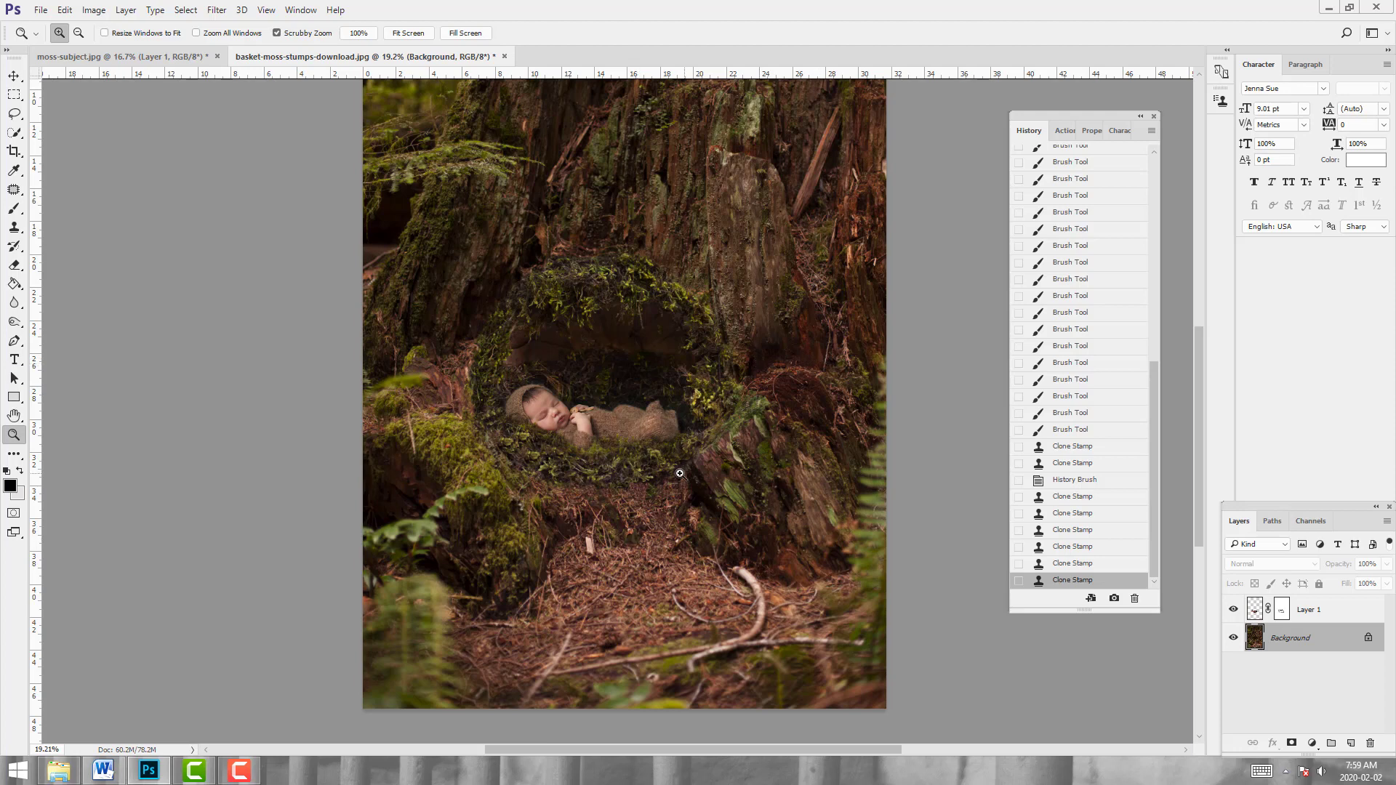
left_click_drag(683, 474, 672, 473)
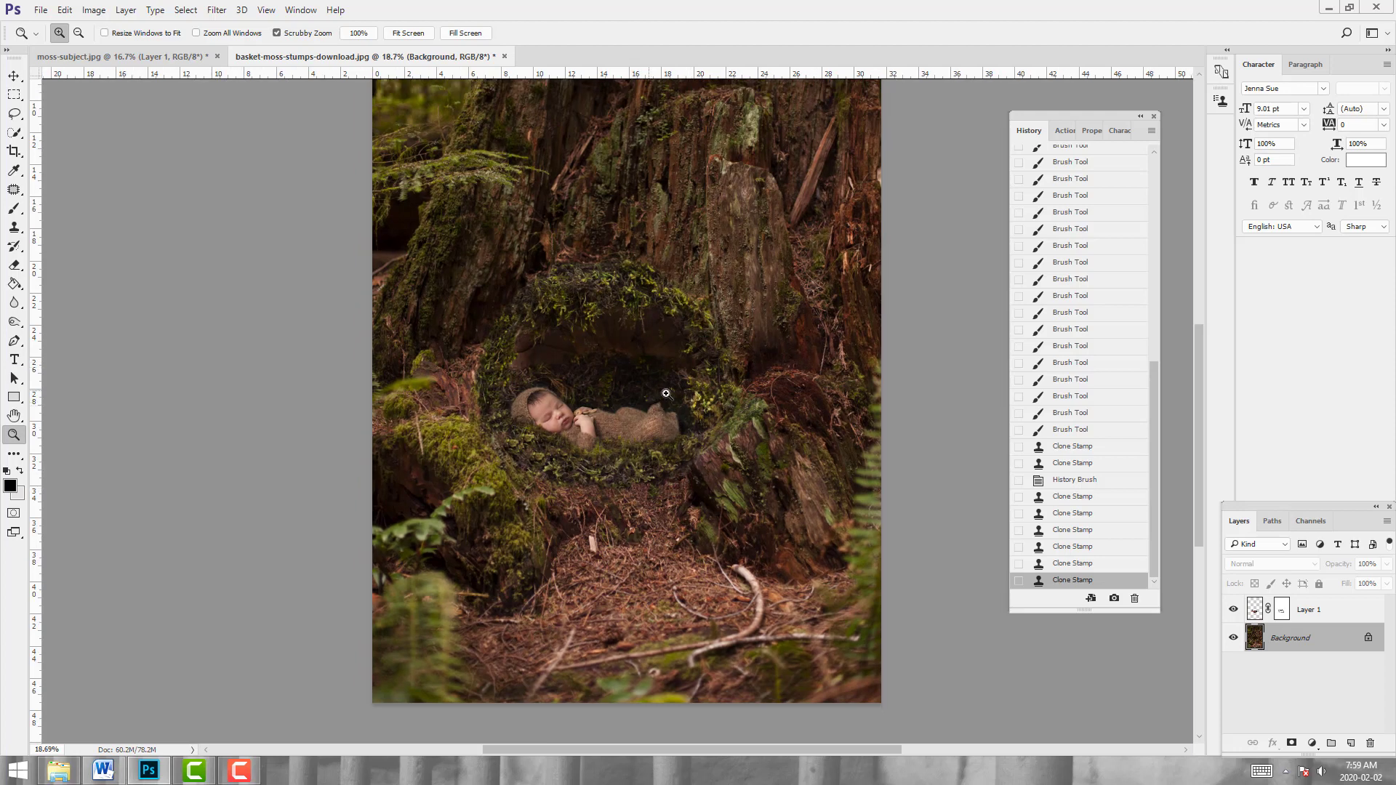
left_click_drag(664, 393, 670, 394)
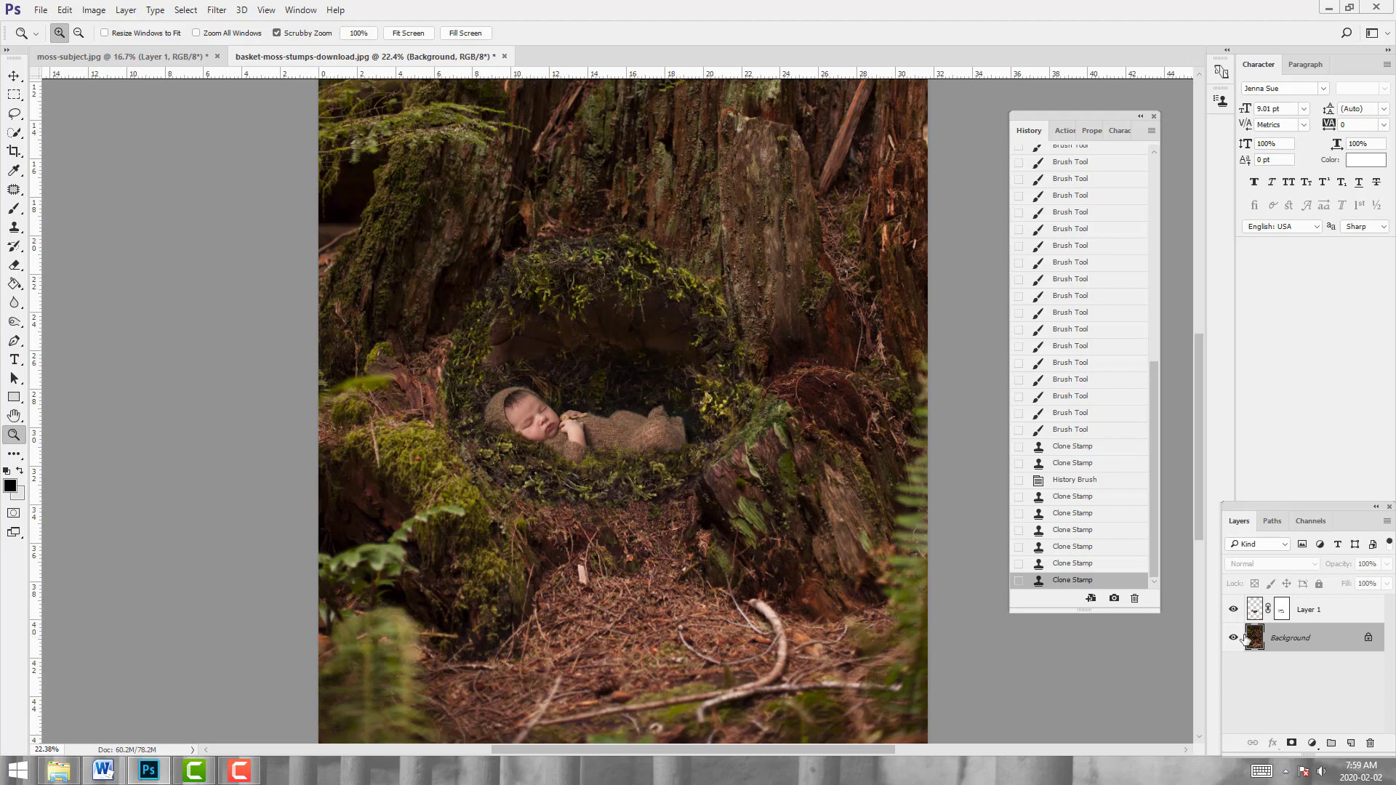
left_click(1256, 615)
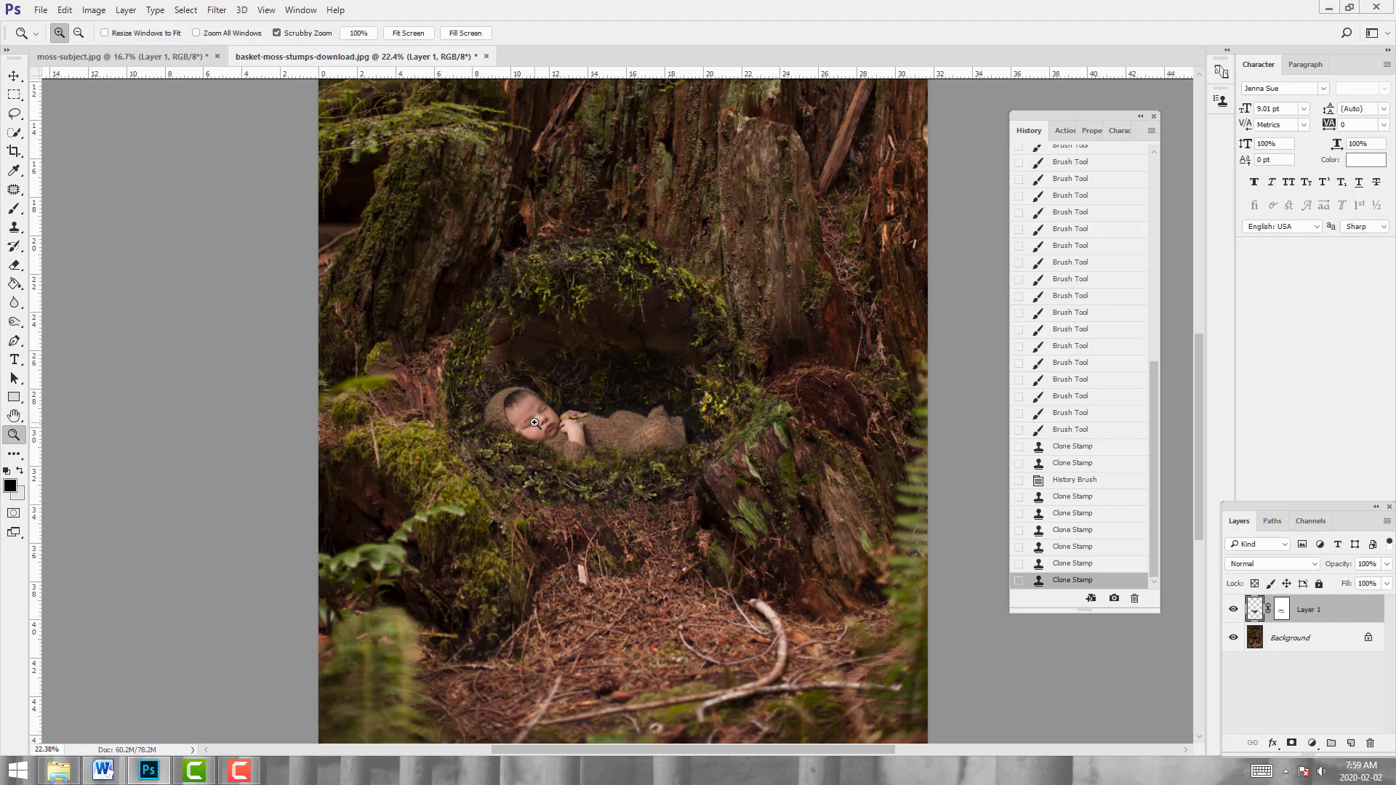
left_click_drag(689, 432, 689, 432)
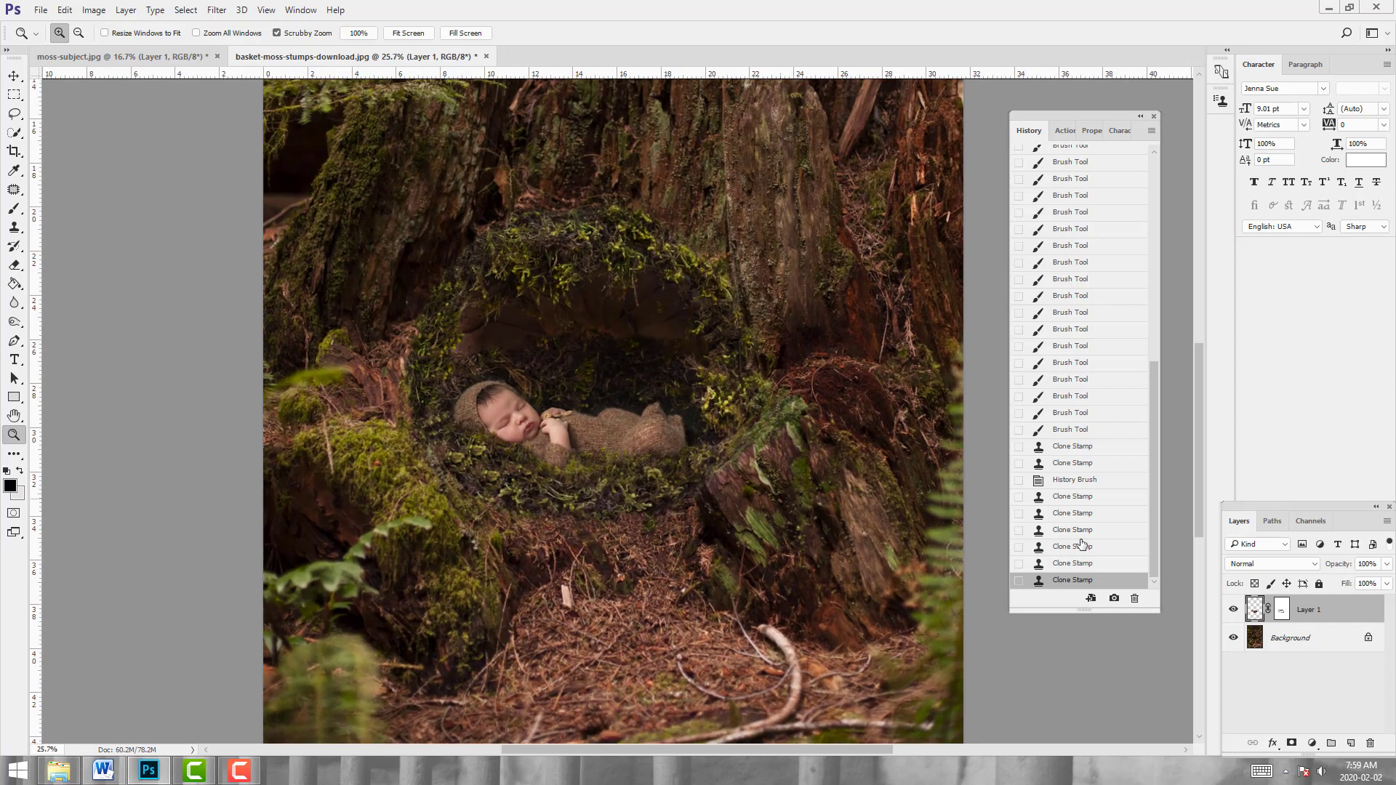
left_click(1312, 743)
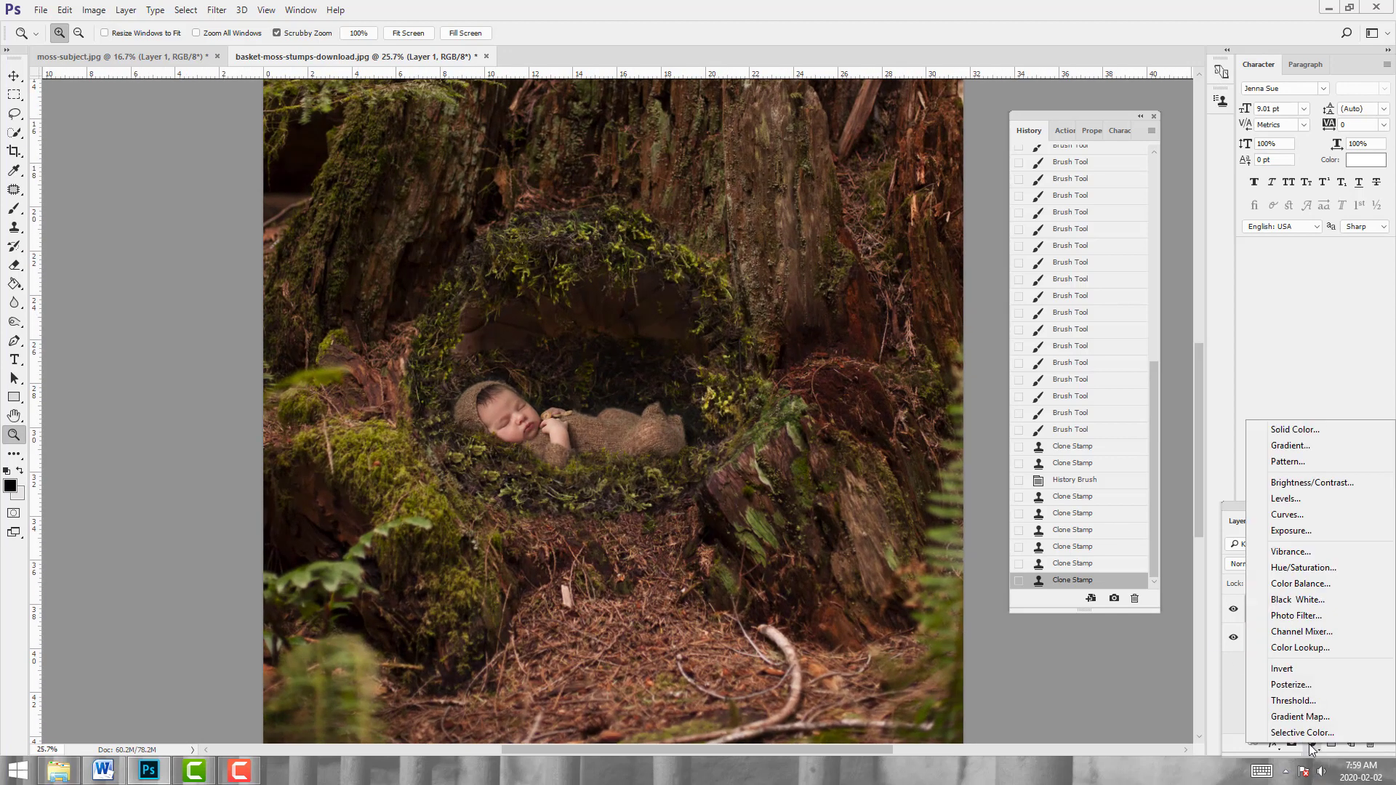
left_click(1287, 514)
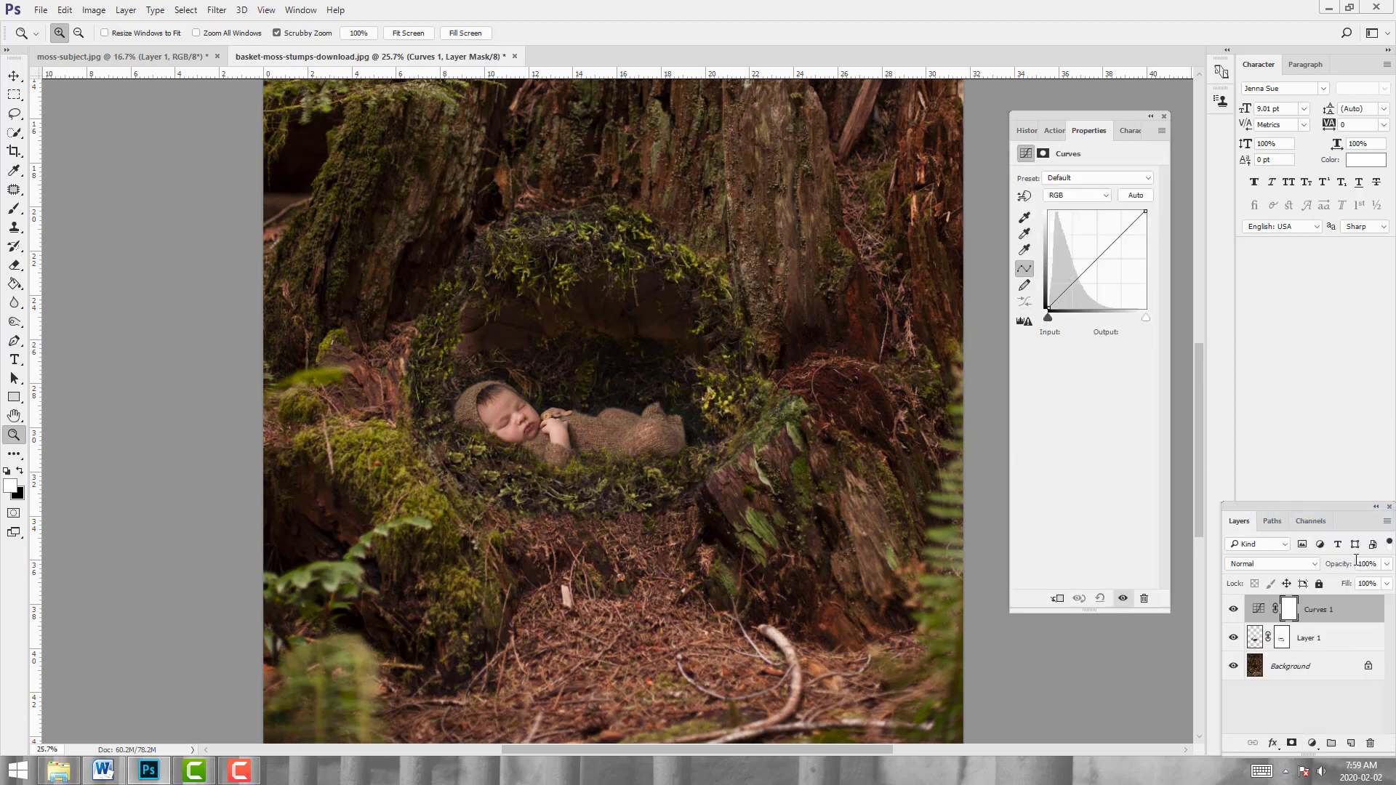
right_click(1341, 611)
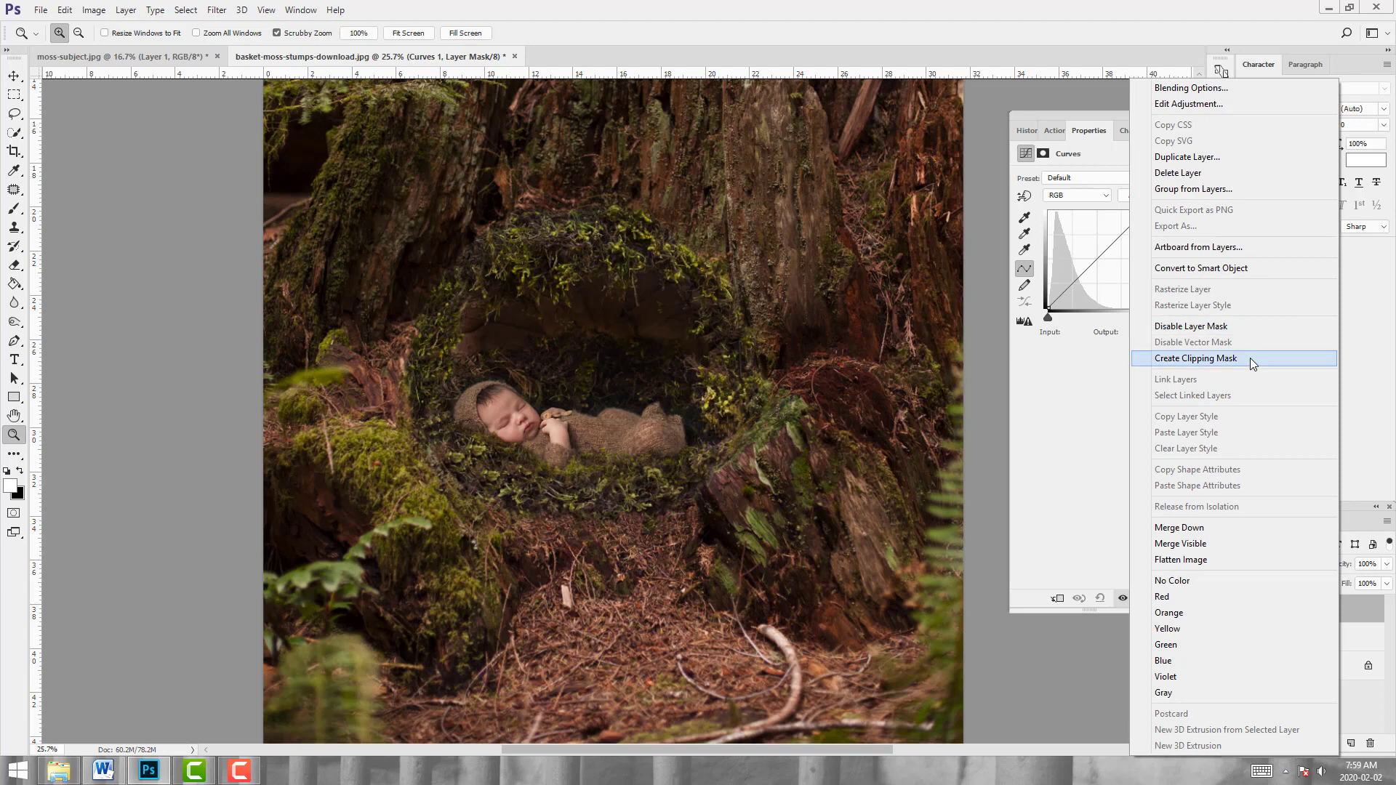
left_click(1249, 358)
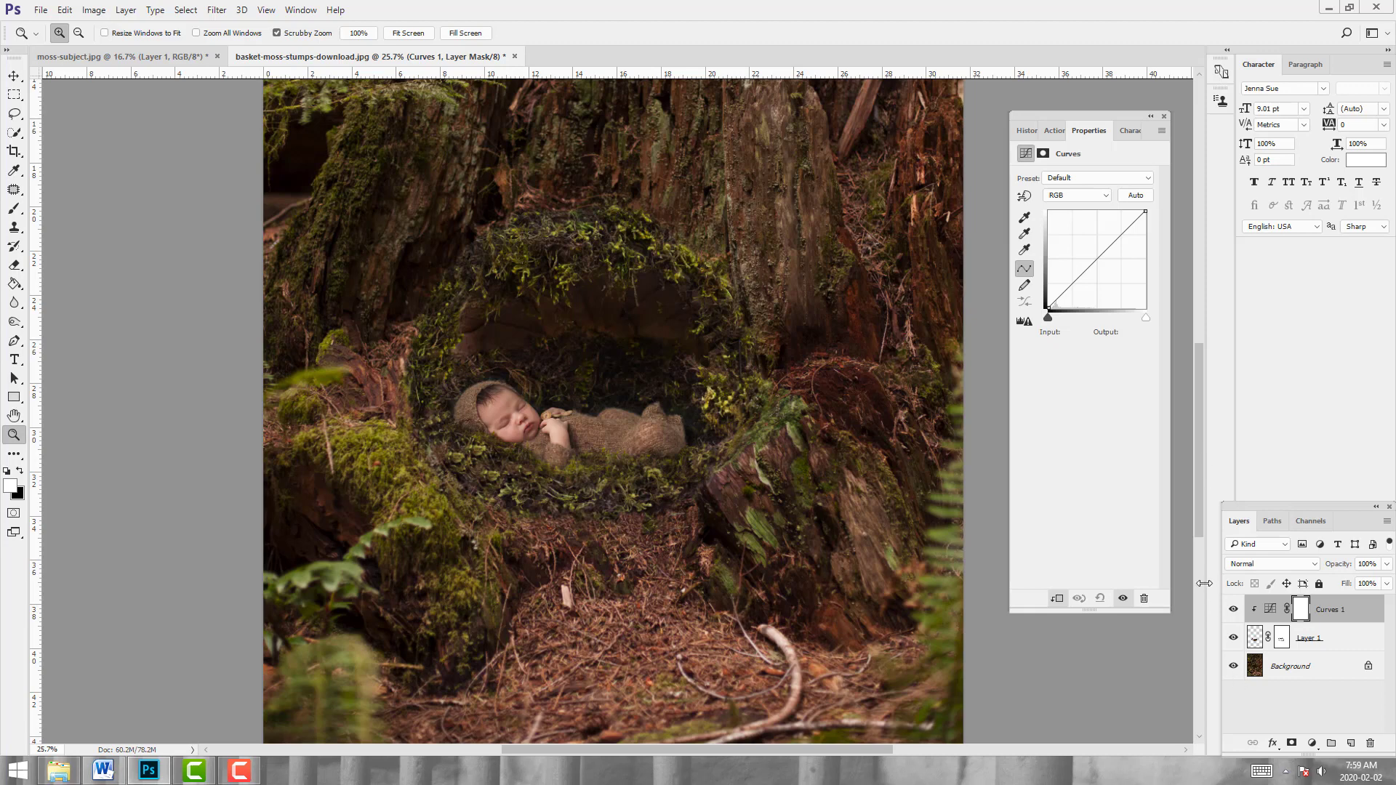
Shape the baby's curve with a shadow point at input 63, output 51 and a highlight point at input 184, output 186
left_click(1072, 285)
left_click_drag(1073, 284, 1074, 287)
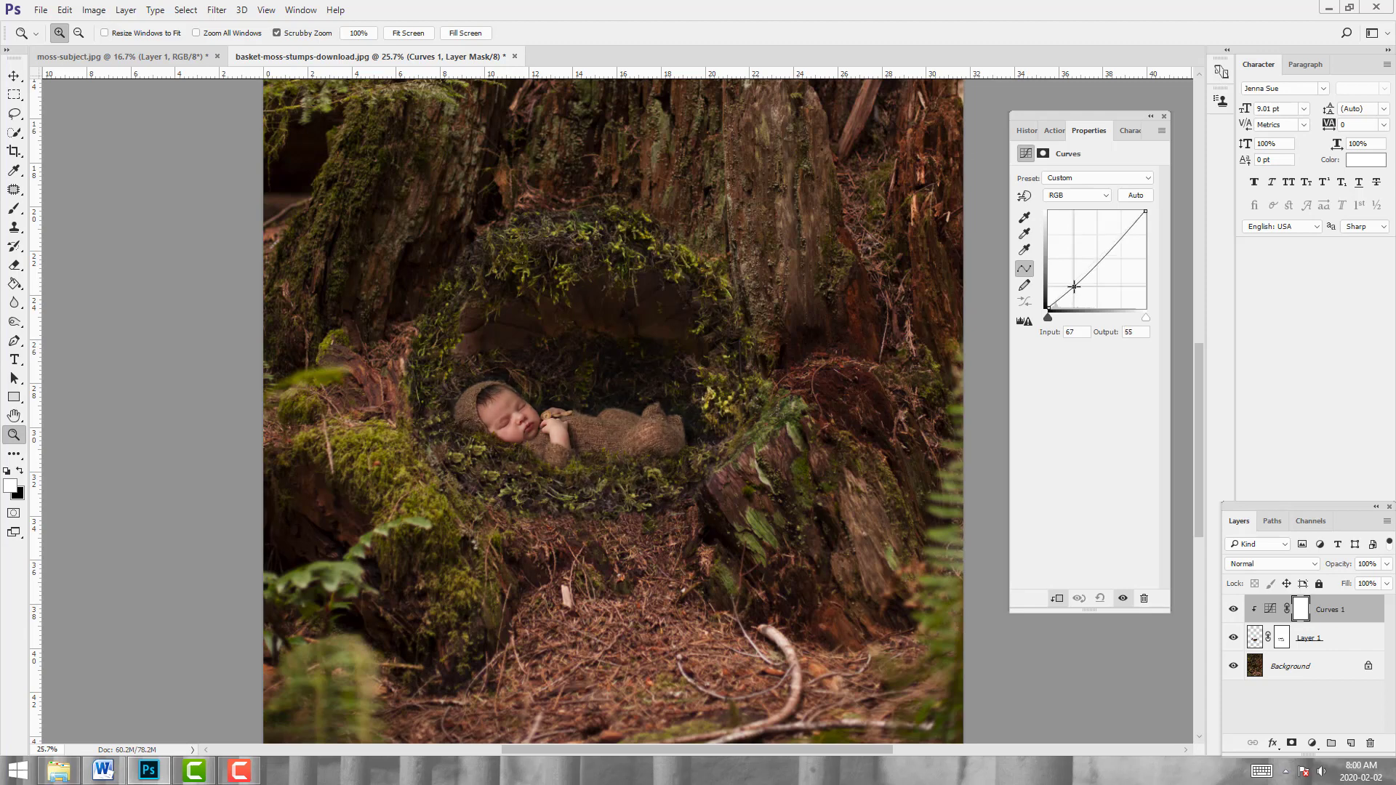
left_click(1121, 237)
left_click_drag(1120, 238, 1118, 237)
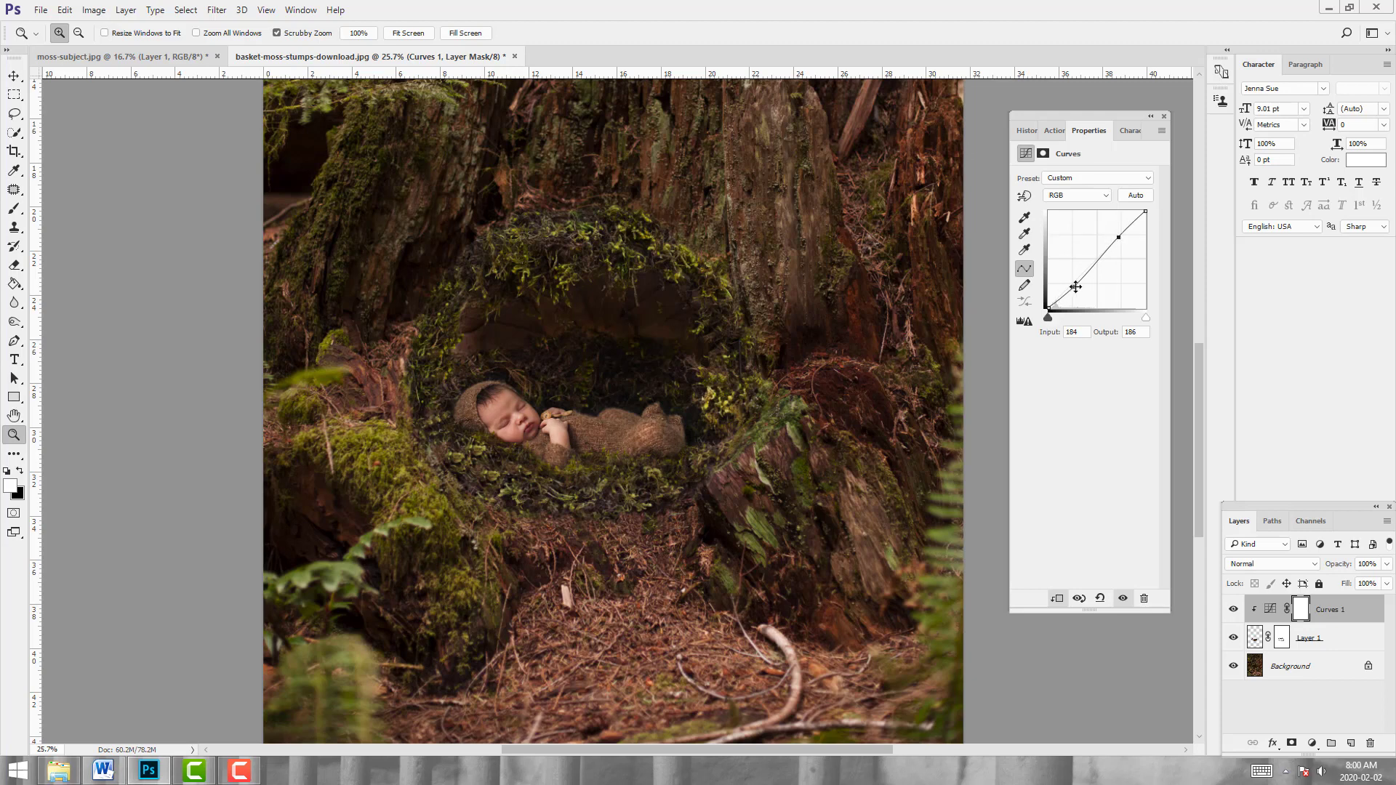
left_click_drag(1074, 286, 1073, 288)
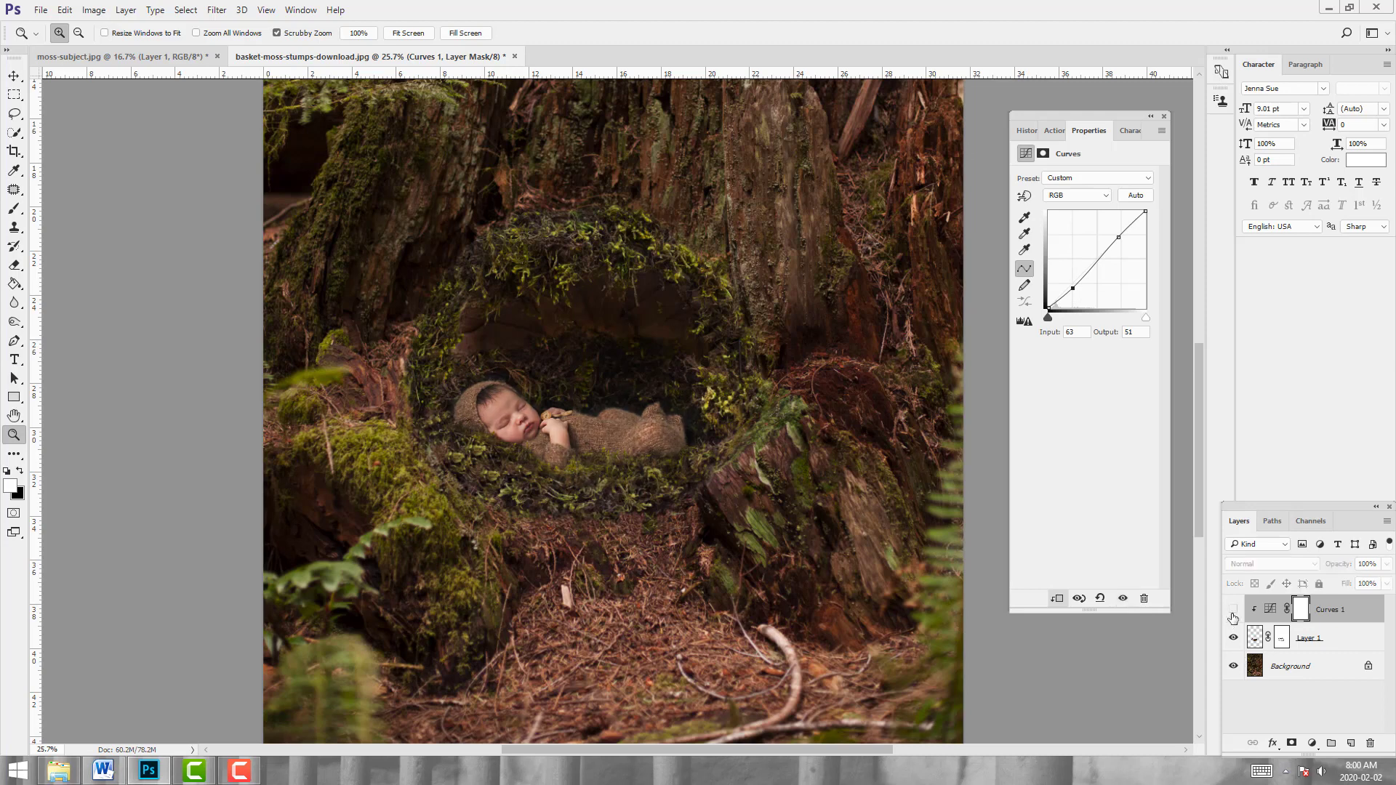
Show the Curves 1 adjustment again and check the baby's tones against the surrounding forest
left_click(1233, 611)
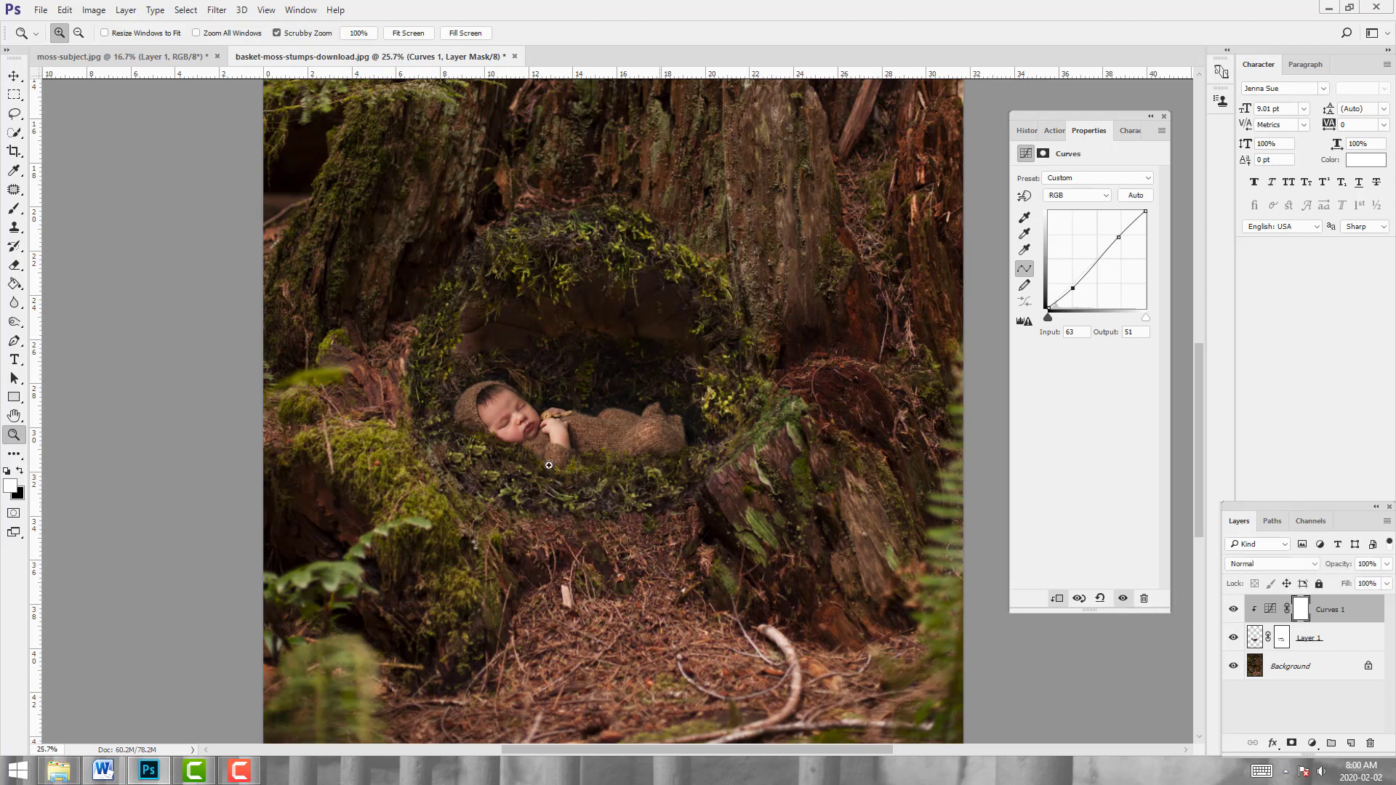
left_click_drag(602, 460, 560, 460)
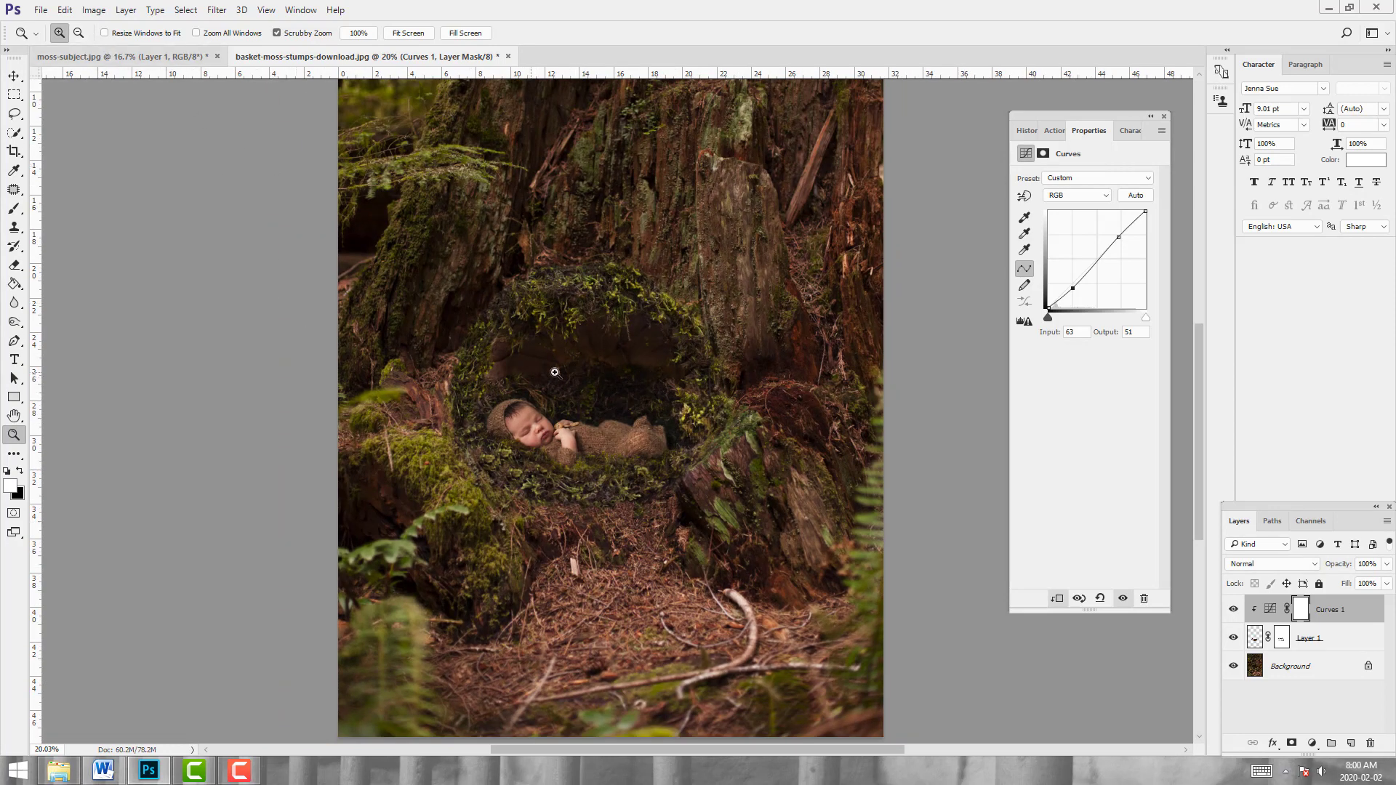
left_click_drag(555, 372, 570, 368)
left_click_drag(821, 429, 836, 414)
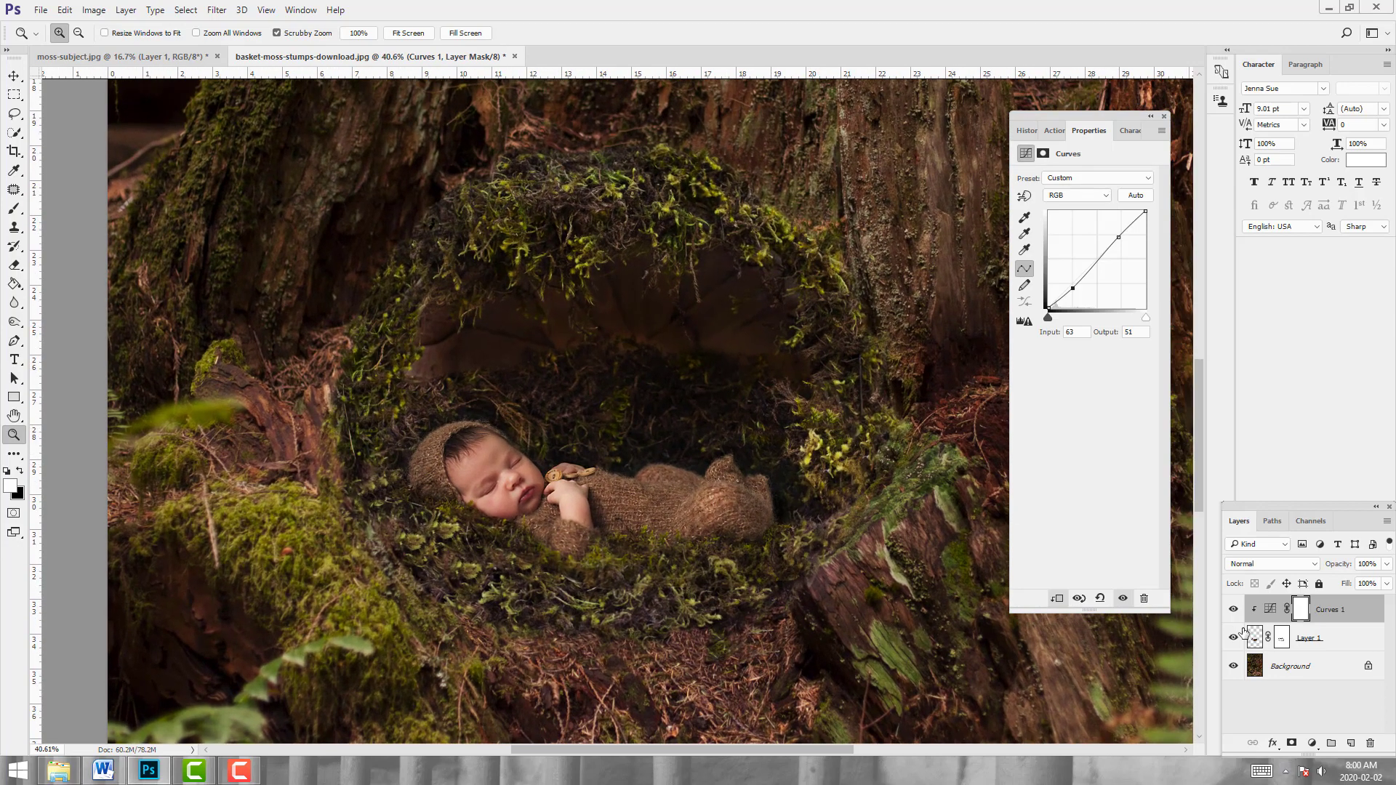
Paint black on Layer 1's mask with a 45 px brush at 55% opacity to blend its edges, and revert the last stroke
left_click(1281, 638)
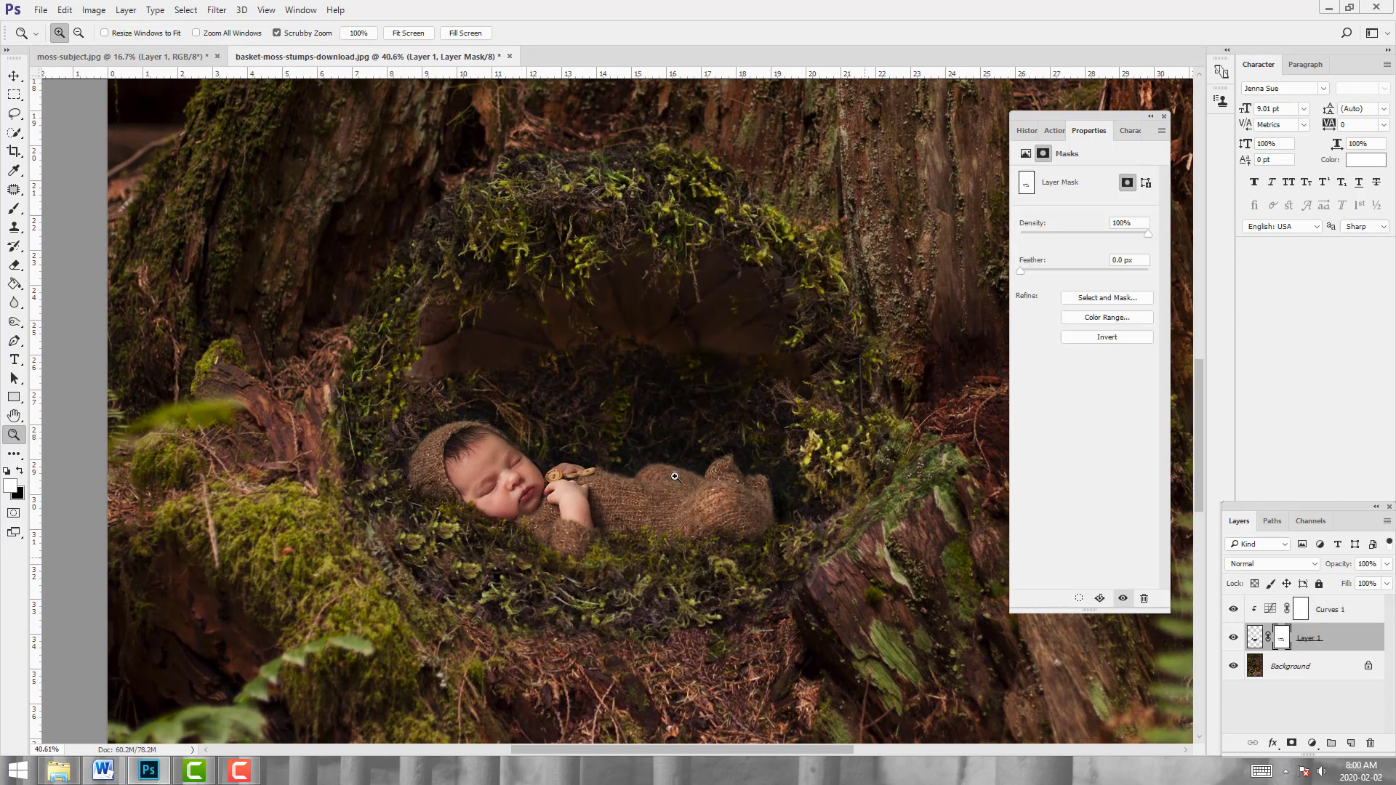
left_click(15, 210)
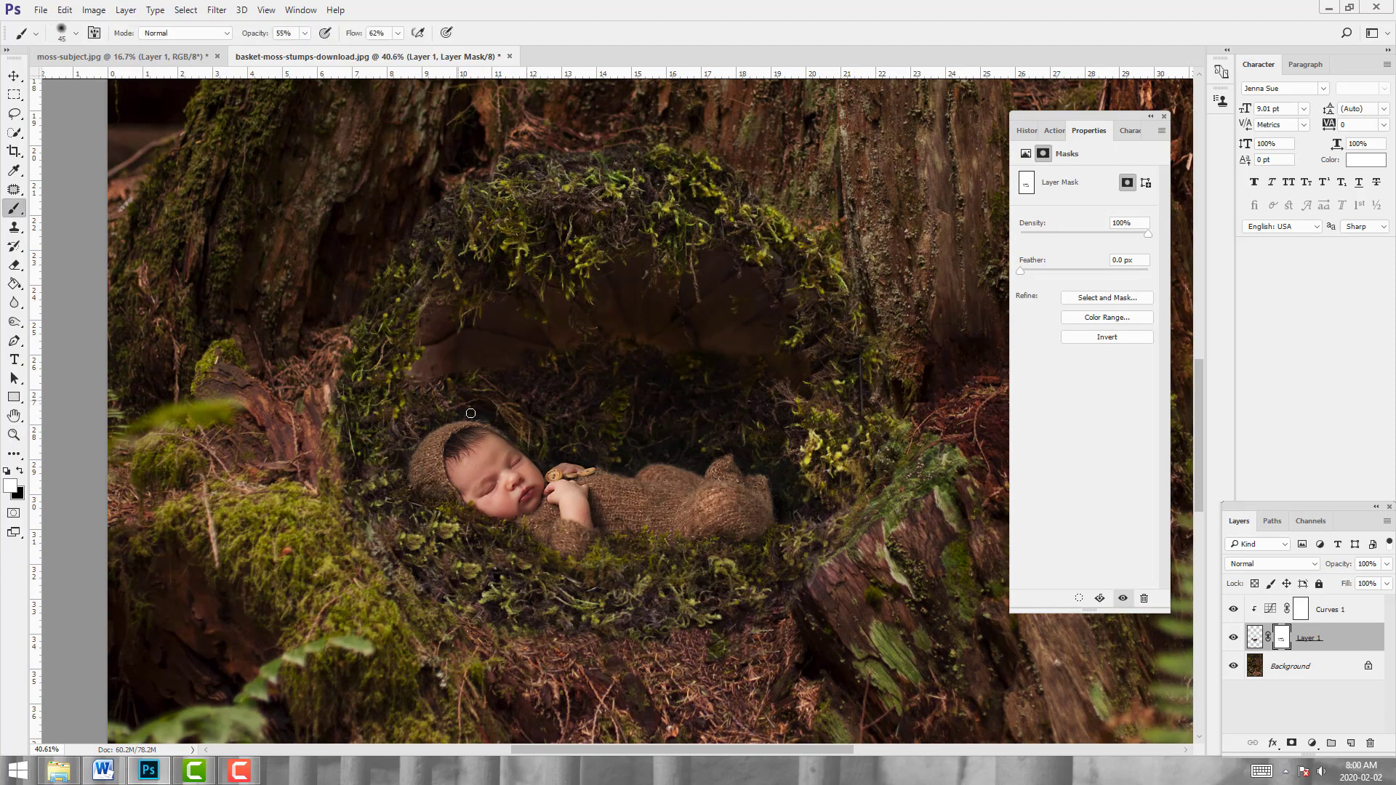
left_click(19, 472)
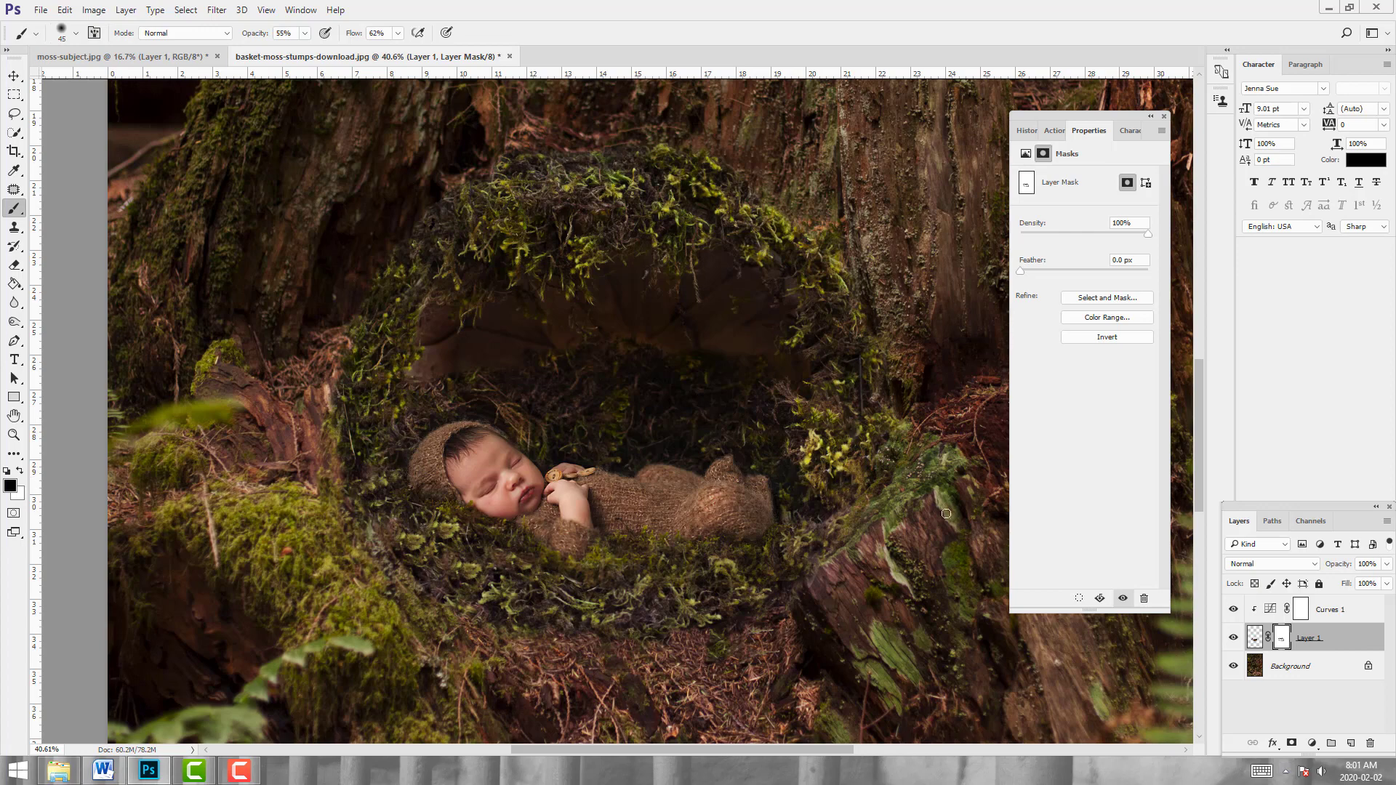
left_click(1026, 131)
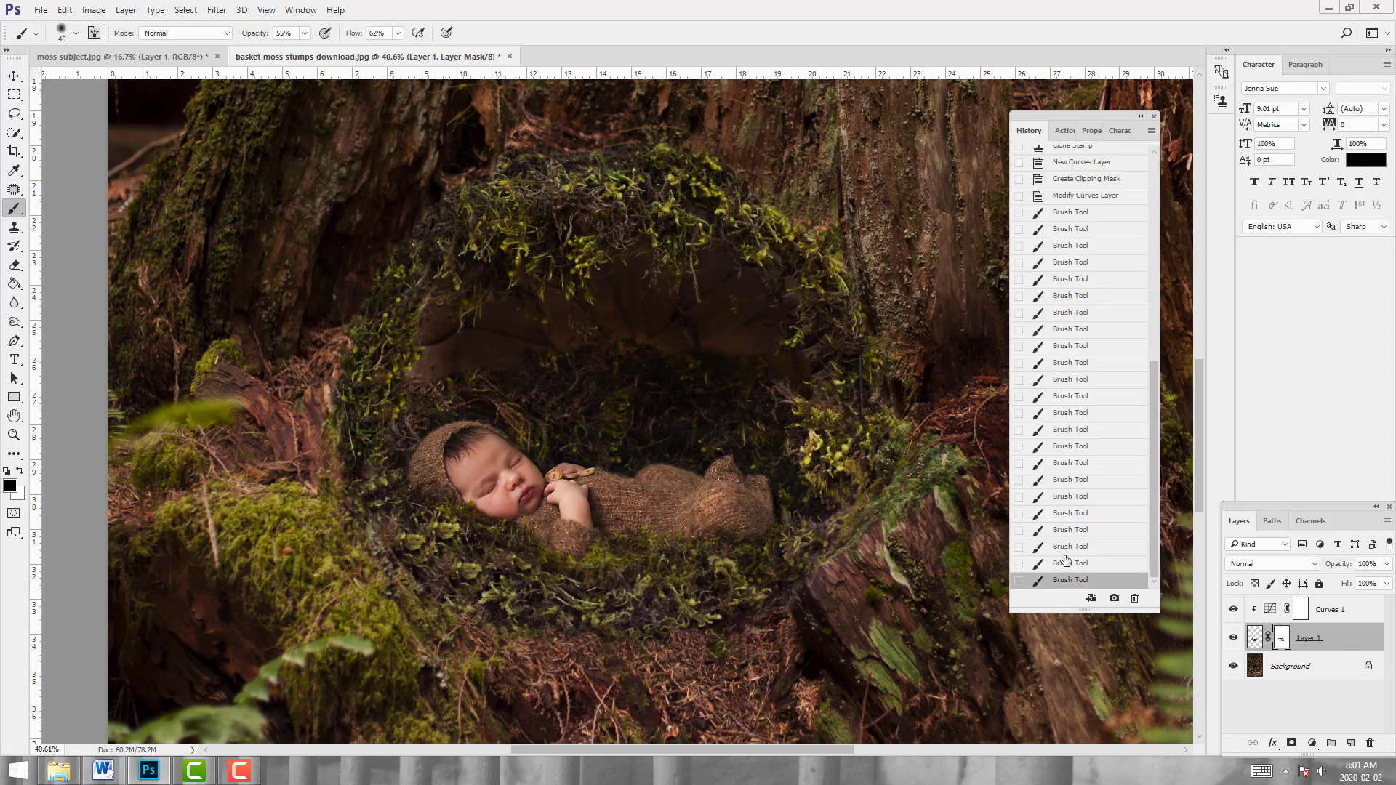
left_click(1068, 564)
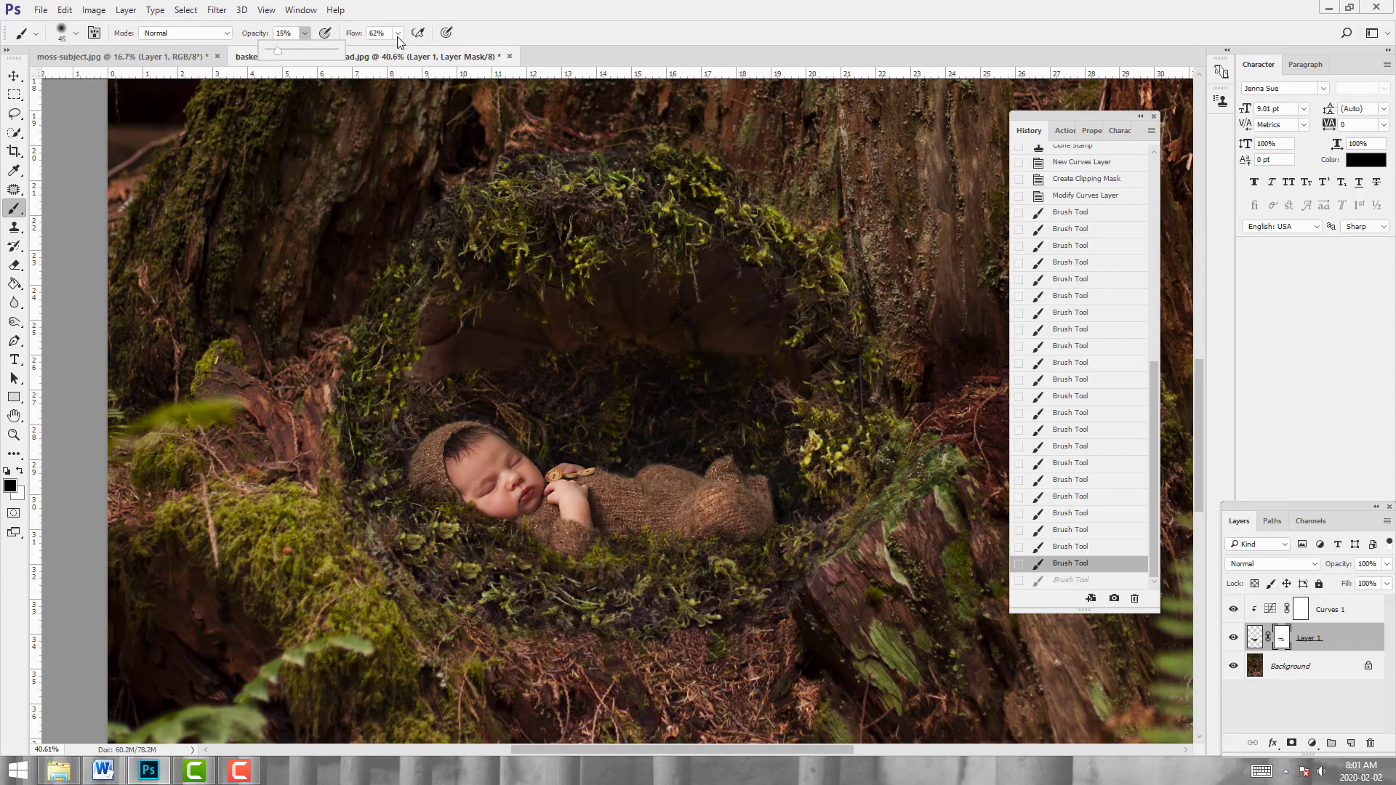
Soften Layer 1's mask beside the baby's feet and the nearby lower rim with a black 100 px brush at 15% opacity and 16% flow
left_click_drag(398, 36, 365, 51)
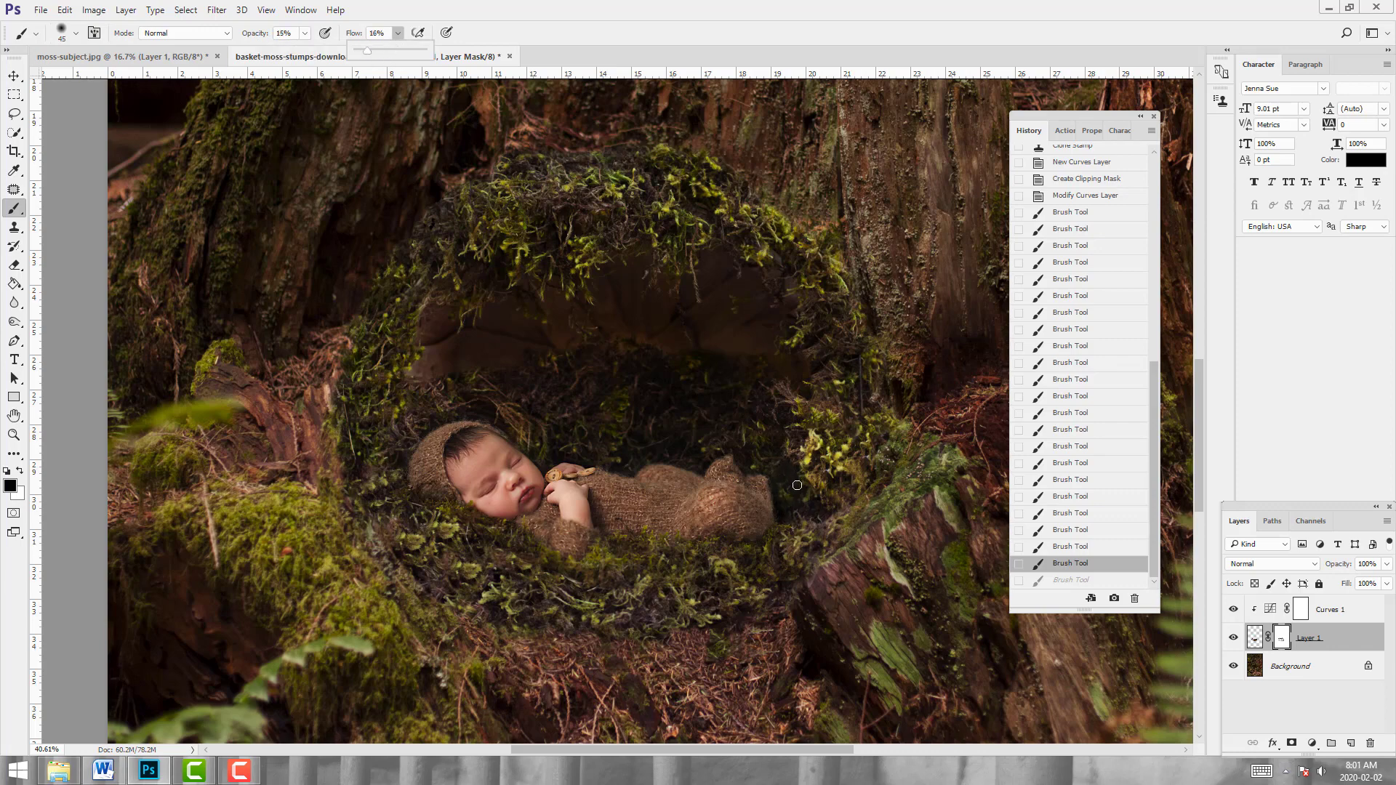
key("bracketright")
key("bracketright")
key("bracketright")
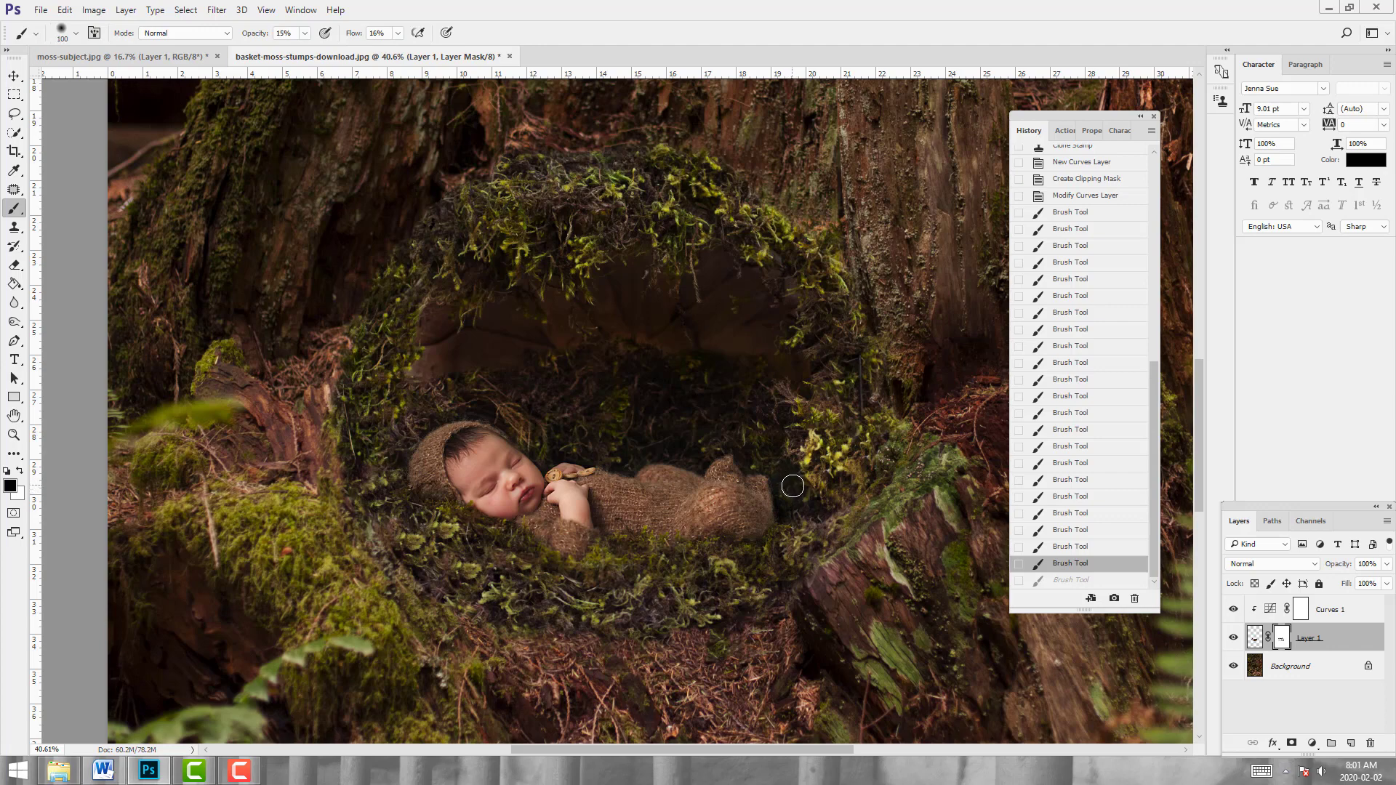
mouse_move(779, 476)
left_mouse_down()
mouse_move(784, 509)
mouse_move(782, 489)
left_mouse_up()
left_click_drag(793, 548, 808, 604)
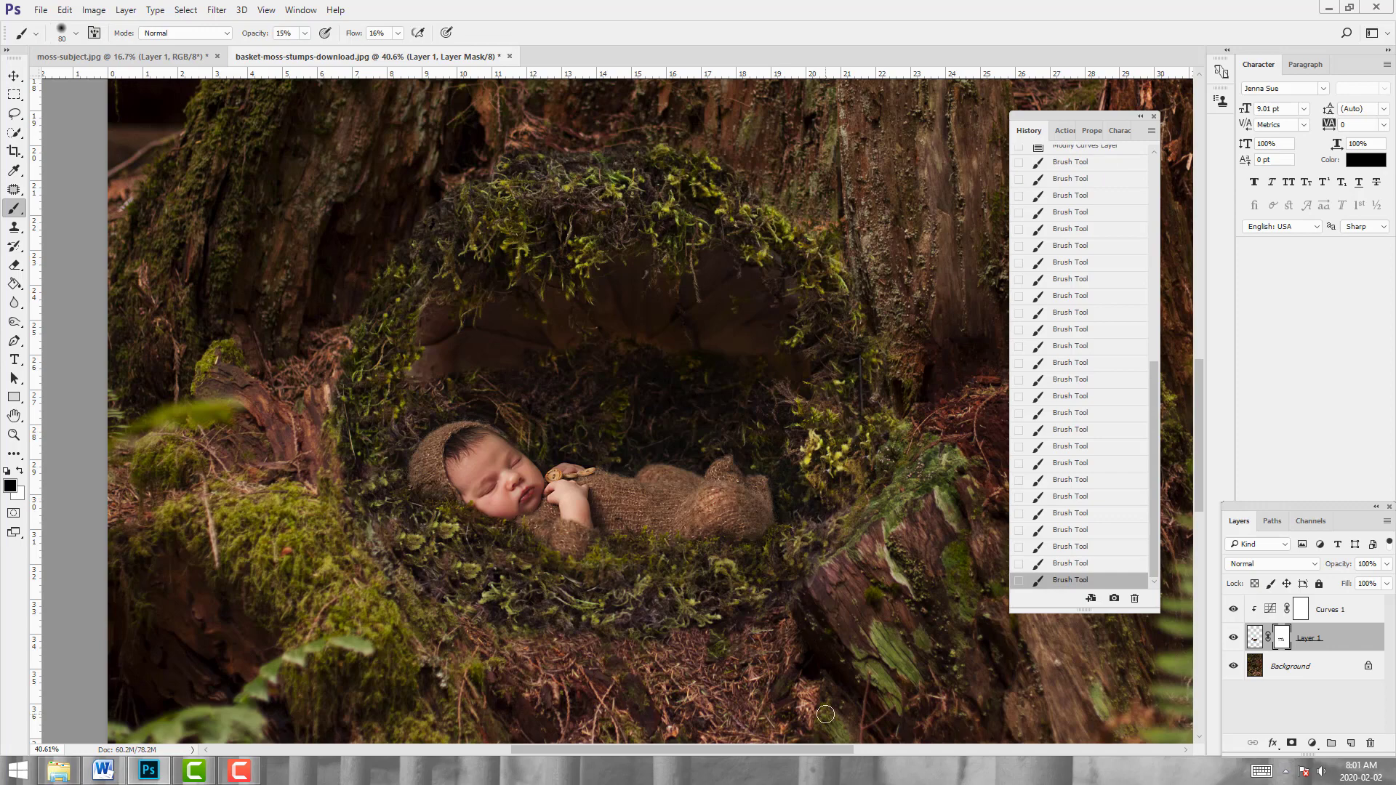
left_click_drag(775, 494, 774, 492)
Duplicate the Background layer, give the copy a black mask and set its blending mode to Multiply
key("z")
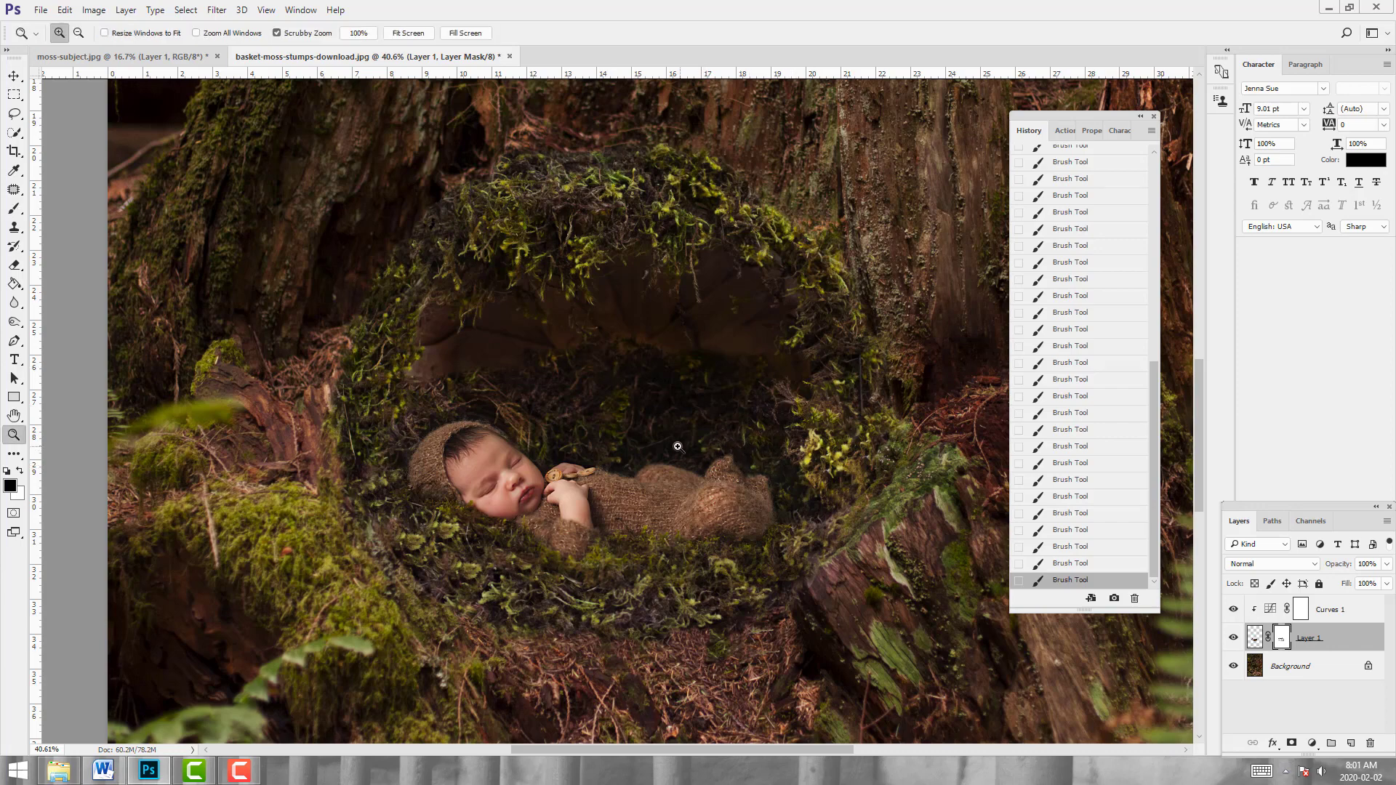
mouse_move(677, 446)
left_mouse_down()
mouse_move(407, 437)
mouse_move(90, 274)
left_mouse_up()
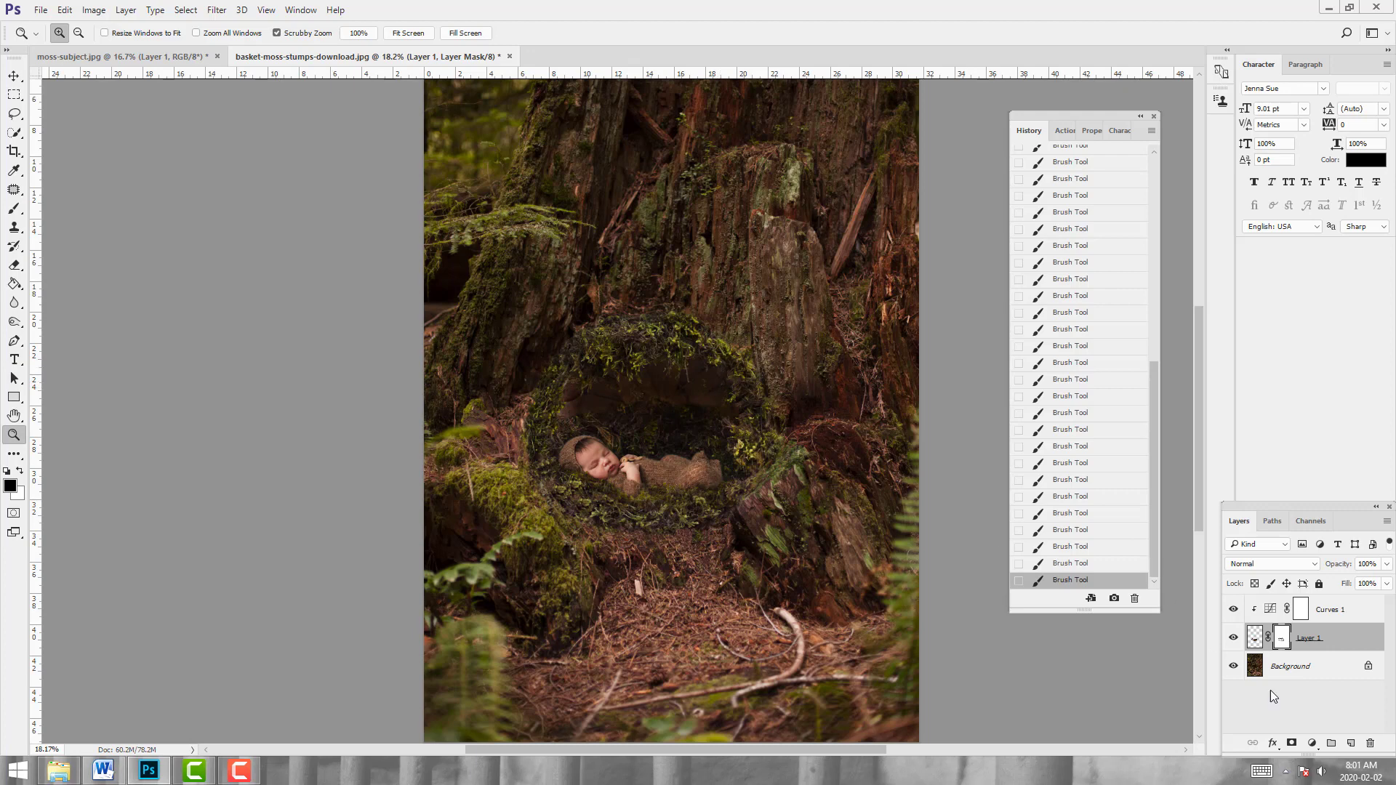
left_click(1314, 673)
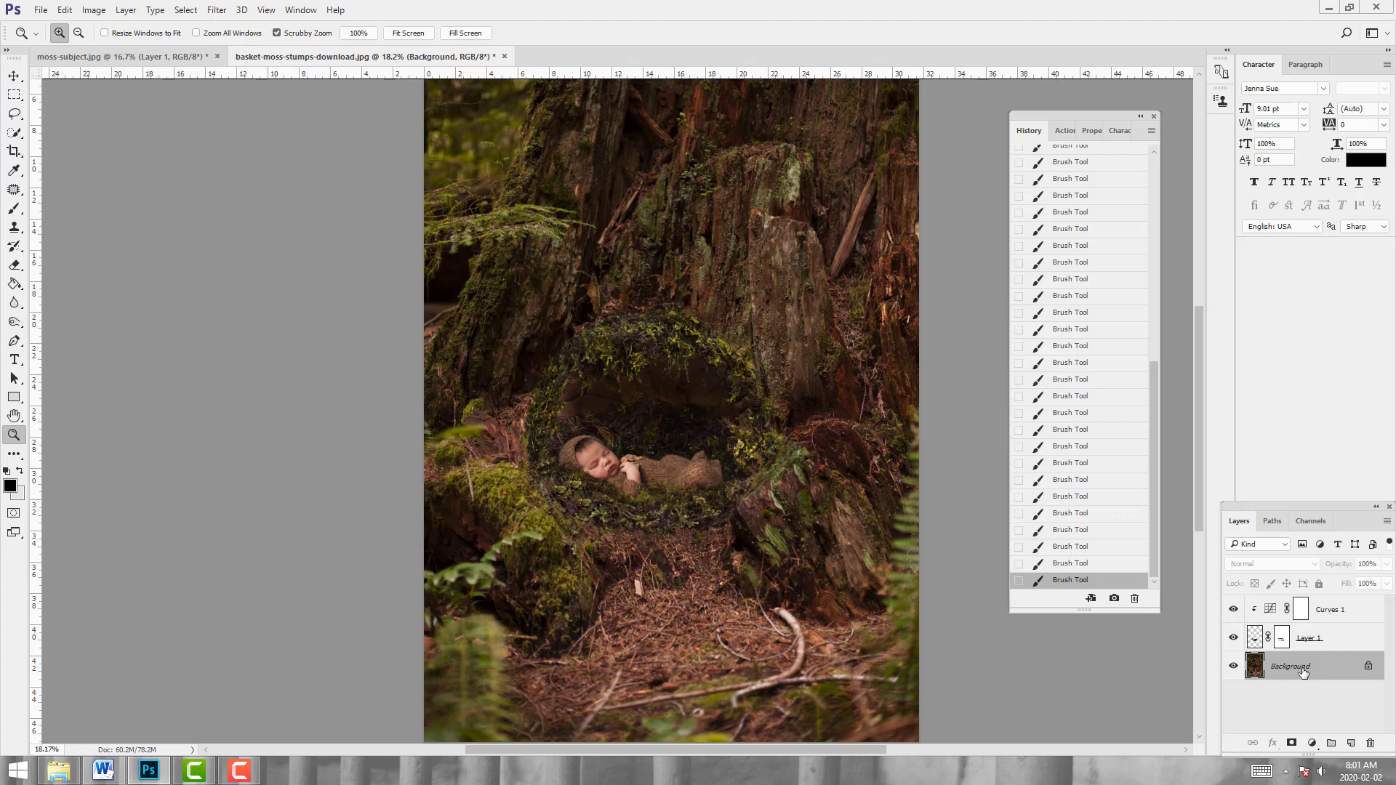
left_click_drag(1303, 672, 1350, 742)
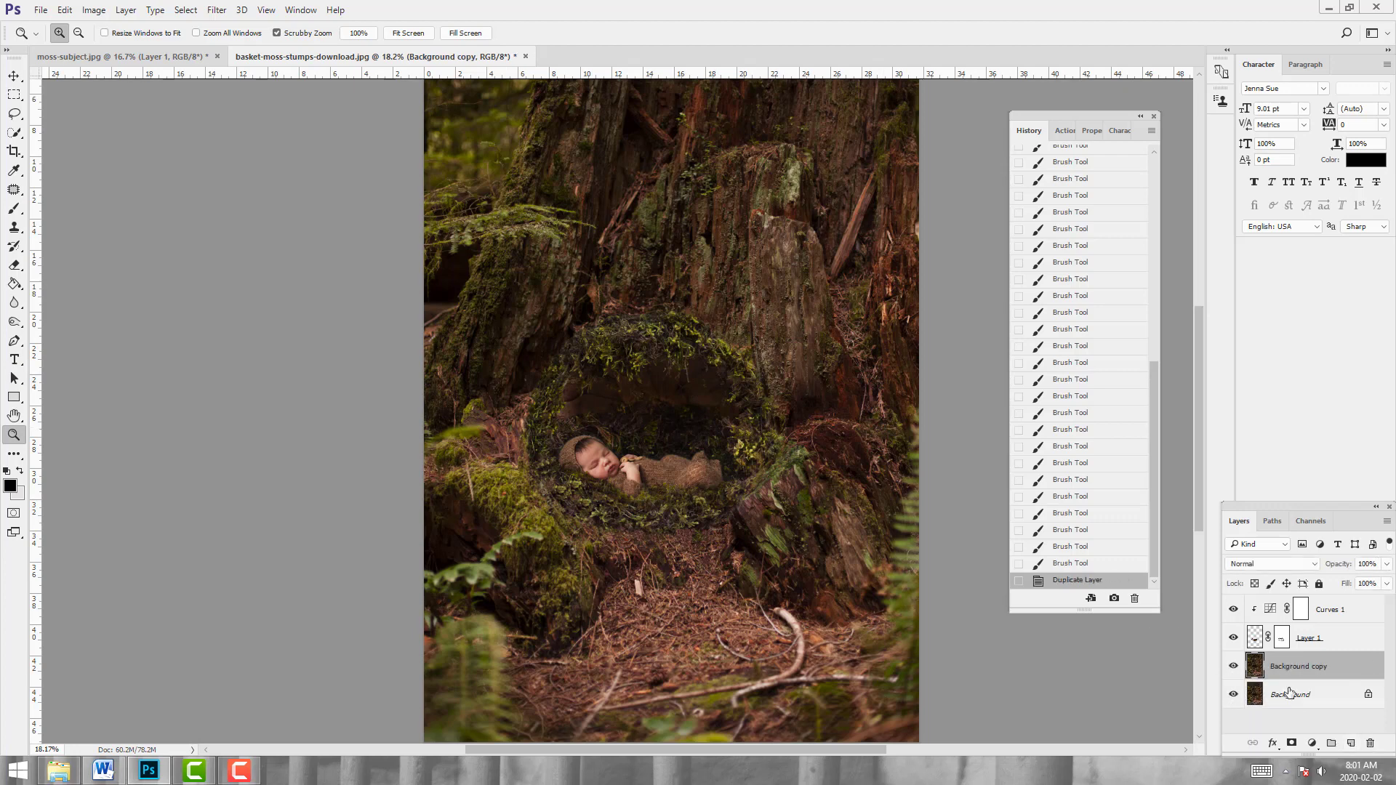
left_click(1292, 743, "alt")
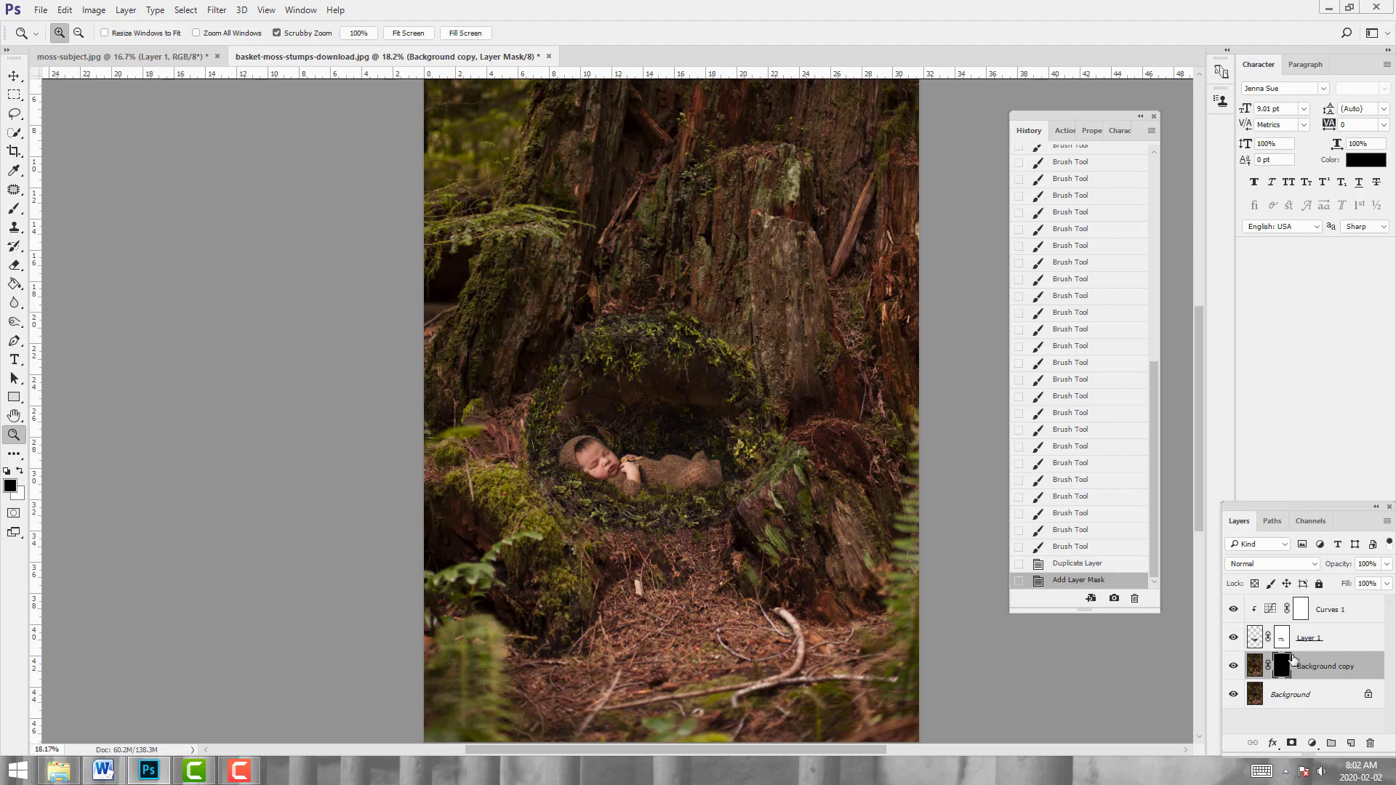
left_click(1263, 564)
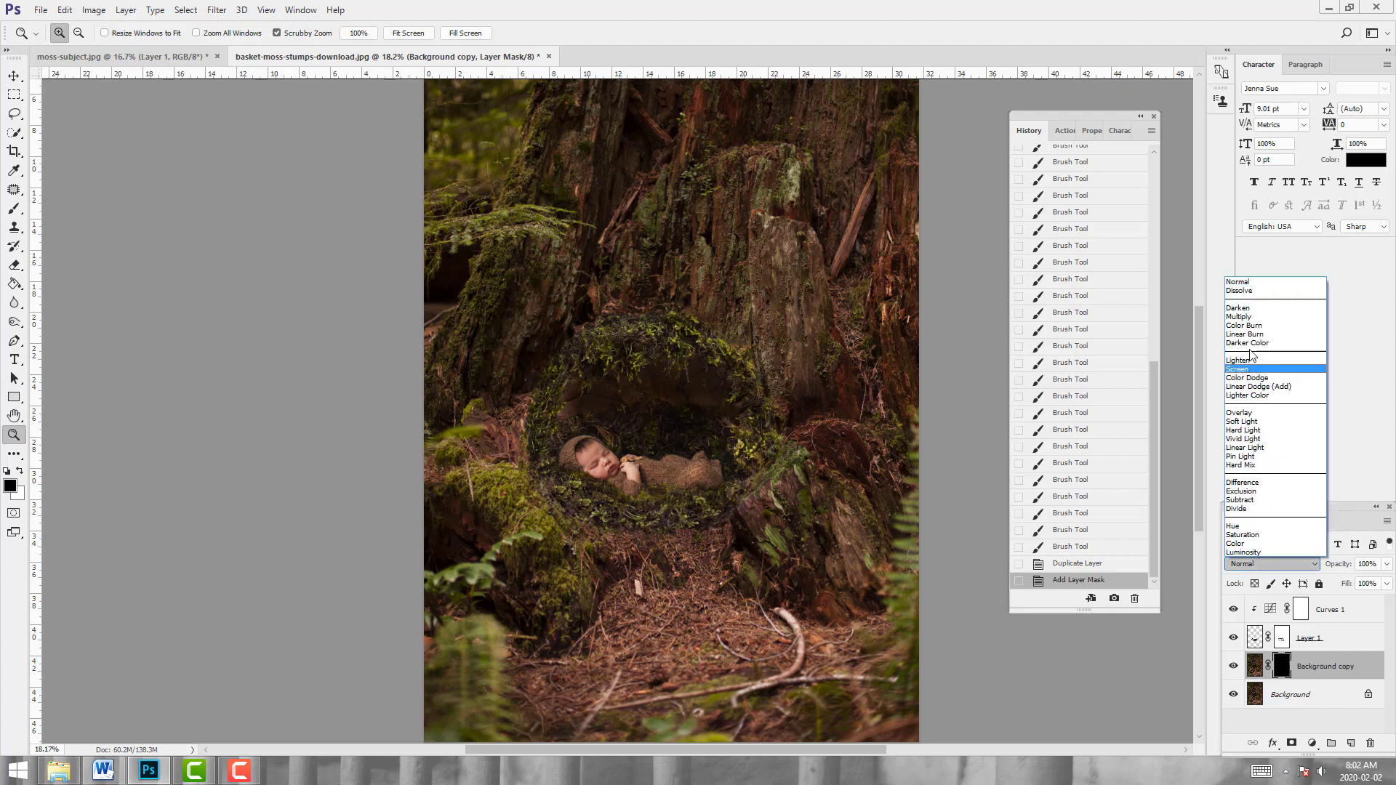
left_click(1240, 317)
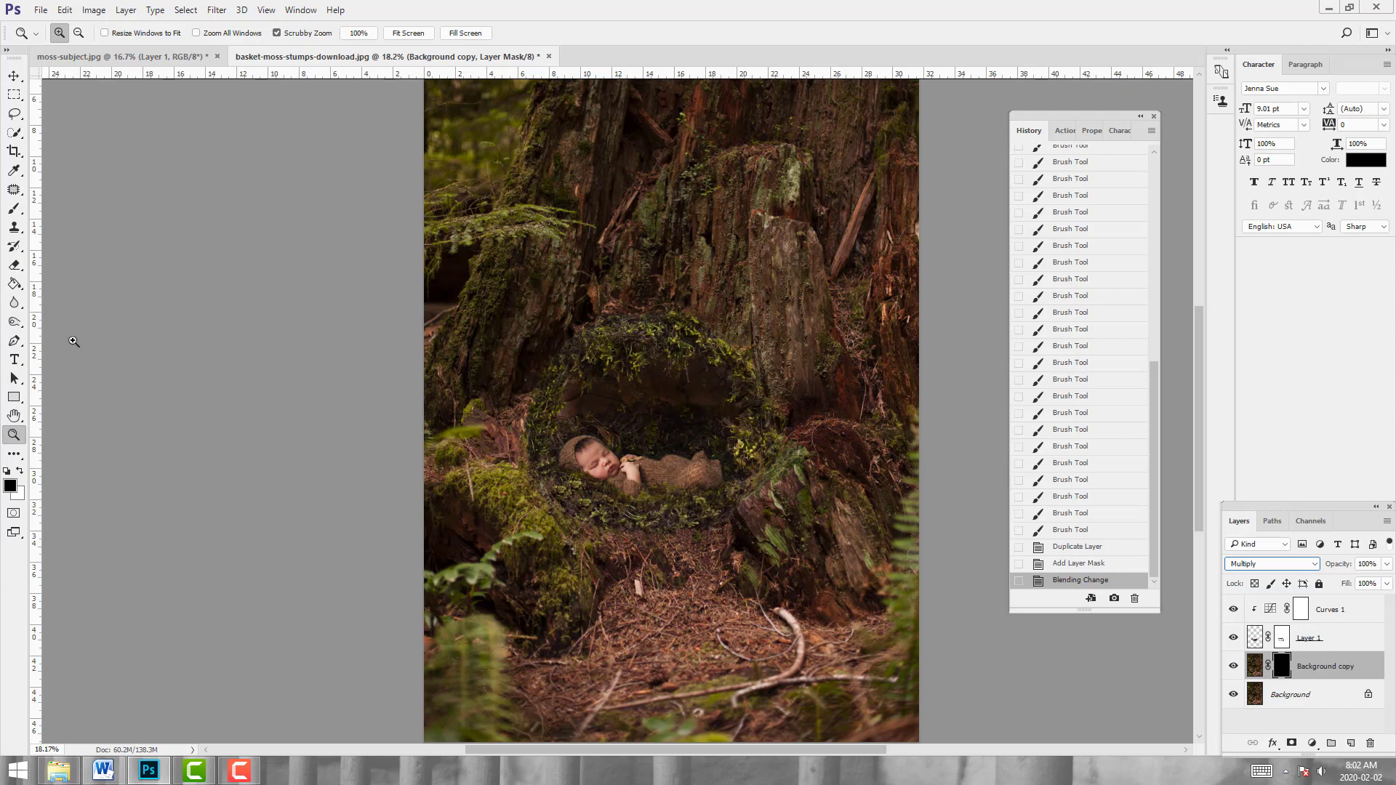
Set up a white 500 px brush at 25% opacity and 28% flow for the Background copy's mask
left_click(20, 471)
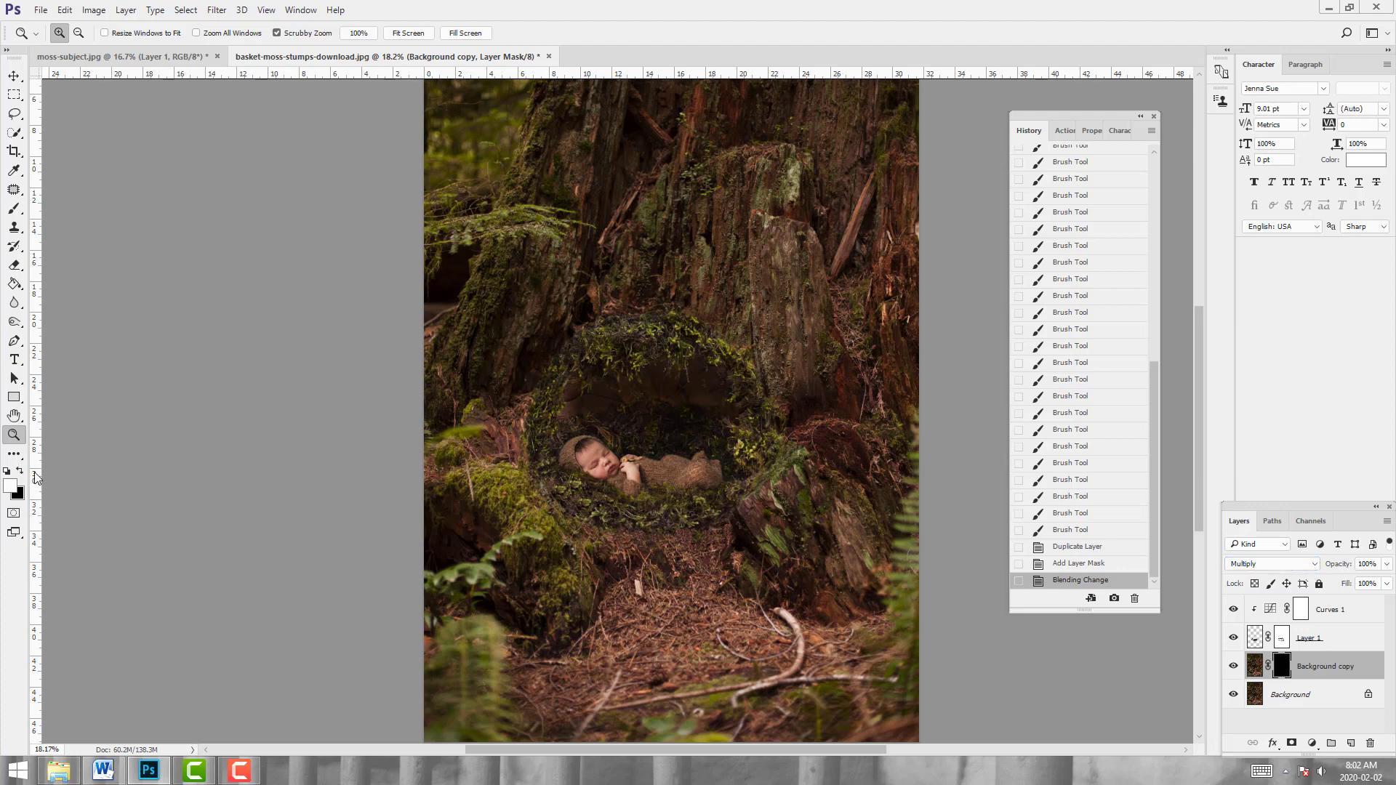
left_click(14, 208)
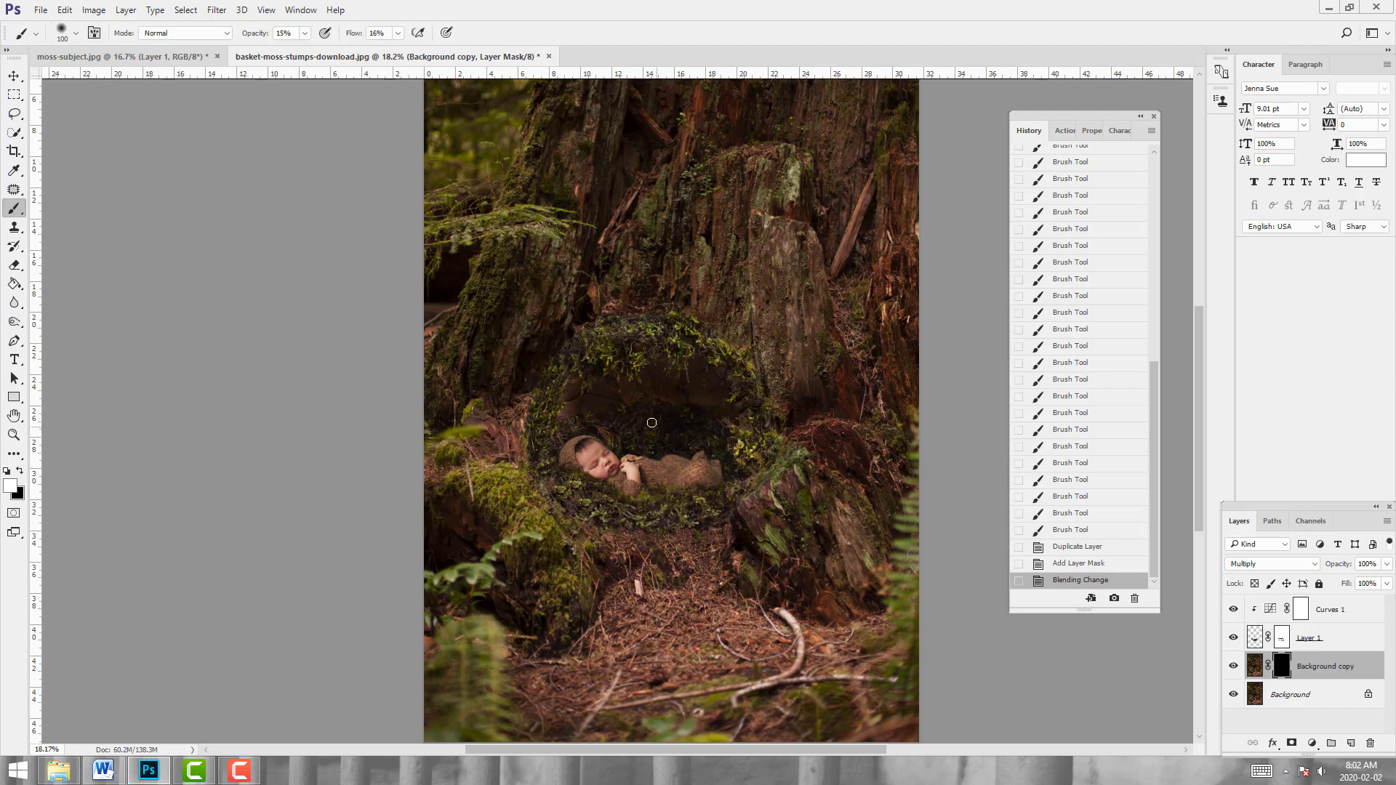
key("]")
key("]")
key("]")
key("]")
key("]")
key("]")
key("]")
left_click(304, 34)
left_click_drag(305, 51, 311, 50)
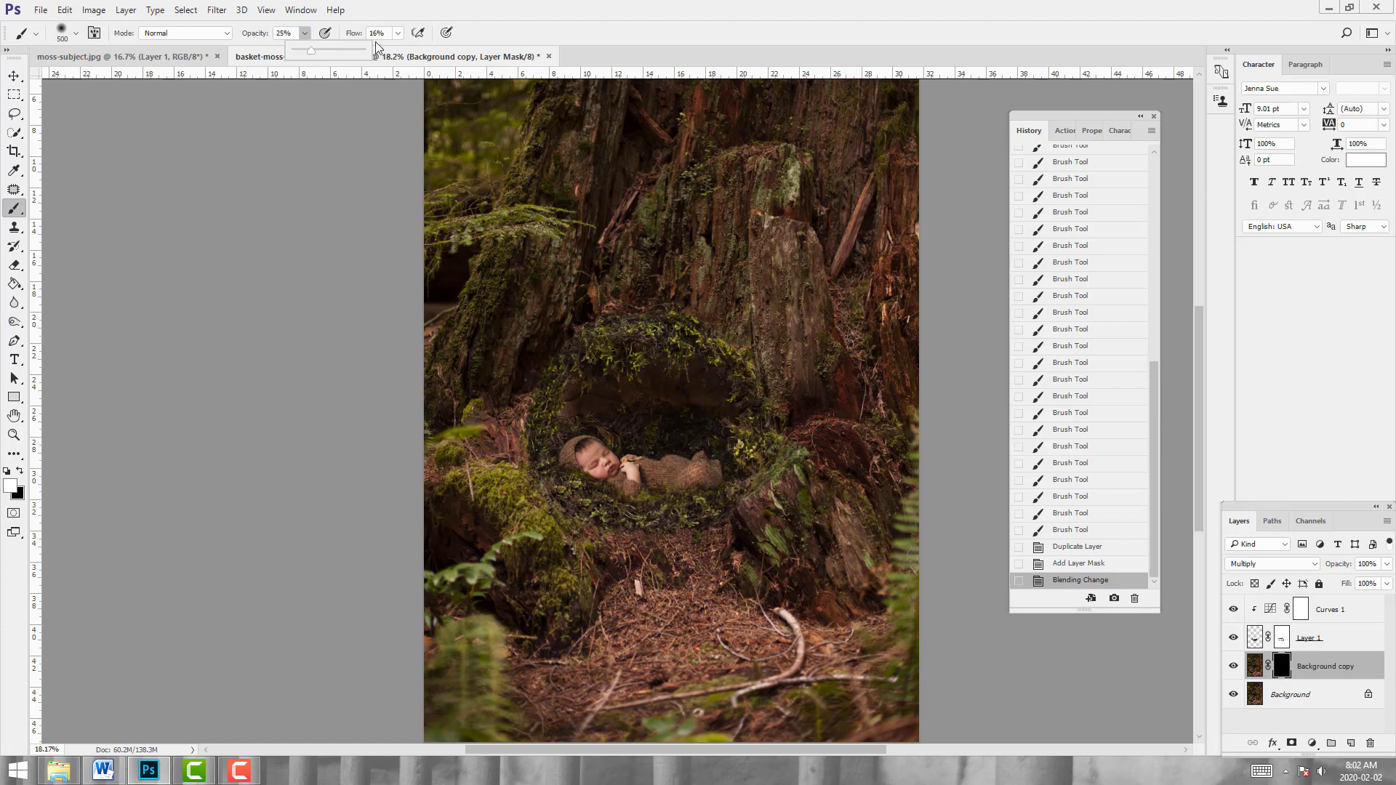
left_click(399, 34)
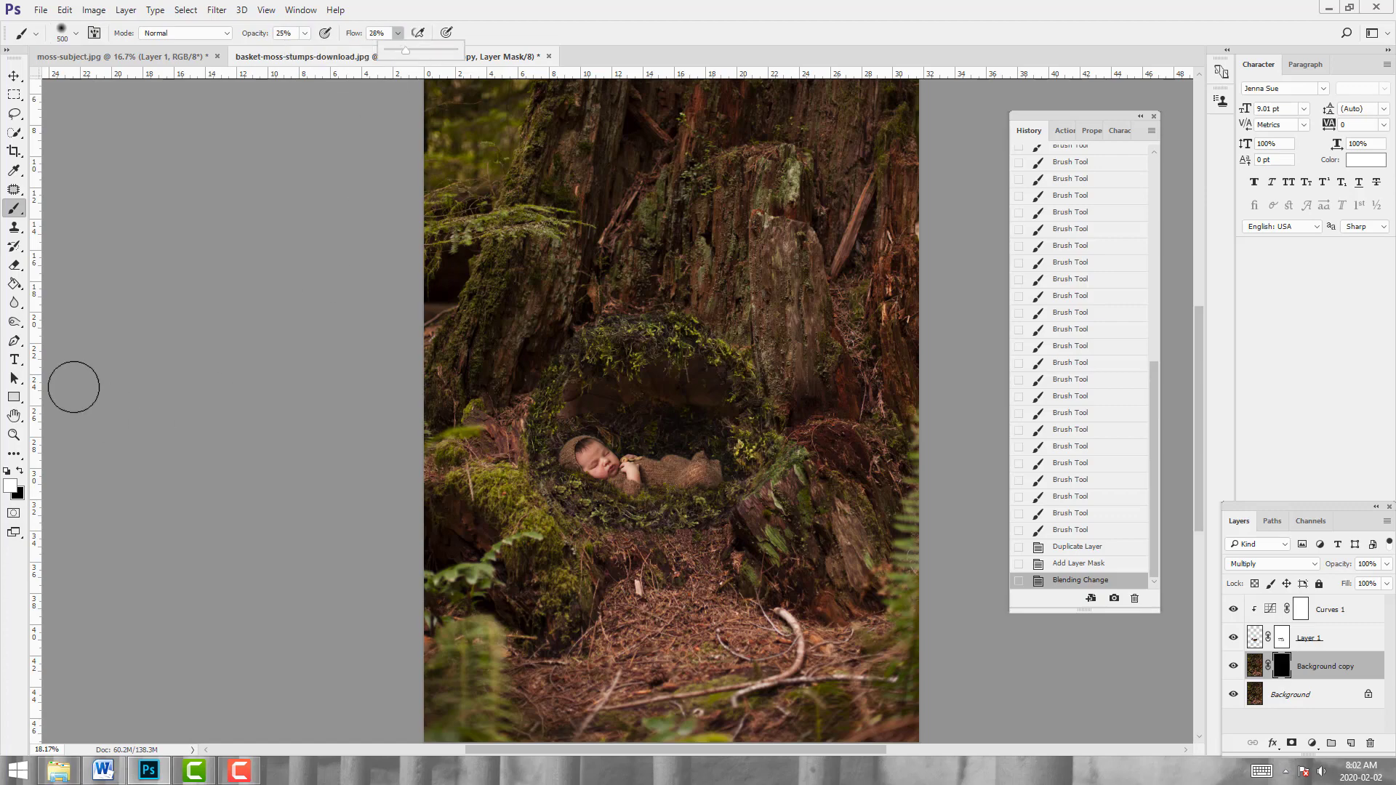
left_click(14, 434)
left_click_drag(676, 356, 705, 355)
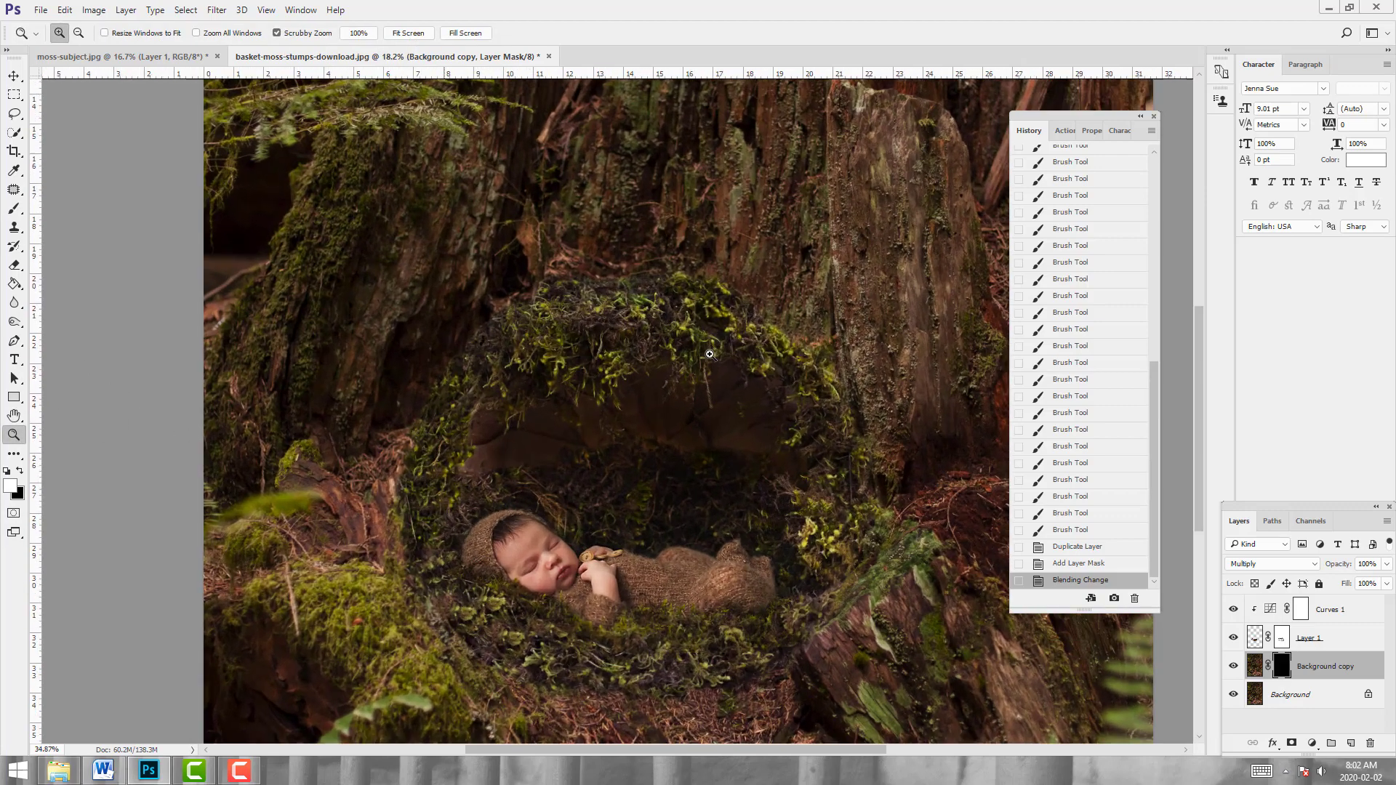
left_click(14, 210)
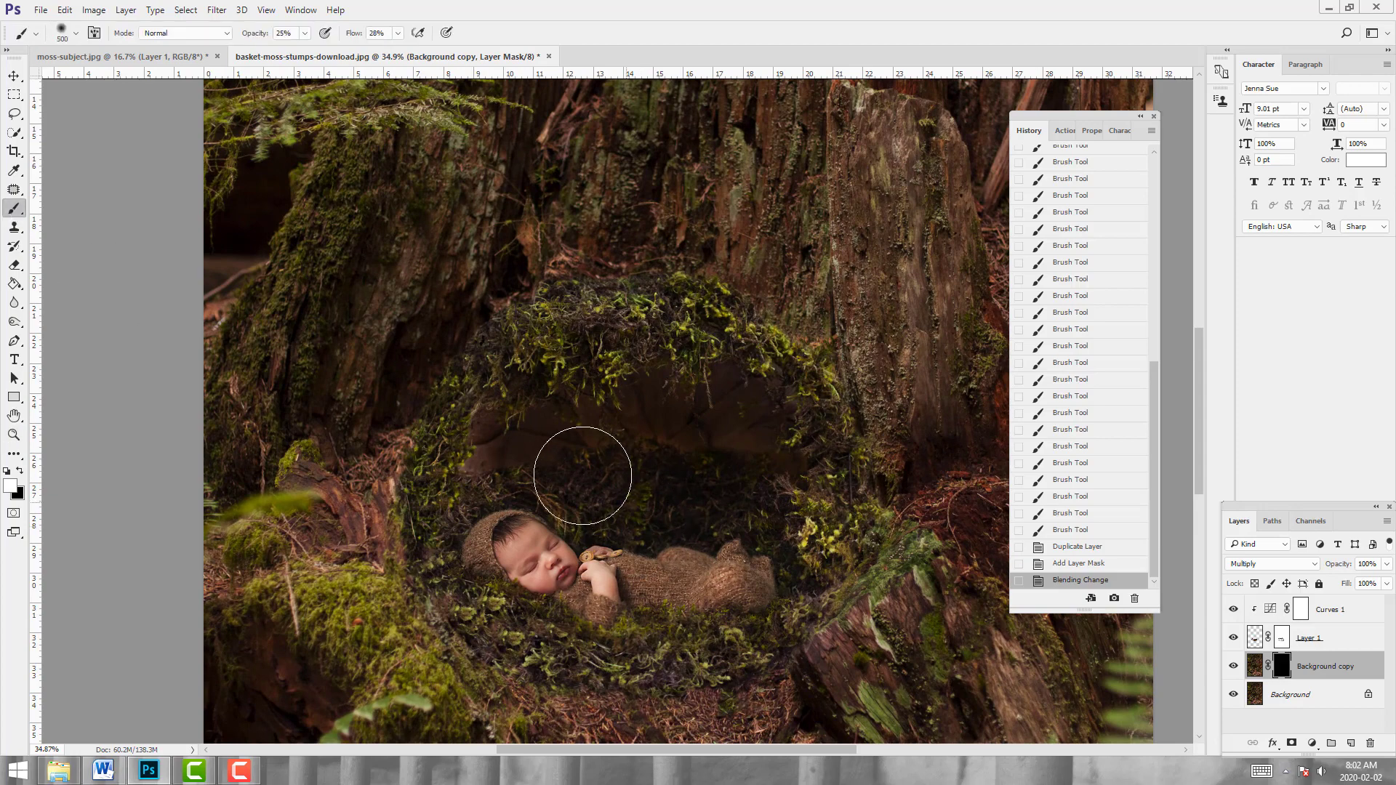
Paint white on the Background copy's mask to darken the basket's hollow behind and above the baby and around the feet
left_click_drag(508, 446, 502, 446)
left_click(496, 447)
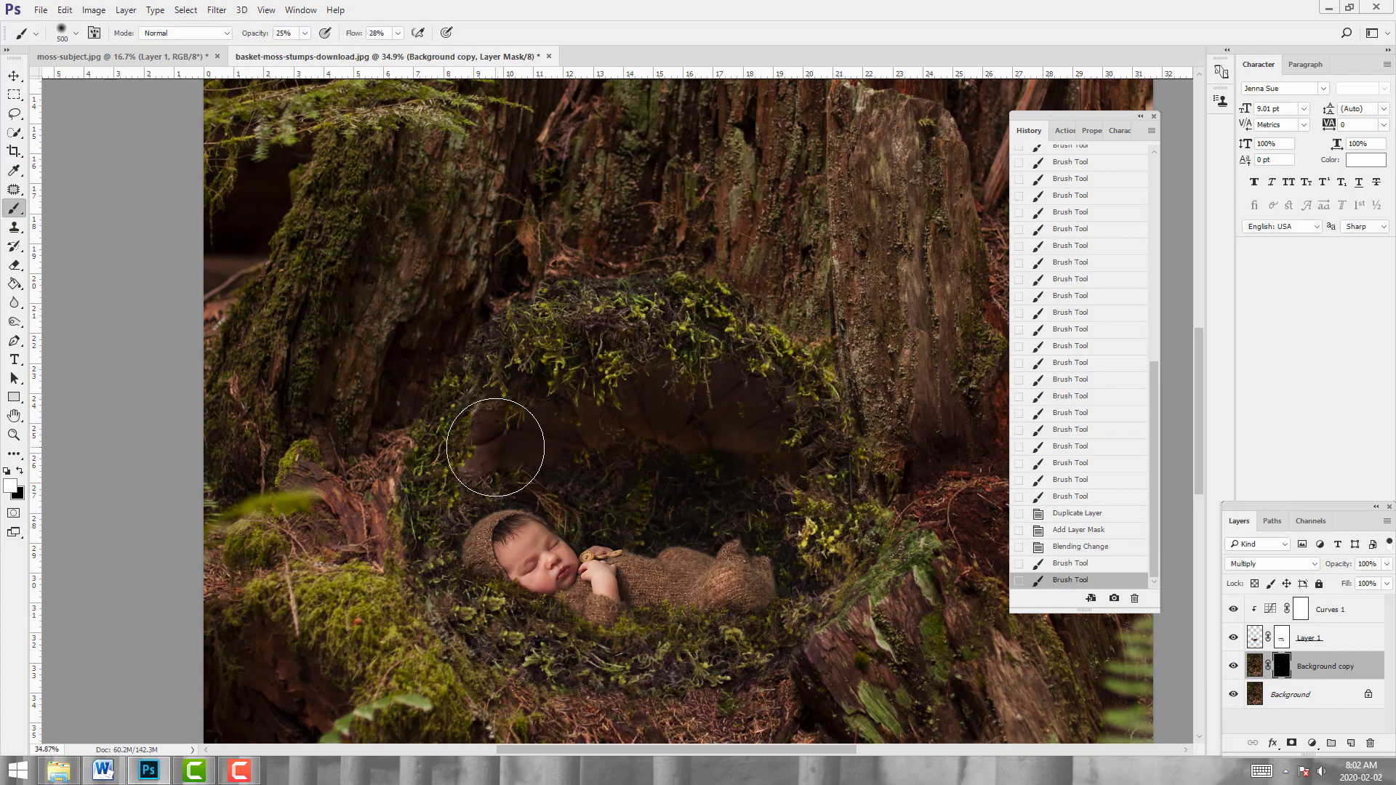
left_click(492, 454)
left_click(534, 462)
left_click(575, 474)
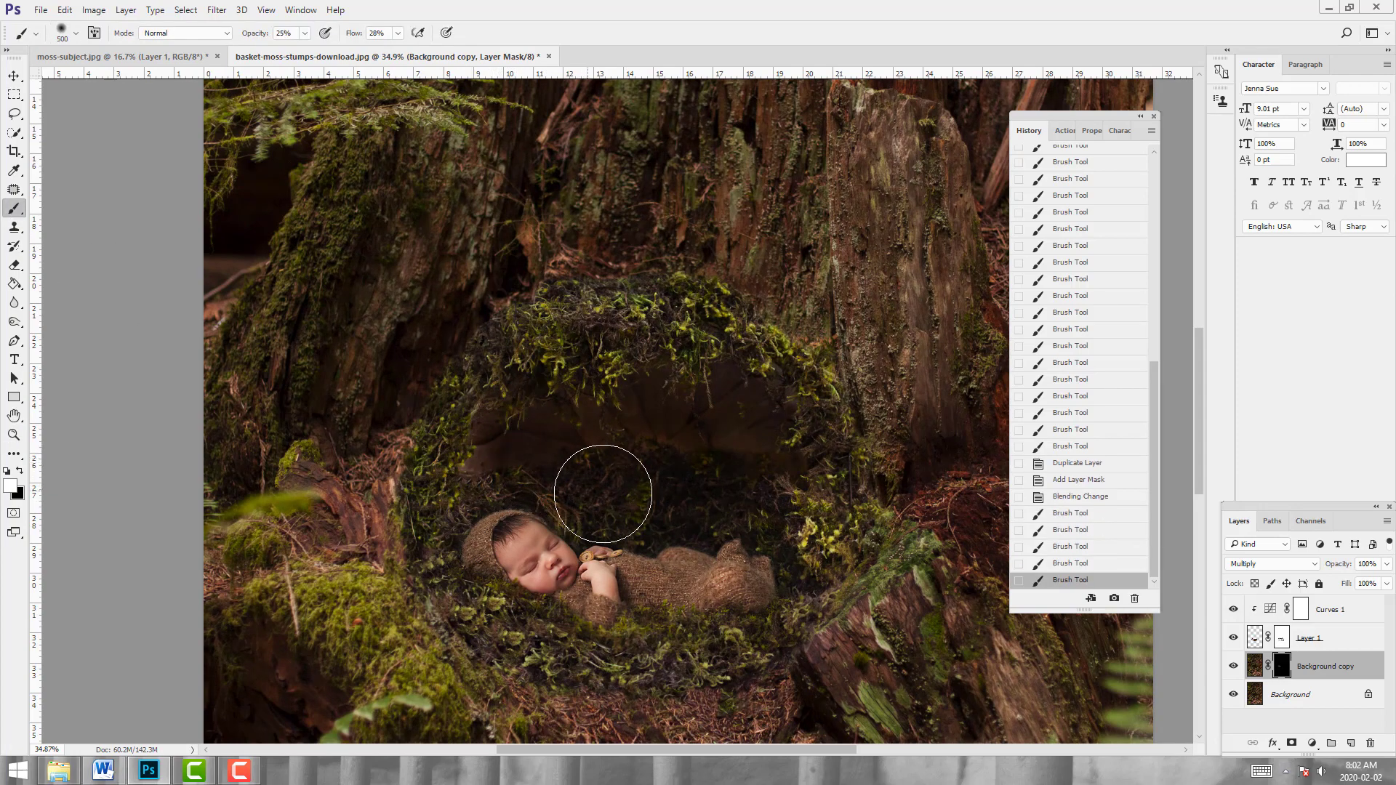
left_click(603, 492)
left_click(626, 517)
left_click(653, 531)
left_click(653, 533)
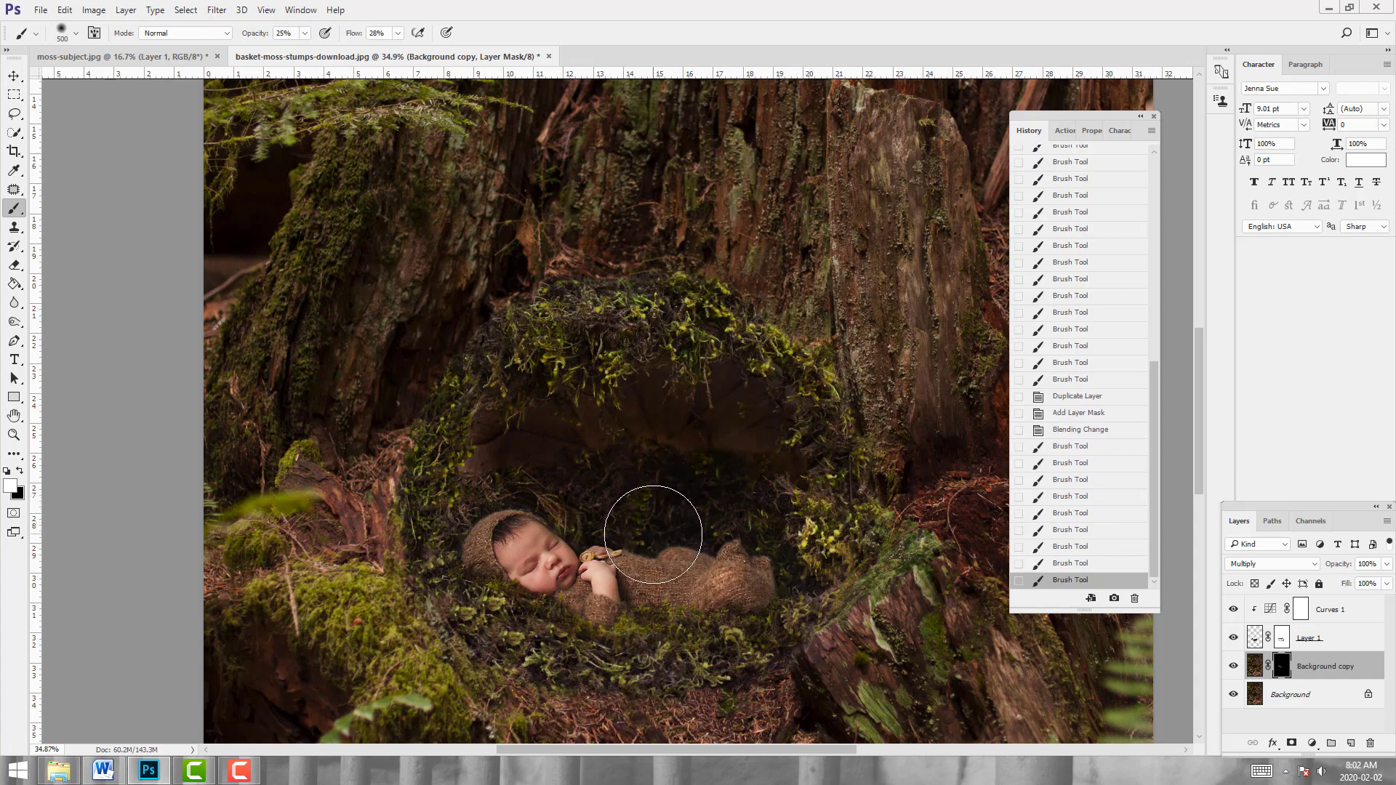
left_click(727, 515)
left_click(772, 522)
left_click(763, 436)
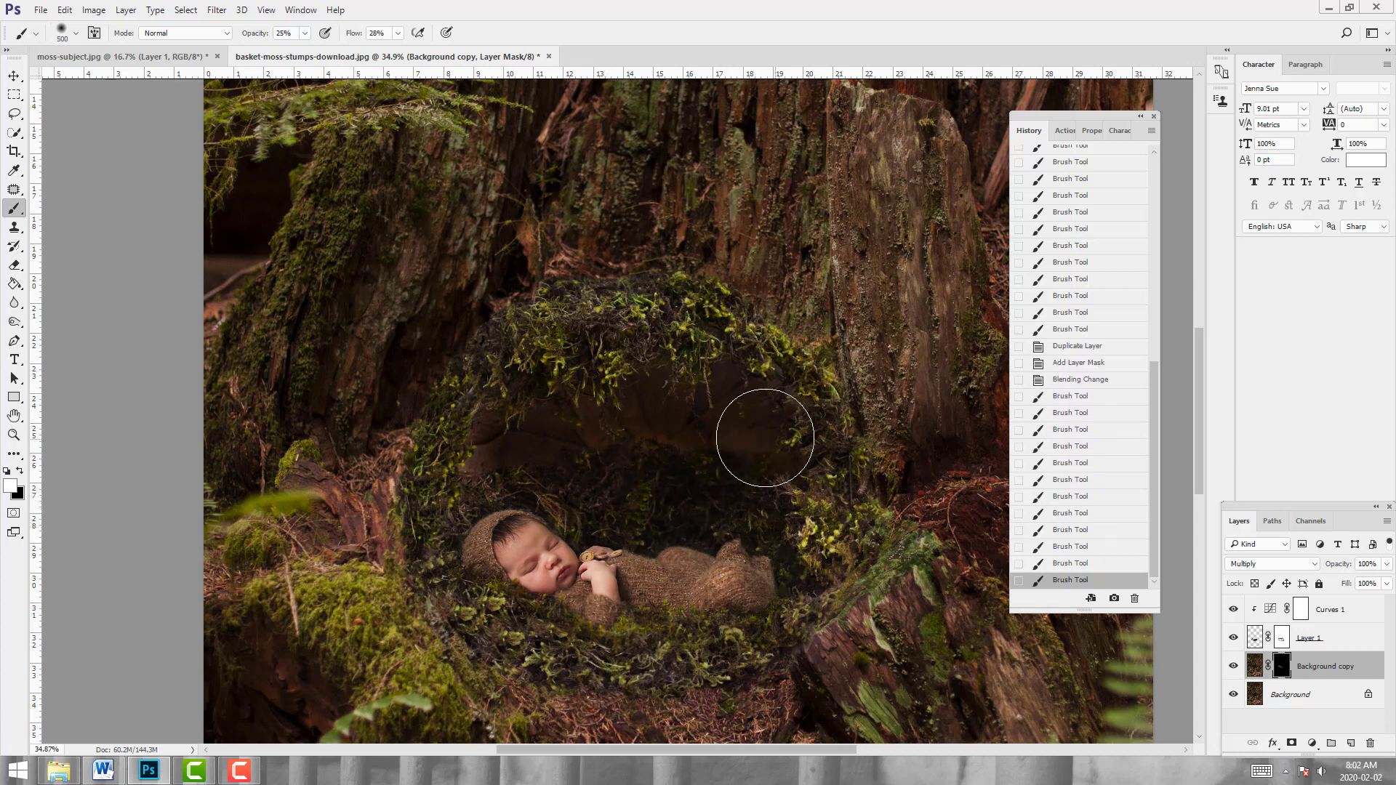
left_click(664, 436)
left_click(639, 437)
left_click(647, 448)
left_click(642, 451)
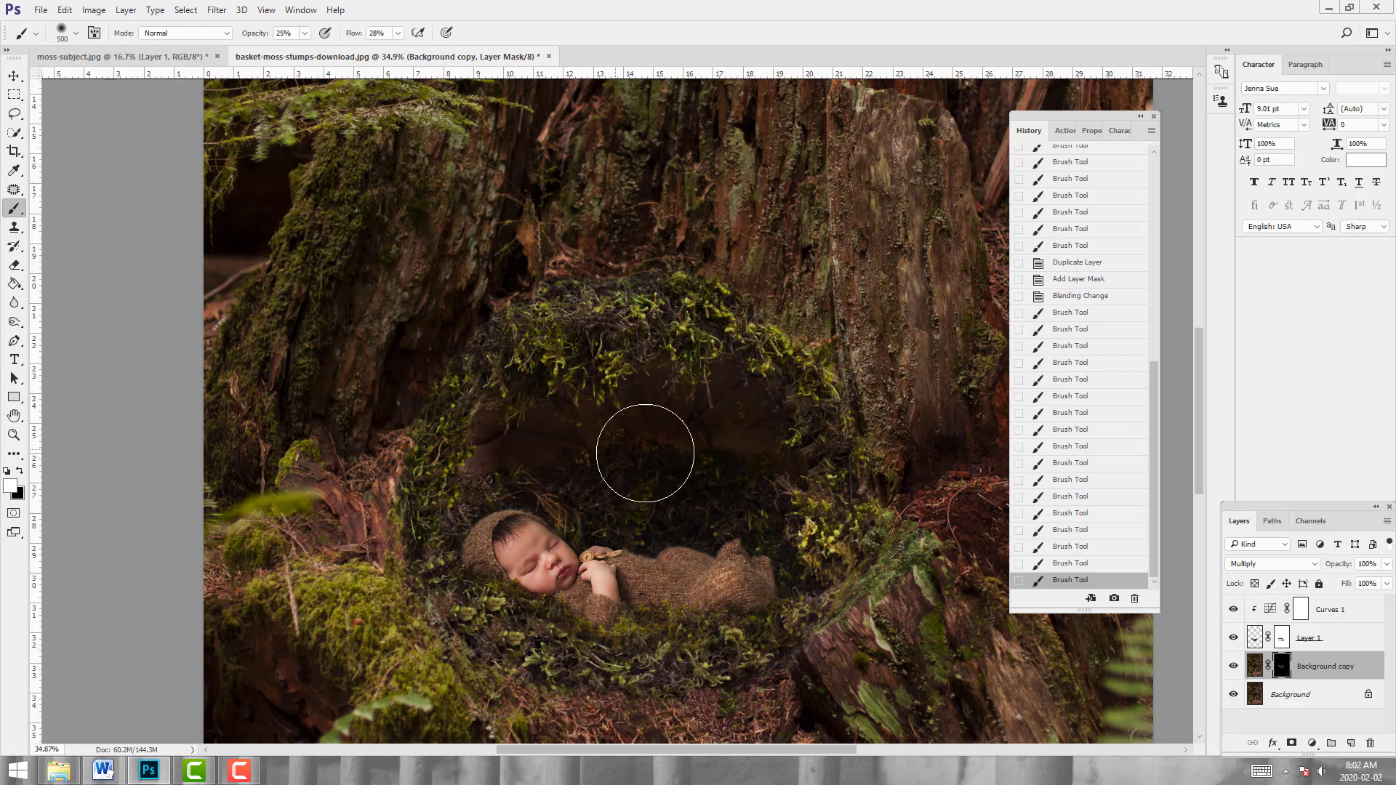
left_click(582, 444)
left_click(552, 440)
left_click(530, 436)
left_click(502, 443)
left_click(489, 460)
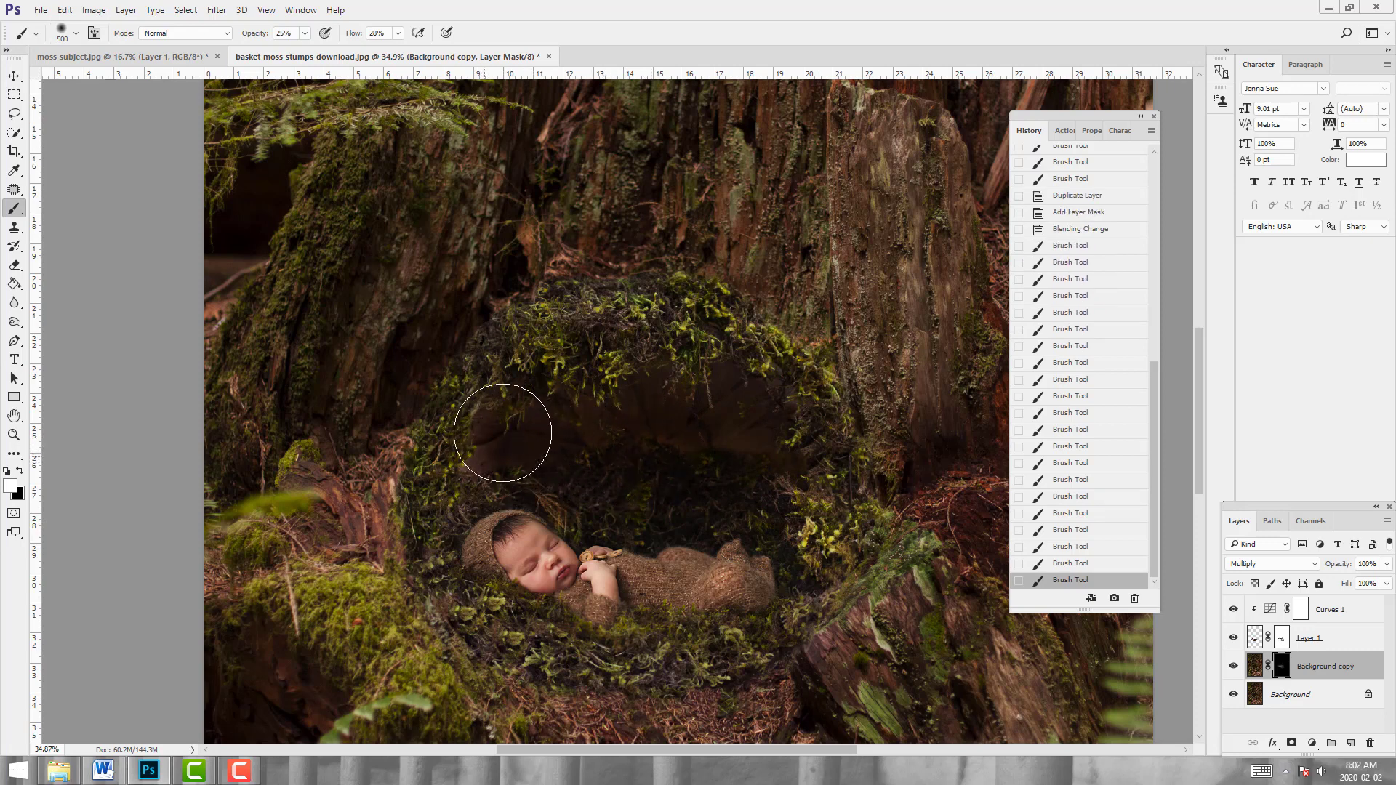
left_click(752, 420)
left_click(763, 460)
left_click(797, 477)
left_click(824, 527)
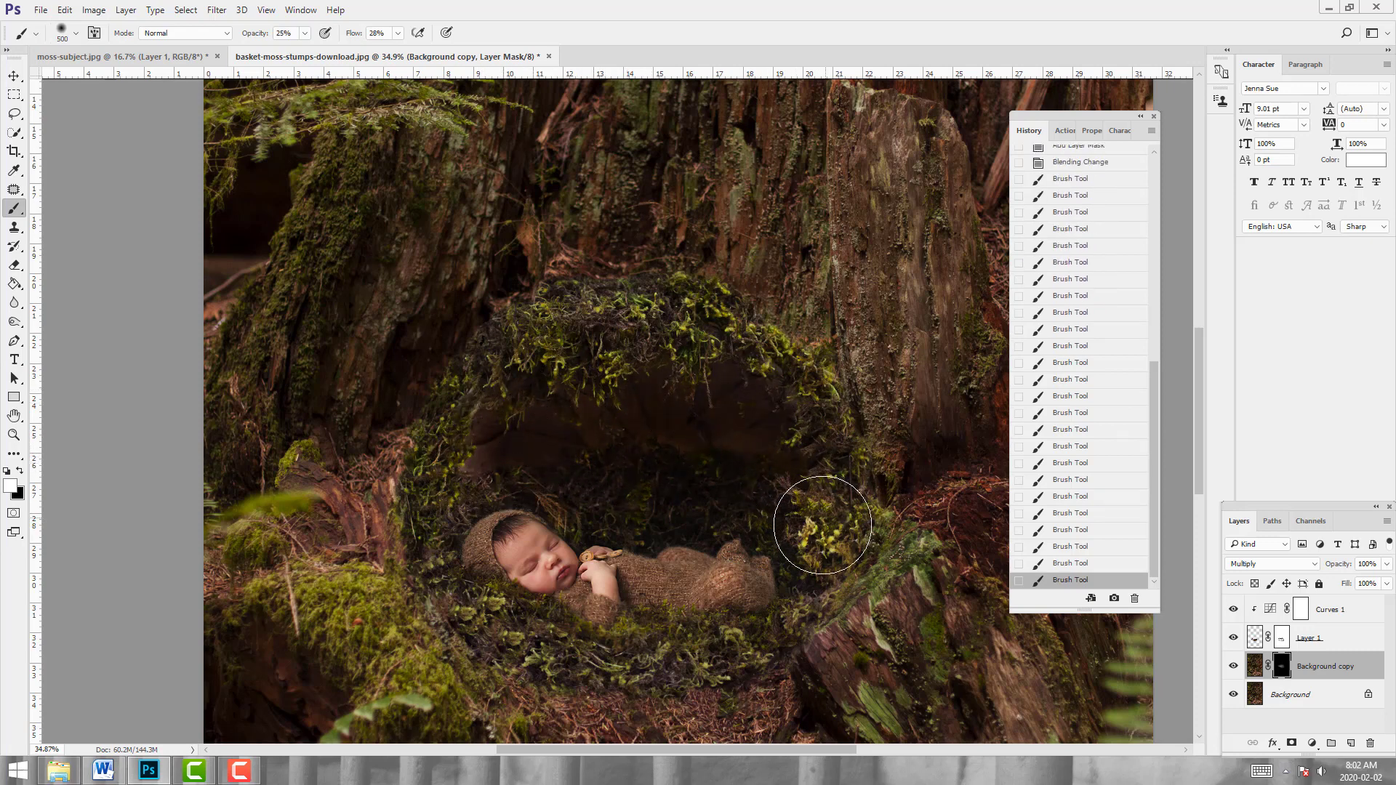
left_click(689, 518)
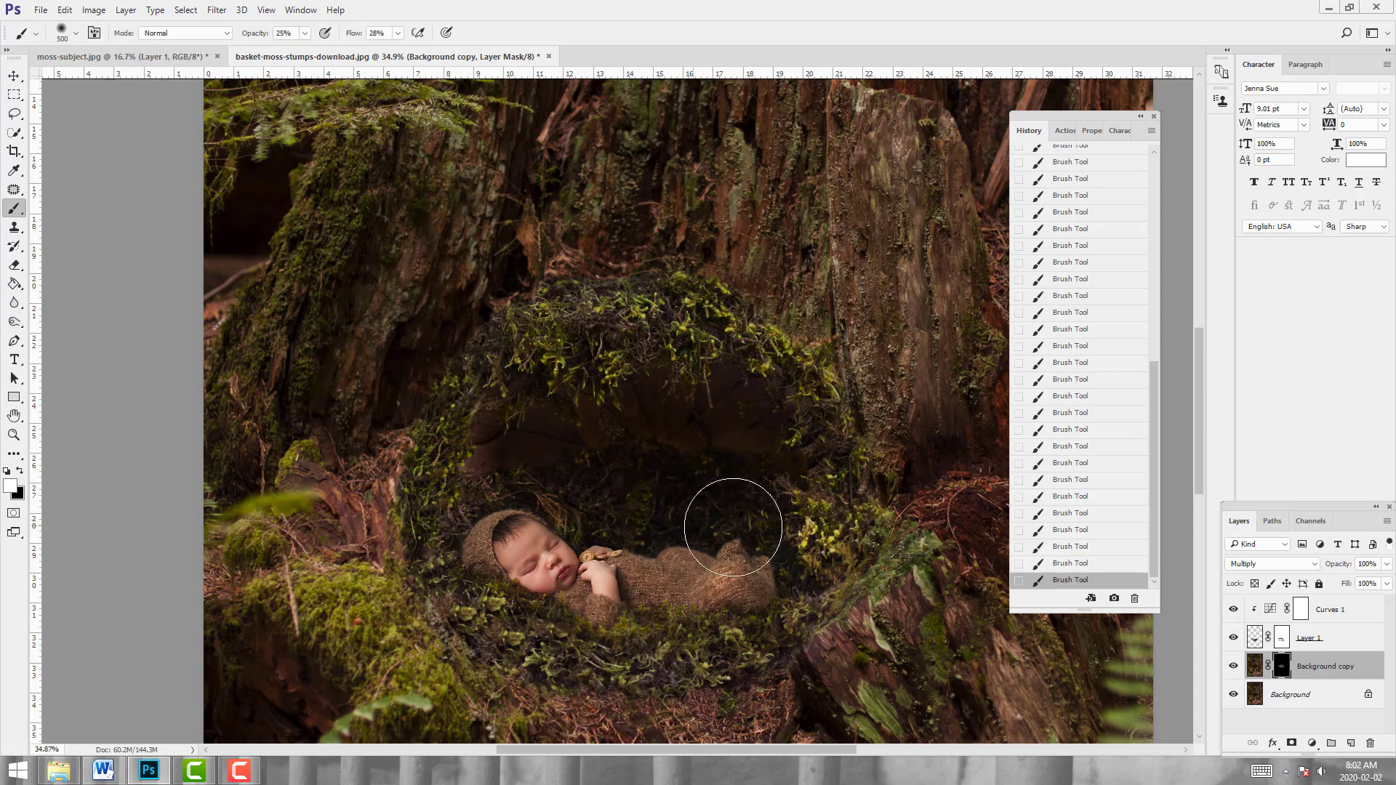
left_click(731, 532)
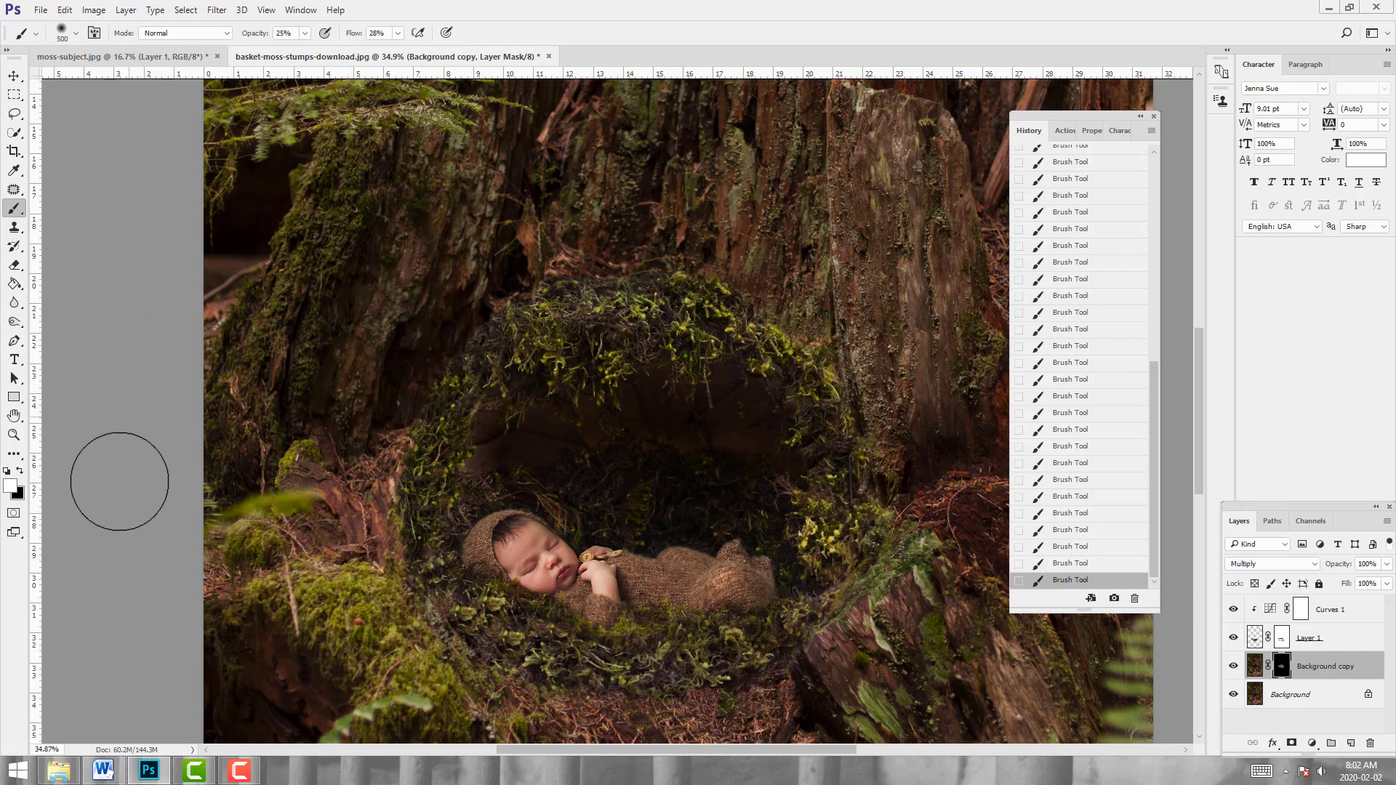
left_click(13, 434)
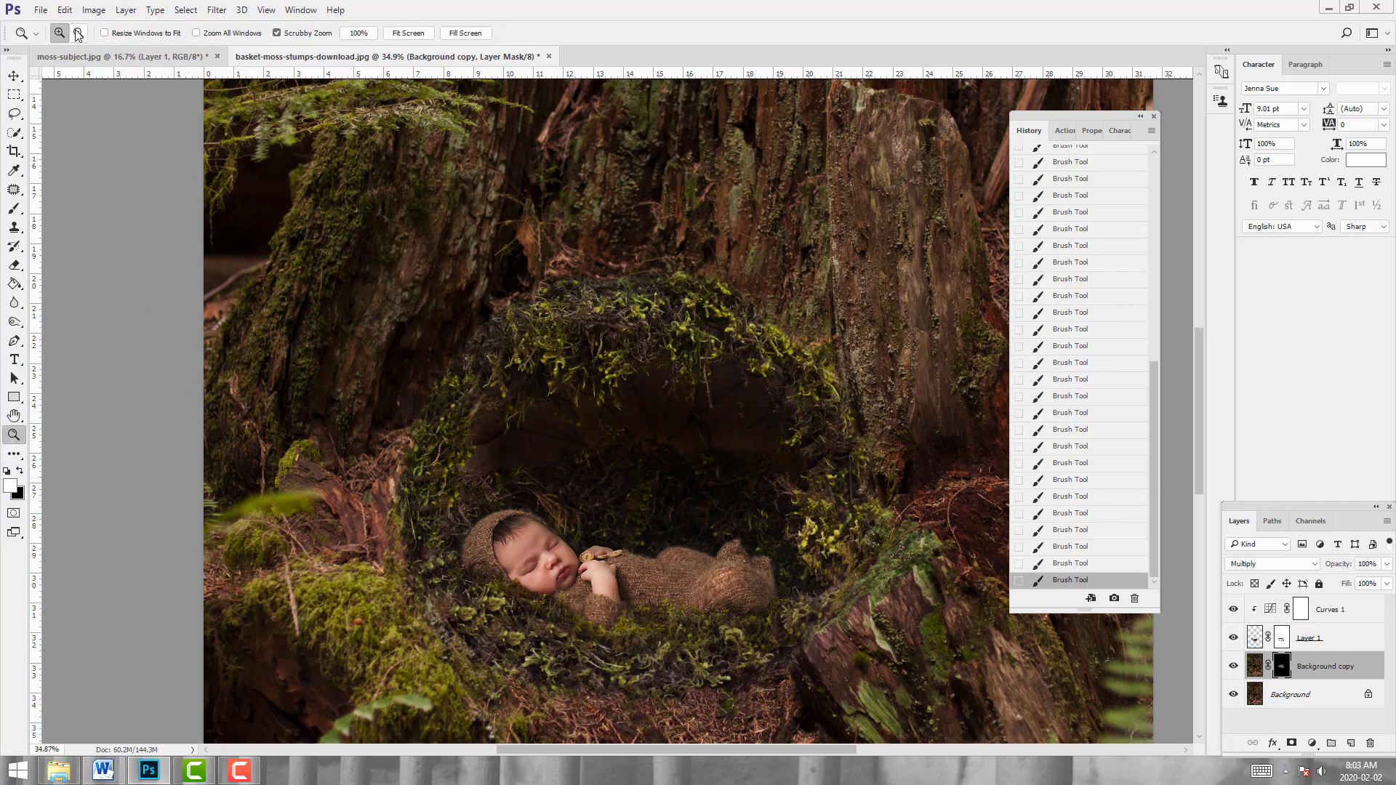
left_click(79, 33)
left_click(676, 422)
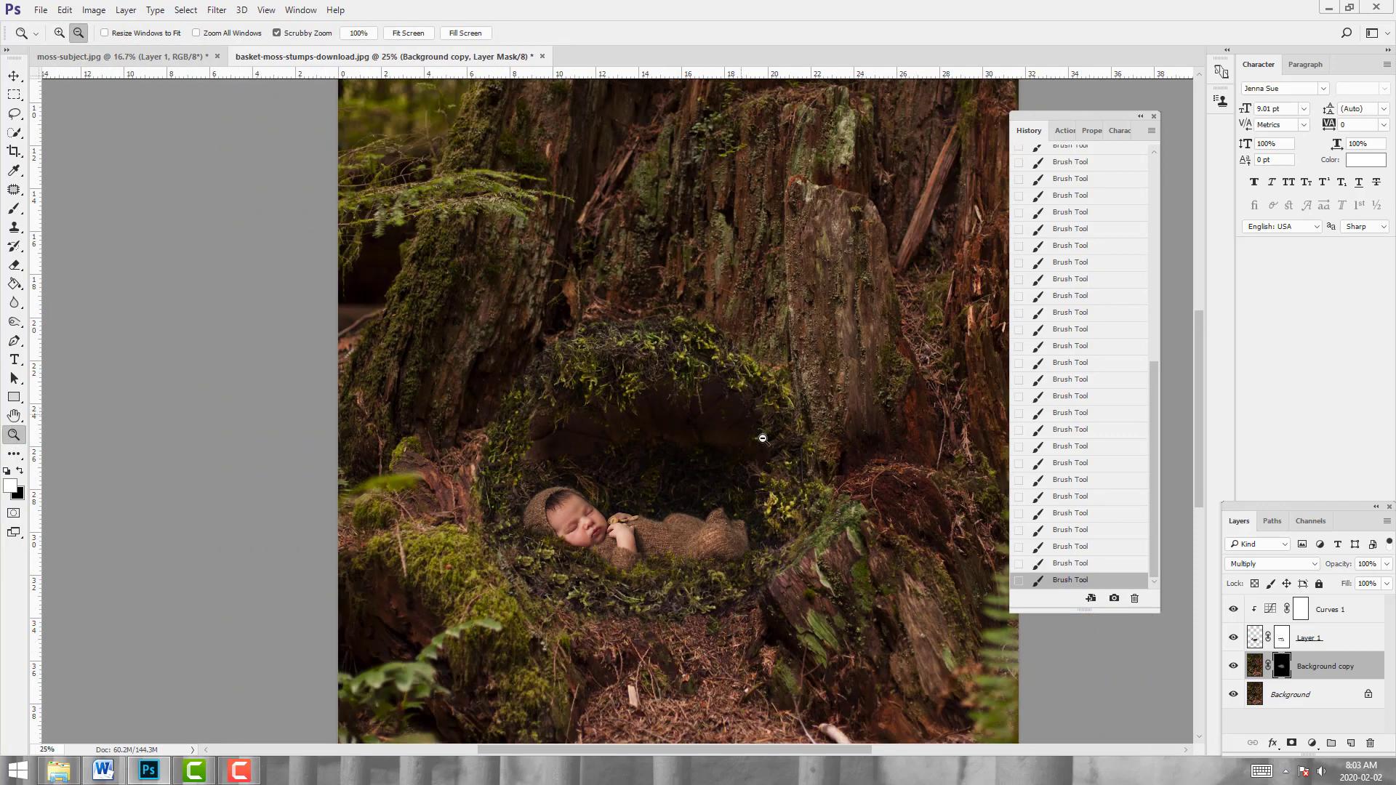
Compare the basket's shadows with the Background copy layer hidden and shown
left_click(800, 445)
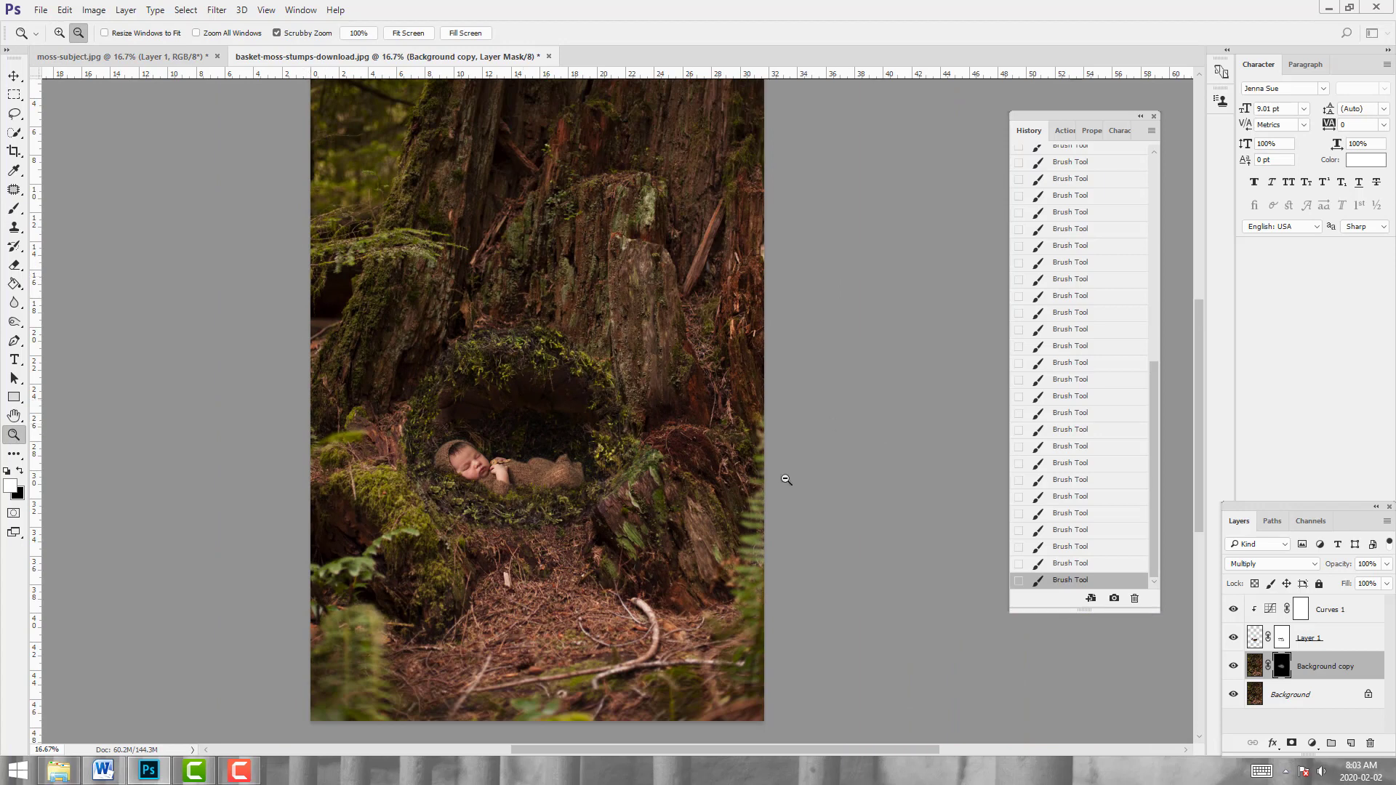
left_click(1234, 666)
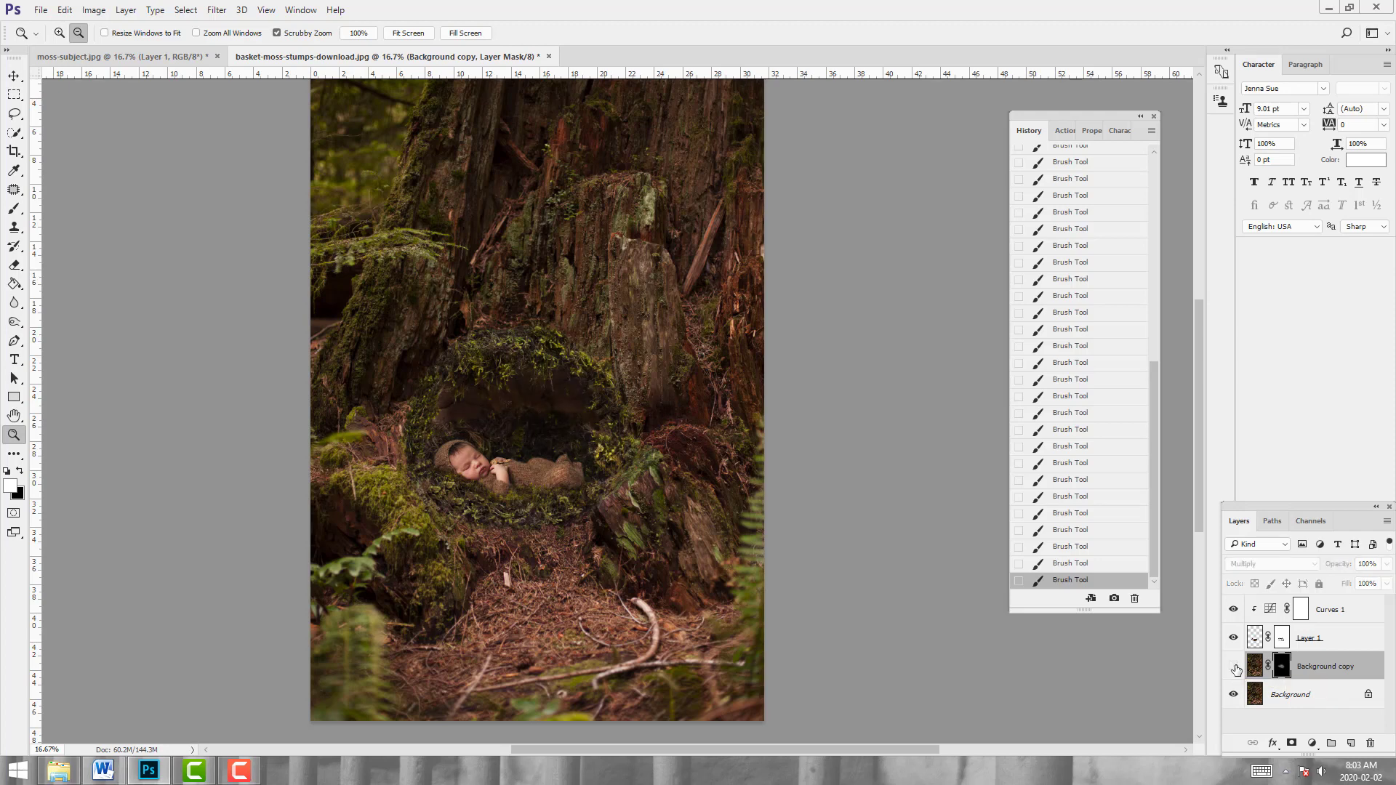
left_click(1233, 666)
left_click(1235, 668)
left_click(1235, 667)
left_click(1234, 668)
left_click(1235, 667)
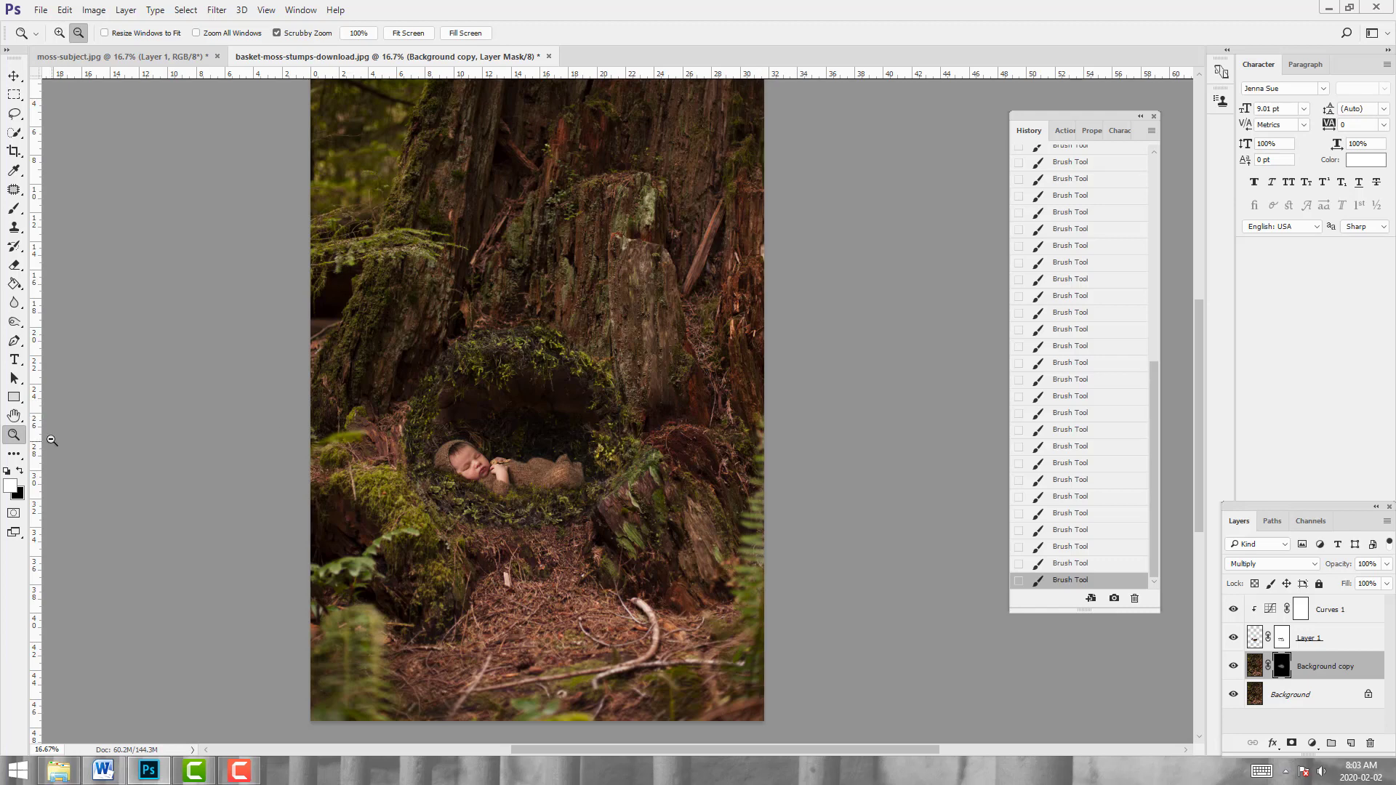
Examine the composite up close and as a whole, and compare it with the original moss-subject.jpg photo
left_click(58, 33)
left_click(264, 373)
left_click(79, 32)
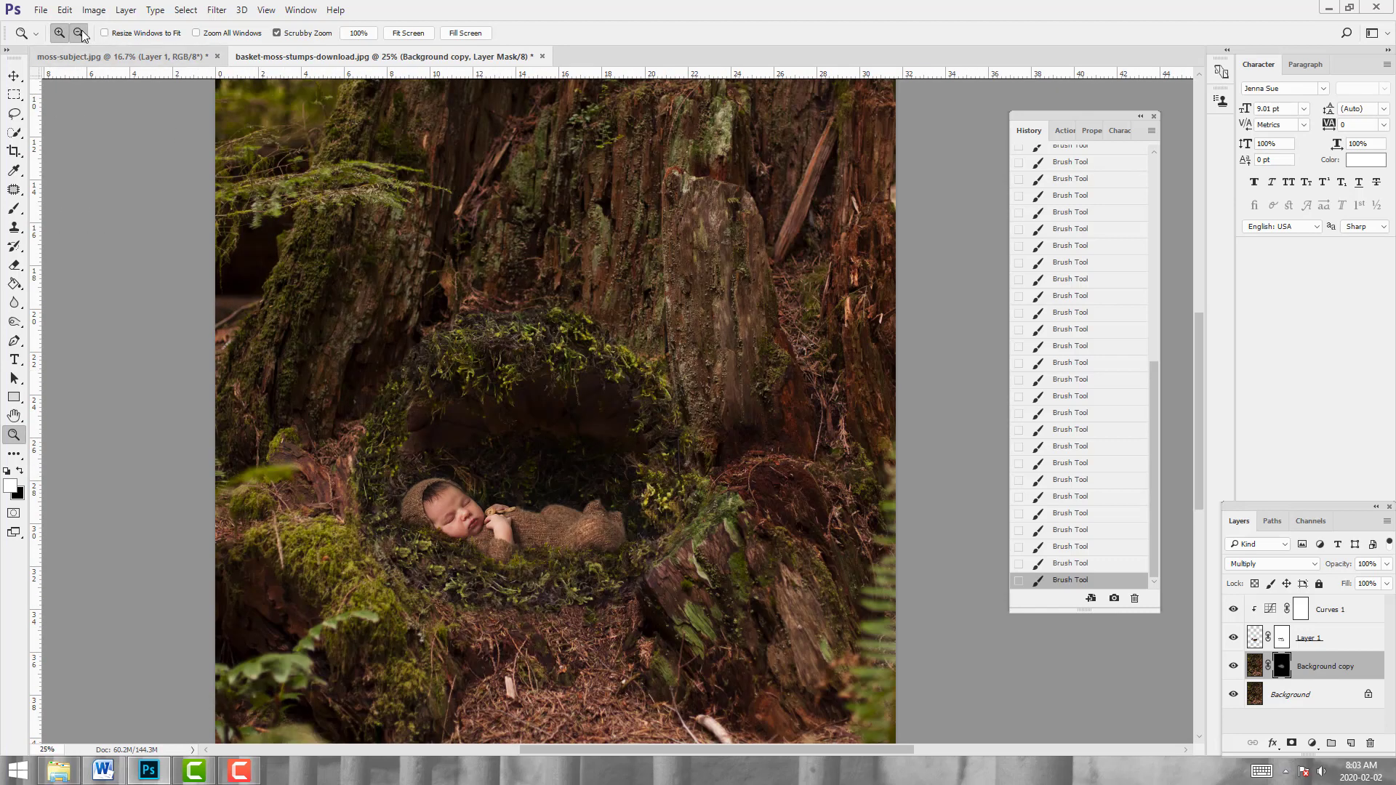
left_click(472, 325)
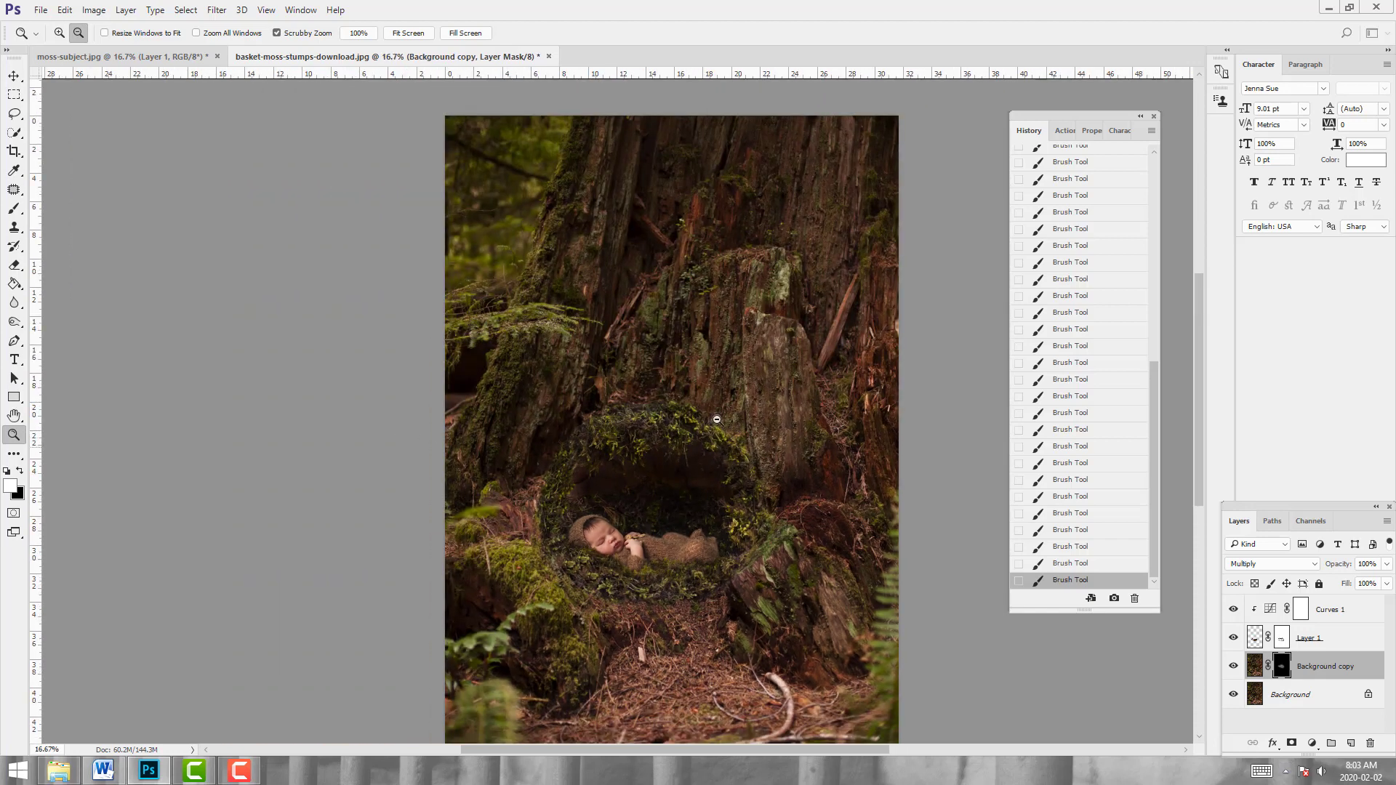
scroll(749, 485, "down", 1)
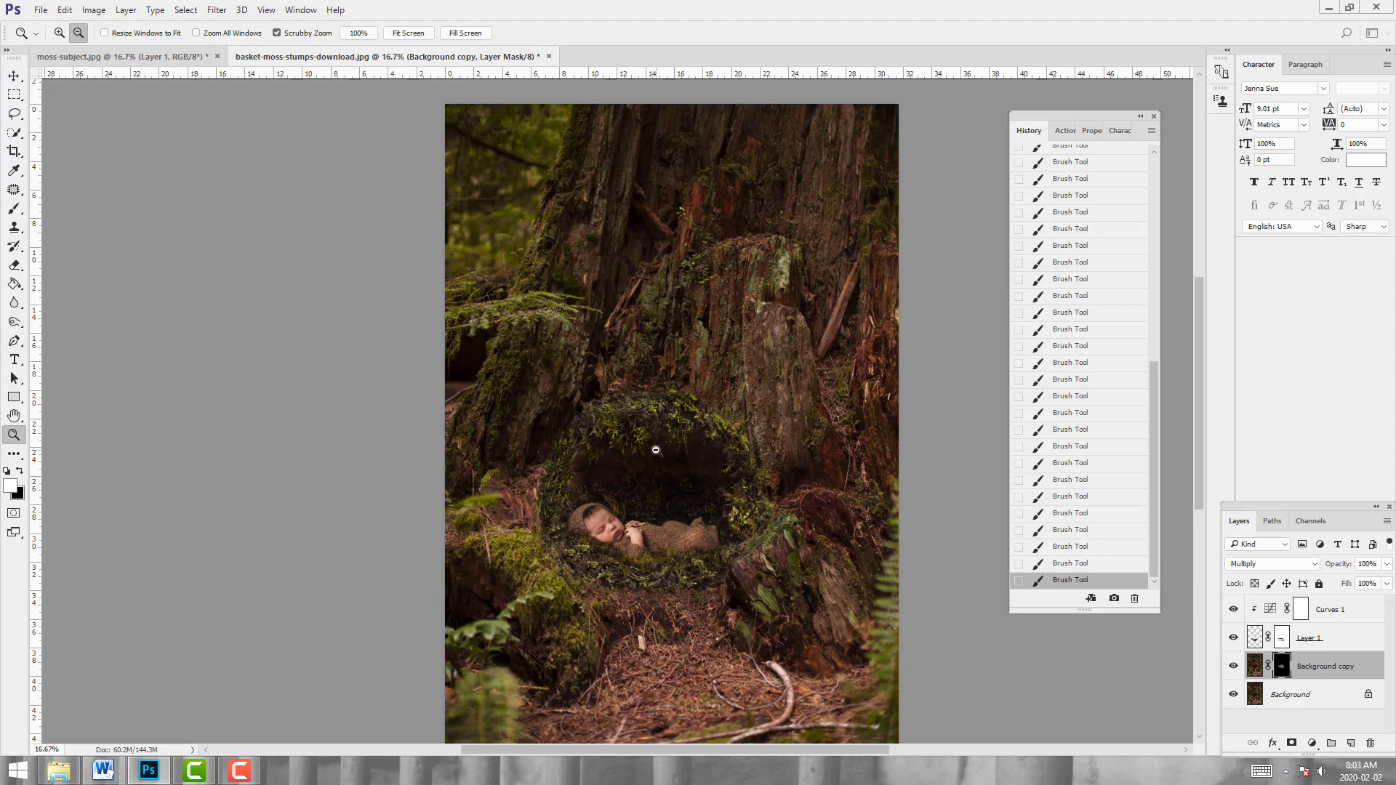
scroll(519, 480, "down", 8)
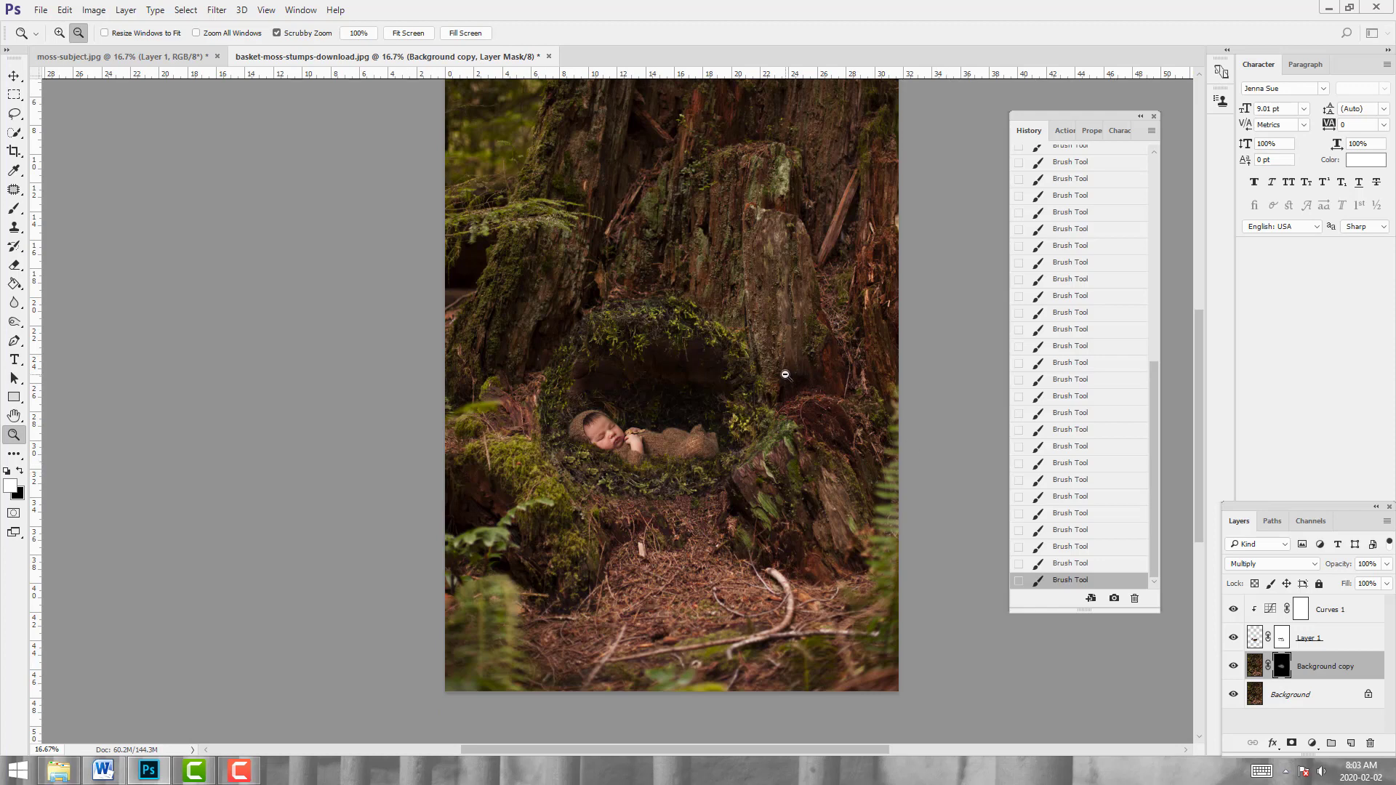
left_click(163, 57)
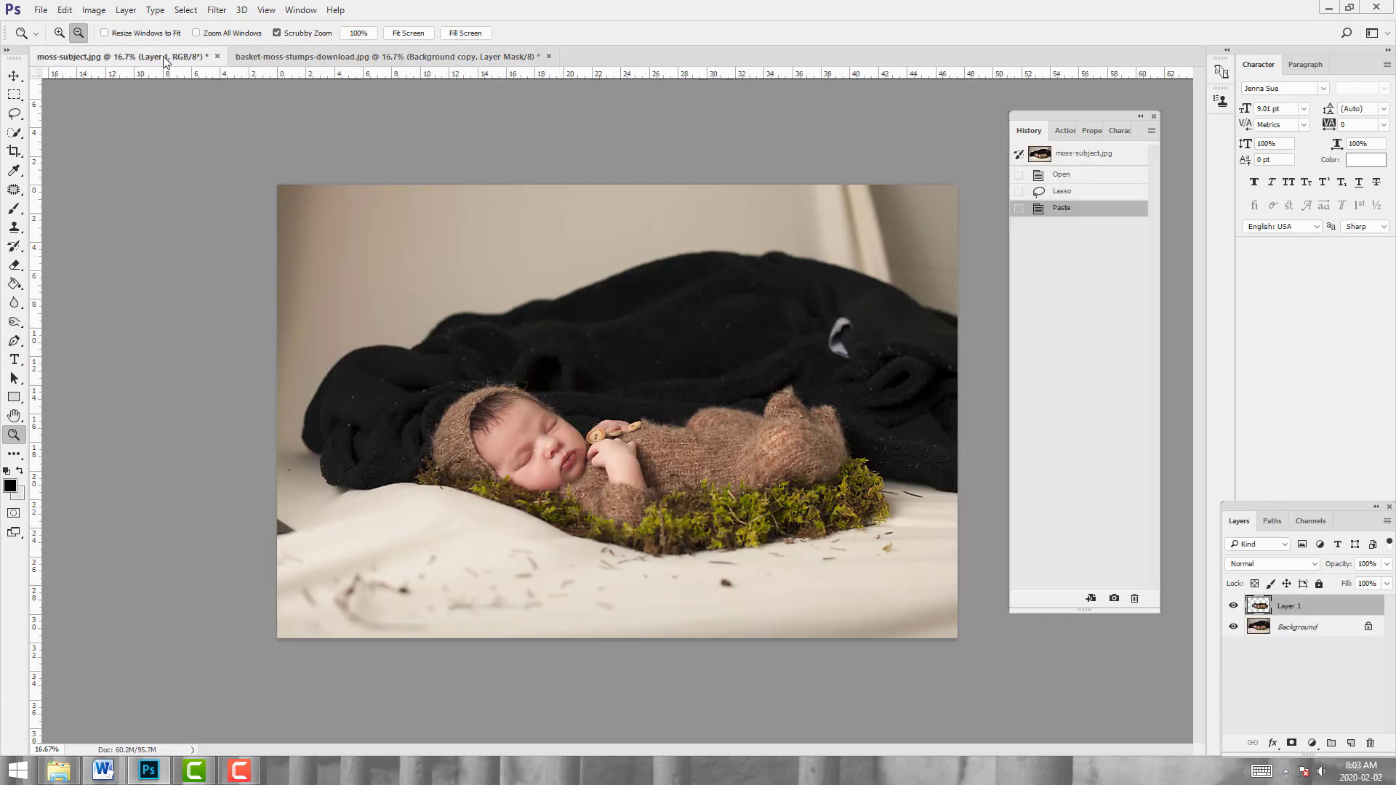
left_click(343, 56)
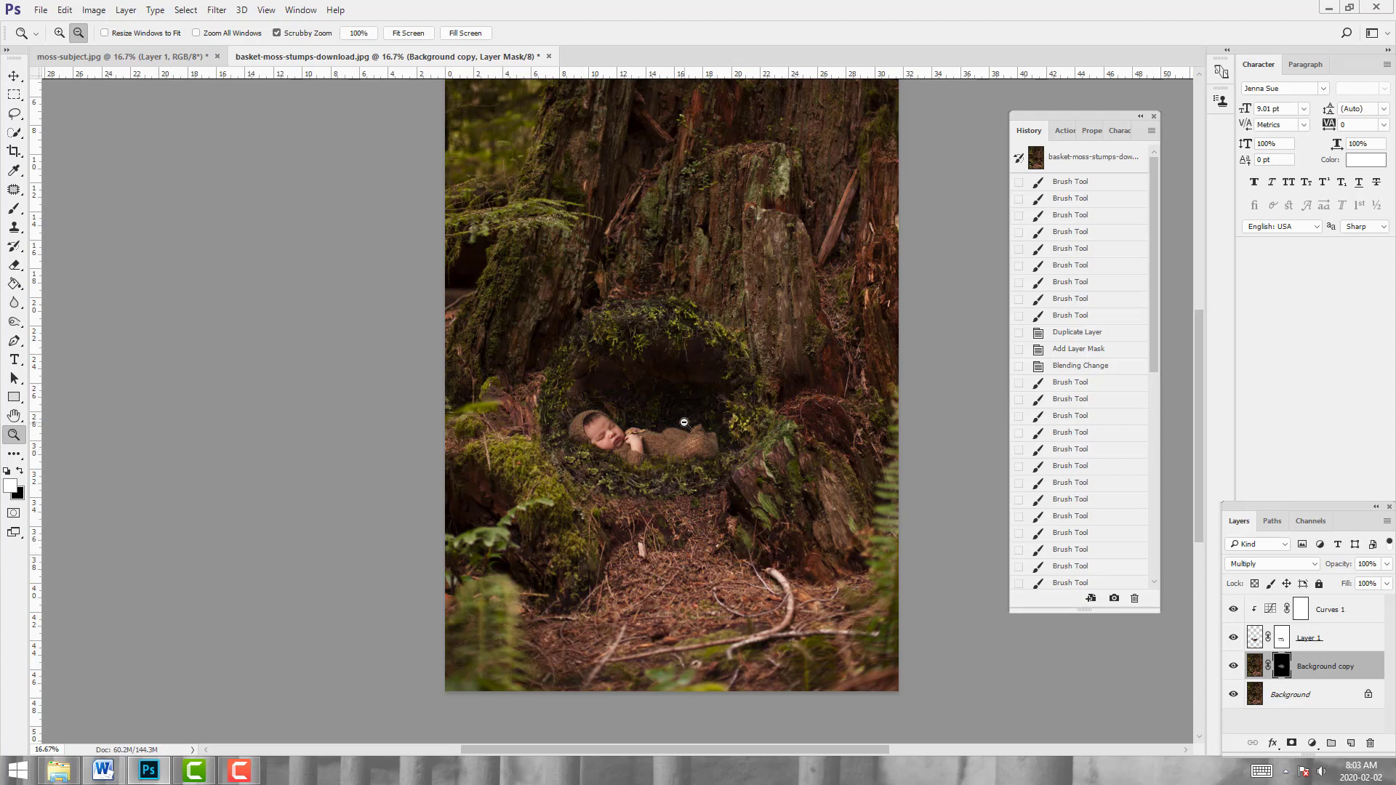
Add a new layer above Curves 1 and fill it with black
left_click(1327, 610)
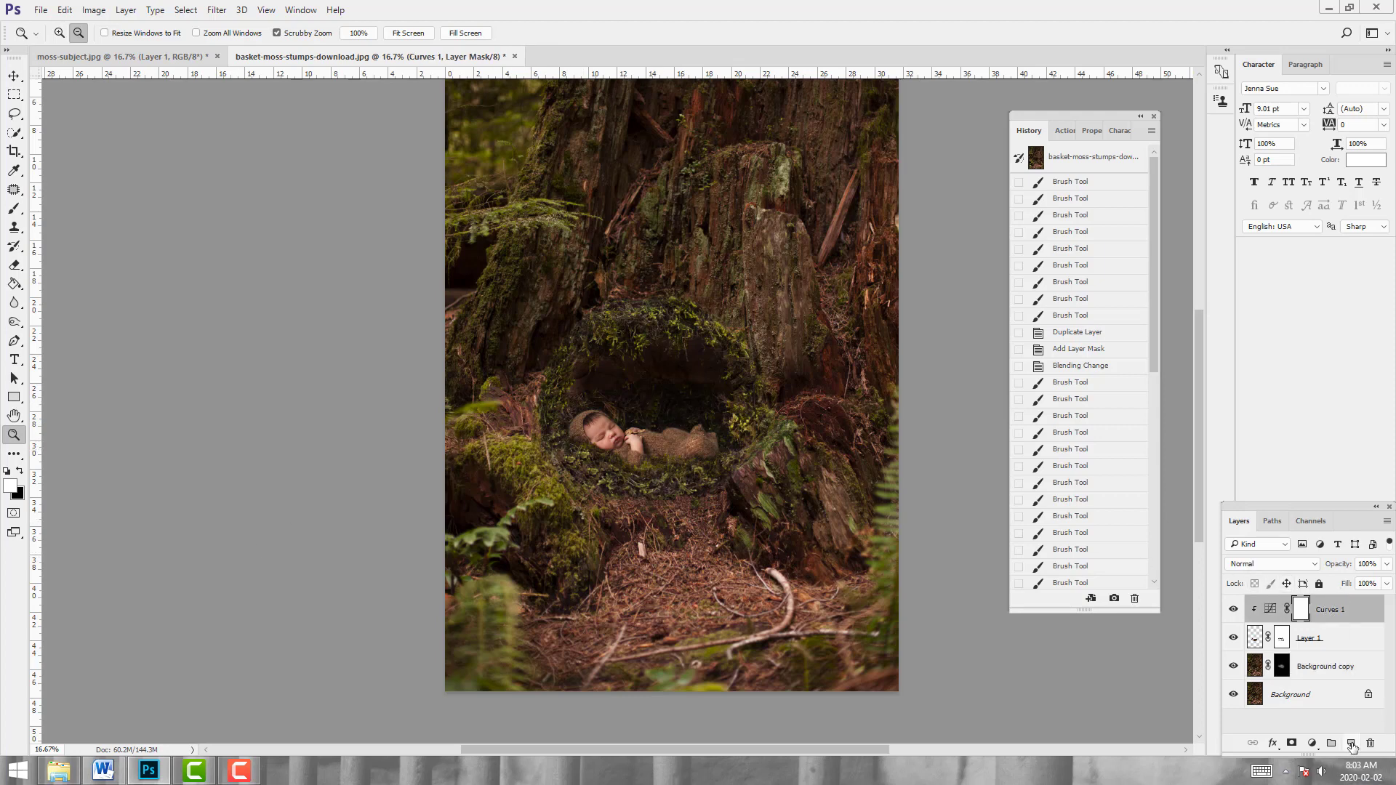
left_click(1351, 743)
key("x")
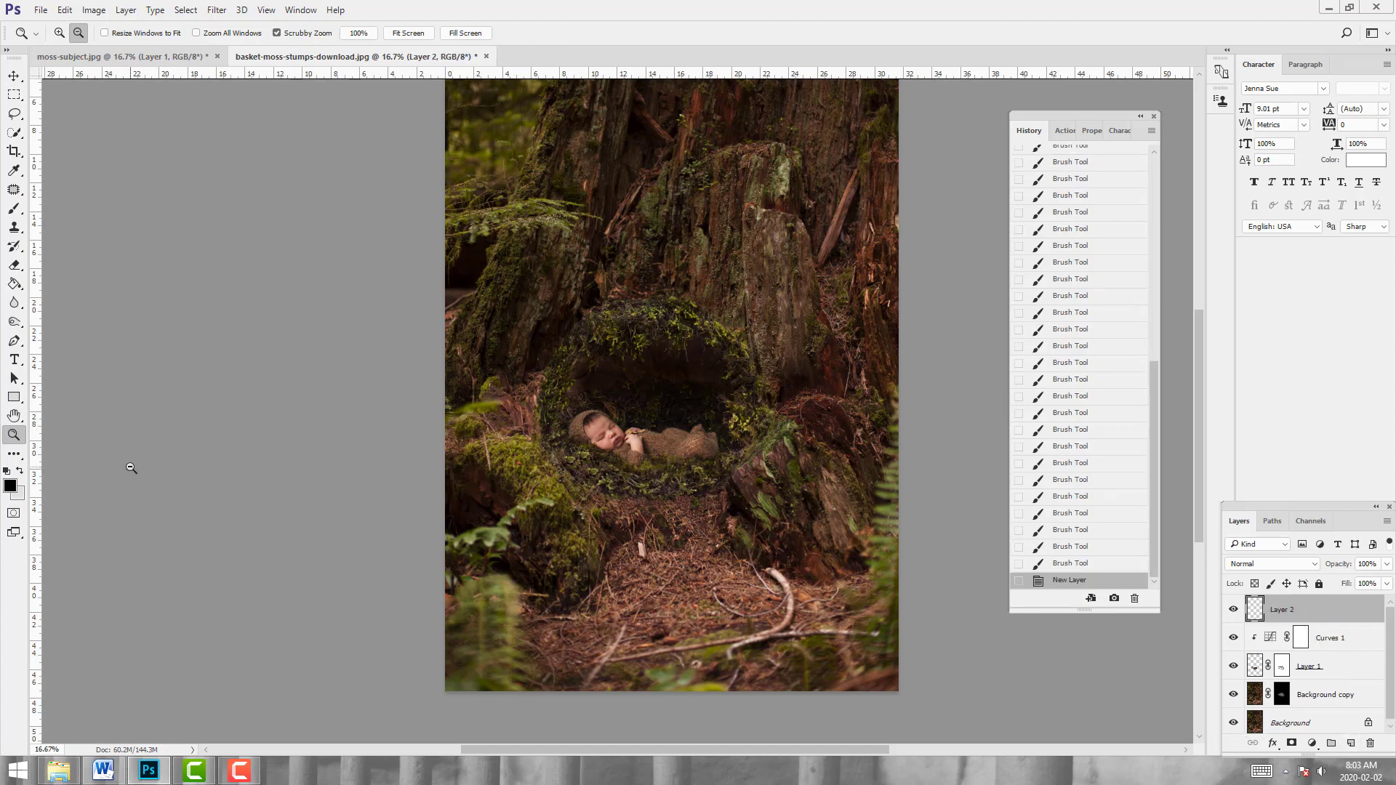
left_click(13, 284)
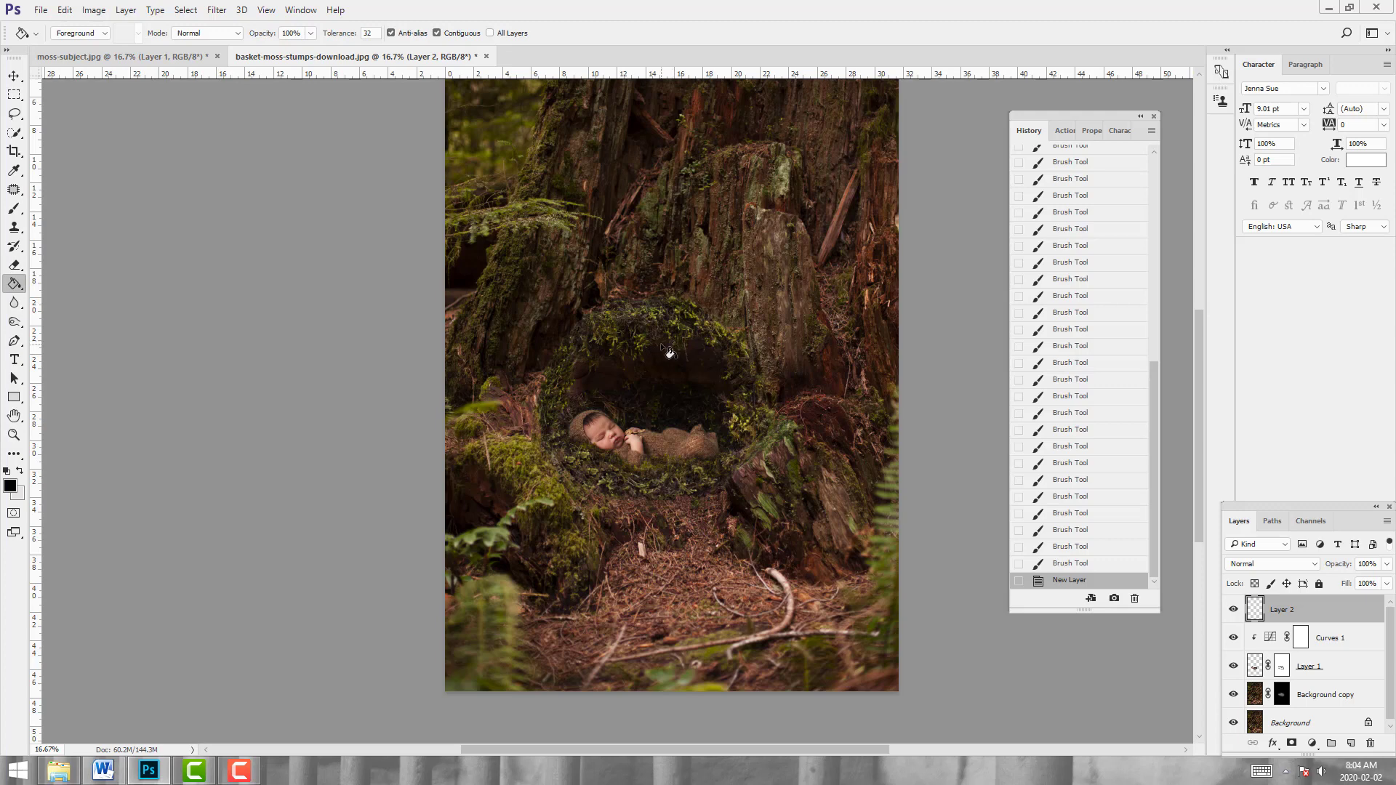
left_click(669, 353)
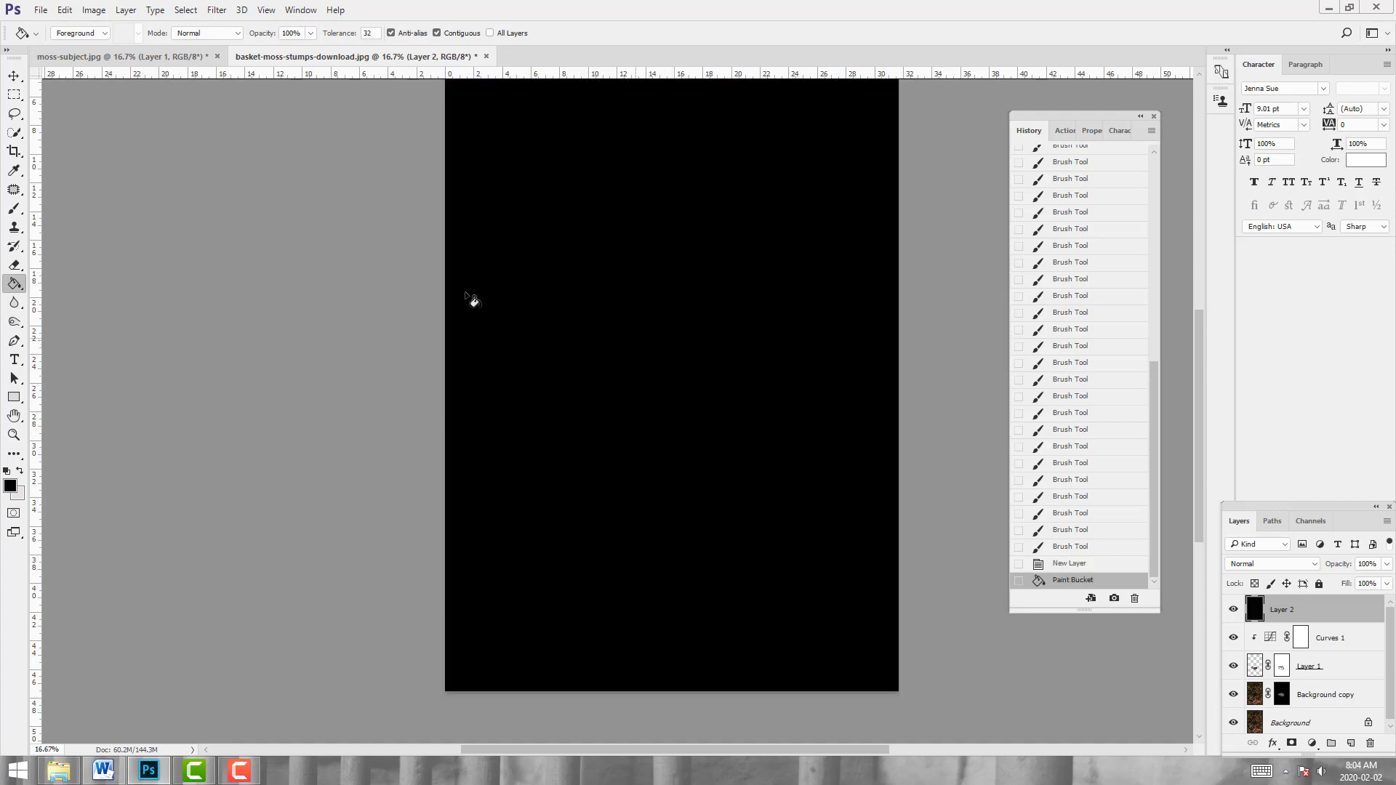
Set the brush colour to a light golden yellow, about #f6d37f, and reduce the brush size to 175 px
left_click(14, 209)
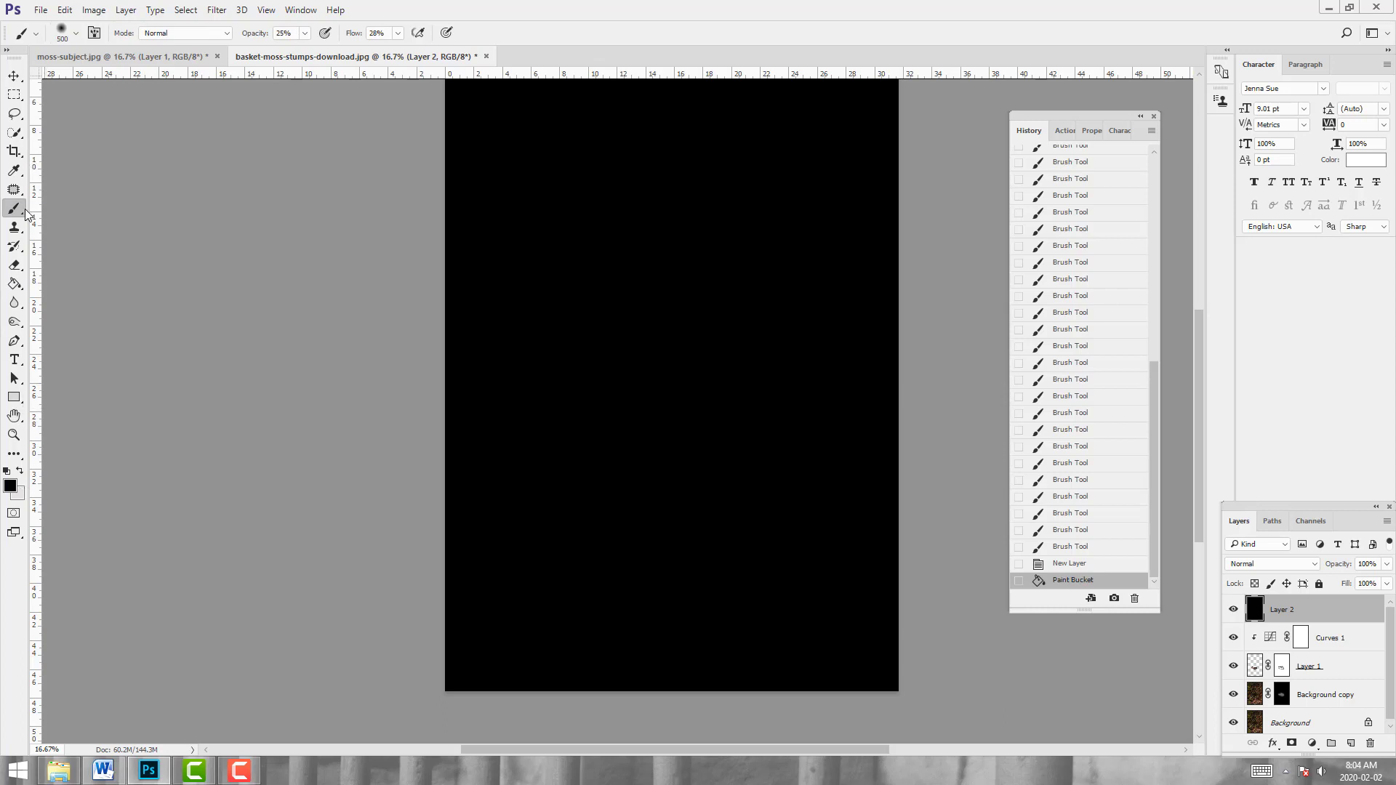
left_click(10, 486)
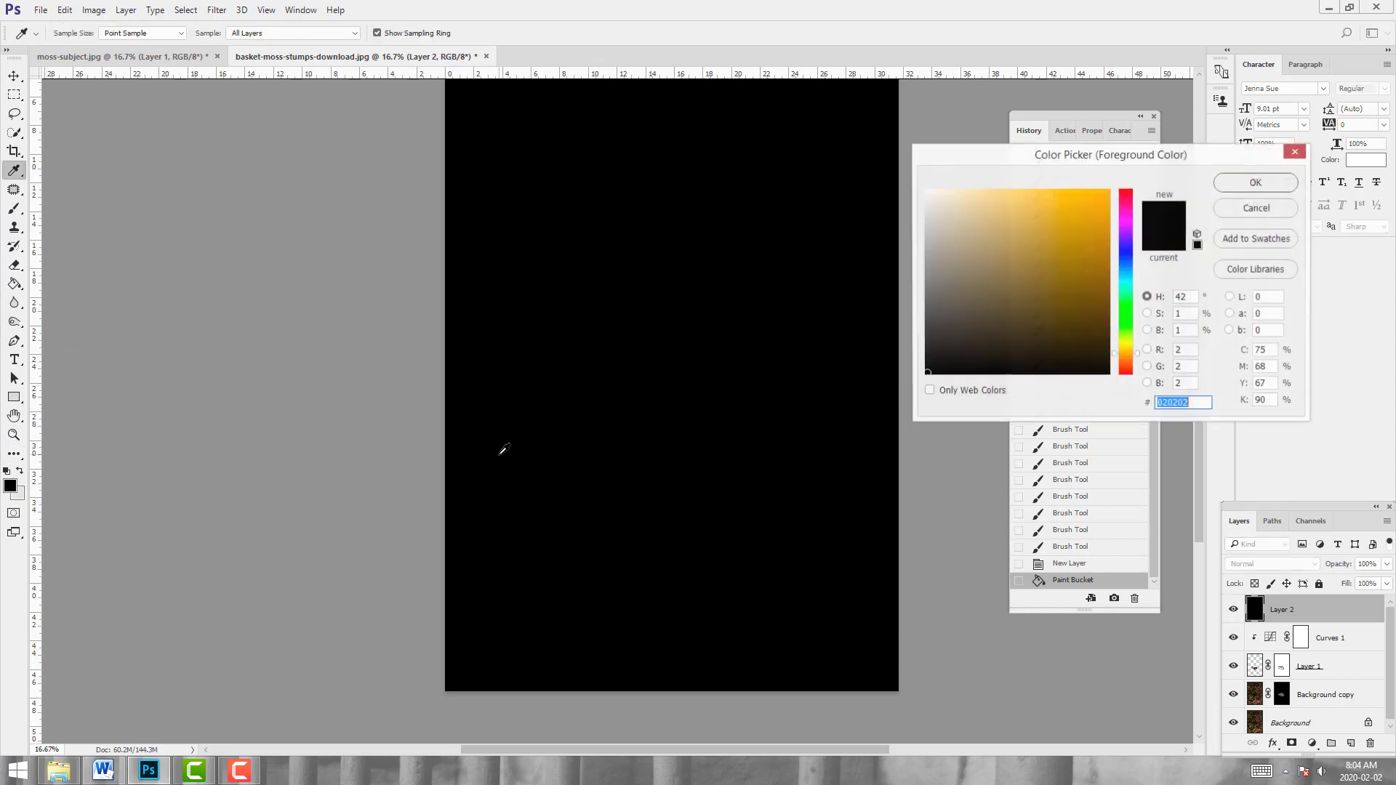
left_click_drag(1078, 248, 1025, 194)
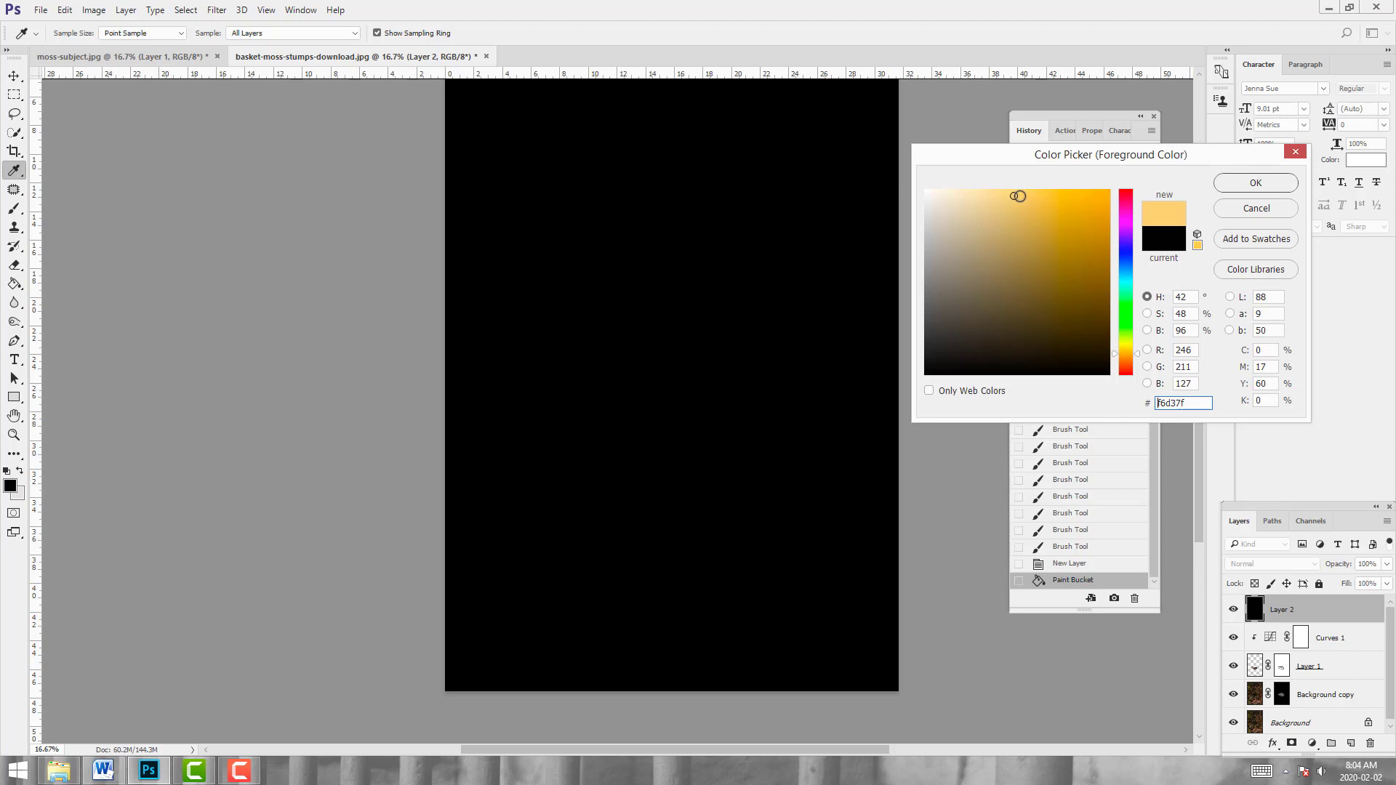
left_click(1255, 183)
key("b")
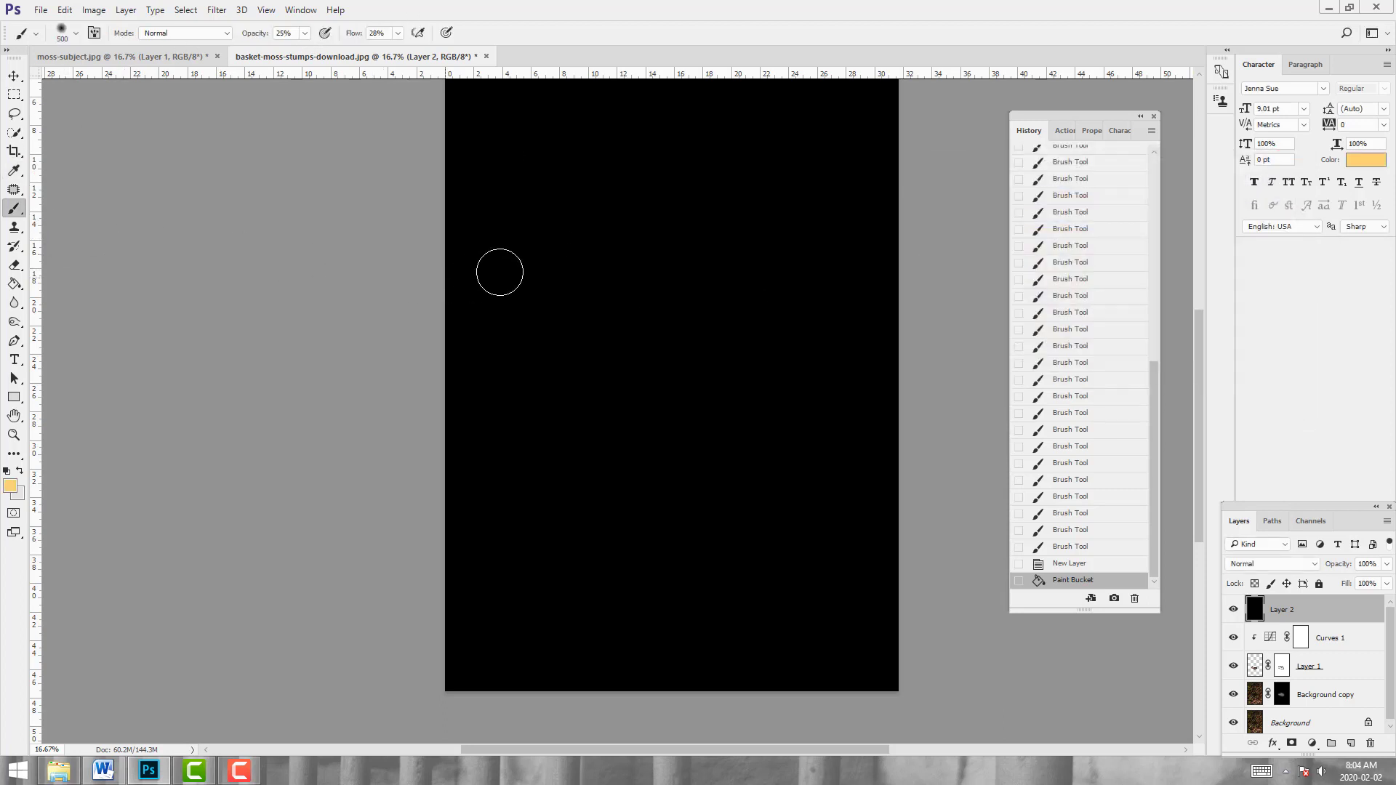
key("bracketleft")
key("bracketleft")
key("bracketleft")
key("bracketleft")
key("bracketleft")
Add a new layer above the black fill and paint long golden diagonal rays descending rightward from the canvas's left side
left_click(1351, 743)
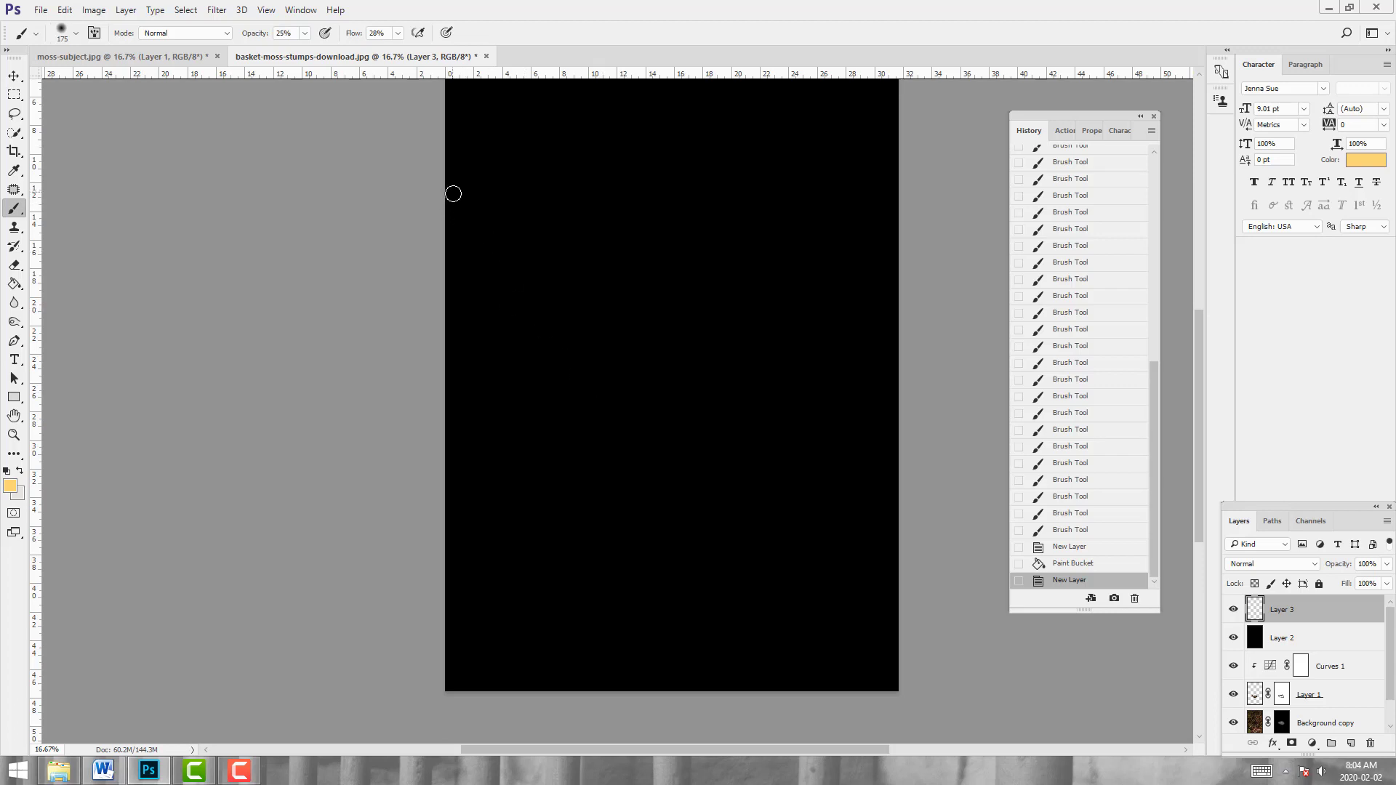
left_click_drag(453, 193, 647, 366)
left_click_drag(468, 152, 744, 413)
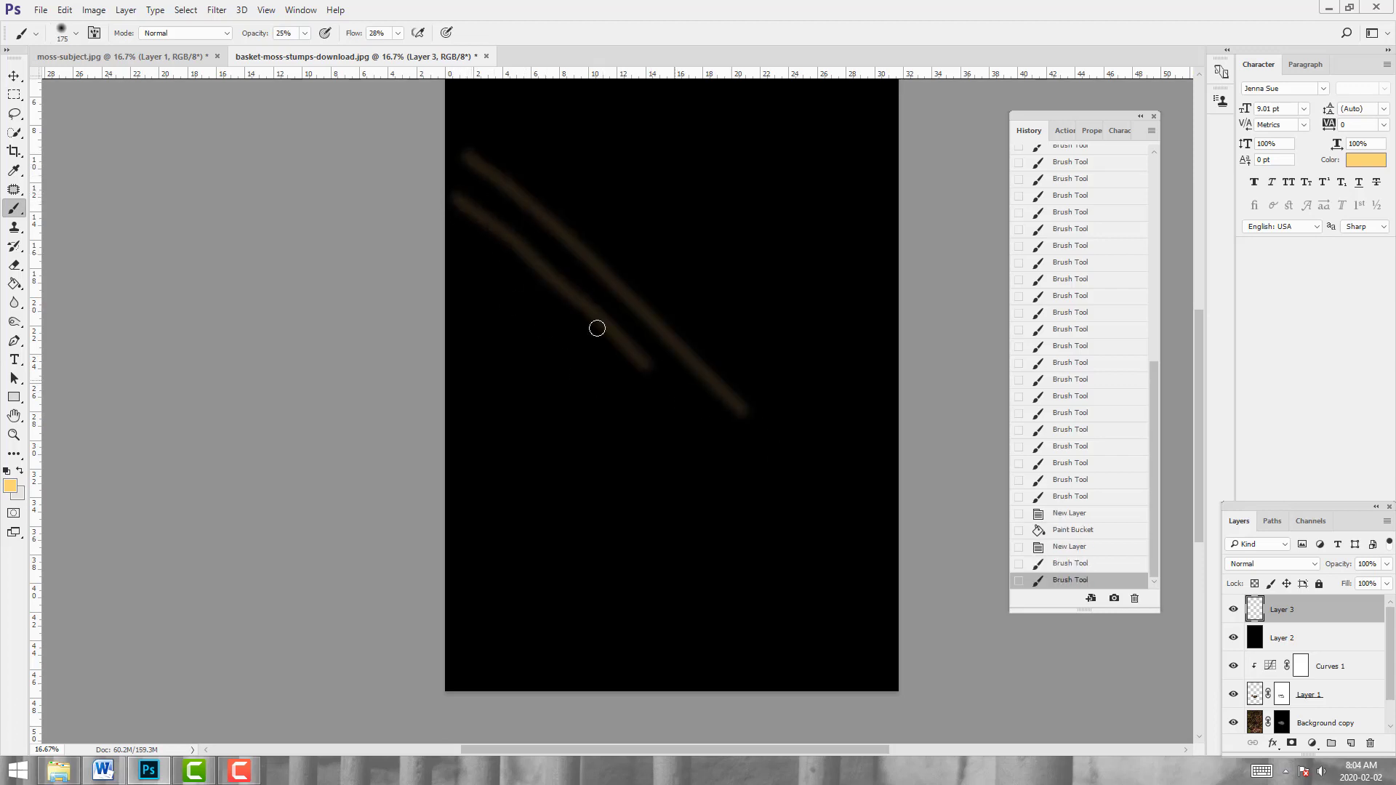
left_click_drag(471, 259, 707, 521)
left_click_drag(461, 296, 668, 498)
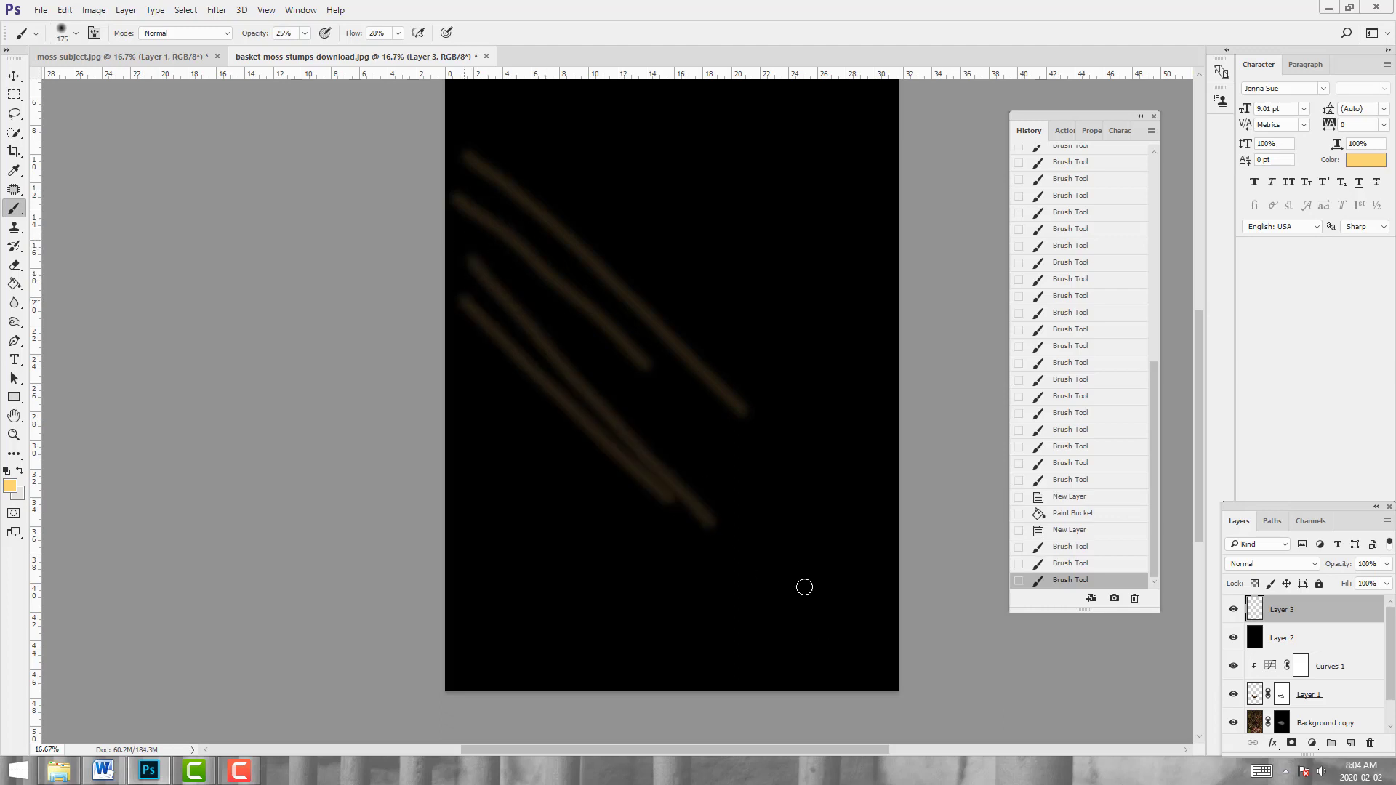
left_click_drag(465, 110, 906, 485)
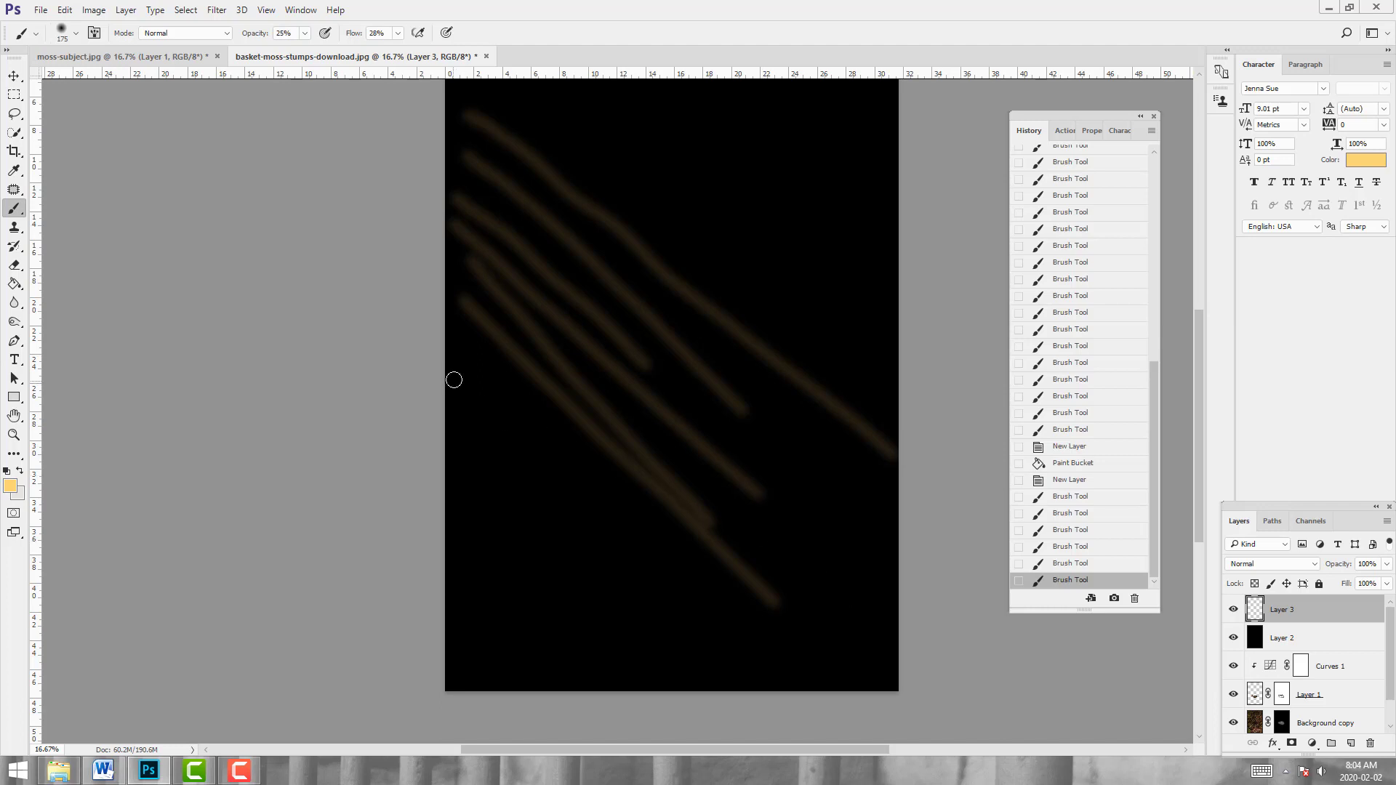
left_click_drag(447, 359, 636, 556)
left_click_drag(457, 320, 603, 459)
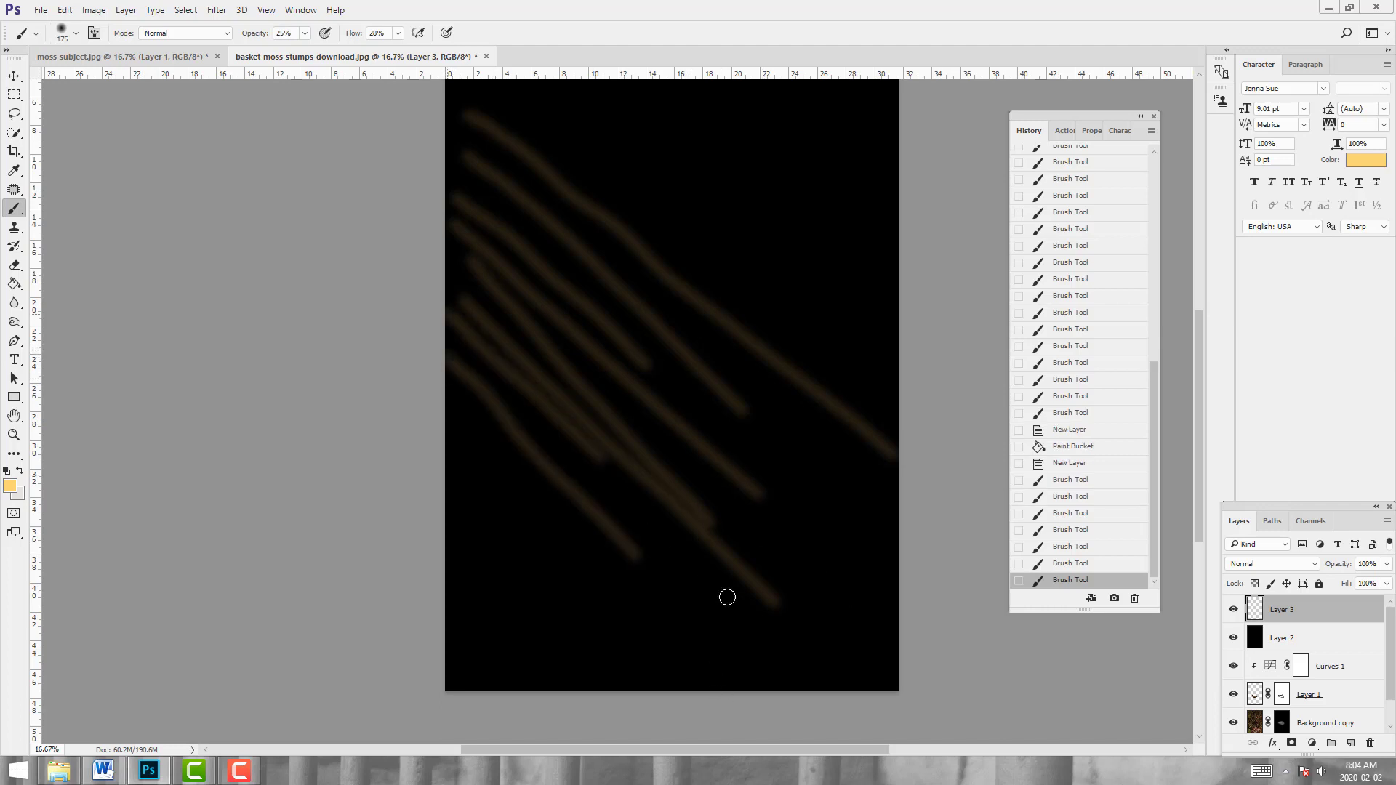
left_click_drag(440, 405, 597, 573)
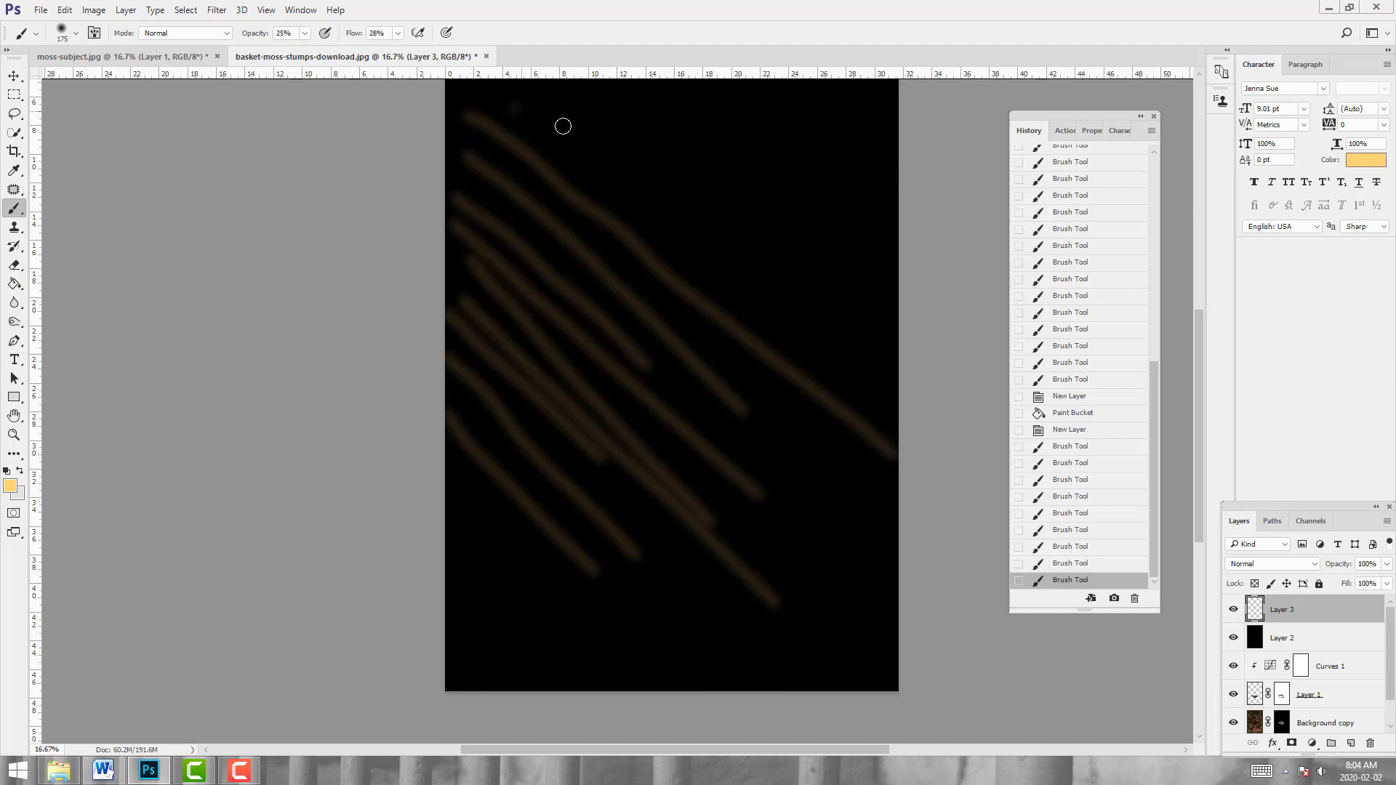
Paint more diagonal rays from the canvas's top edge on Layer 3 and thicken the upper-left corner with short strokes
left_click_drag(513, 106, 827, 347)
left_click_drag(499, 80, 773, 265)
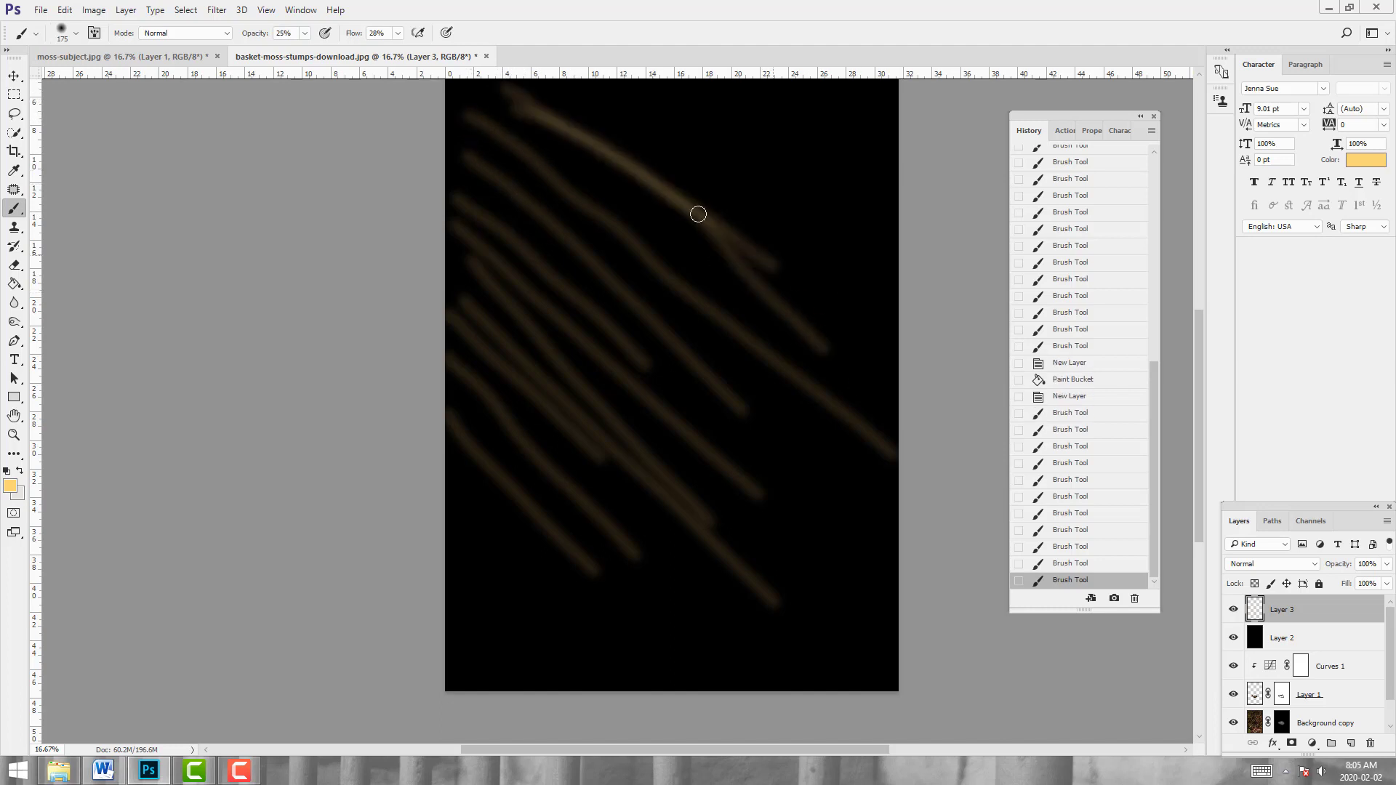
left_click_drag(495, 105, 742, 275)
left_click_drag(459, 91, 564, 206)
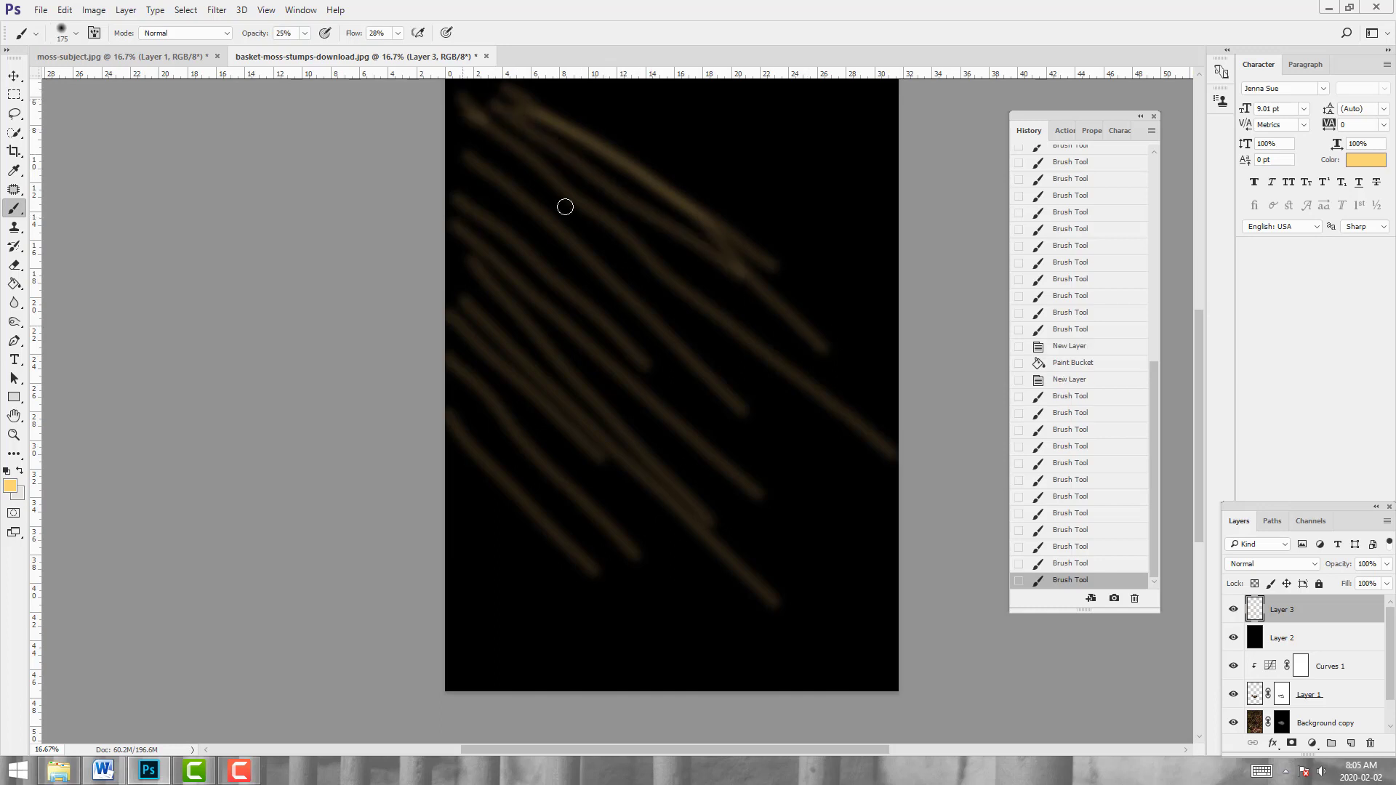
left_click_drag(477, 125, 655, 305)
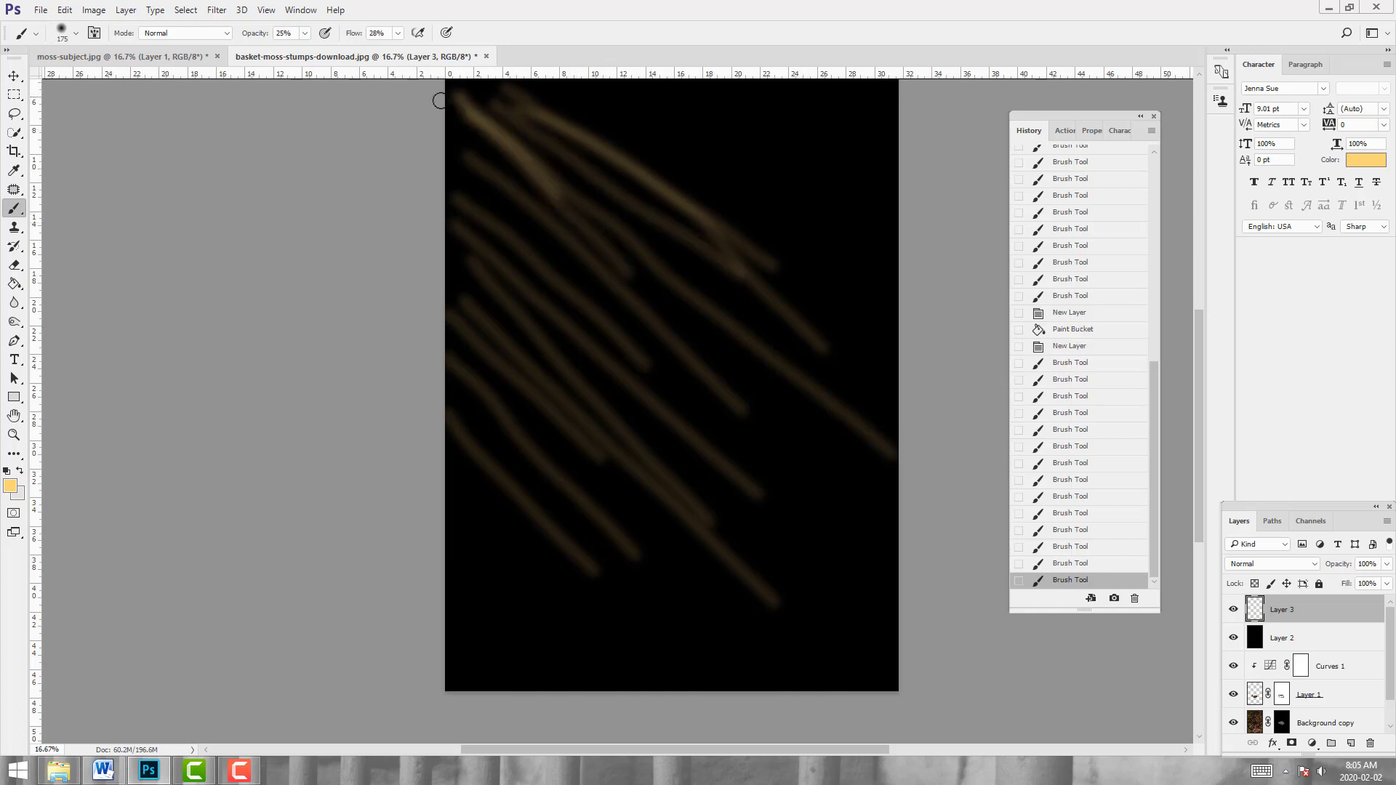
left_click_drag(445, 97, 525, 203)
left_click_drag(448, 134, 515, 229)
left_click_drag(441, 162, 486, 229)
mouse_move(447, 185)
left_mouse_down()
mouse_move(504, 247)
mouse_move(492, 258)
left_mouse_up()
mouse_move(475, 94)
left_mouse_down()
mouse_move(541, 174)
mouse_move(564, 166)
left_mouse_up()
mouse_move(554, 75)
left_mouse_down()
mouse_move(582, 143)
mouse_move(595, 140)
left_mouse_up()
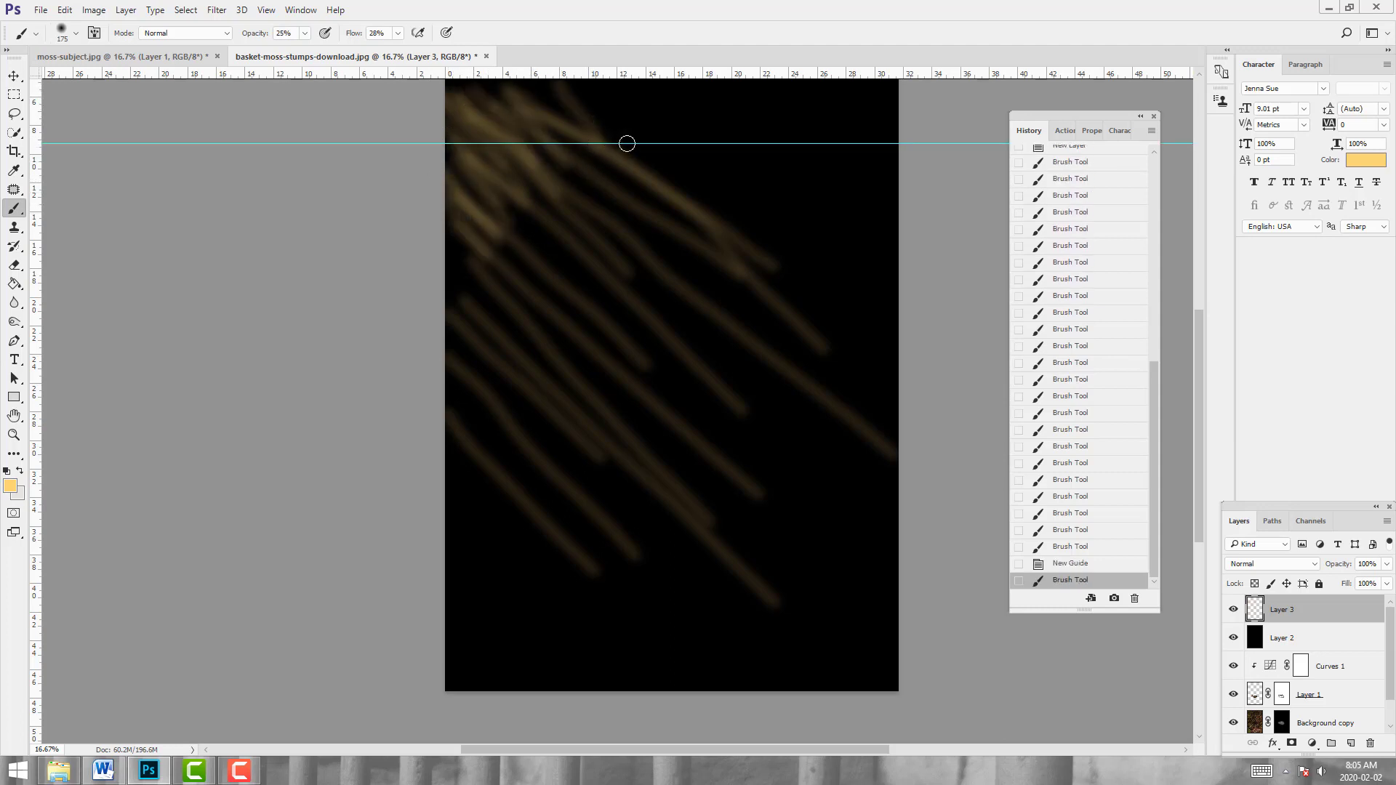
left_click(263, 10)
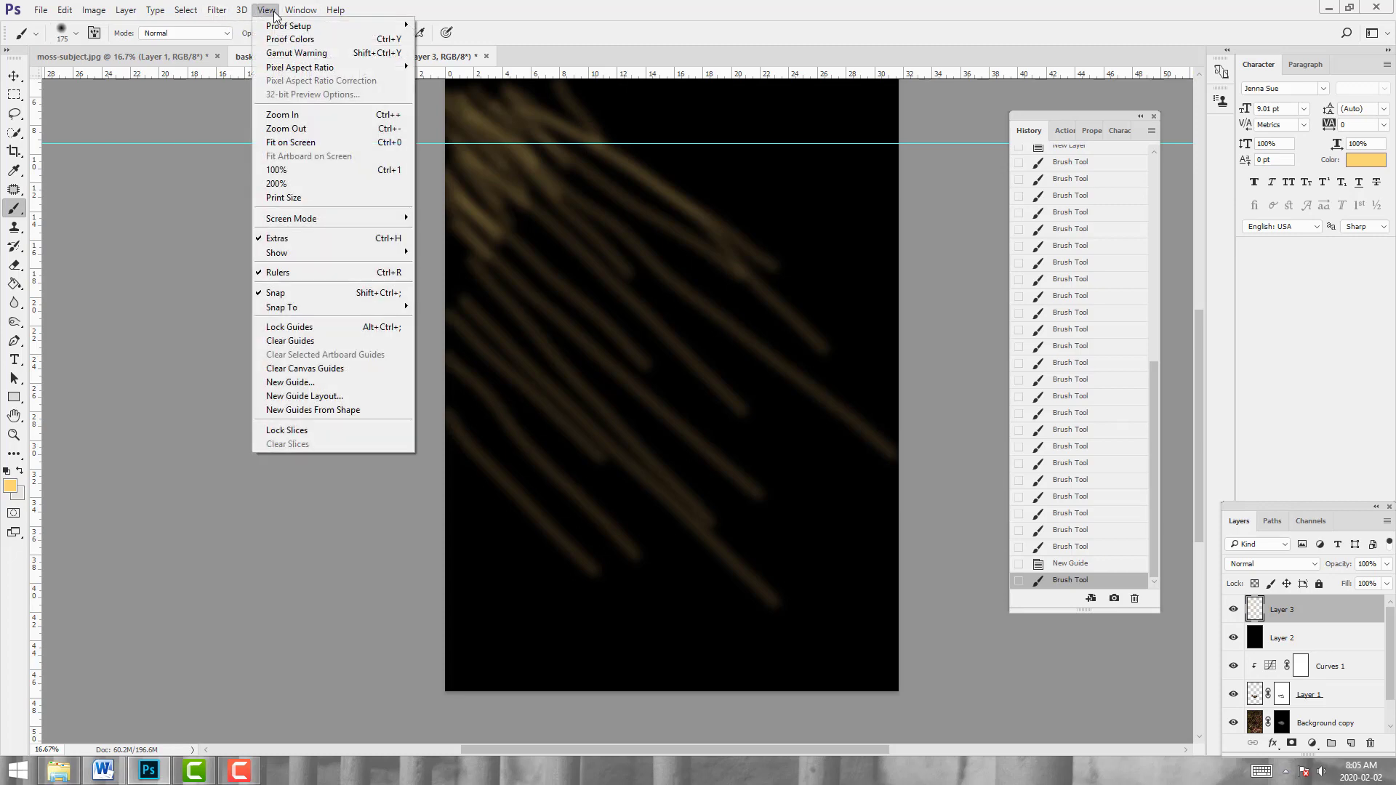
mouse_move(300, 10)
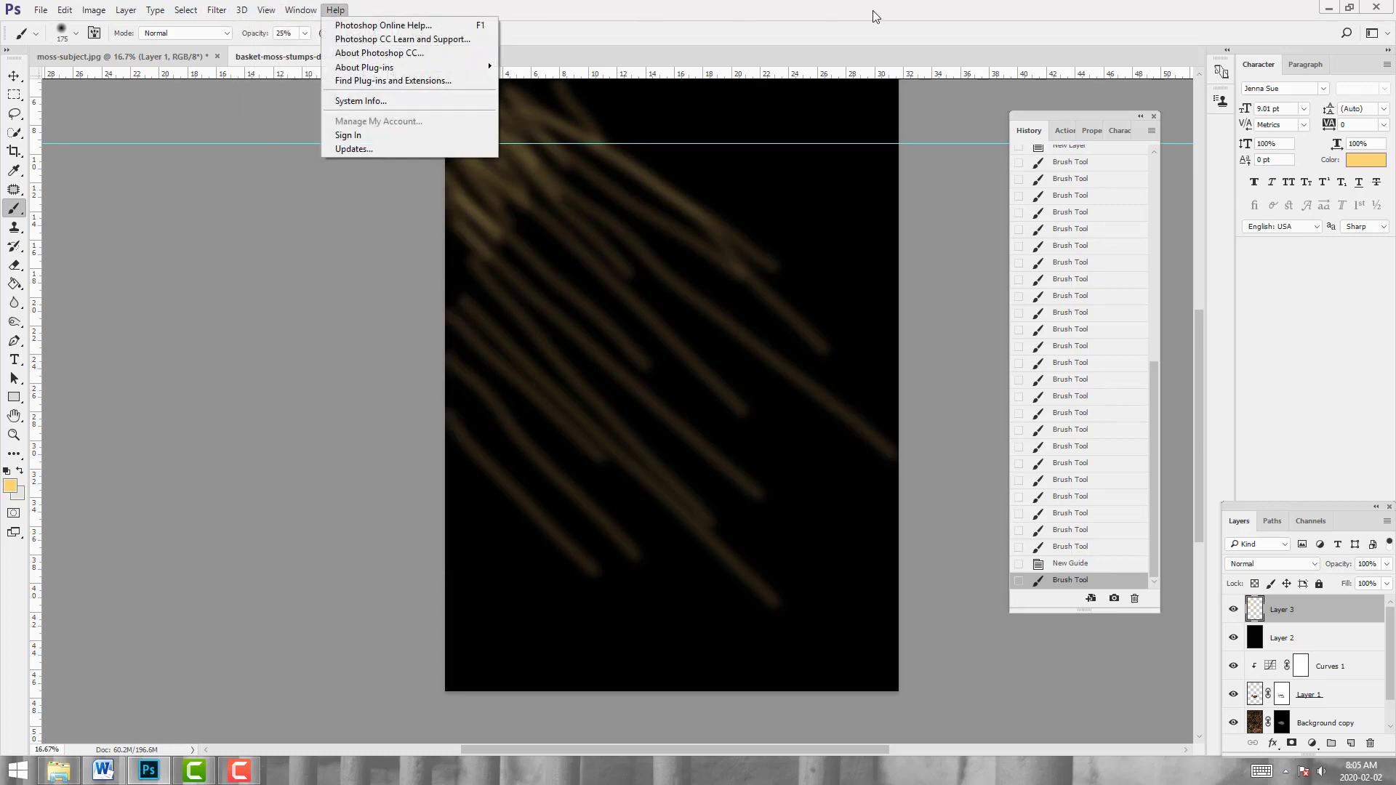
left_click(298, 7)
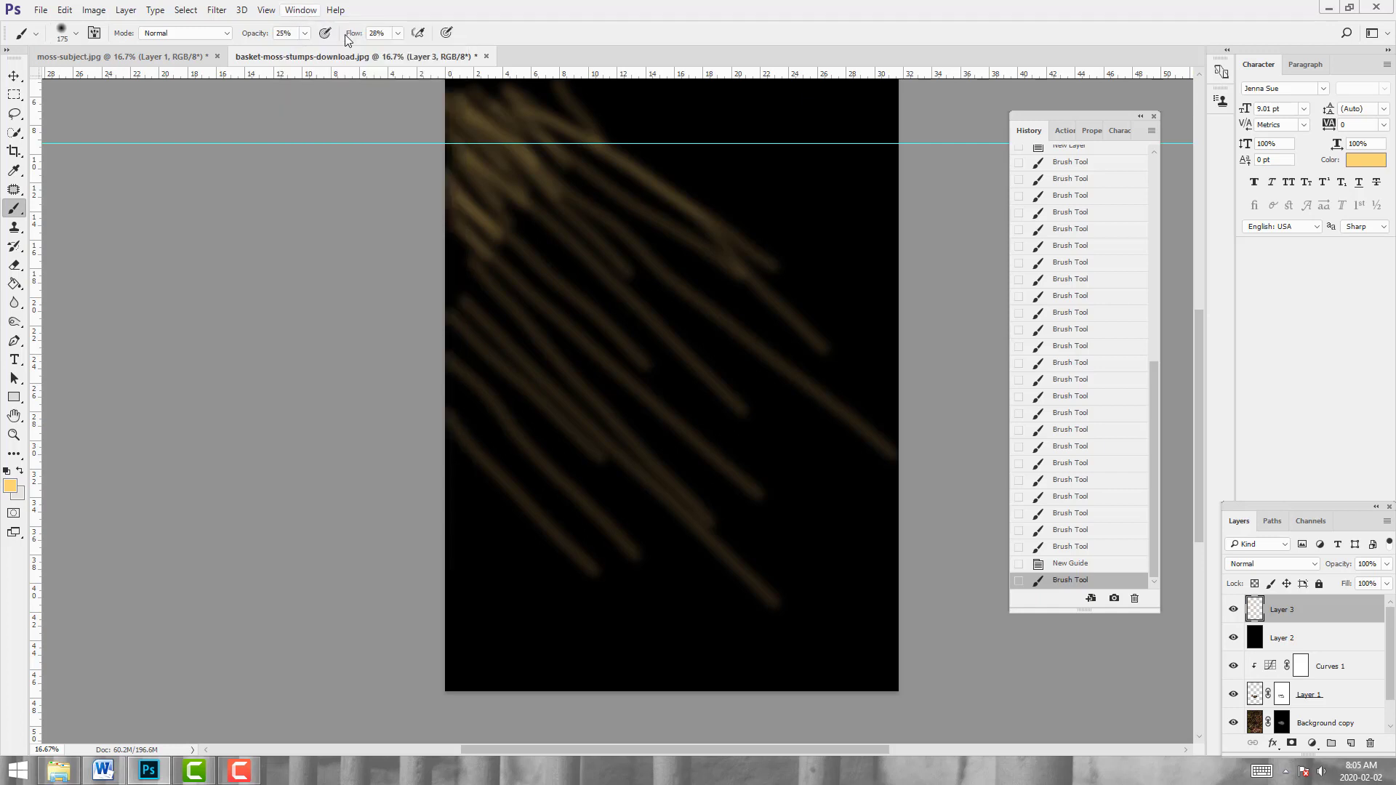
left_click(1083, 550)
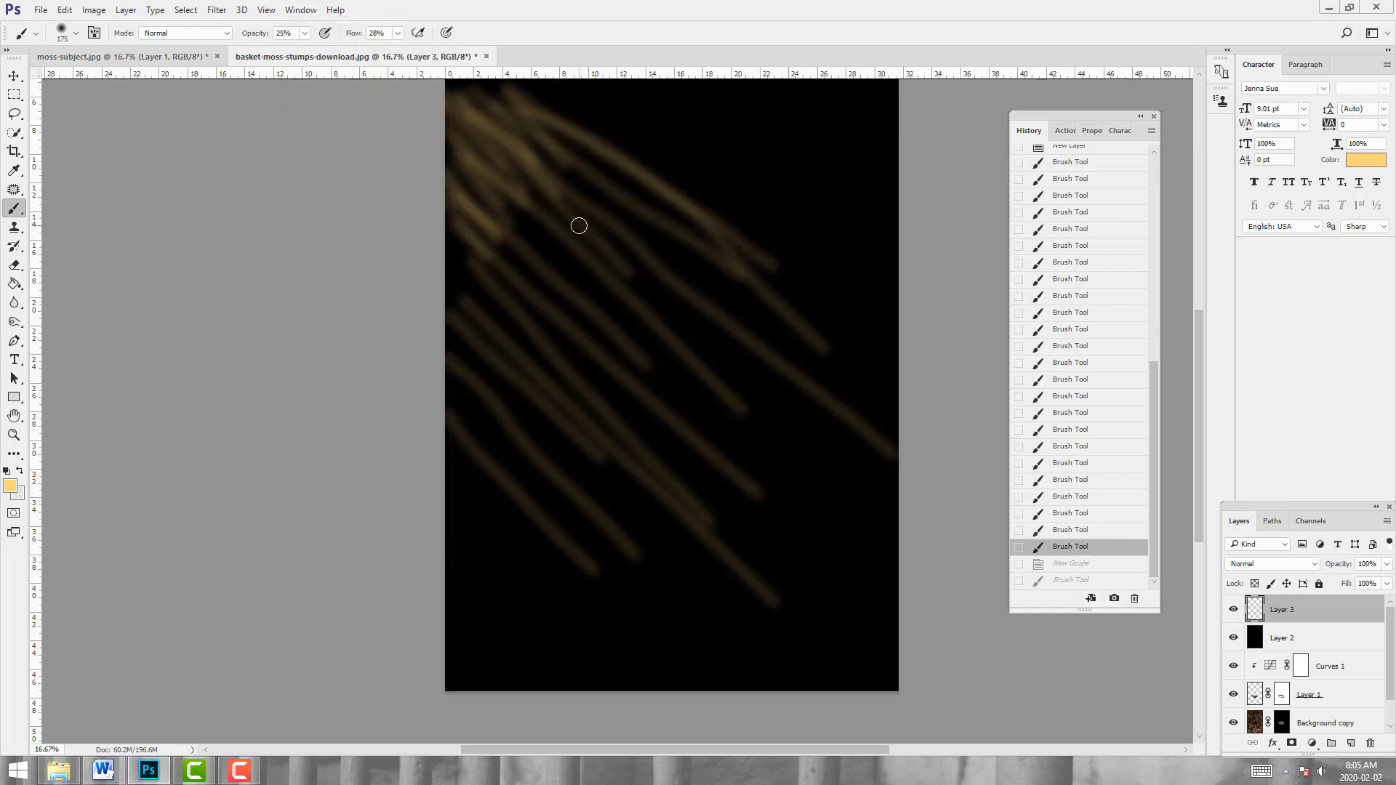
Thicken the golden rays in the upper-left corner and apply a long Motion Blur to Layer 3 along their diagonal direction
mouse_move(477, 100)
left_mouse_down()
mouse_move(548, 153)
mouse_move(525, 124)
mouse_move(484, 118)
mouse_move(512, 102)
mouse_move(564, 119)
mouse_move(473, 106)
mouse_move(536, 221)
mouse_move(437, 137)
mouse_move(445, 149)
mouse_move(508, 124)
mouse_move(519, 89)
mouse_move(626, 153)
mouse_move(565, 102)
mouse_move(593, 135)
mouse_move(575, 109)
left_mouse_up()
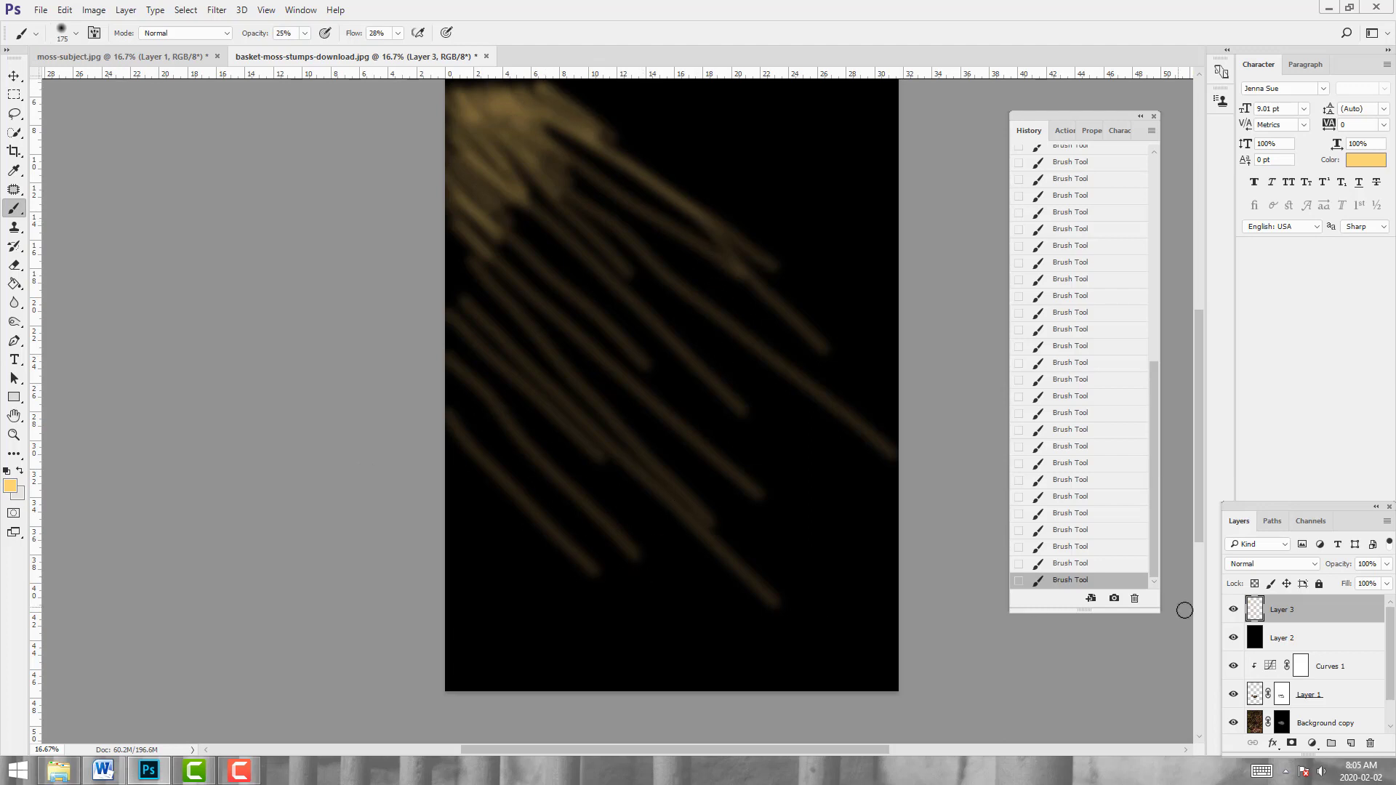
left_click(221, 11)
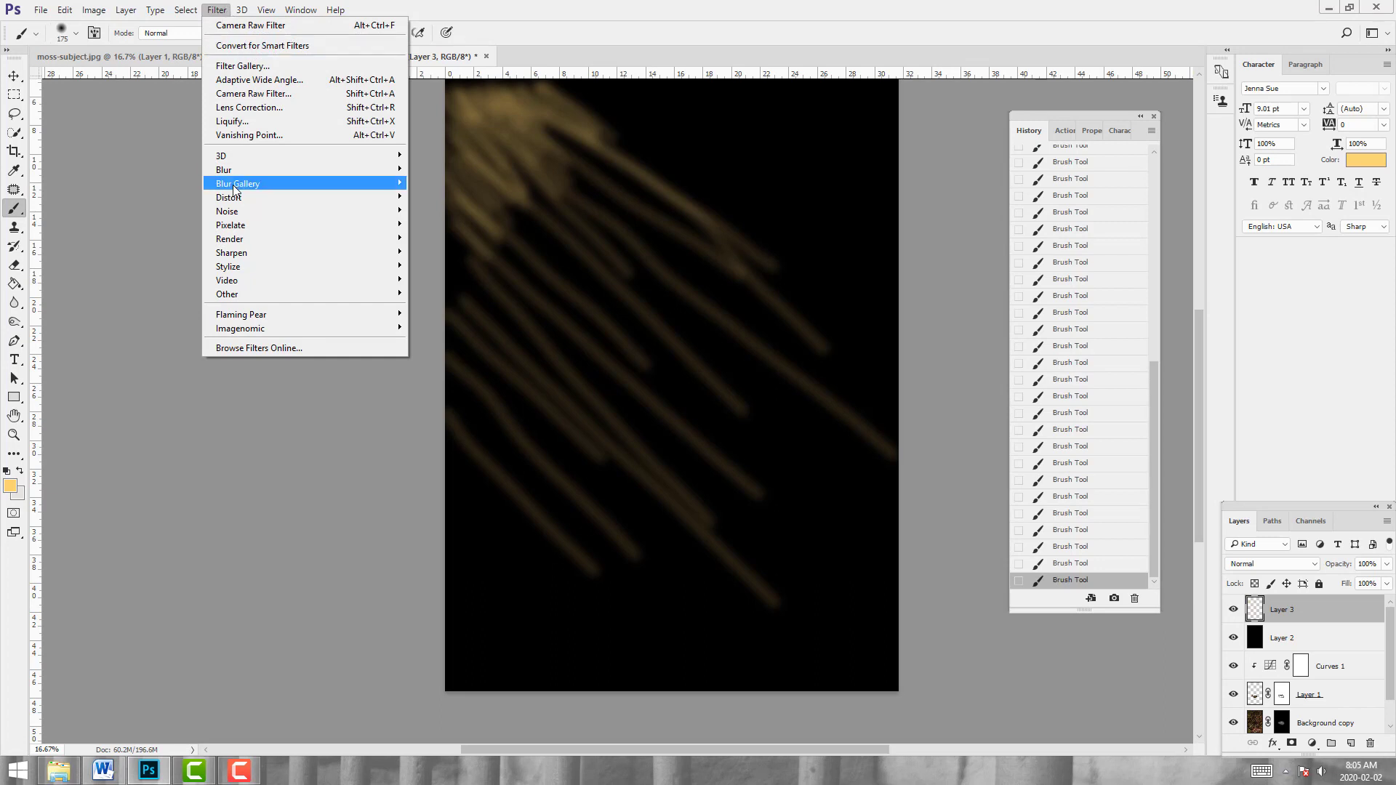
mouse_move(233, 178)
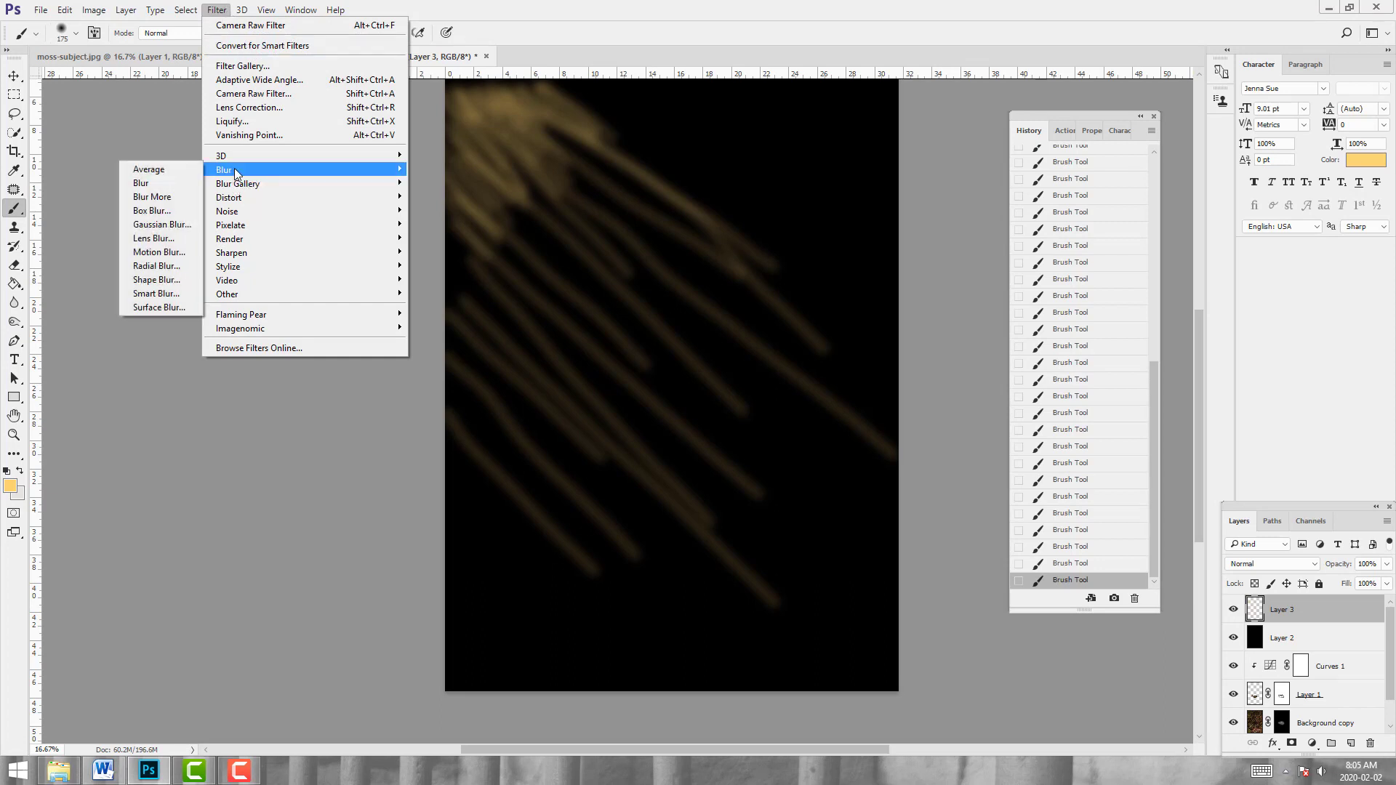
left_click(158, 252)
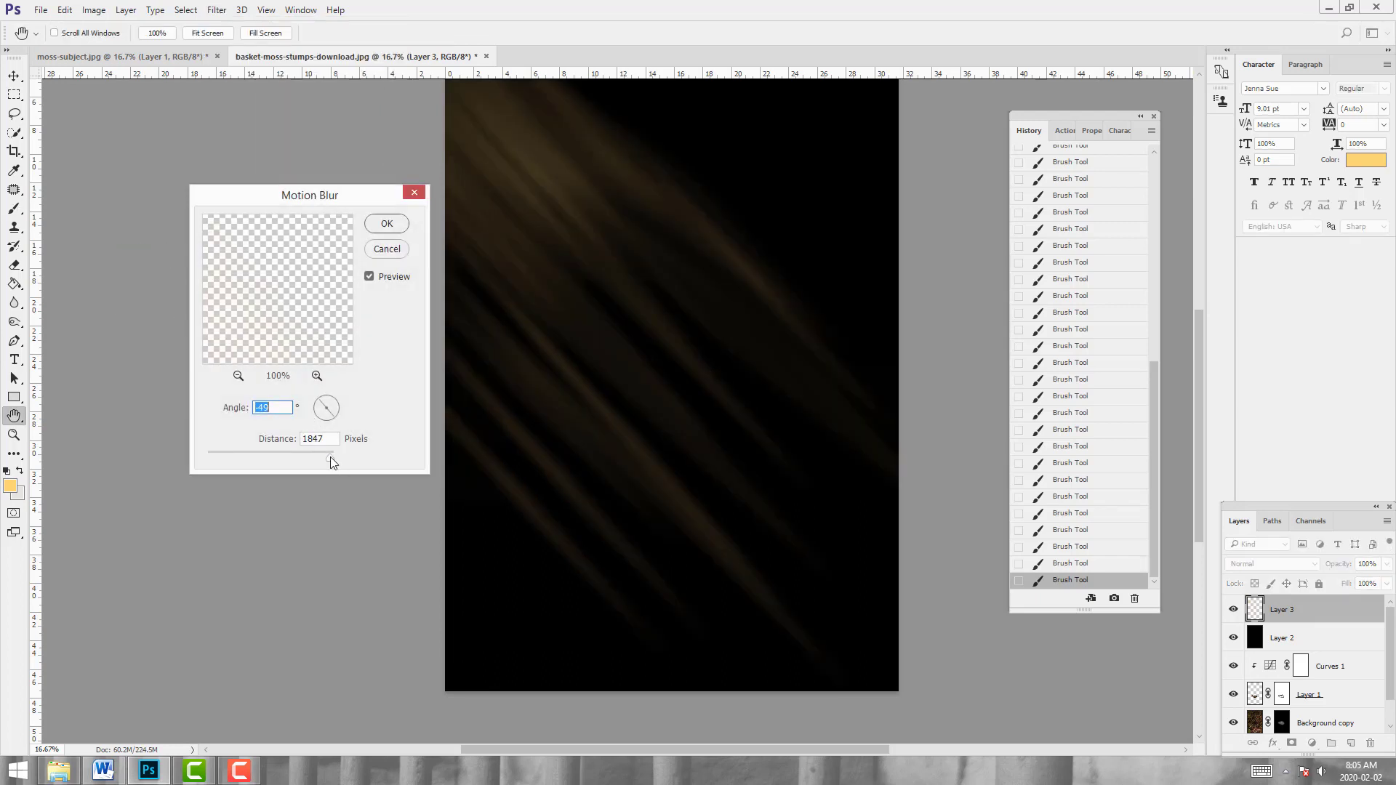
left_click_drag(331, 415, 334, 417)
mouse_move(330, 463)
left_mouse_down()
mouse_move(309, 461)
mouse_move(373, 466)
left_mouse_up()
left_click(383, 224)
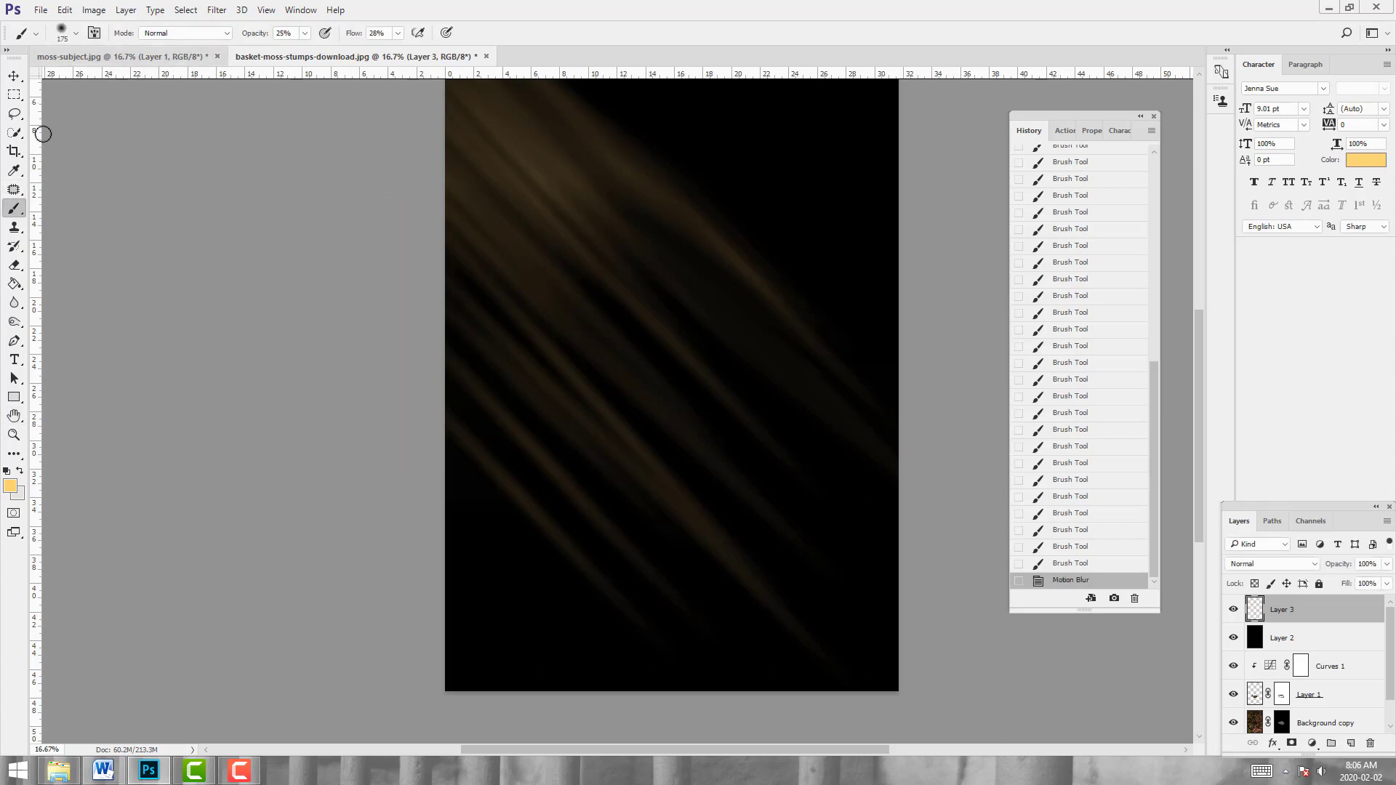
Soften the rays on Layer 3 with a Gaussian Blur of about 81 pixels
left_click(209, 15)
mouse_move(264, 172)
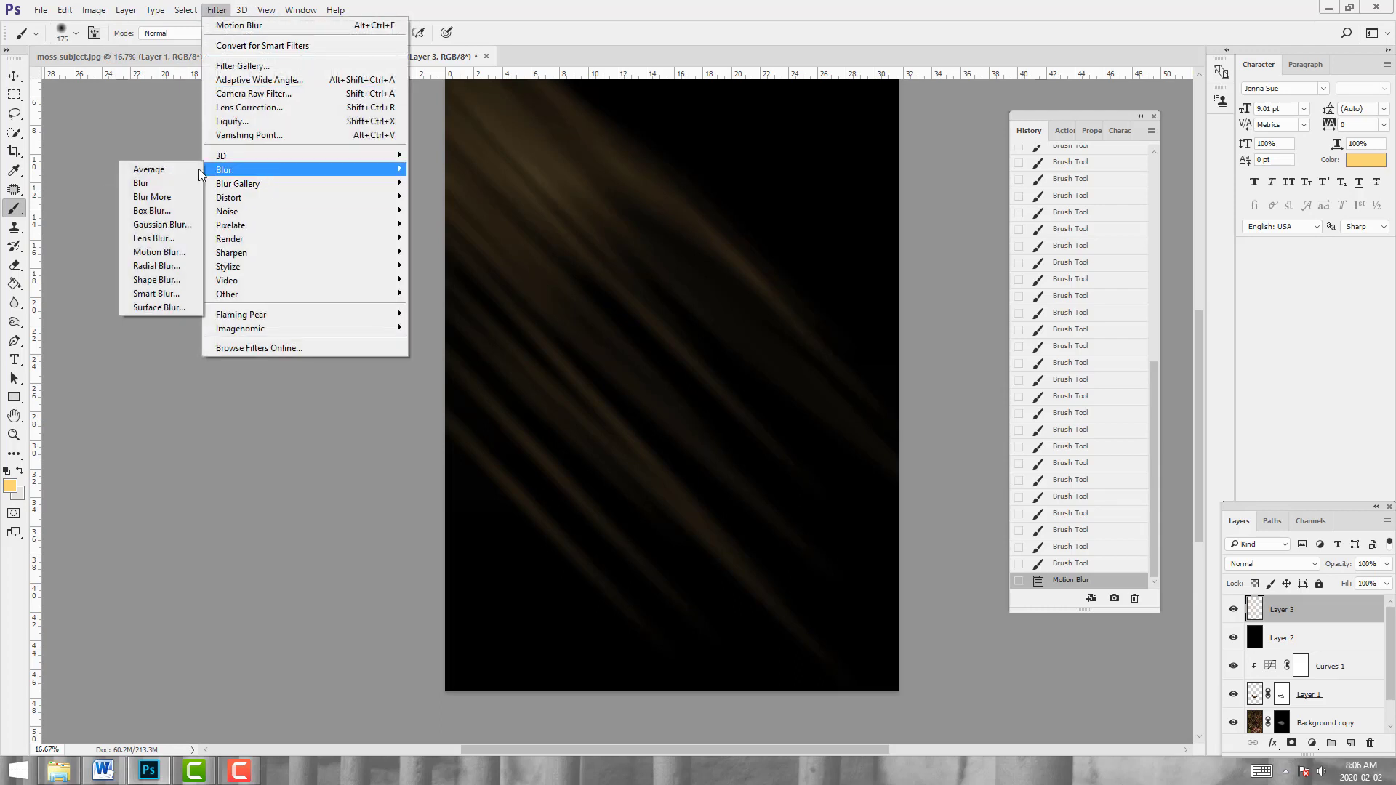
left_click(167, 225)
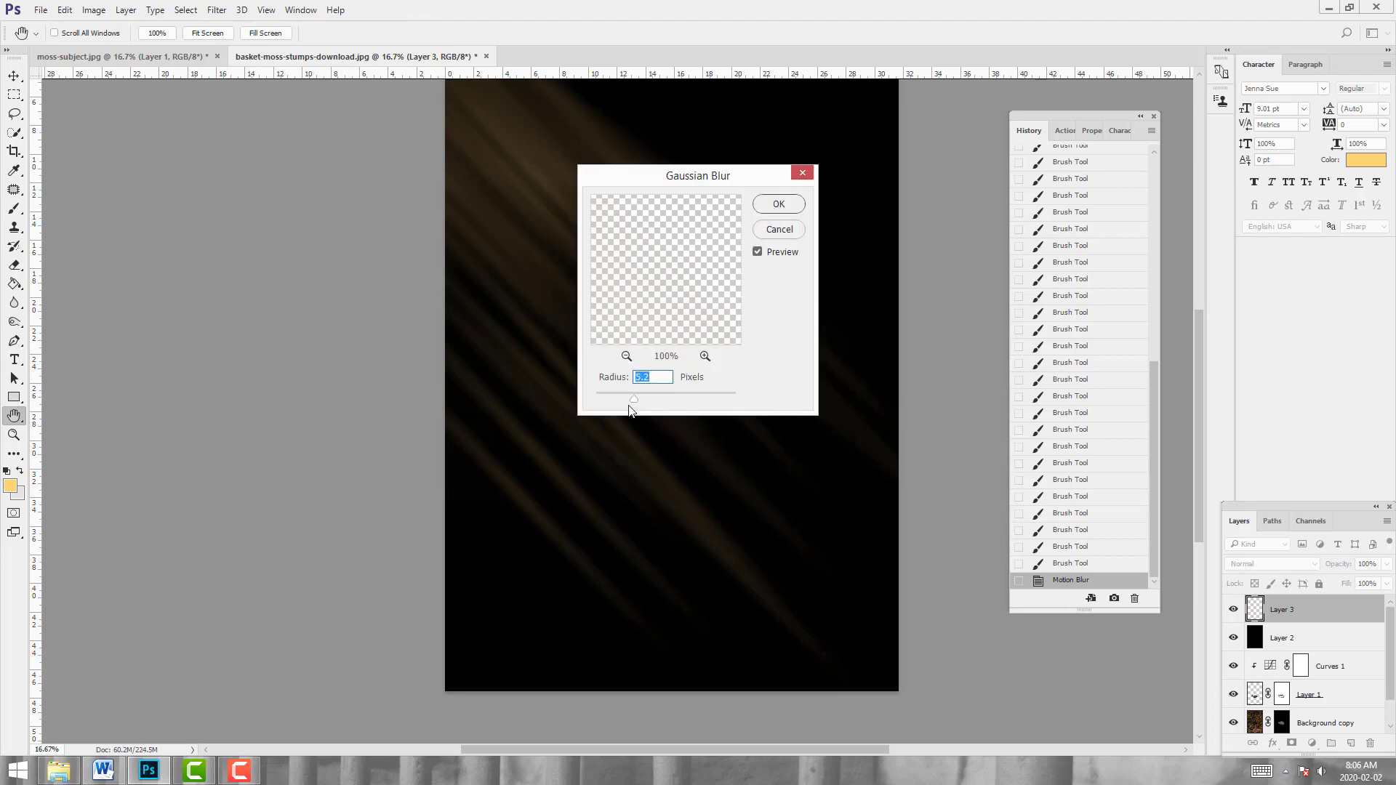
mouse_move(656, 398)
left_mouse_down()
mouse_move(713, 395)
mouse_move(657, 397)
left_mouse_up()
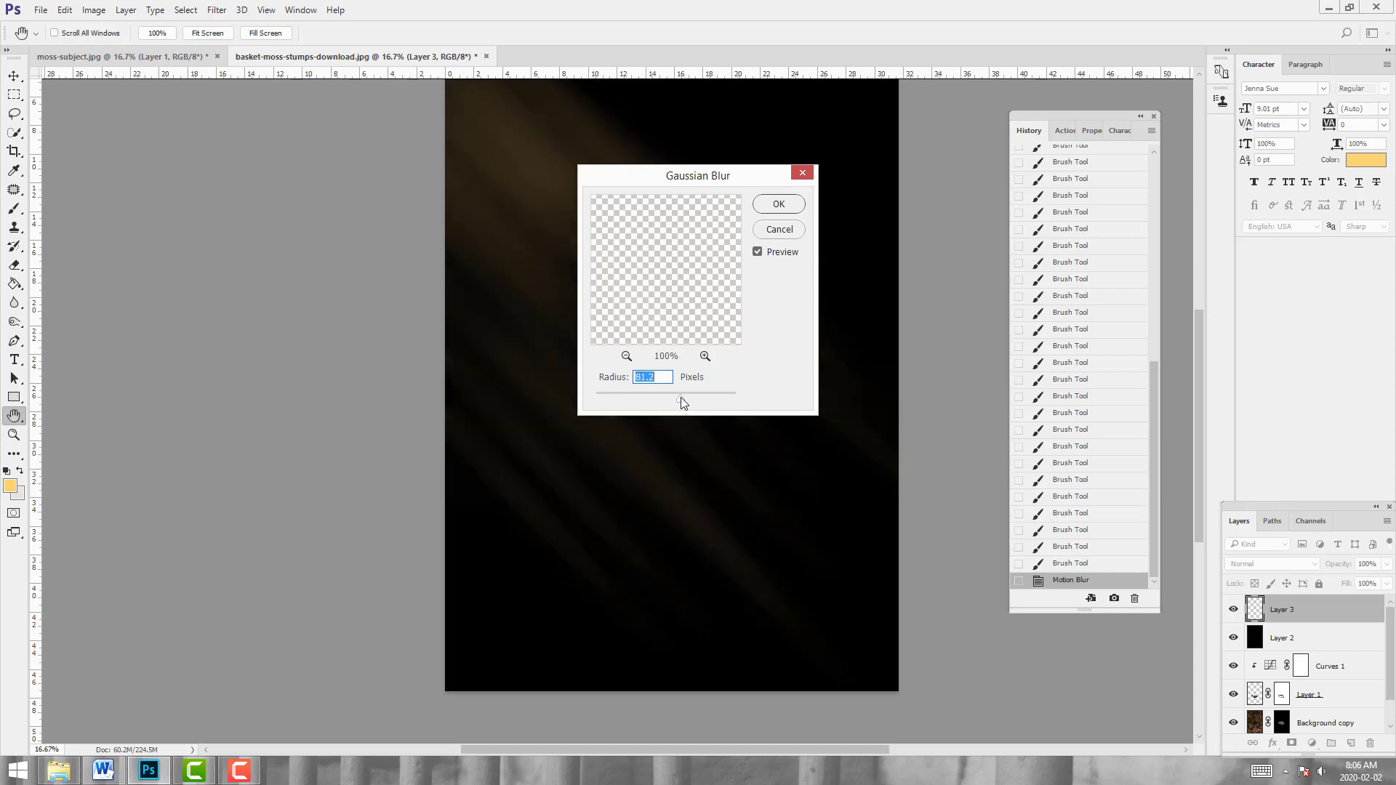
left_click(778, 205)
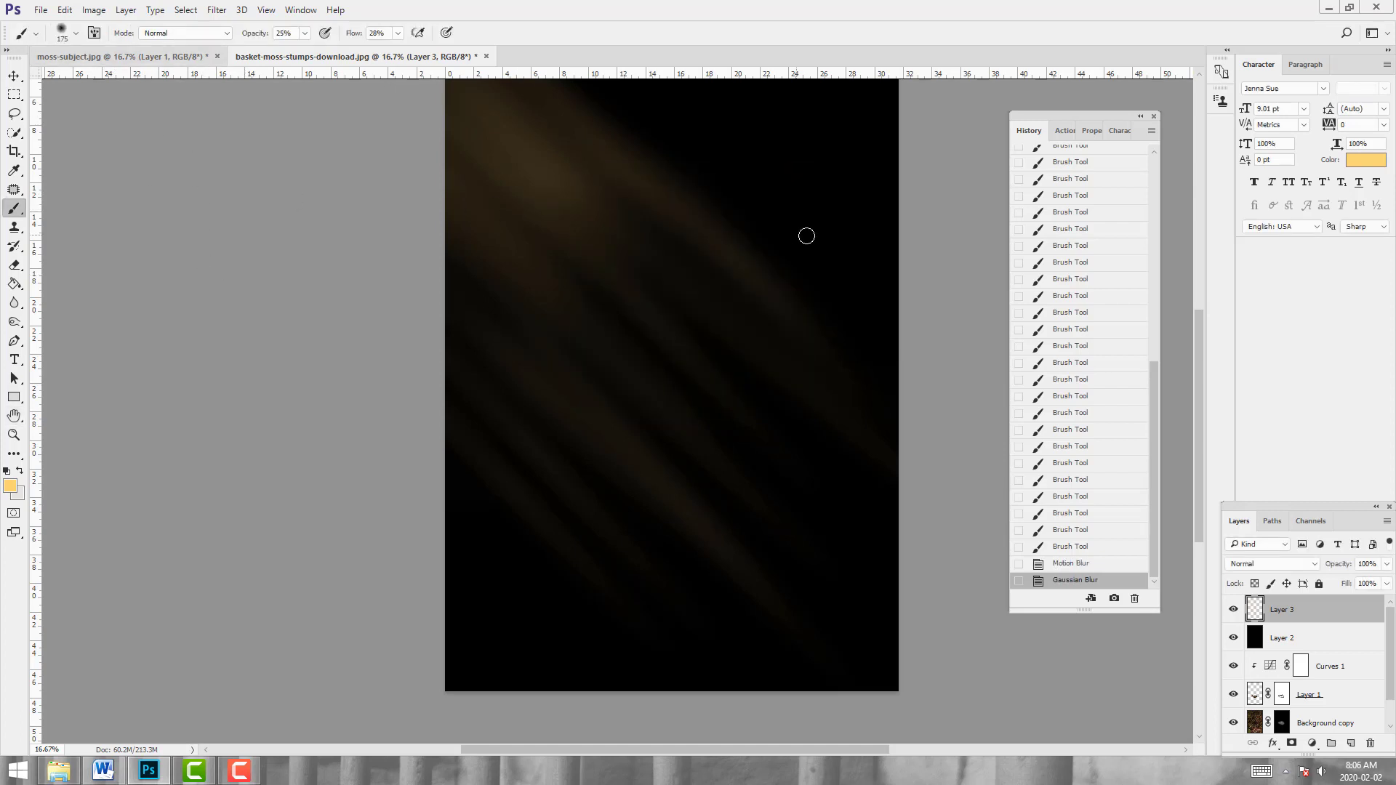
Merge Layer 3 with the black Layer 2 and place the merged layer directly below Layer 1
left_click(1325, 639, "shift")
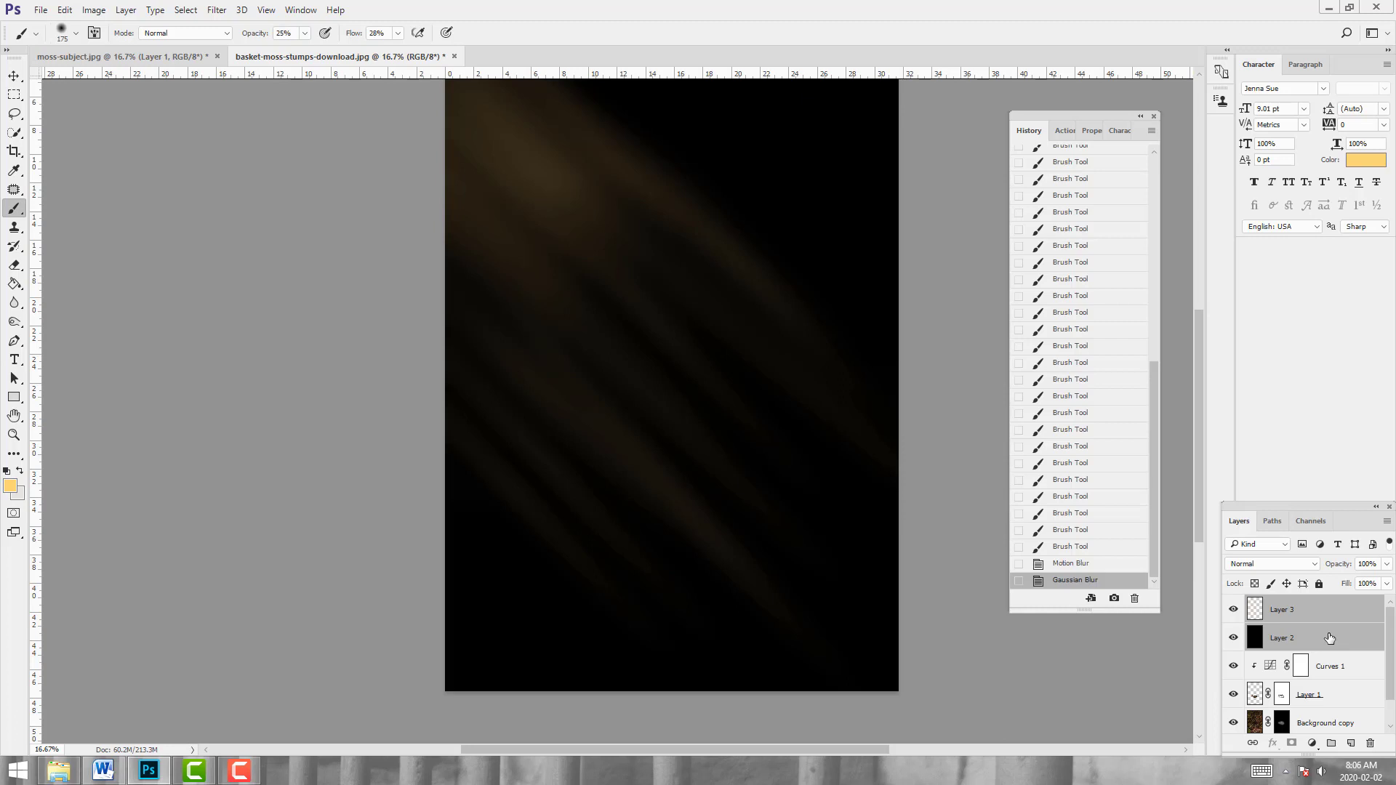
key("ctrl+e")
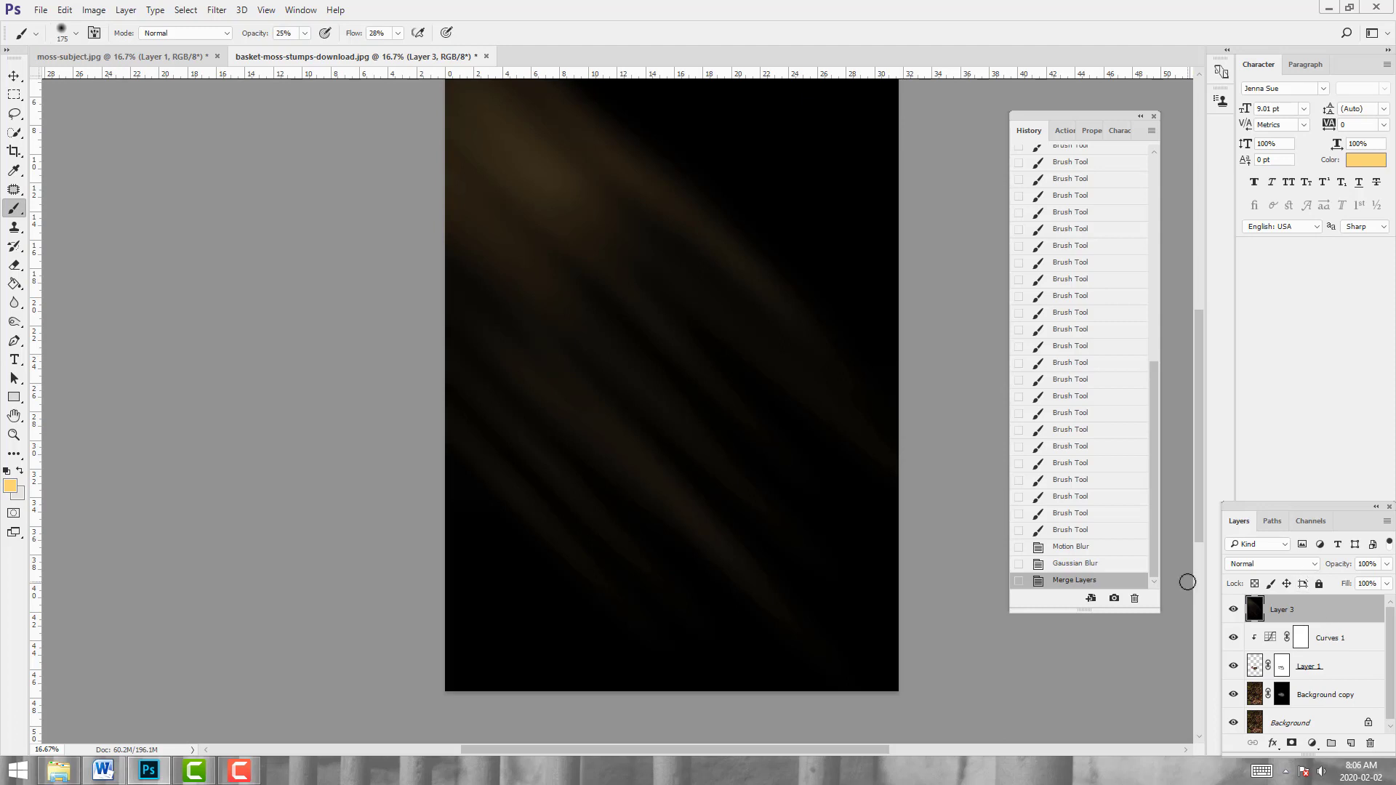
left_click(14, 77)
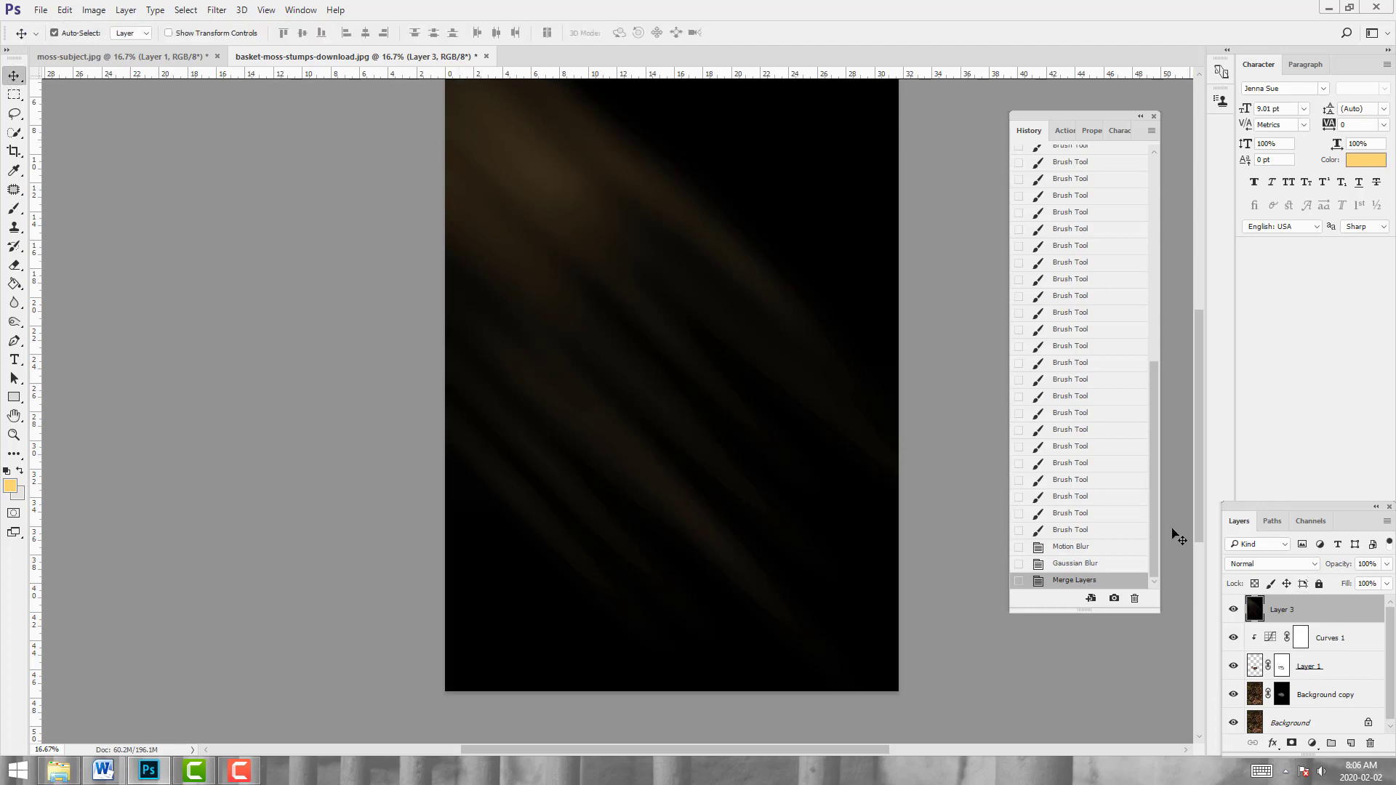
scroll(1177, 533, "down", 2)
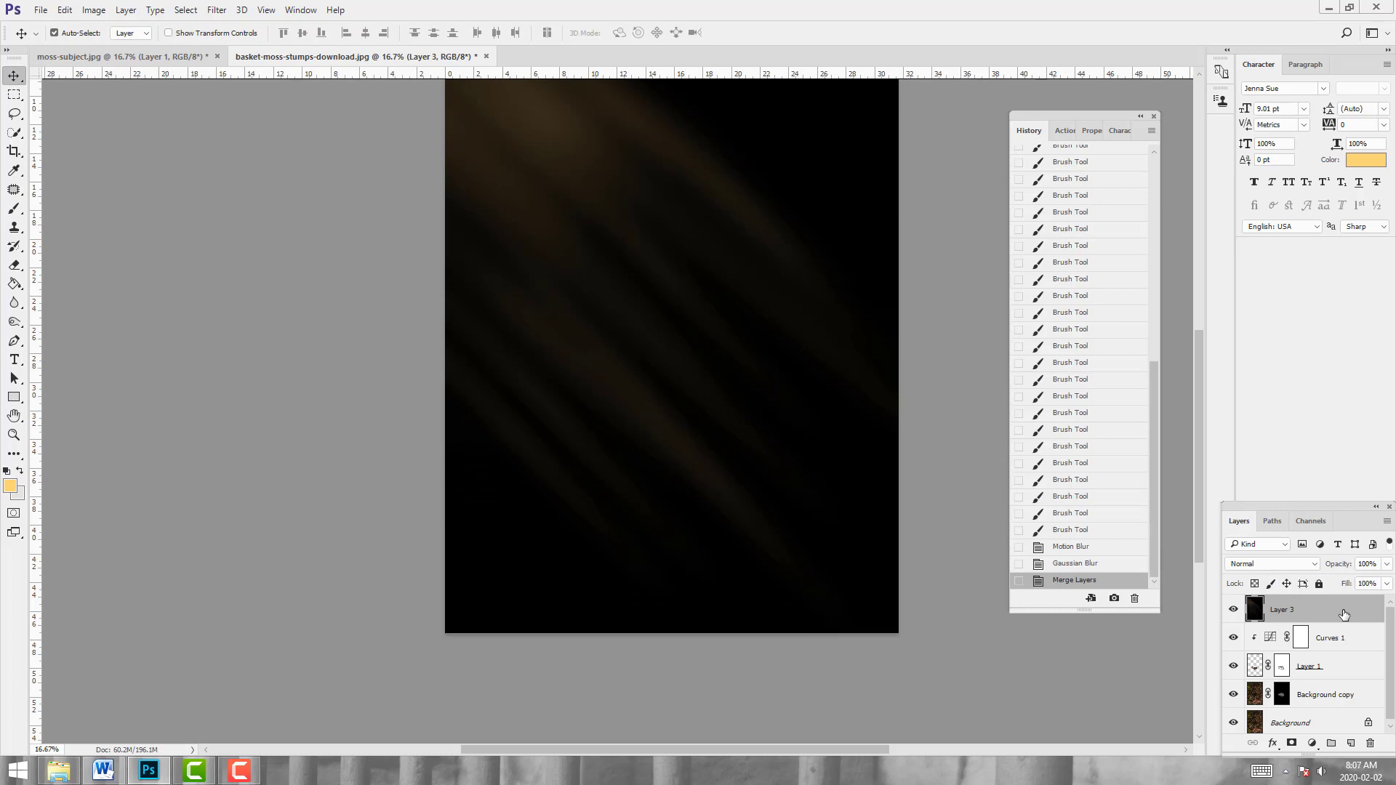
left_click_drag(1343, 615, 1331, 685)
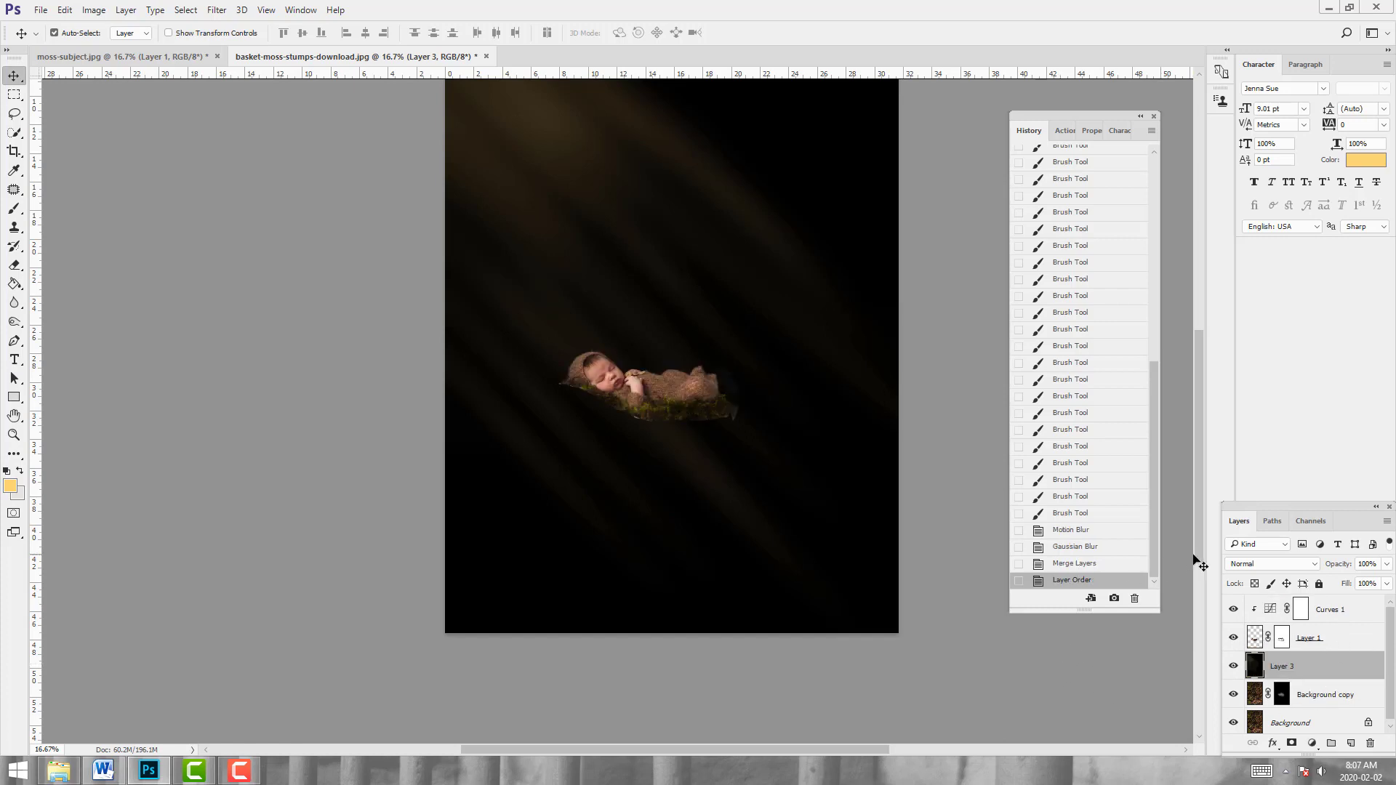
Set Layer 3's blend mode to Screen and toggle its visibility to compare the forest with and without the rays
left_click(1284, 565)
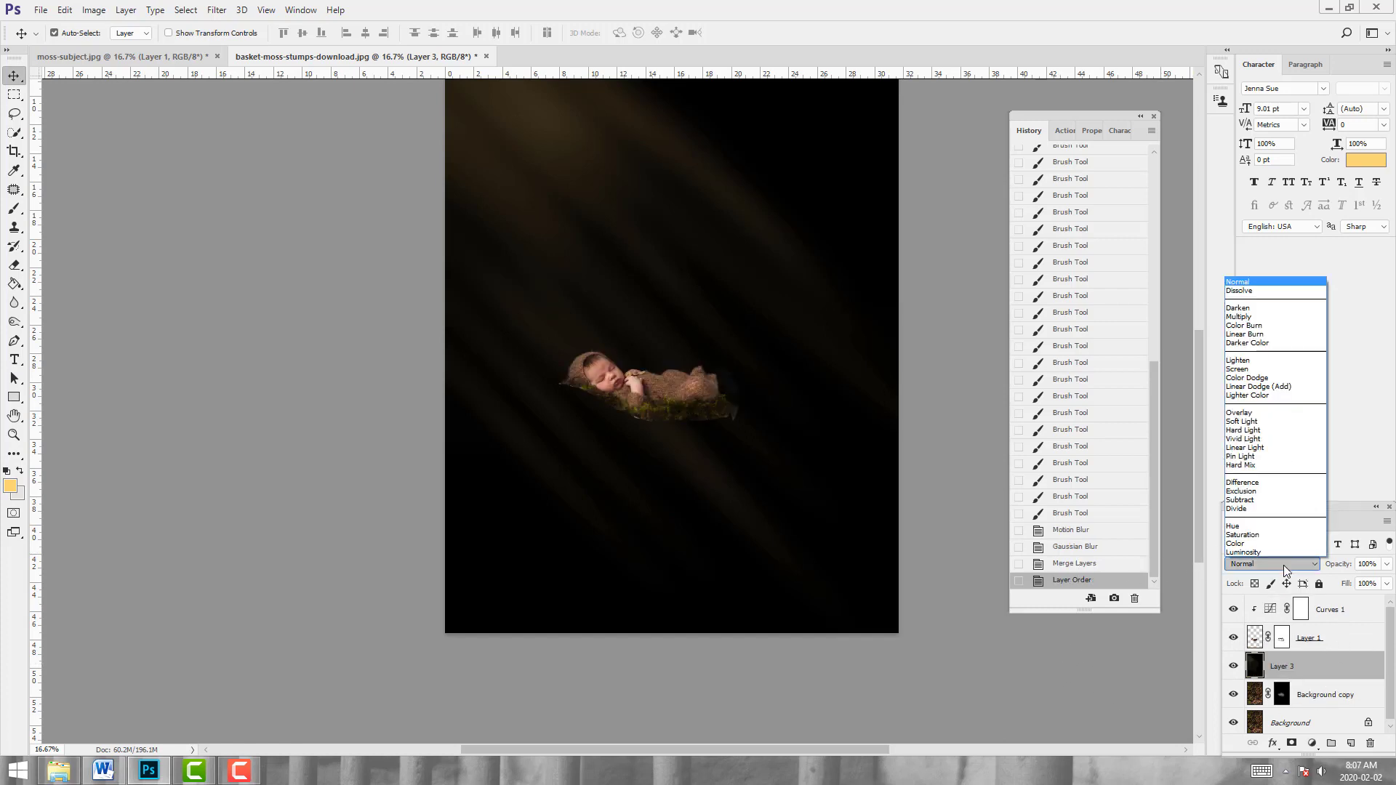
left_click(1238, 369)
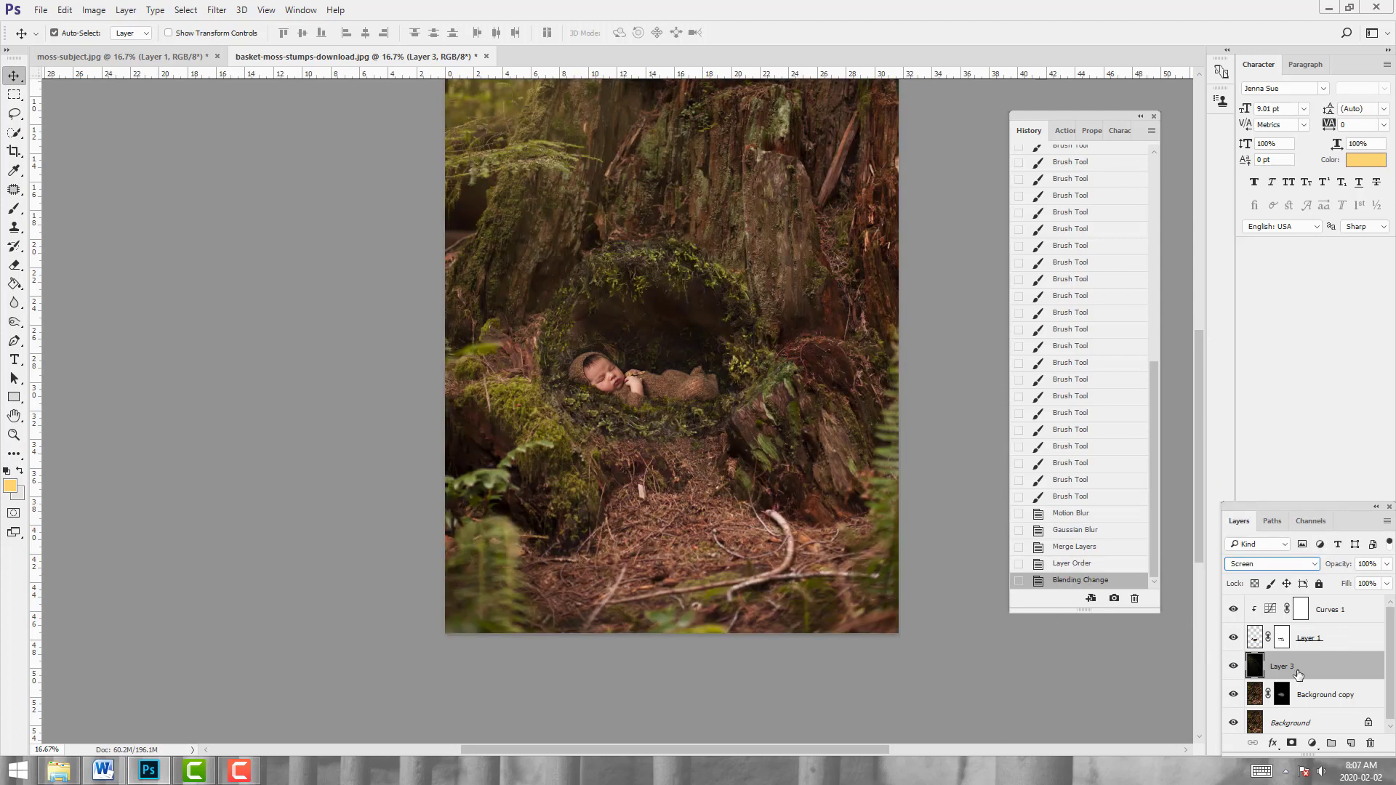
left_click(1232, 668)
left_click(1232, 667)
left_click(1232, 668)
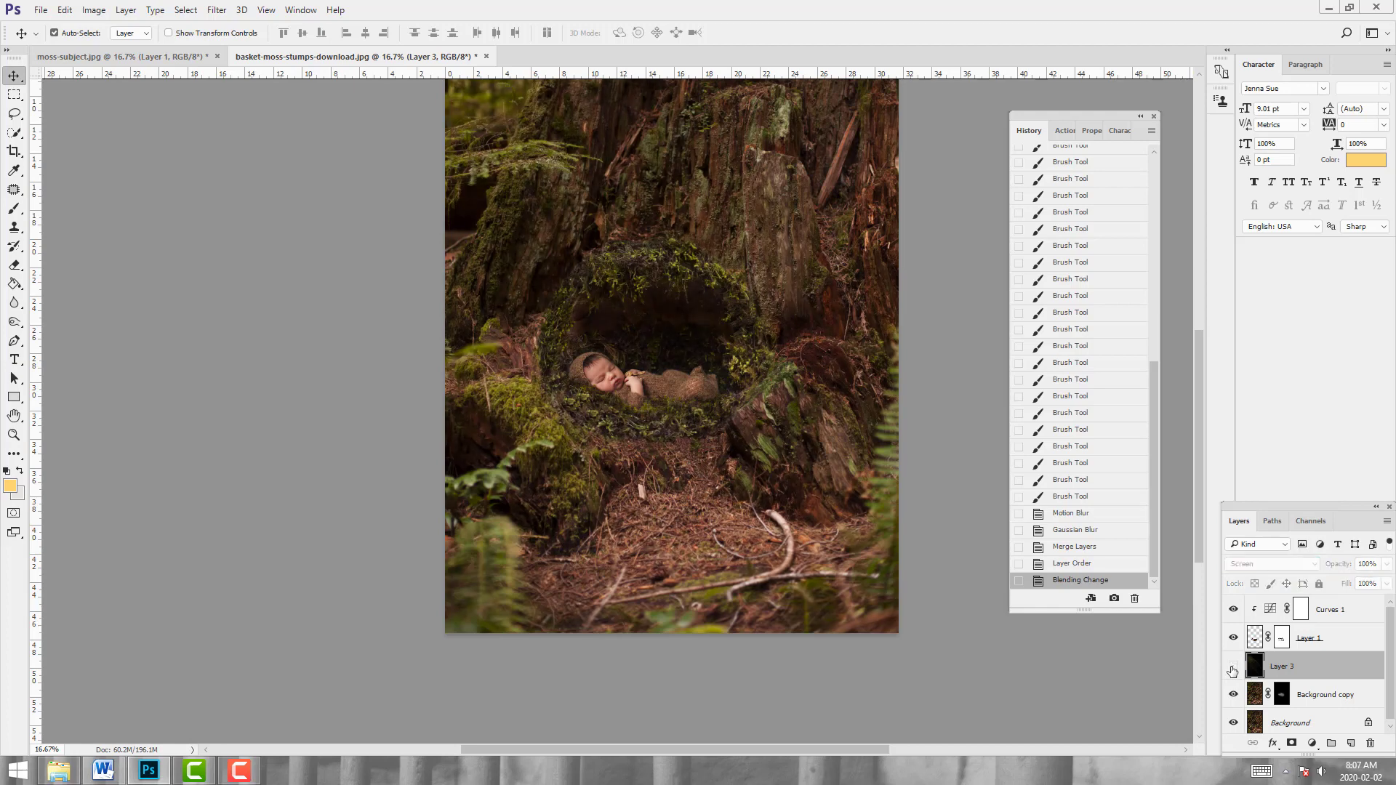
left_click(1233, 668)
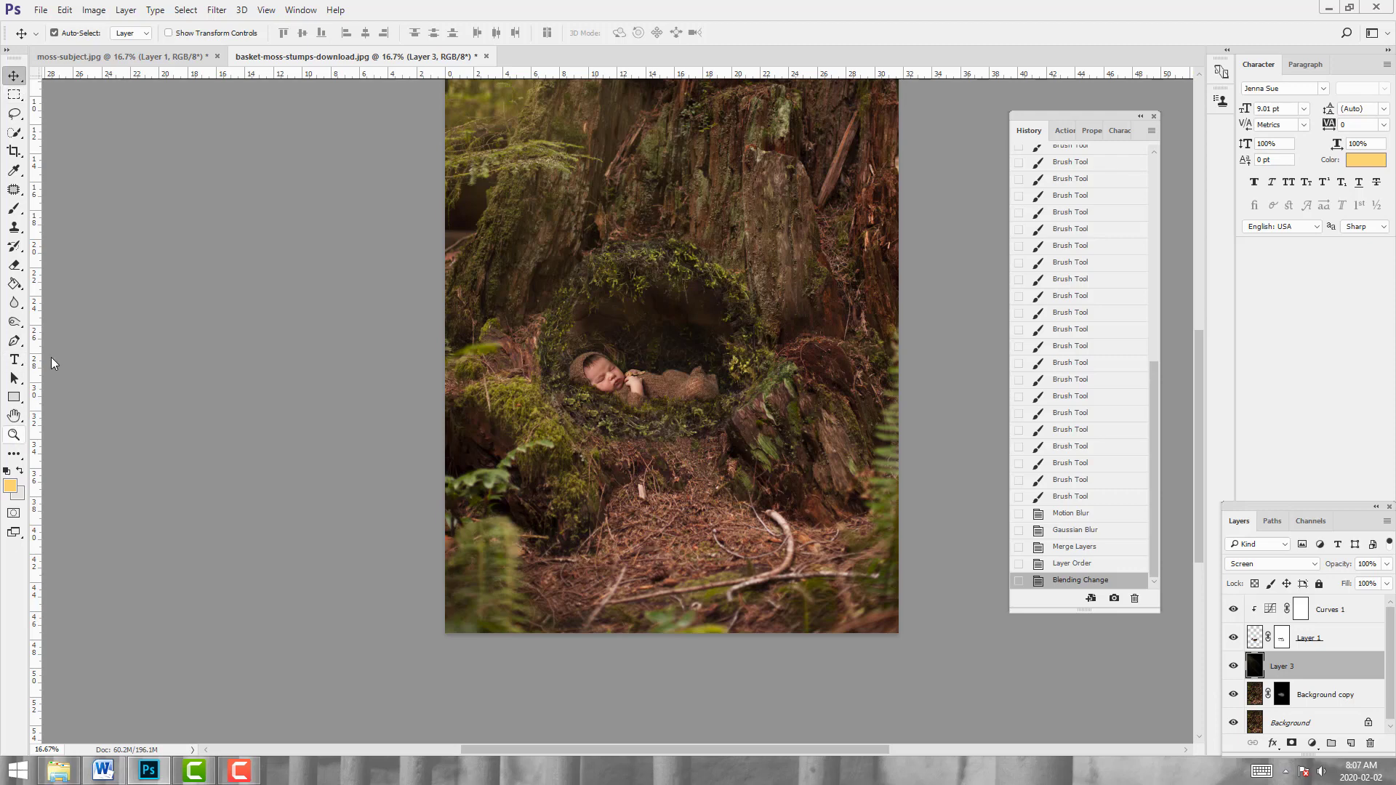
Shift the light rays on Layer 3 slightly over the forest, working with the whole image in view
left_click_drag(548, 189, 535, 225)
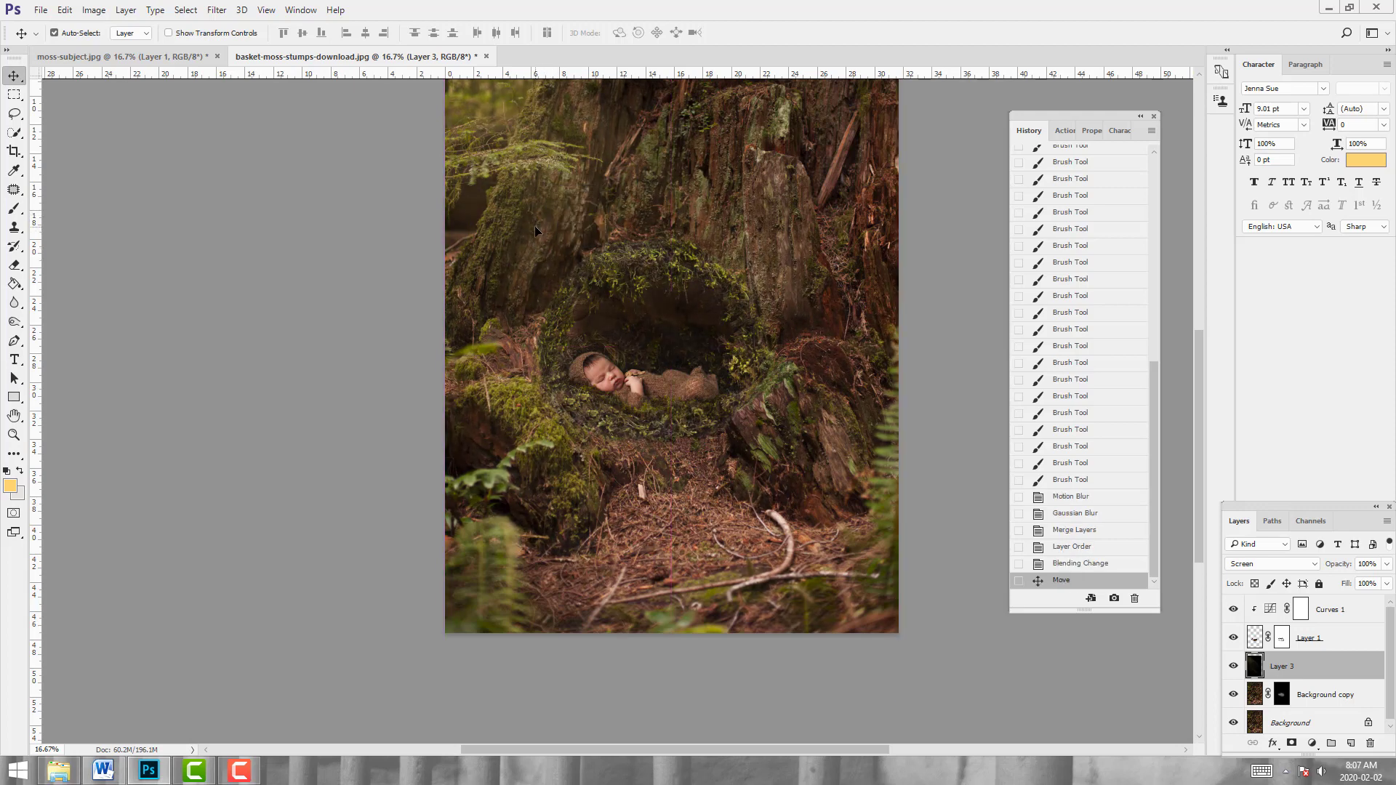
left_click(14, 434)
left_click(78, 32)
left_click(673, 326)
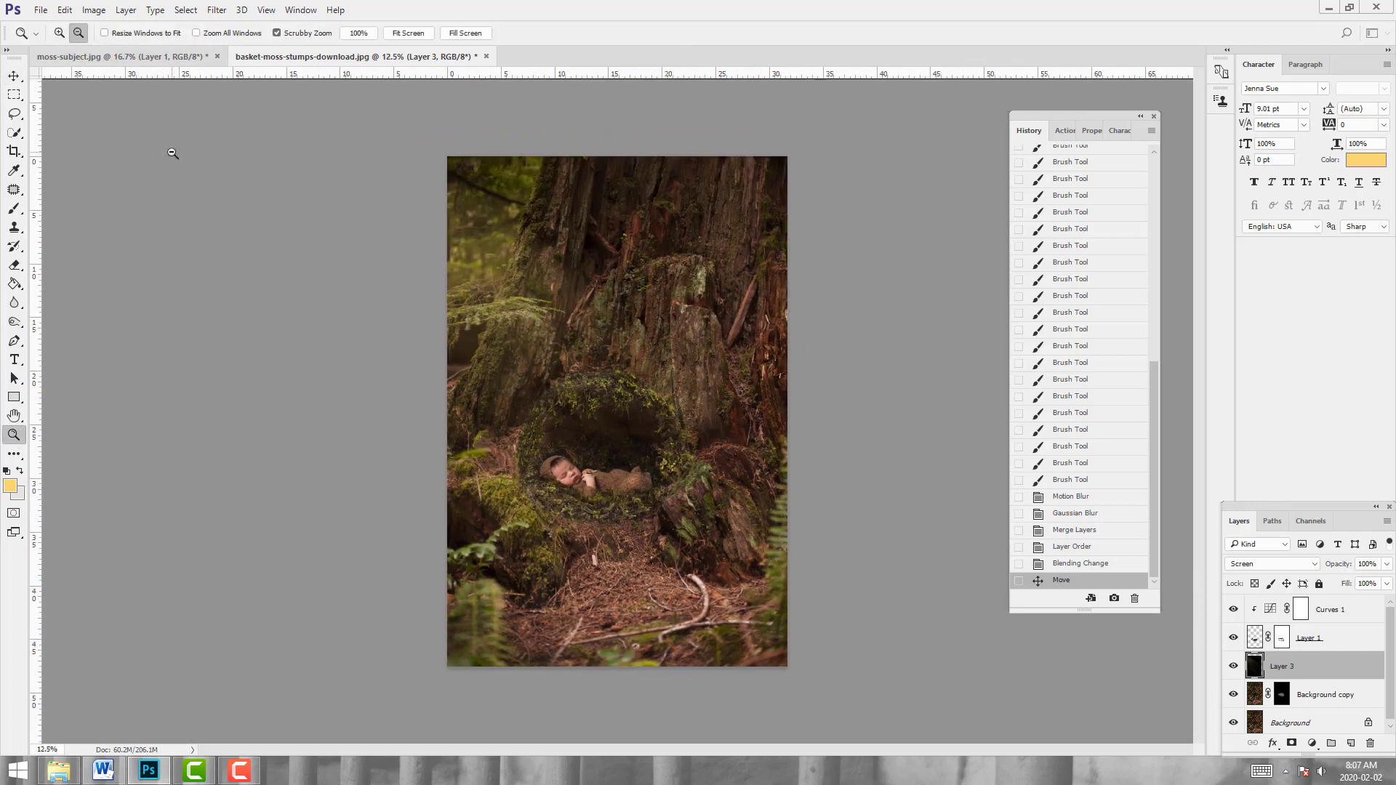
left_click(14, 76)
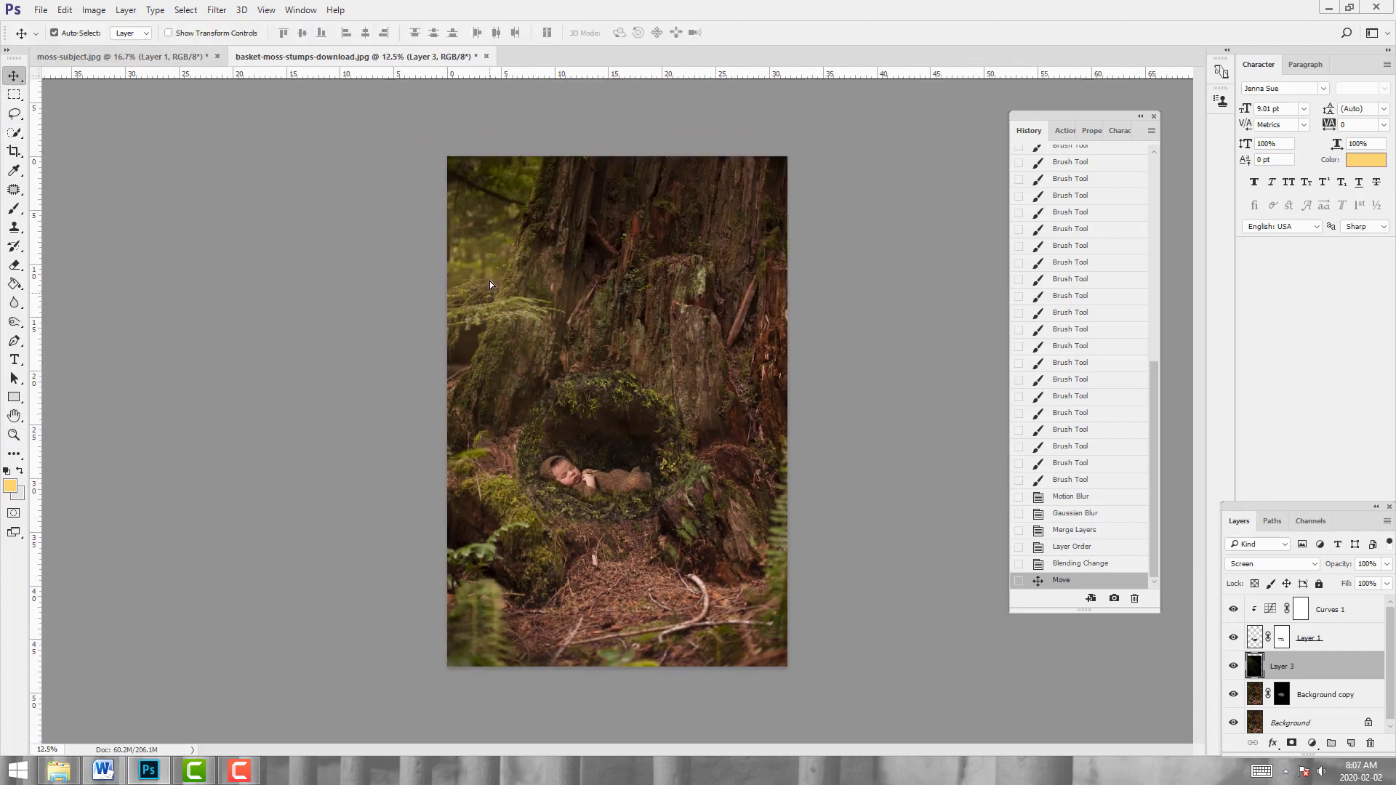
mouse_move(490, 281)
left_mouse_down()
mouse_move(498, 261)
mouse_move(496, 285)
mouse_move(499, 274)
left_mouse_up()
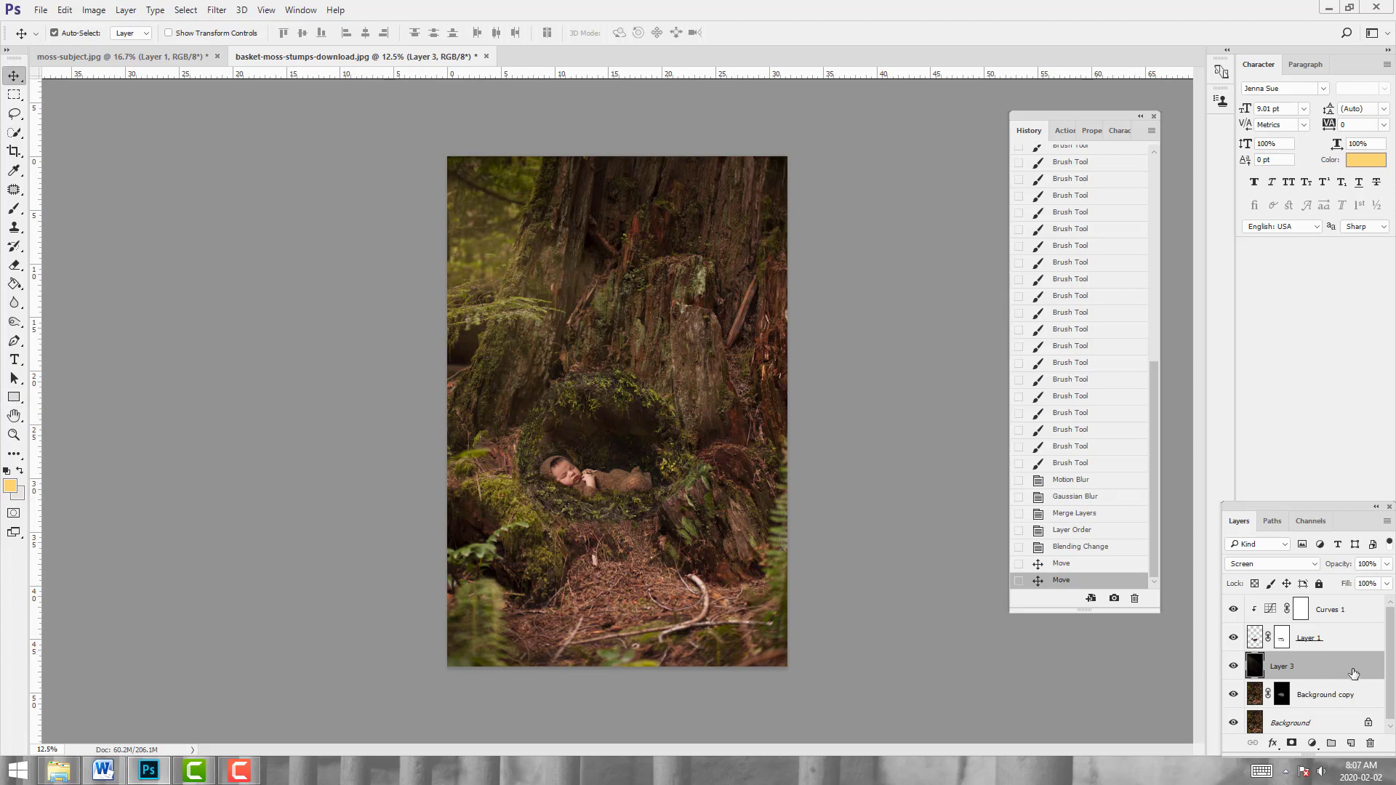
Try strengthening the rays with a duplicate of Layer 3 at 48% opacity, and delete the duplicate
left_click_drag(1352, 672, 1350, 743)
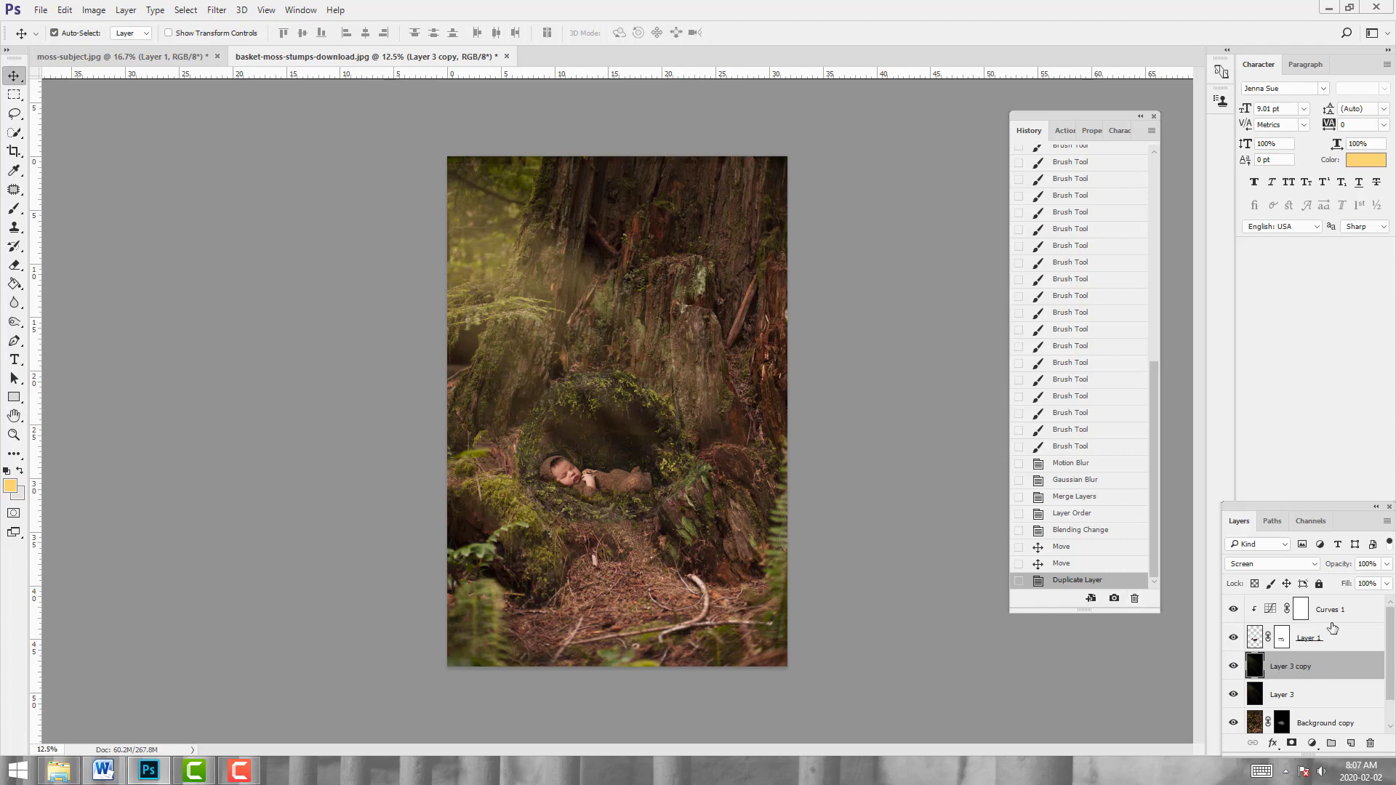
left_click(1386, 564)
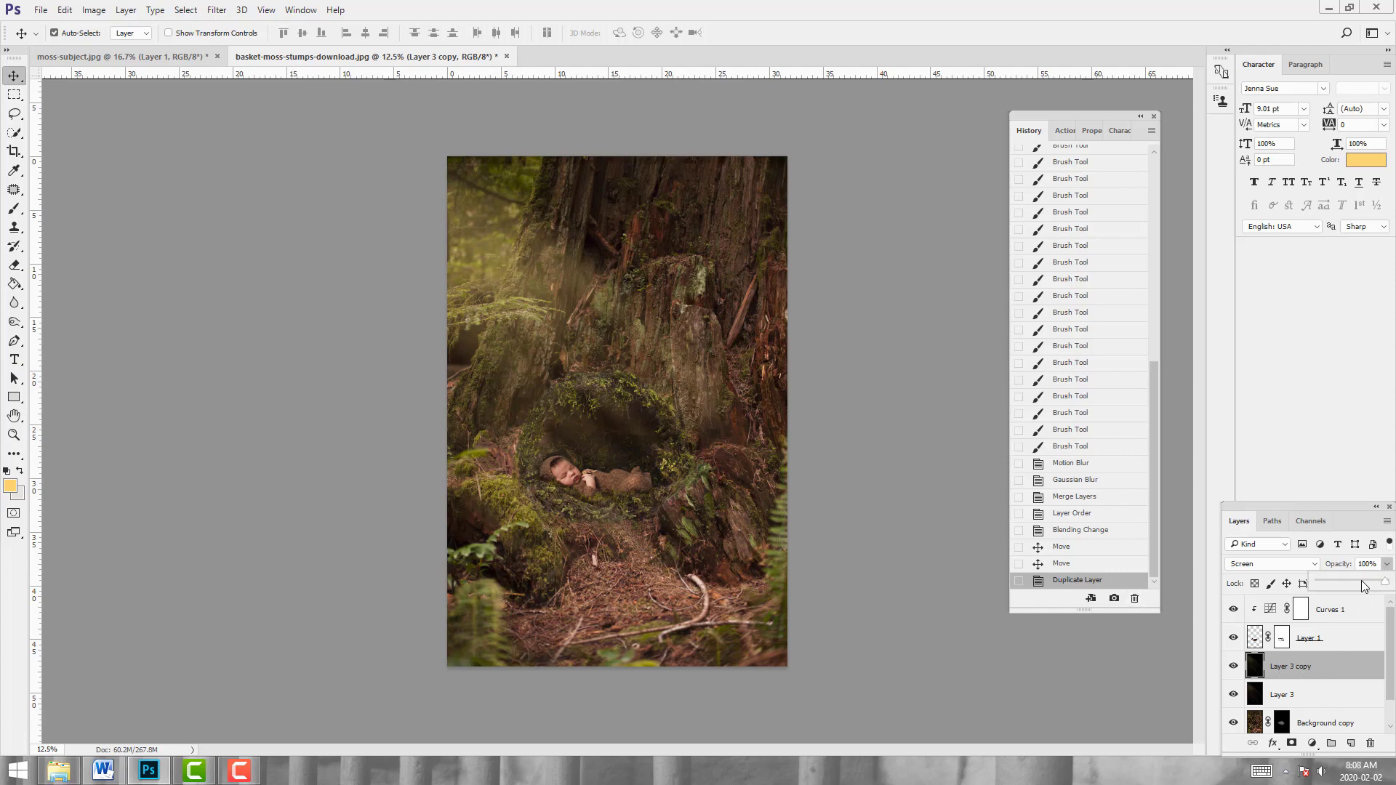
left_click(1363, 582)
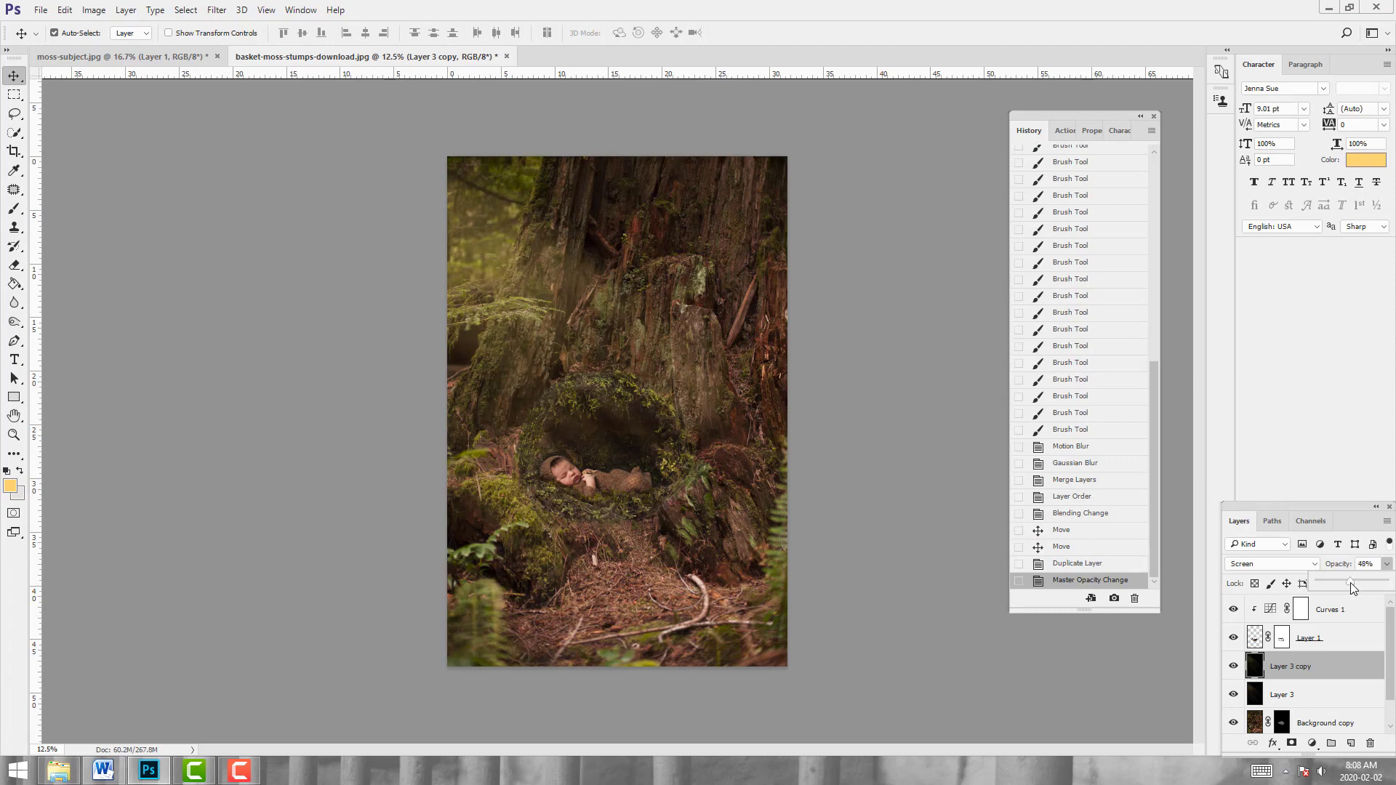
left_click_drag(1329, 676, 1369, 741)
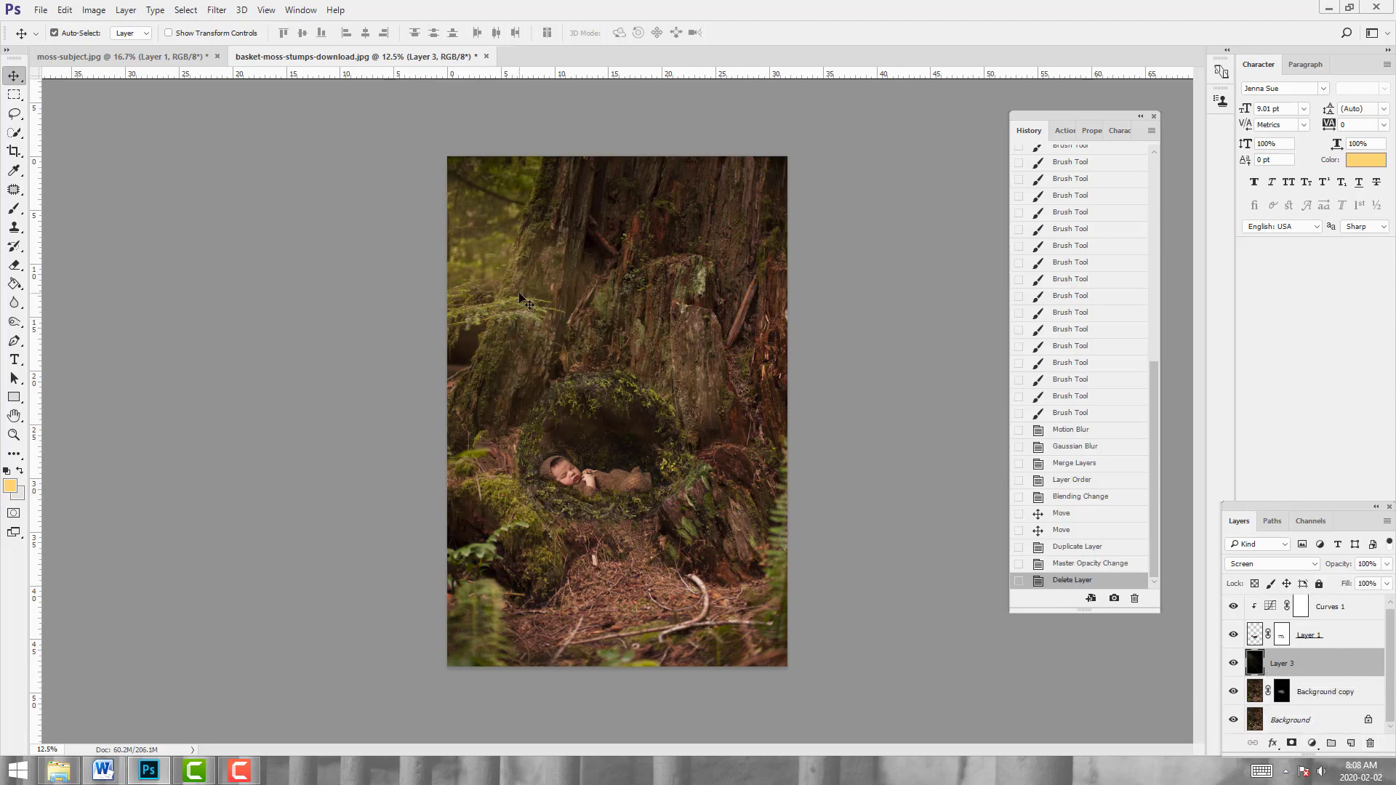
Free-transform Layer 3 to about 108.33% width and 101.25% height, with its upper edge meeting the canvas's top
key("ctrl+t")
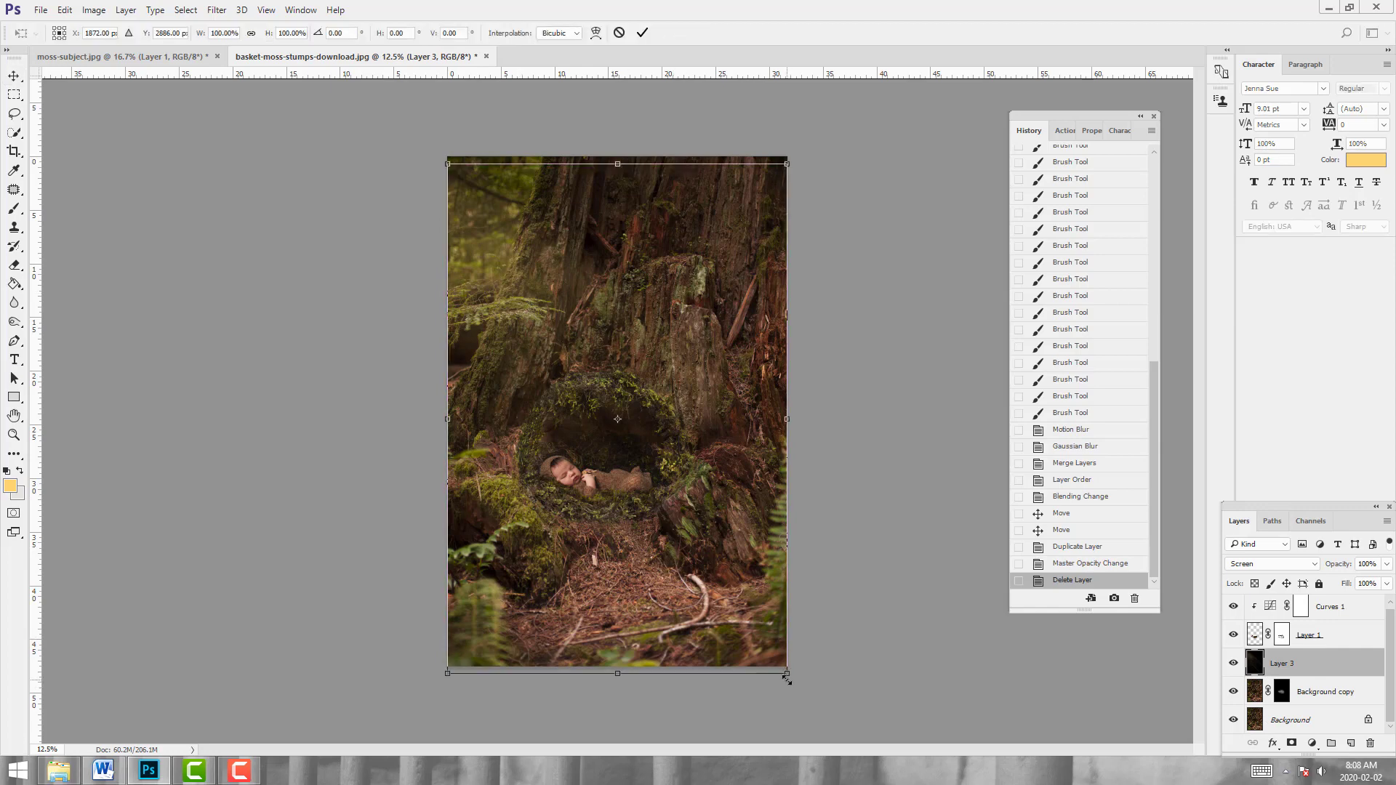
mouse_move(795, 683)
left_mouse_down()
mouse_move(816, 704)
mouse_move(780, 576)
mouse_move(781, 687)
mouse_move(784, 663)
mouse_move(811, 677)
left_mouse_up()
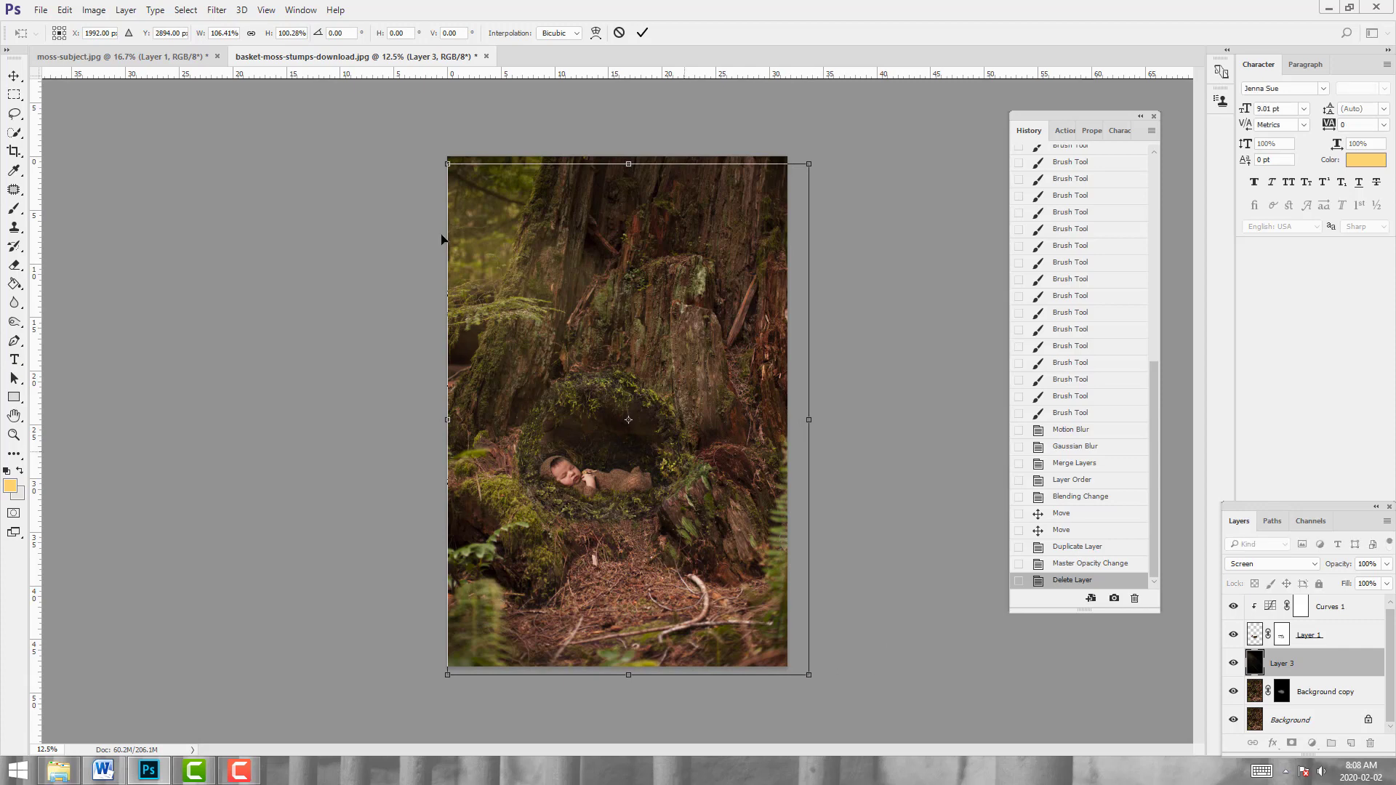
left_click_drag(444, 158, 444, 151)
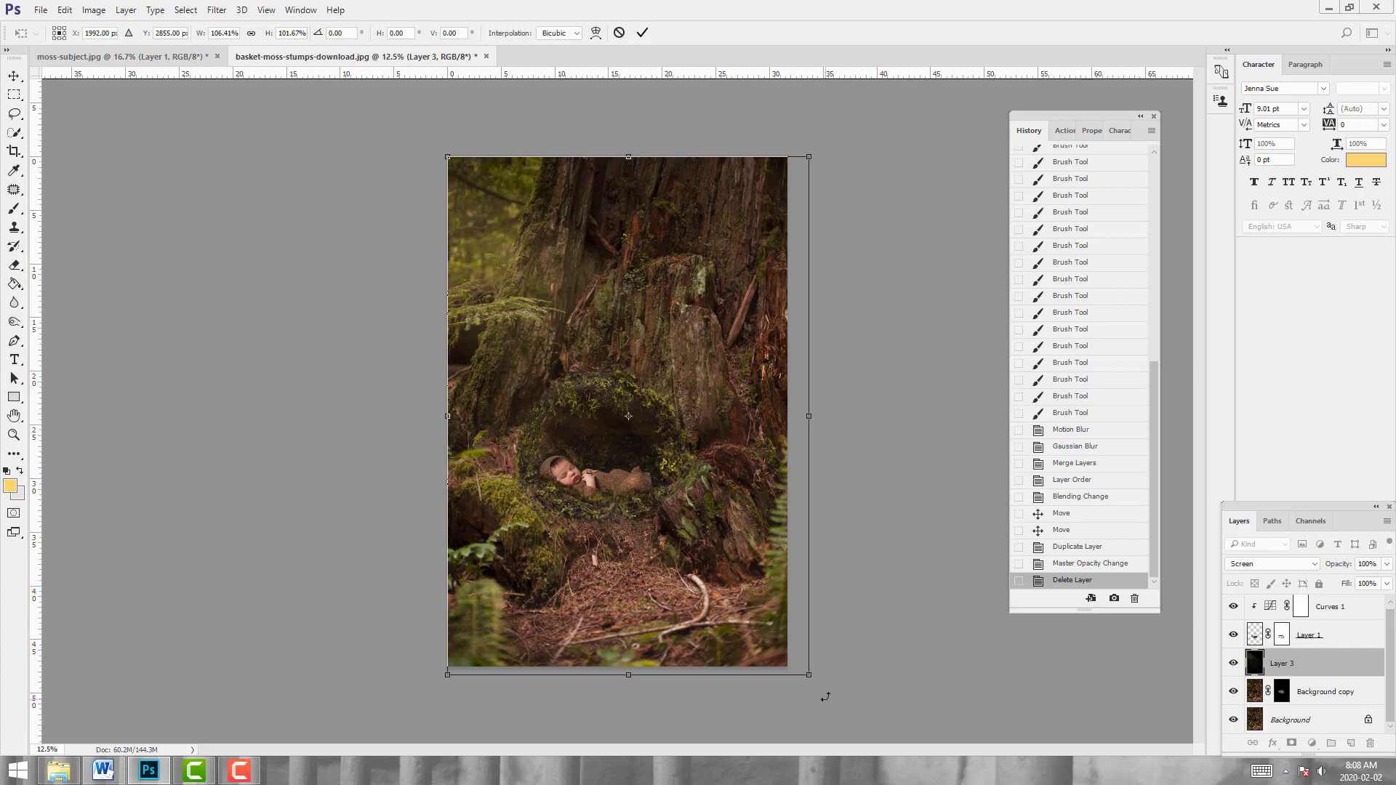
mouse_move(804, 676)
left_mouse_down()
mouse_move(804, 727)
mouse_move(813, 674)
left_mouse_up()
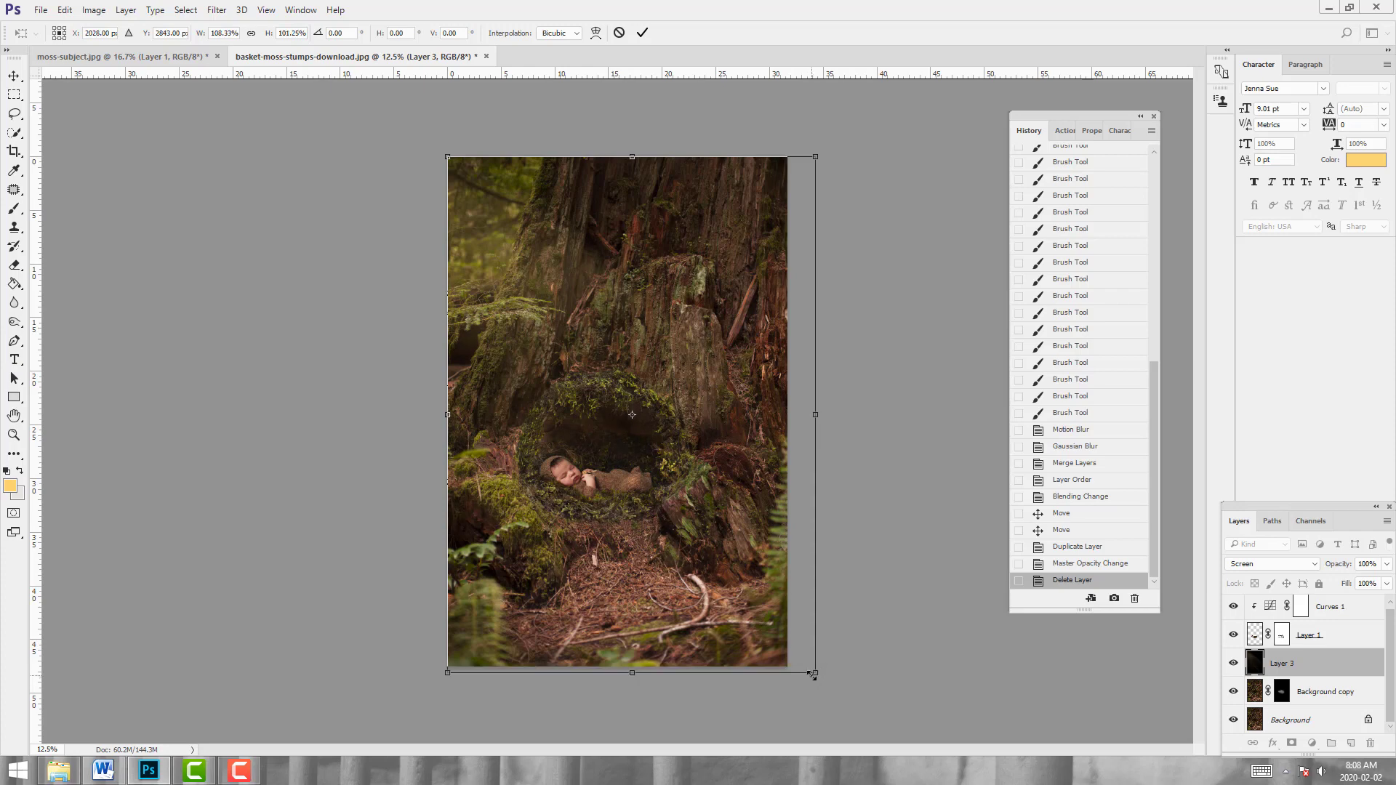
left_click(643, 33)
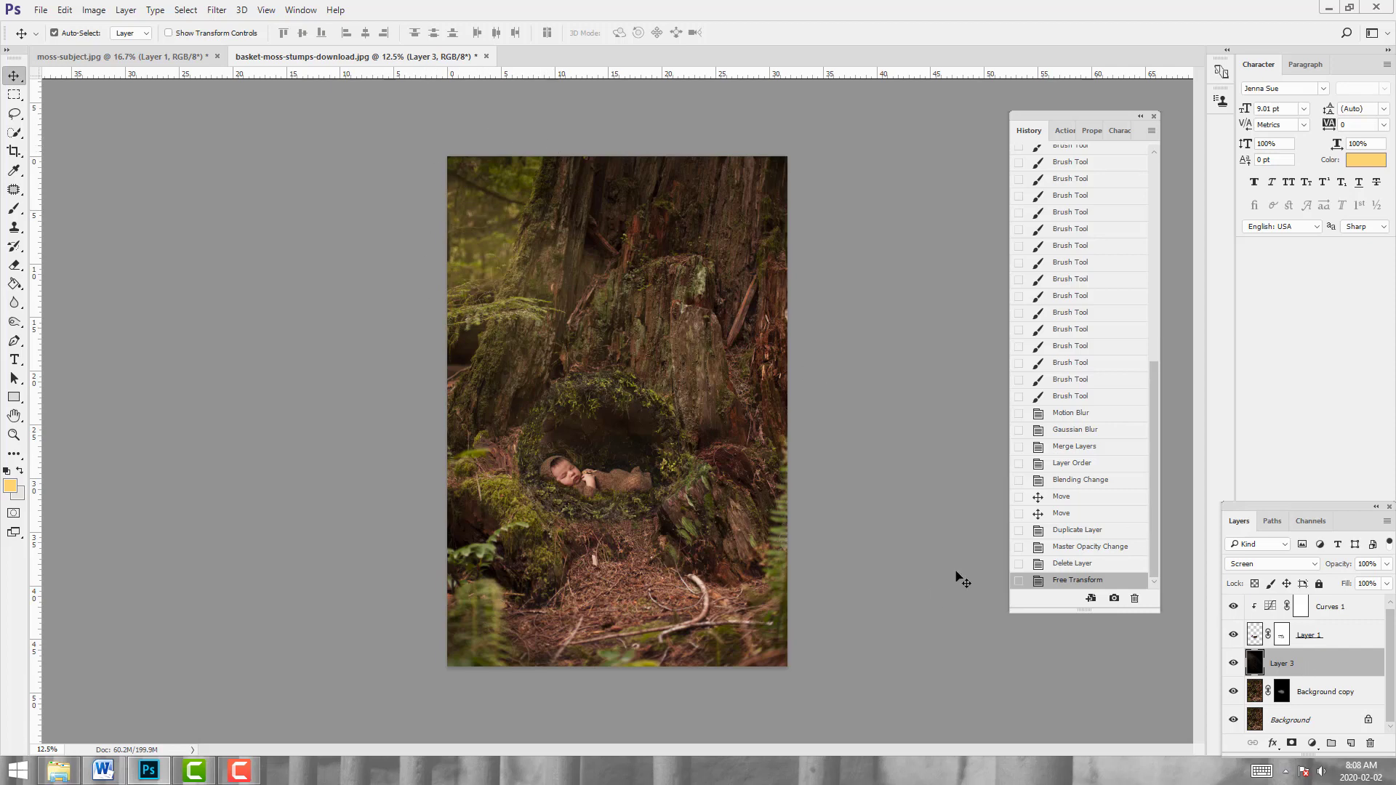
Brush a soft golden glow over the image's upper-left area on Layer 3 using an 1800 px brush at 18% opacity and 14% flow
left_click(13, 209)
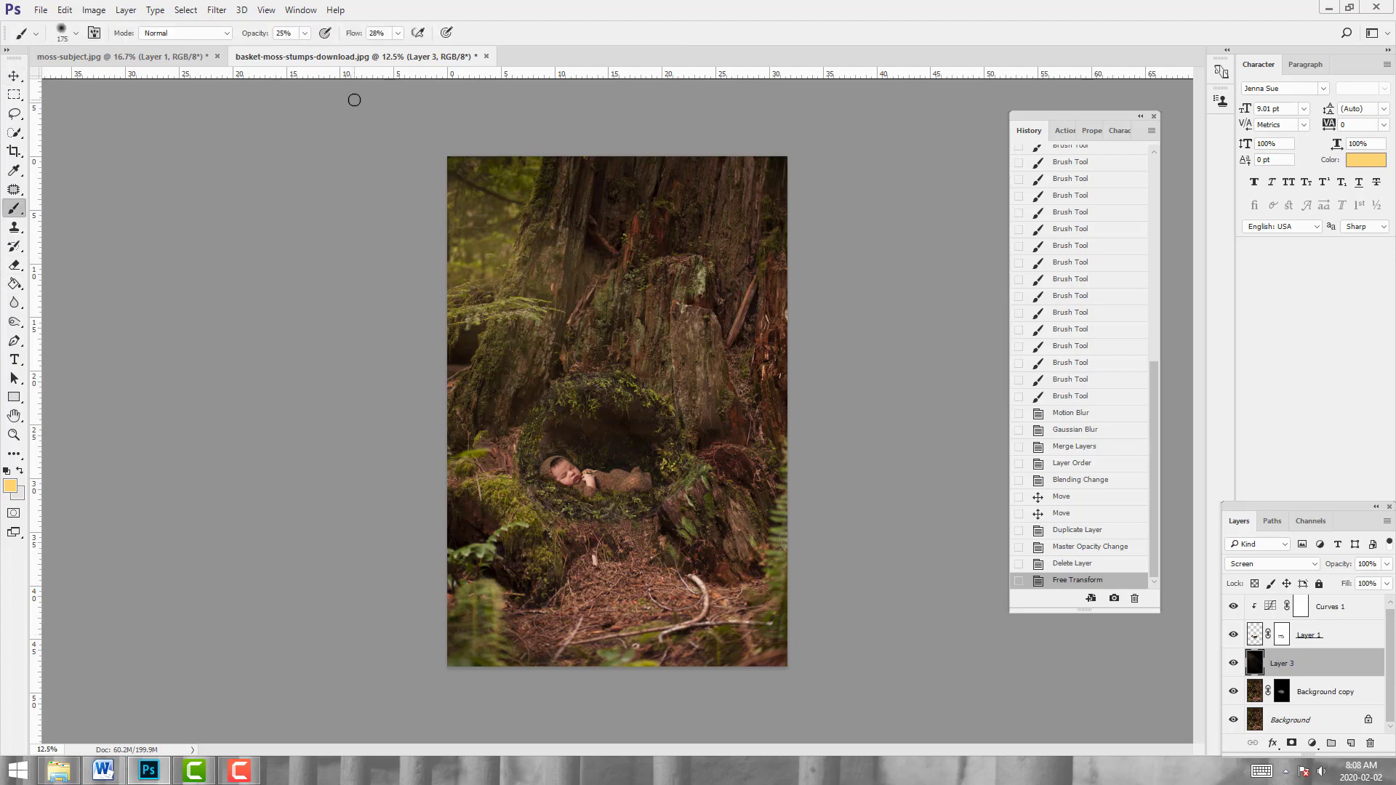
key("bracketright")
key("bracketright")
key("bracketright")
key("bracketright")
key("bracketright")
key("bracketright")
key("bracketright")
key("bracketright")
key("bracketright")
key("bracketright")
key("bracketright")
key("bracketright")
left_click_drag(305, 33, 302, 53)
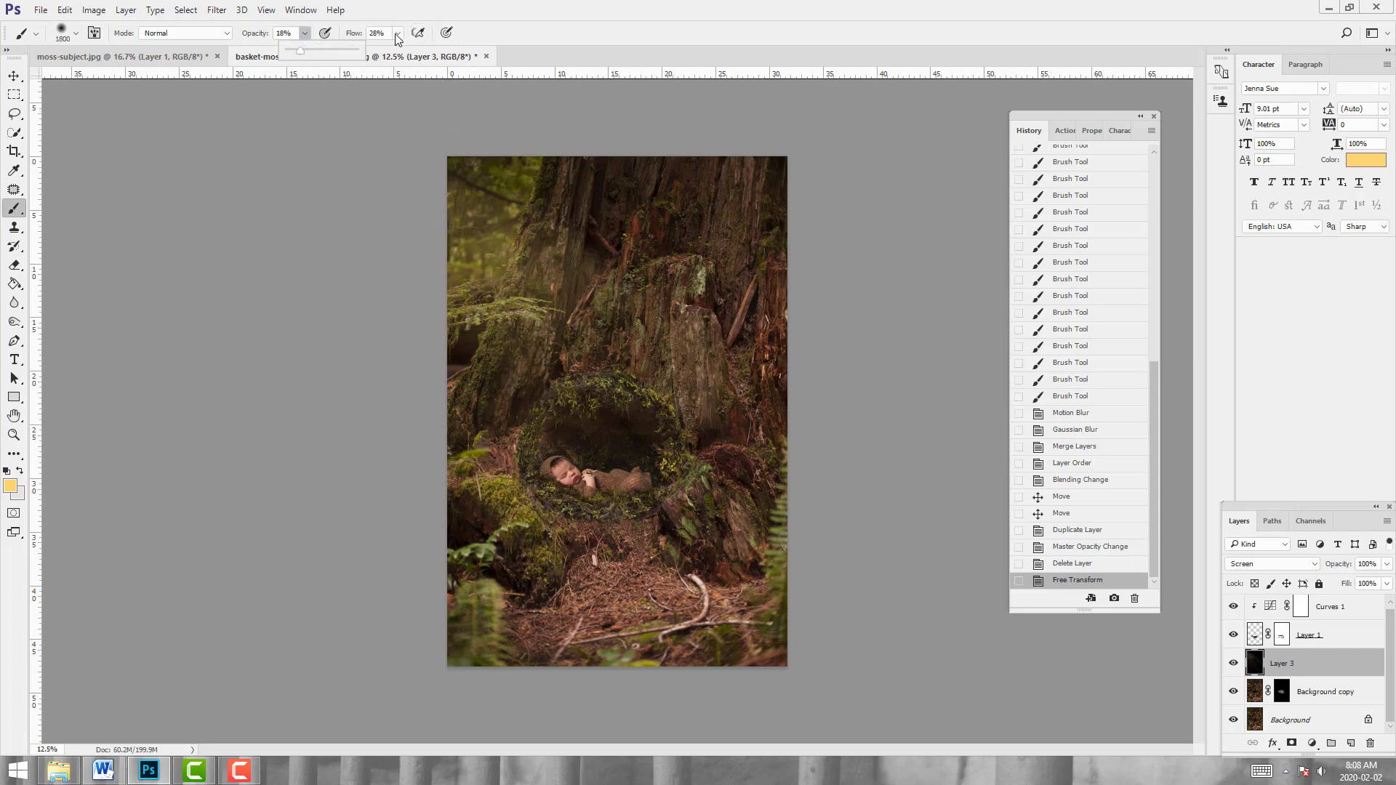
left_click_drag(398, 33, 388, 51)
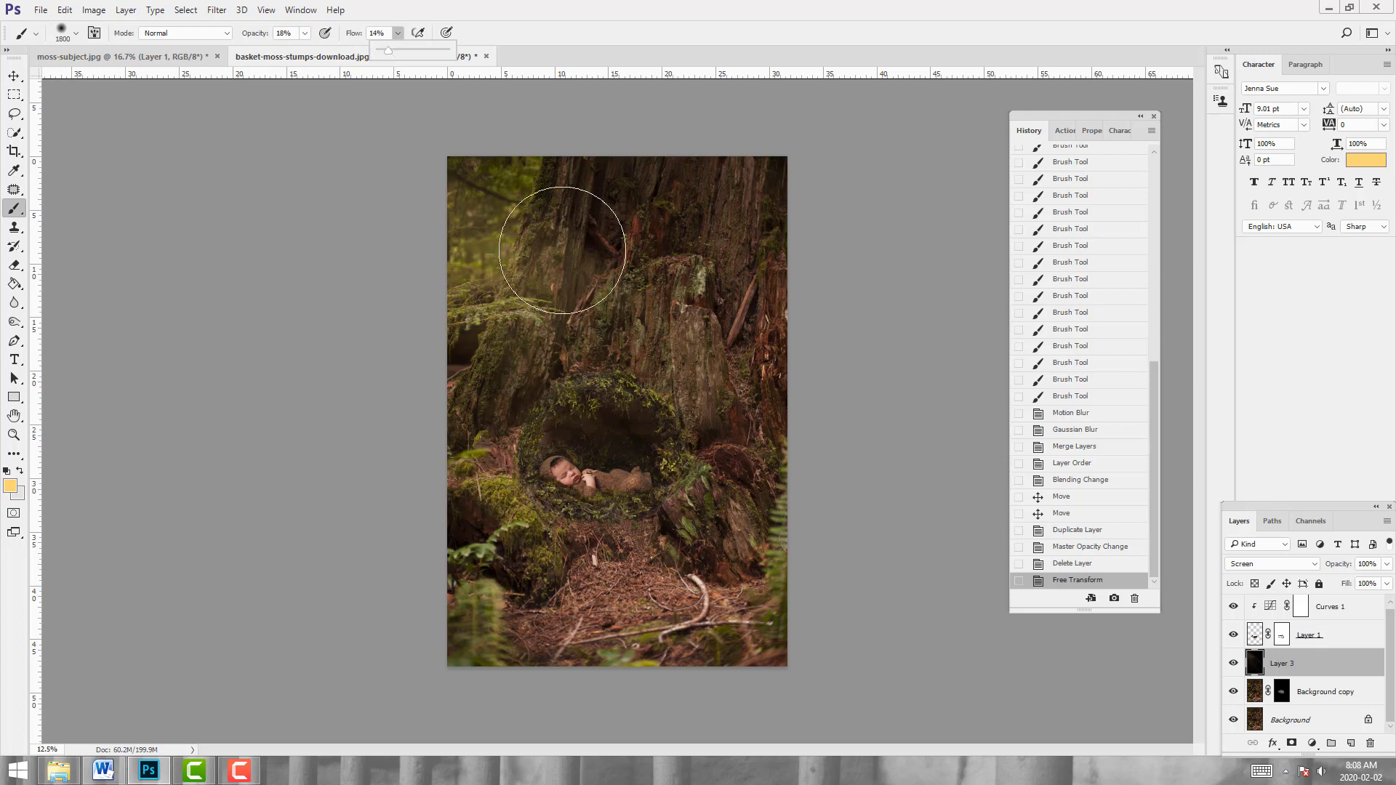
left_click(495, 201)
left_click(528, 226)
left_click(517, 213)
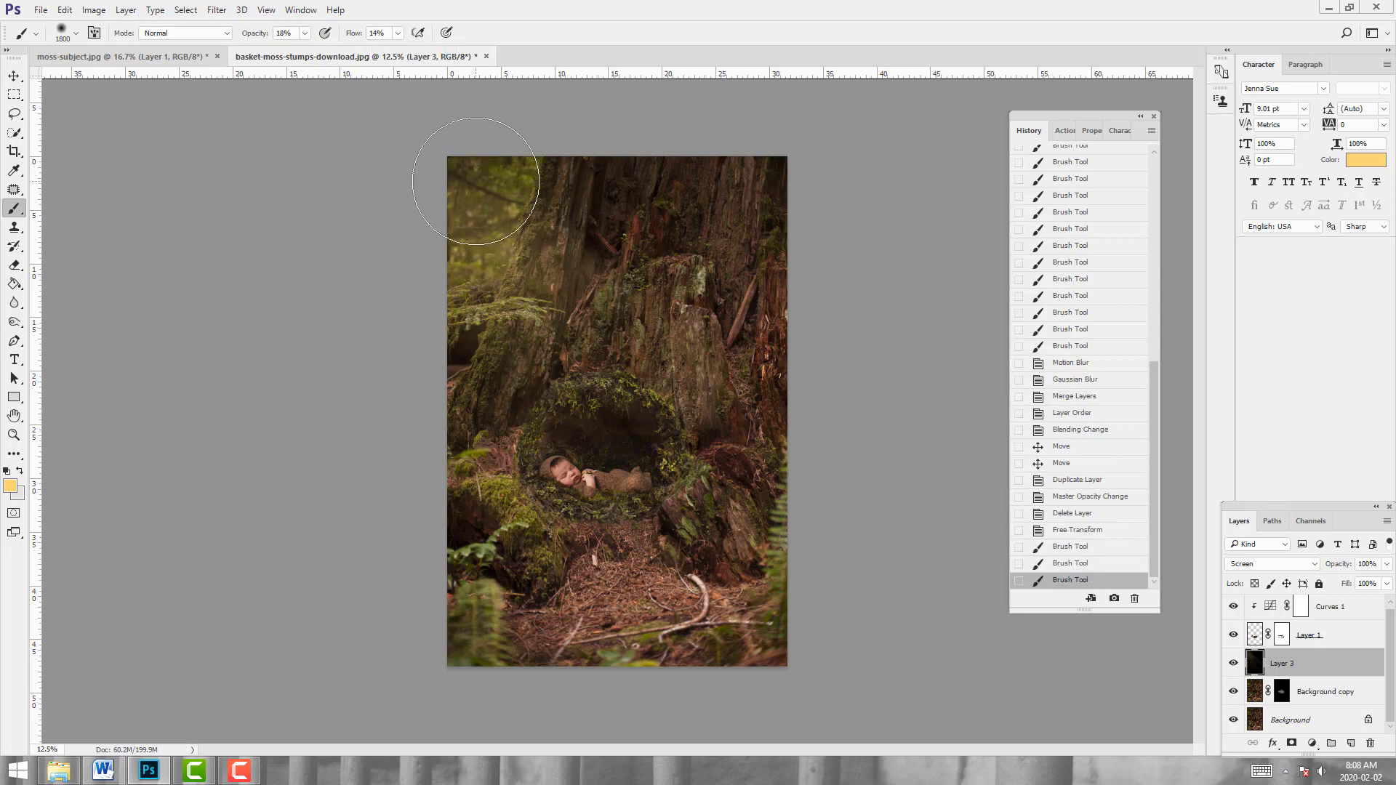
Build up the golden glow over the upper-left foliage on Layer 3 with more dabs of the 1800 px brush
left_click(487, 240)
left_click(474, 267)
left_click(480, 180)
left_click(497, 185)
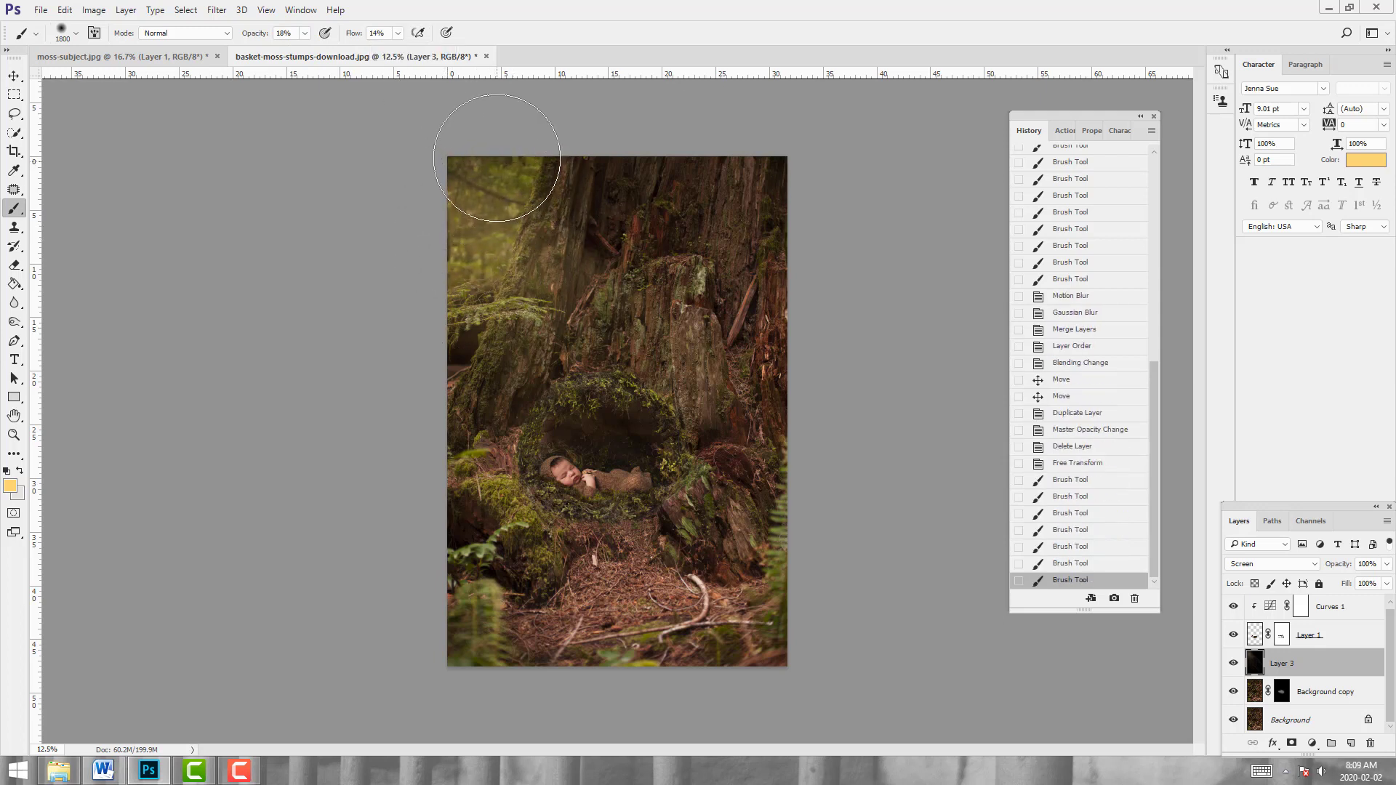
left_click(515, 201)
left_click(488, 239)
left_click(469, 243)
left_click(464, 229)
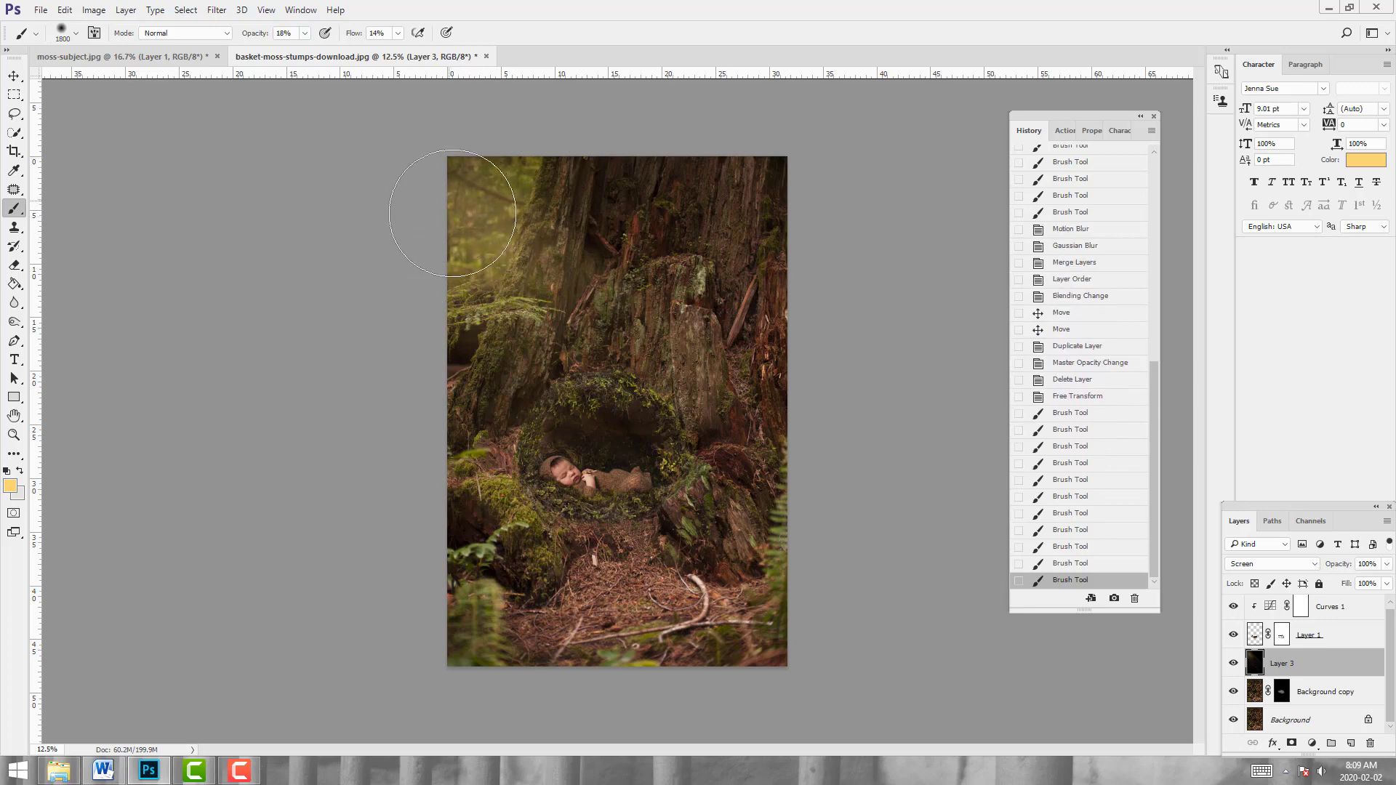
left_click(436, 240)
left_click(437, 204)
left_click(494, 183)
left_click(493, 290)
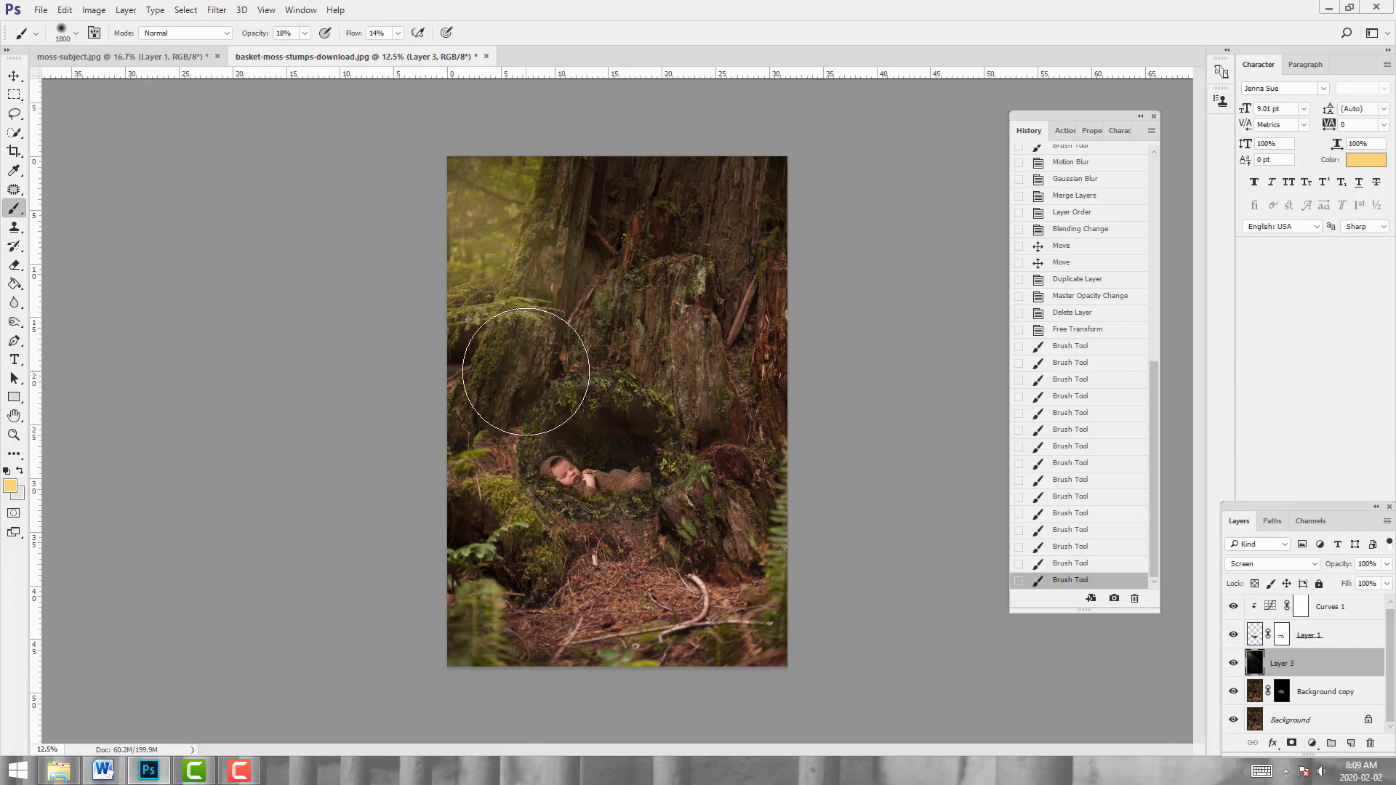
Try a diagonal light stroke from the left foliage toward the moss basket with a 1000 px brush, and undo it
key("bracketleft")
key("bracketleft")
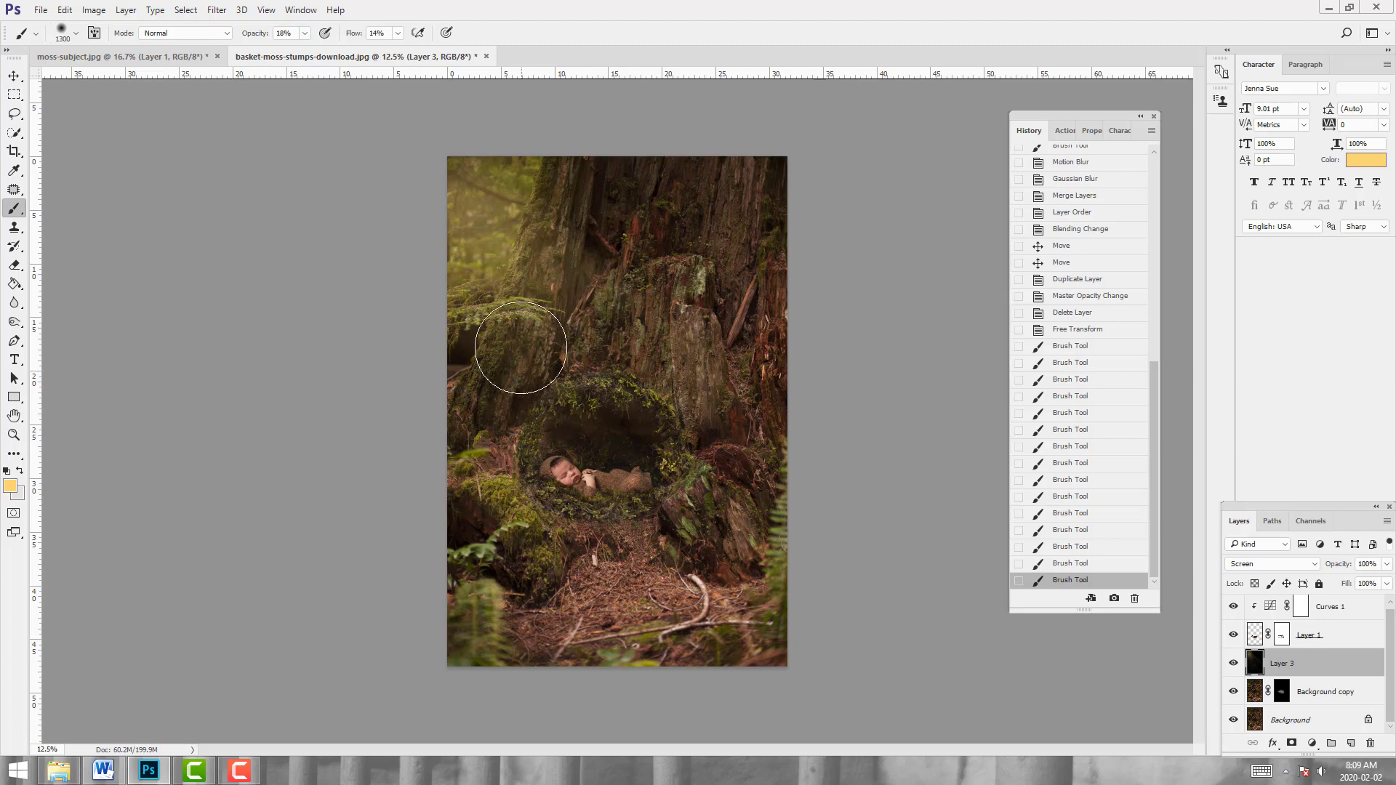
key("bracketleft")
left_click_drag(473, 302, 570, 428)
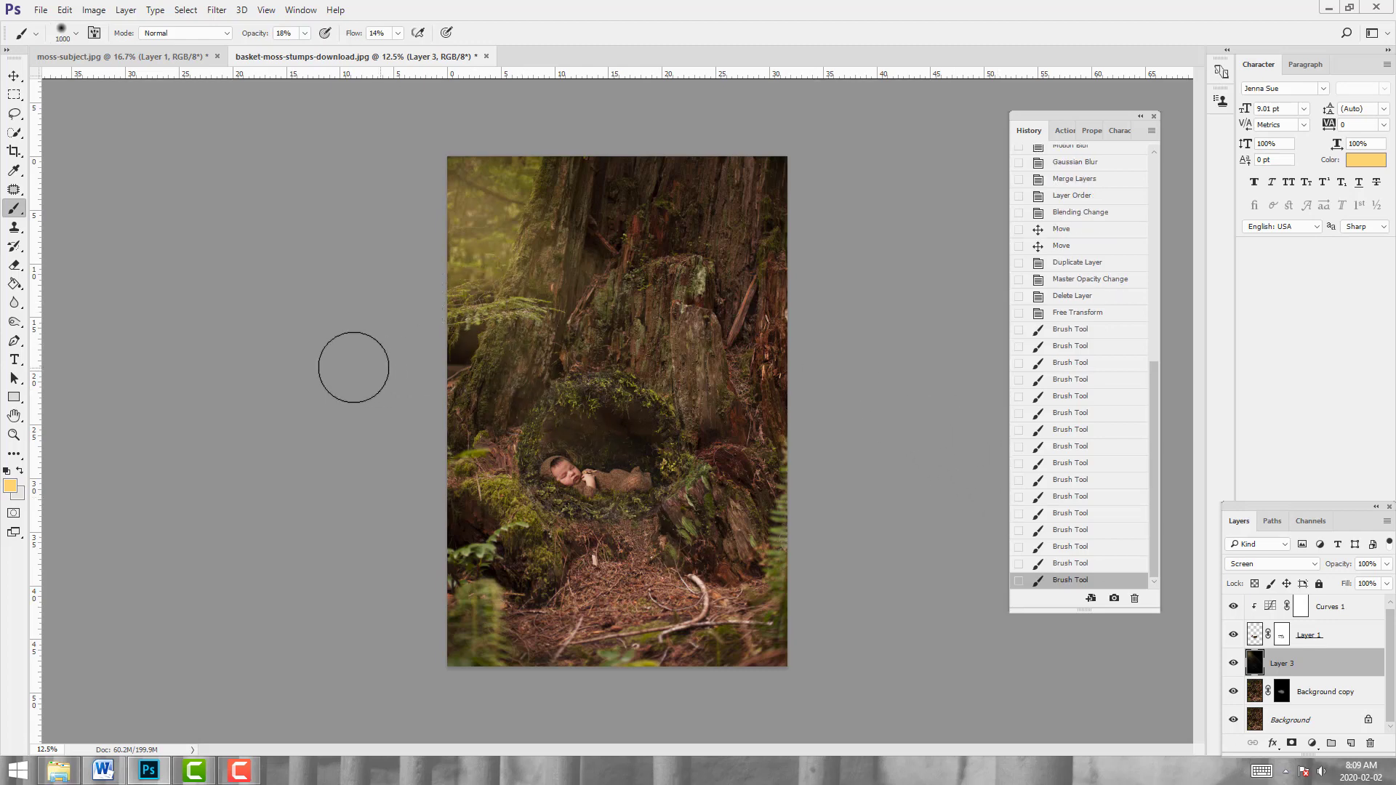
left_click(1063, 565)
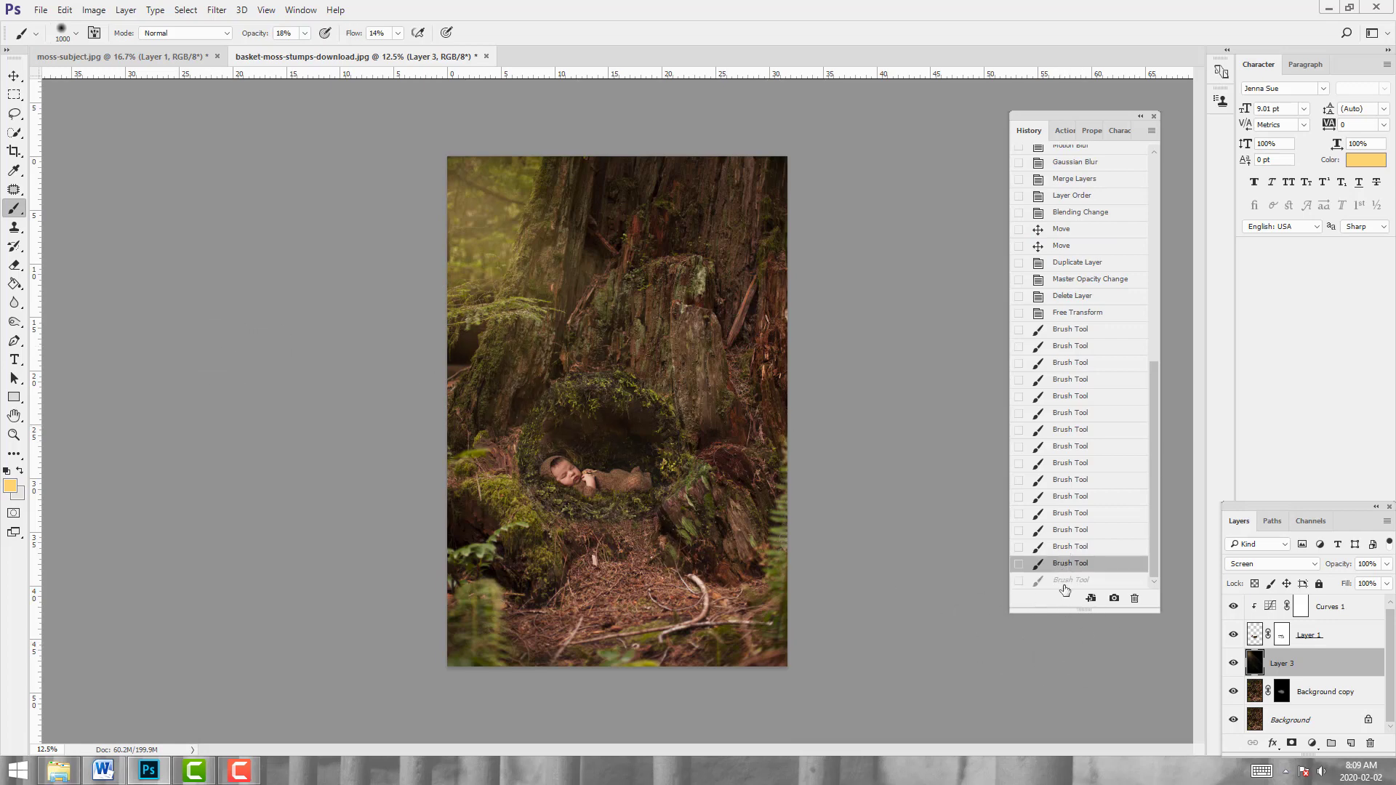
left_click(1064, 580)
left_click(1063, 564)
Brush faint diagonal golden rays on Layer 3 from the left edge toward the lower-right corner using a 600 px brush
key("bracketleft")
key("bracketleft")
key("bracketleft")
left_click(676, 578)
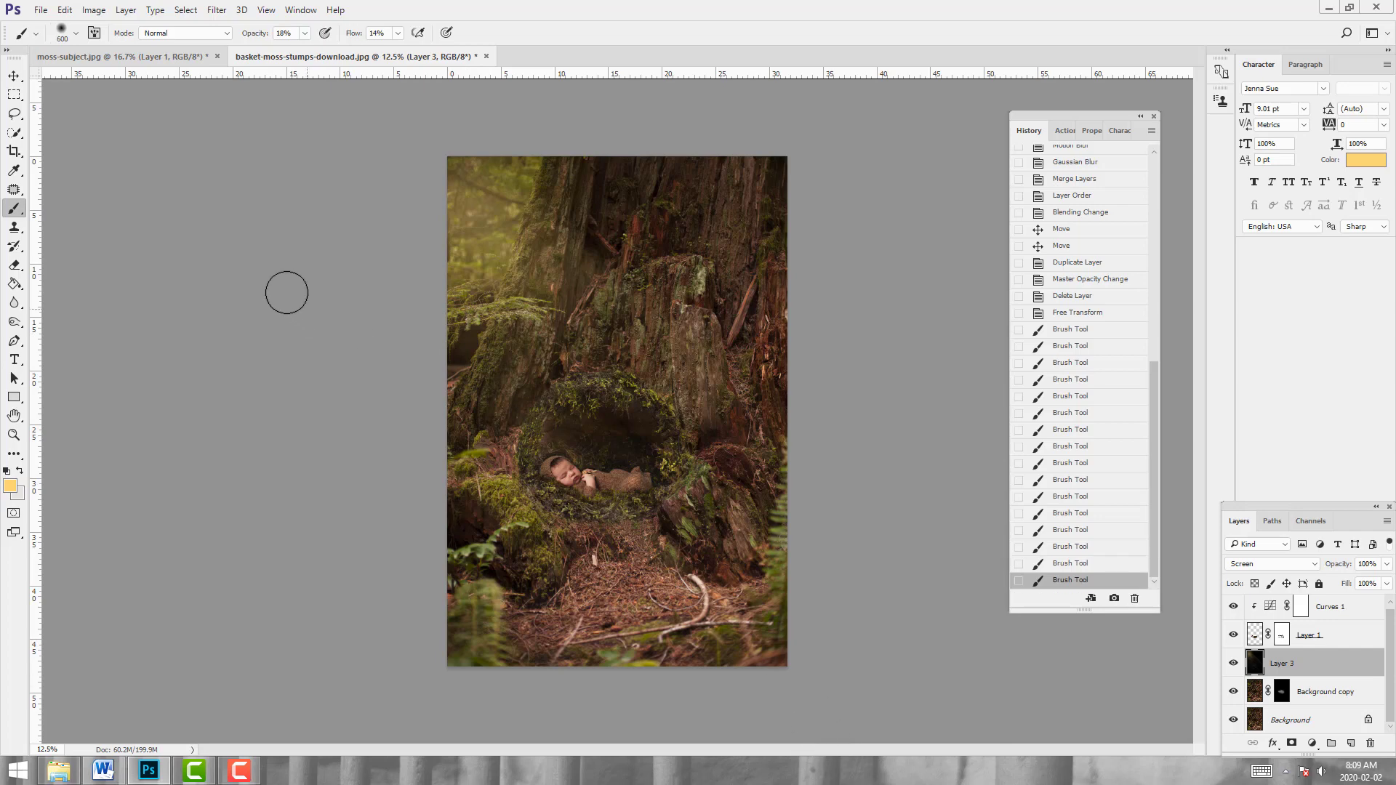
left_click(1071, 565)
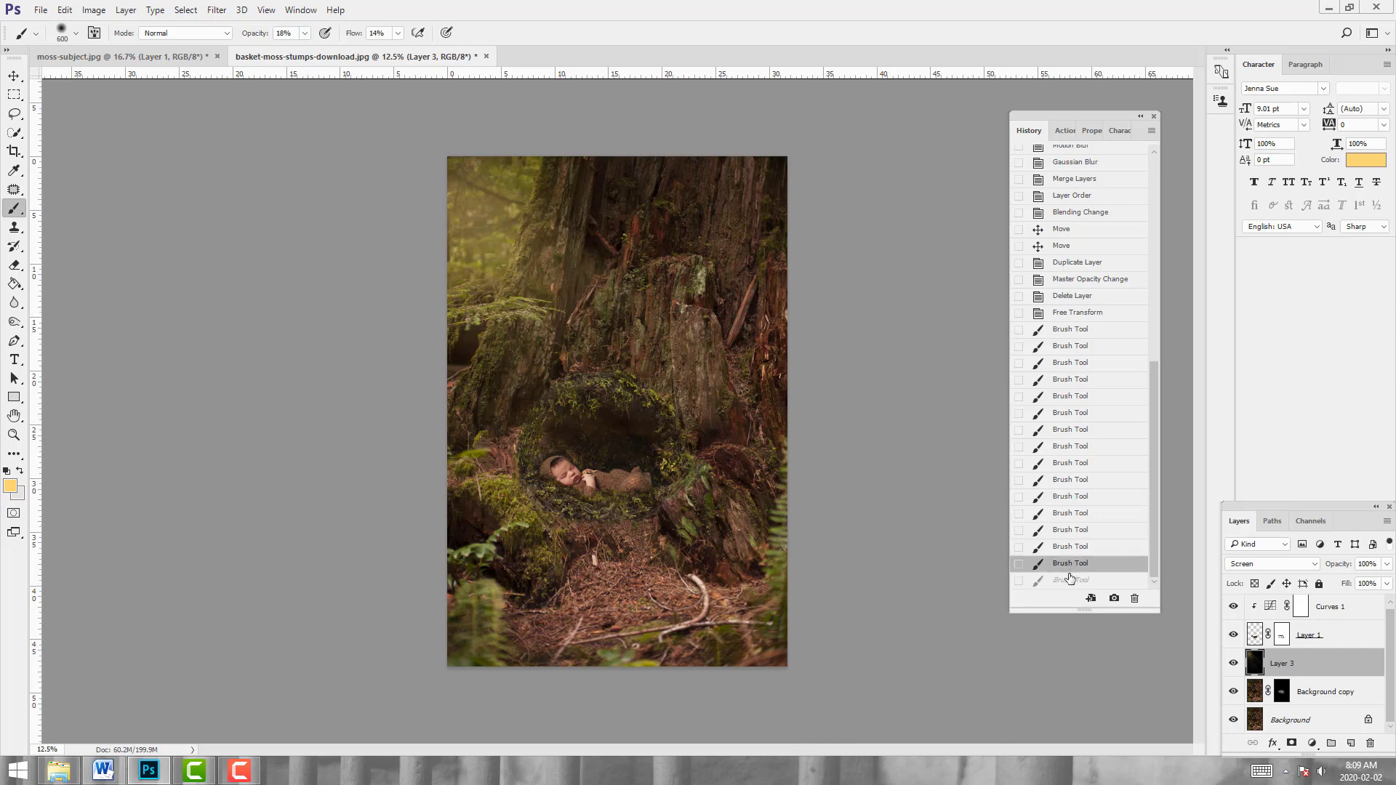
left_click(1067, 580)
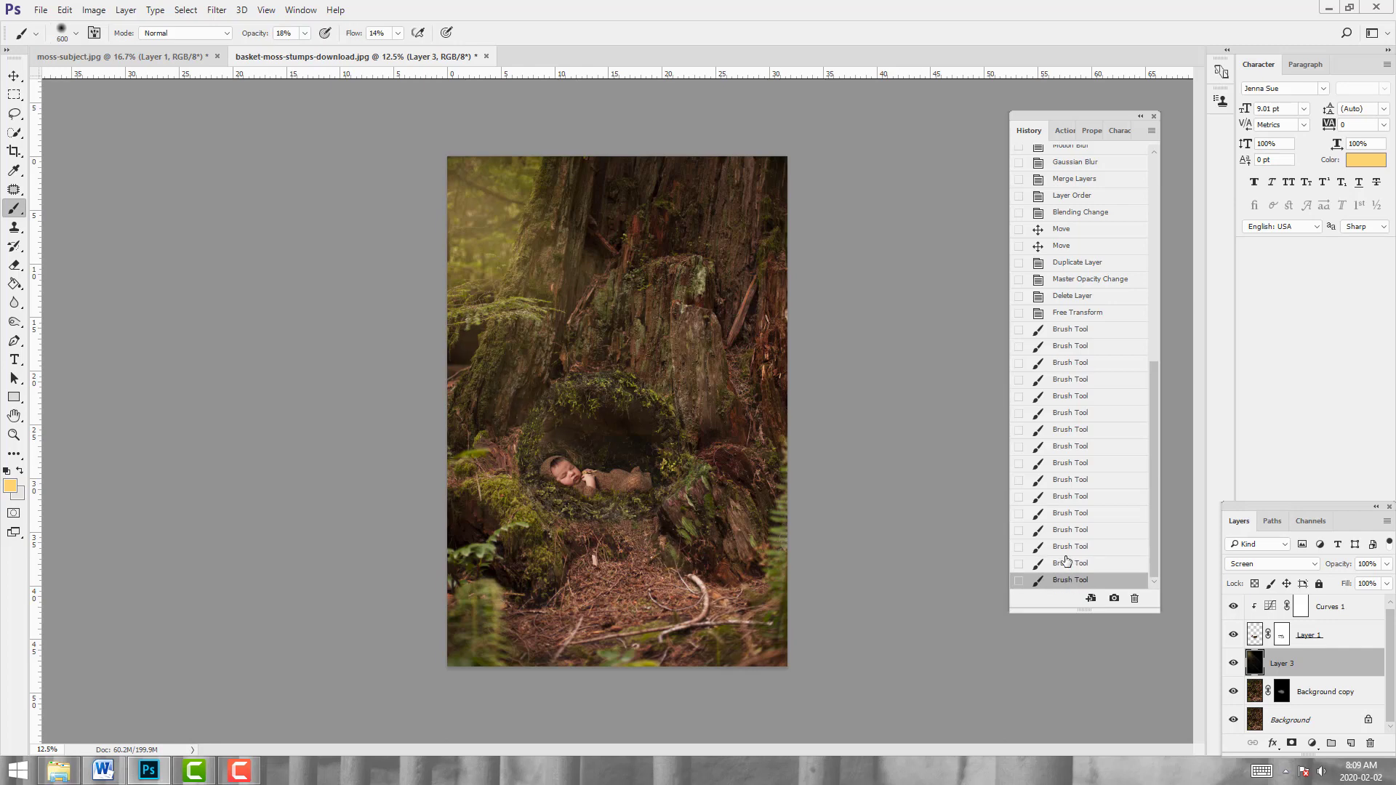
left_click(1066, 566)
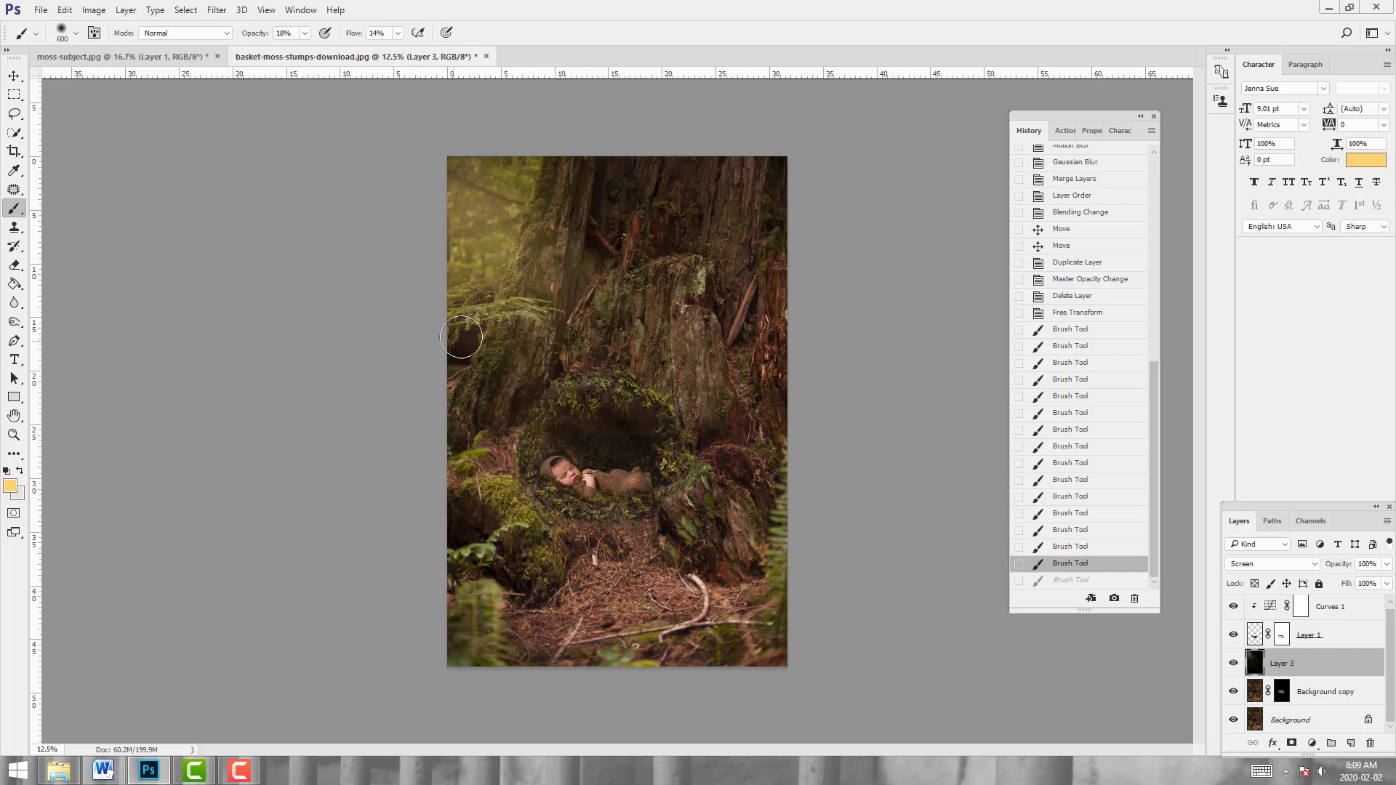
left_click_drag(456, 336, 857, 713)
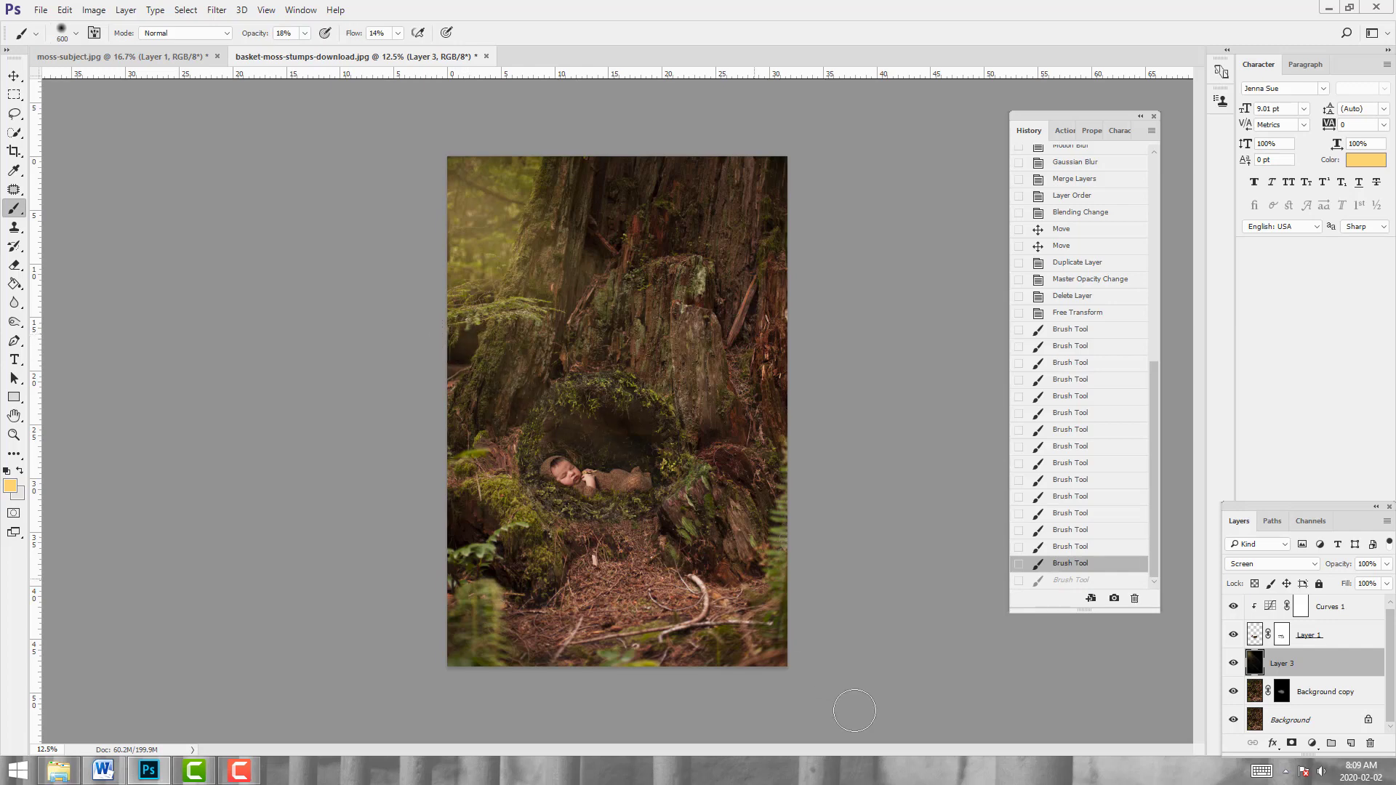
left_click_drag(445, 367, 842, 731)
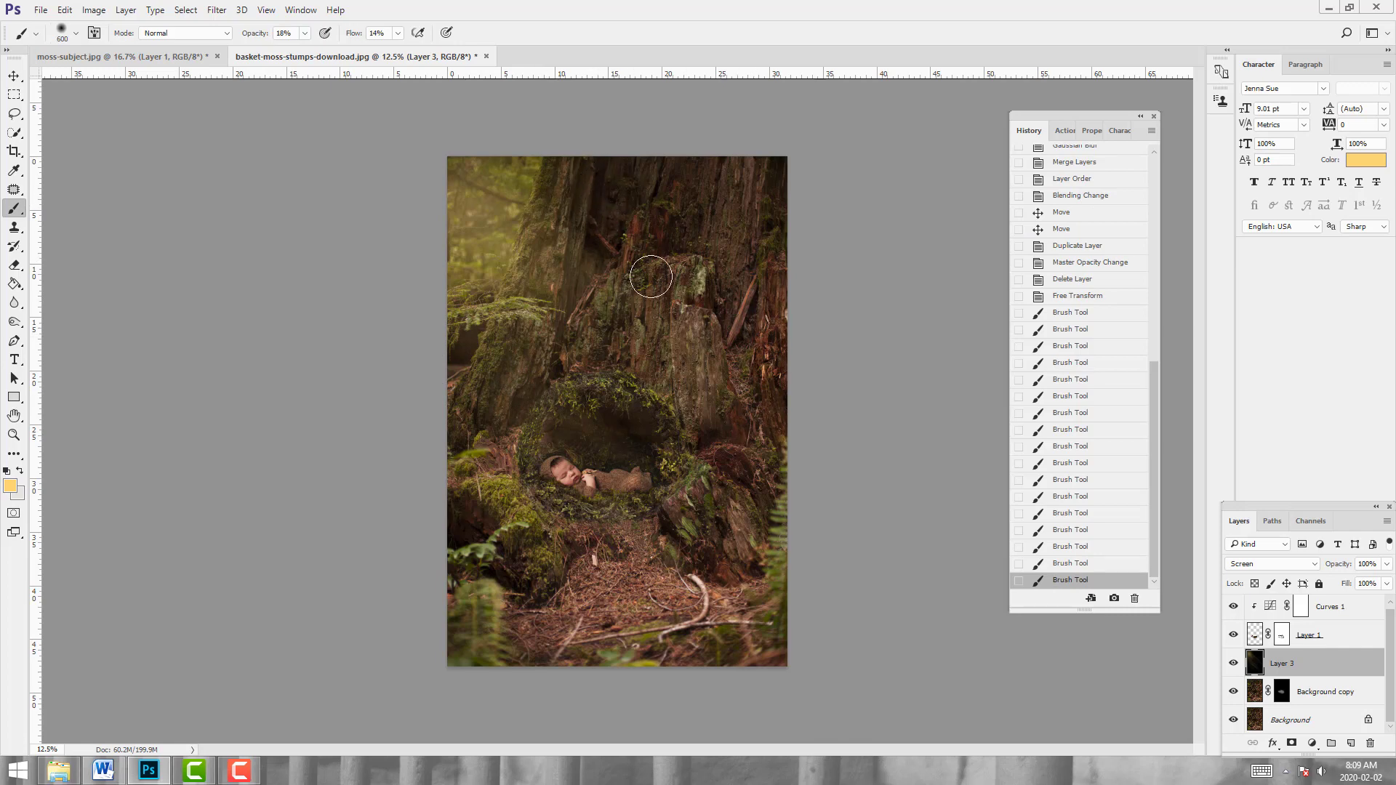
mouse_move(794, 654)
left_mouse_down()
mouse_move(707, 504)
mouse_move(797, 664)
left_mouse_up()
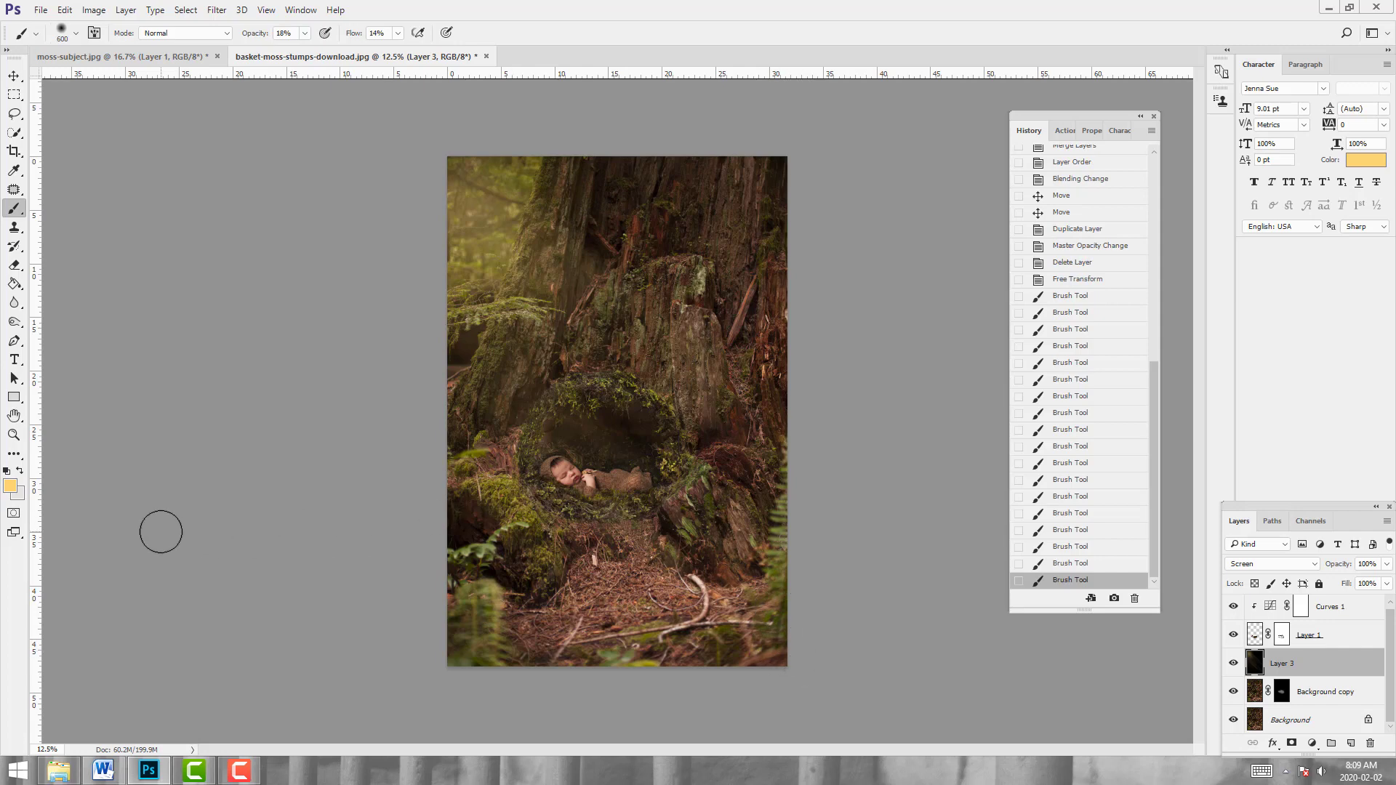
Compare the image with and without the last ray stroke, and with Layer 3 hidden and shown
left_click(1070, 564)
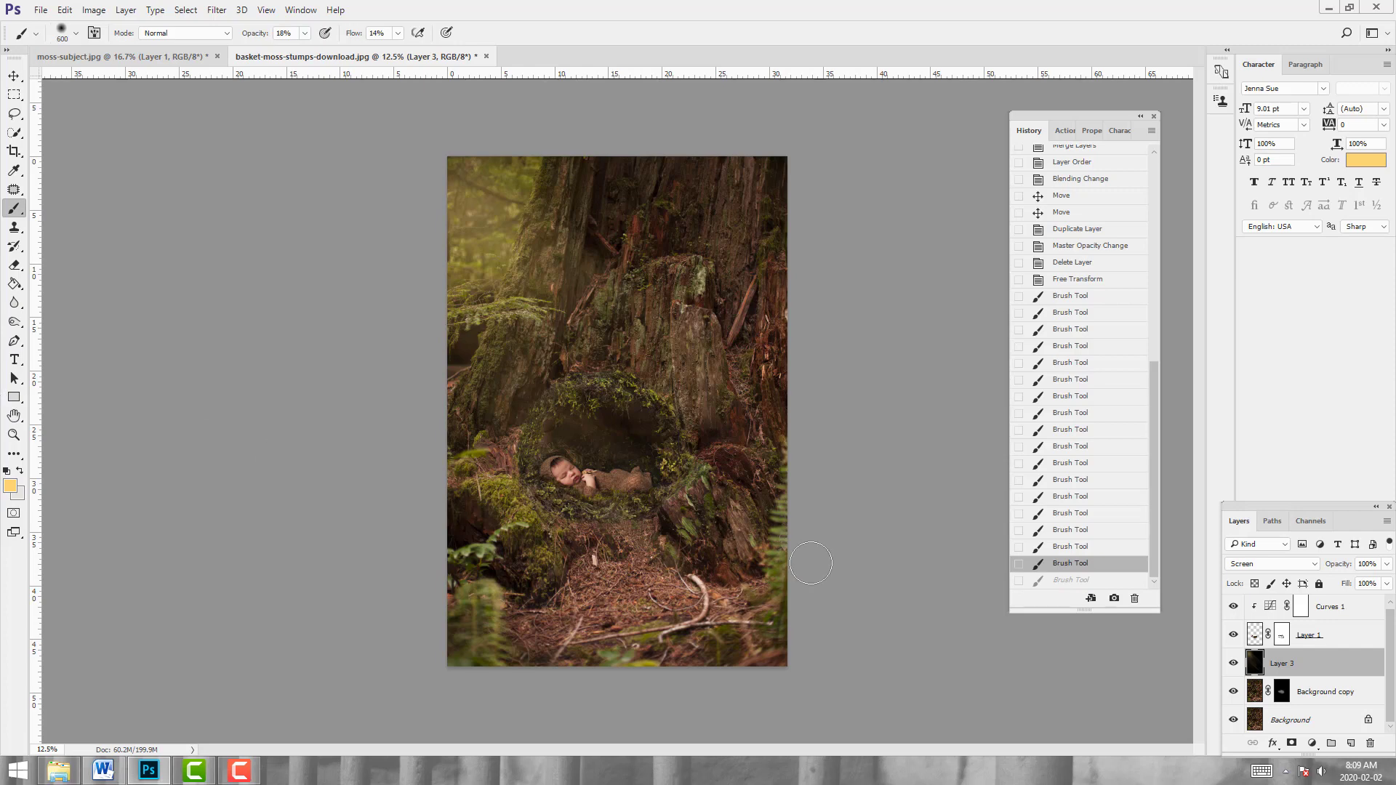
left_click(1233, 664)
left_click(1233, 663)
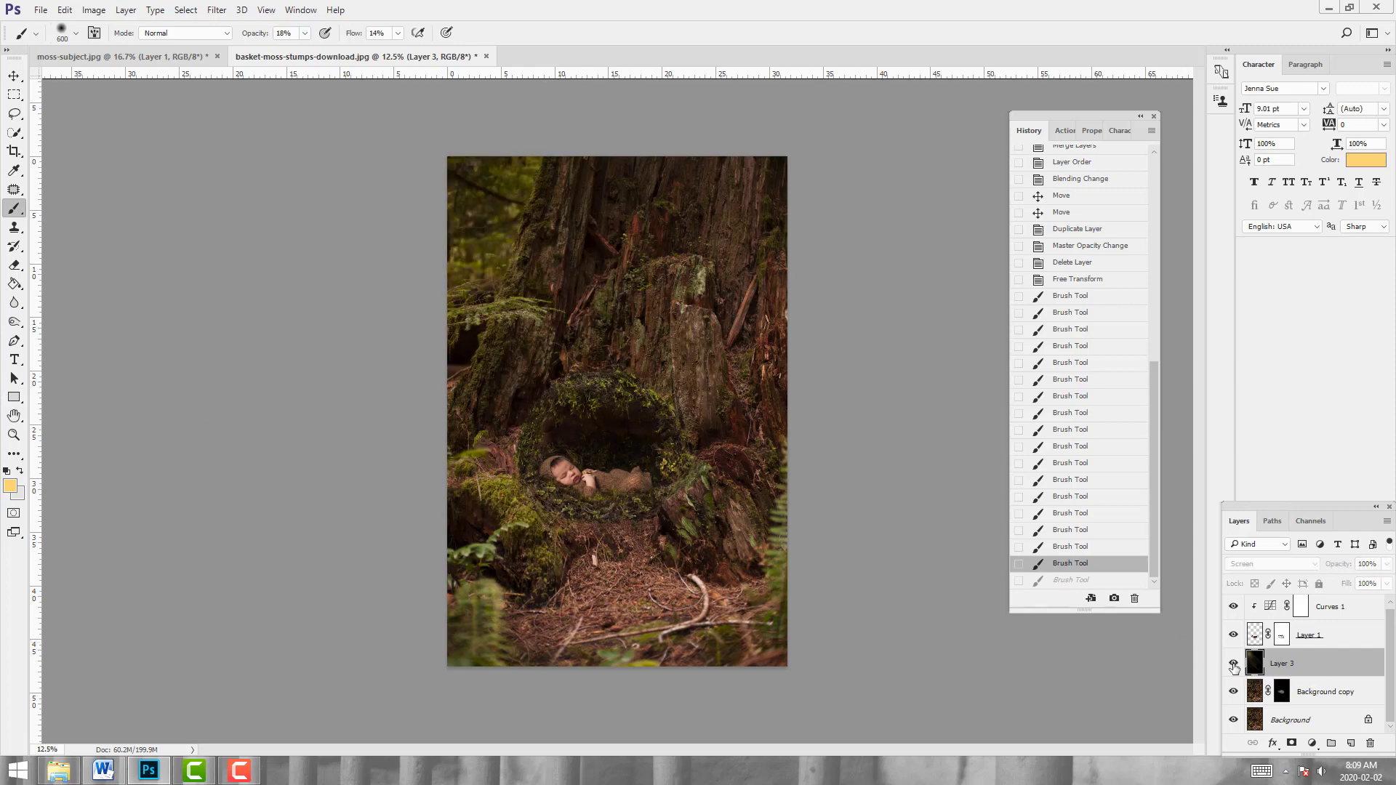
left_click(1233, 663)
left_click(1233, 663)
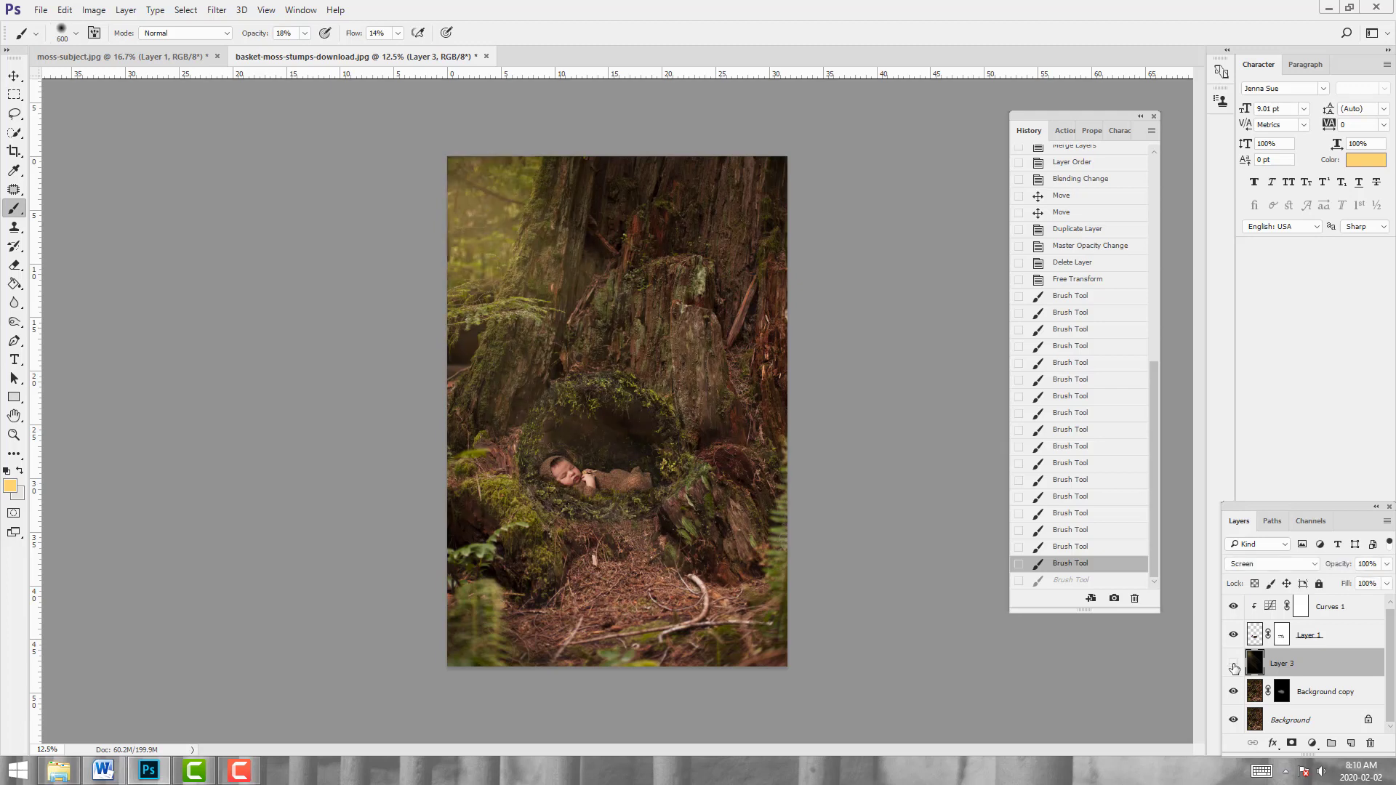
left_click(1233, 664)
left_click(1233, 665)
left_click(1233, 666)
key("ctrl+z")
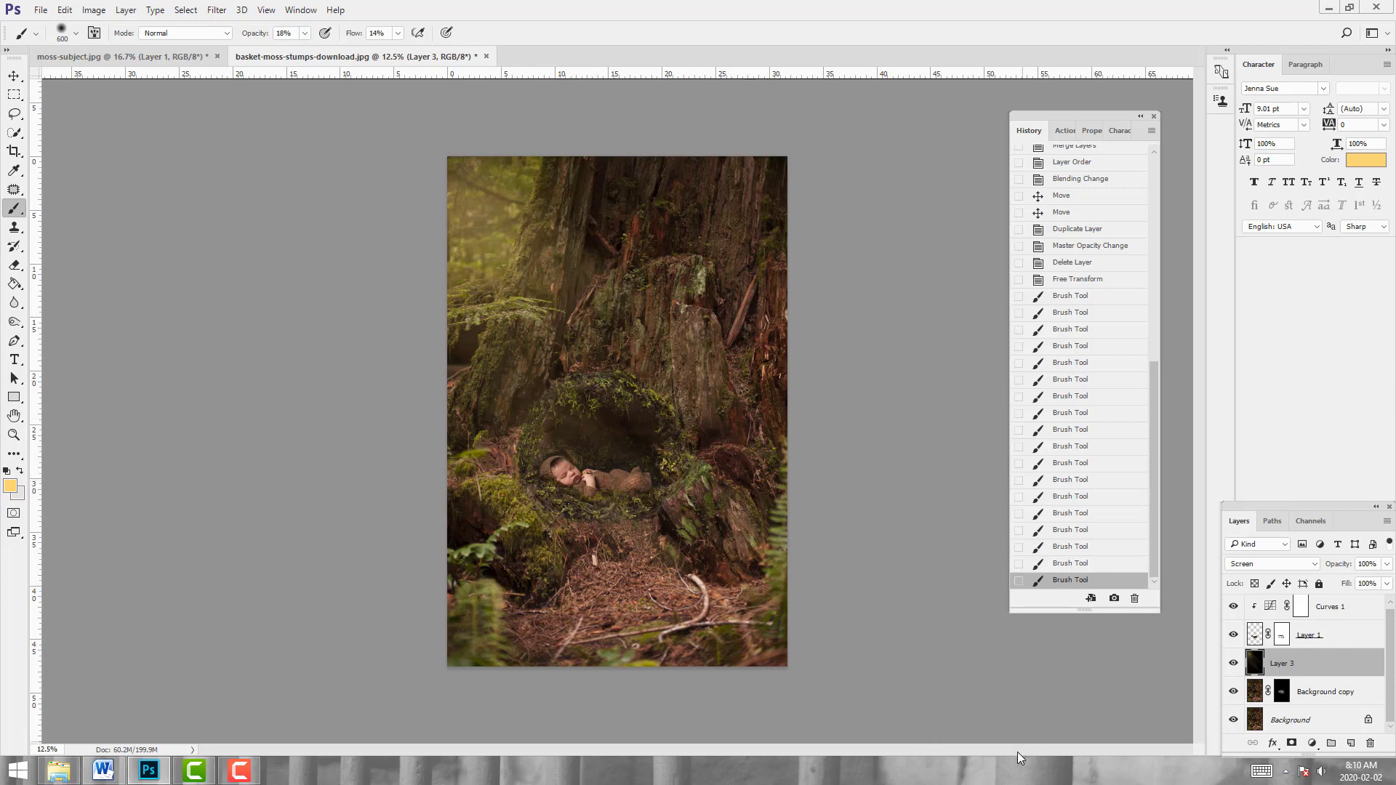
Try extra diagonal ray strokes from the moss basket over the lower-right stumps, and revert them in the history
left_click_drag(642, 391, 903, 581)
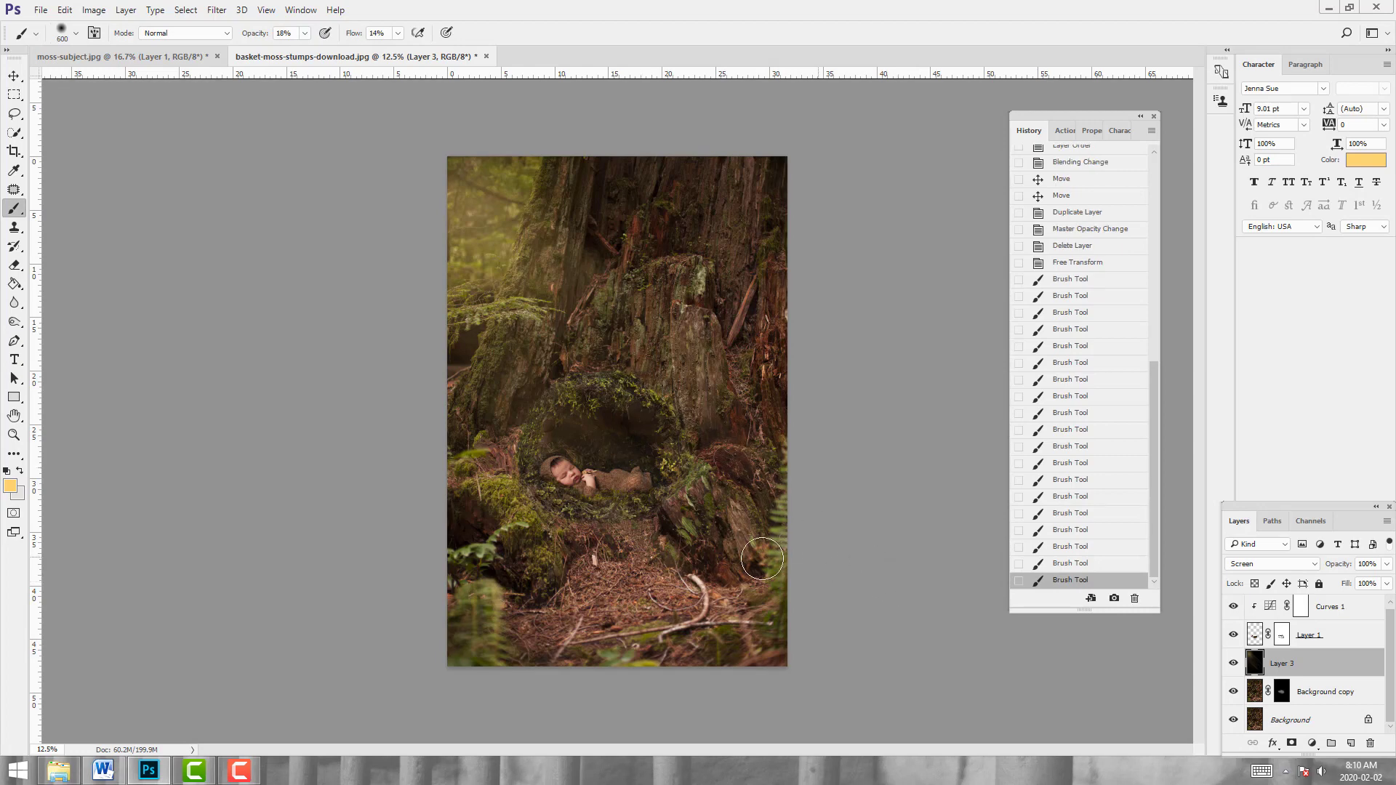
left_click_drag(689, 539, 879, 735)
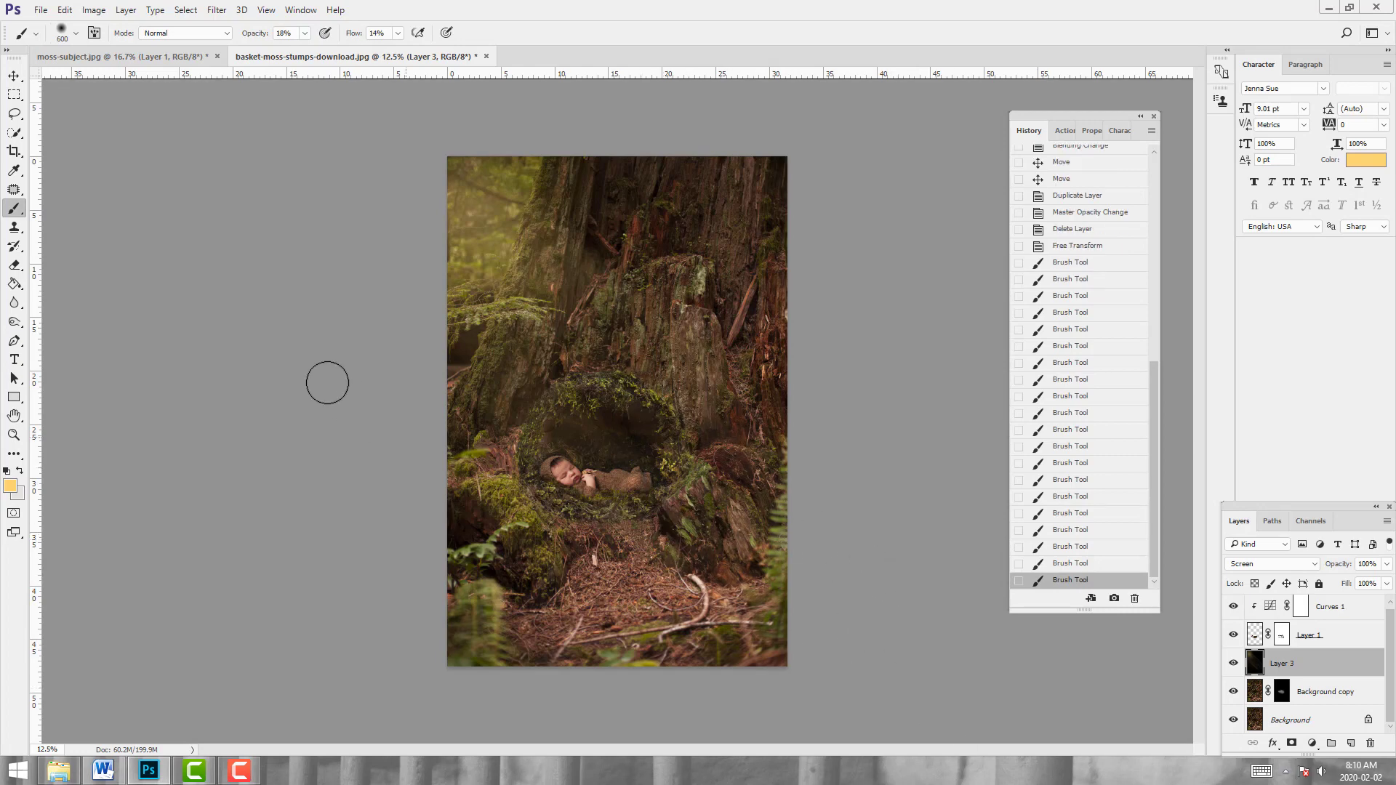
mouse_move(704, 529)
left_mouse_down()
mouse_move(724, 558)
mouse_move(798, 598)
mouse_move(620, 441)
left_mouse_up()
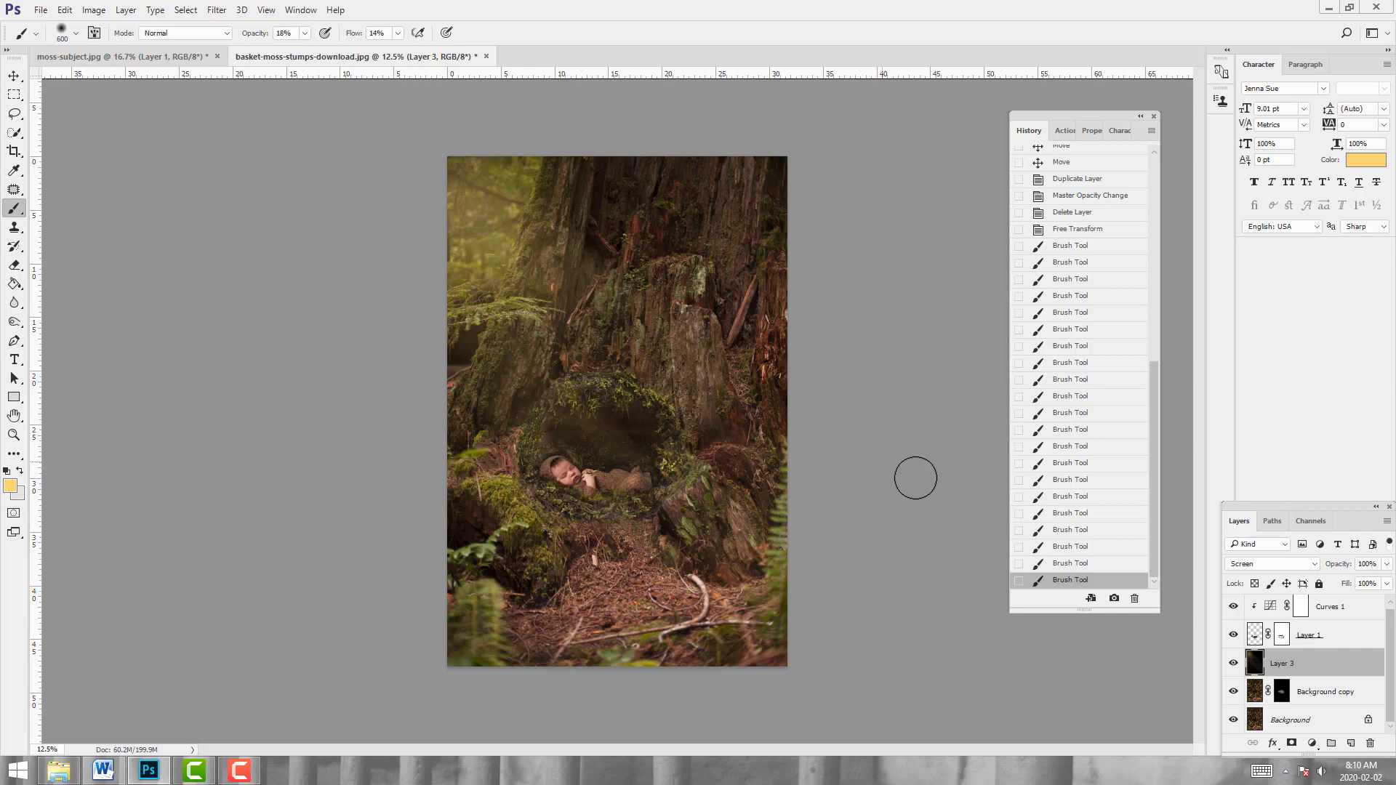
left_click(1077, 564)
left_click(1077, 546)
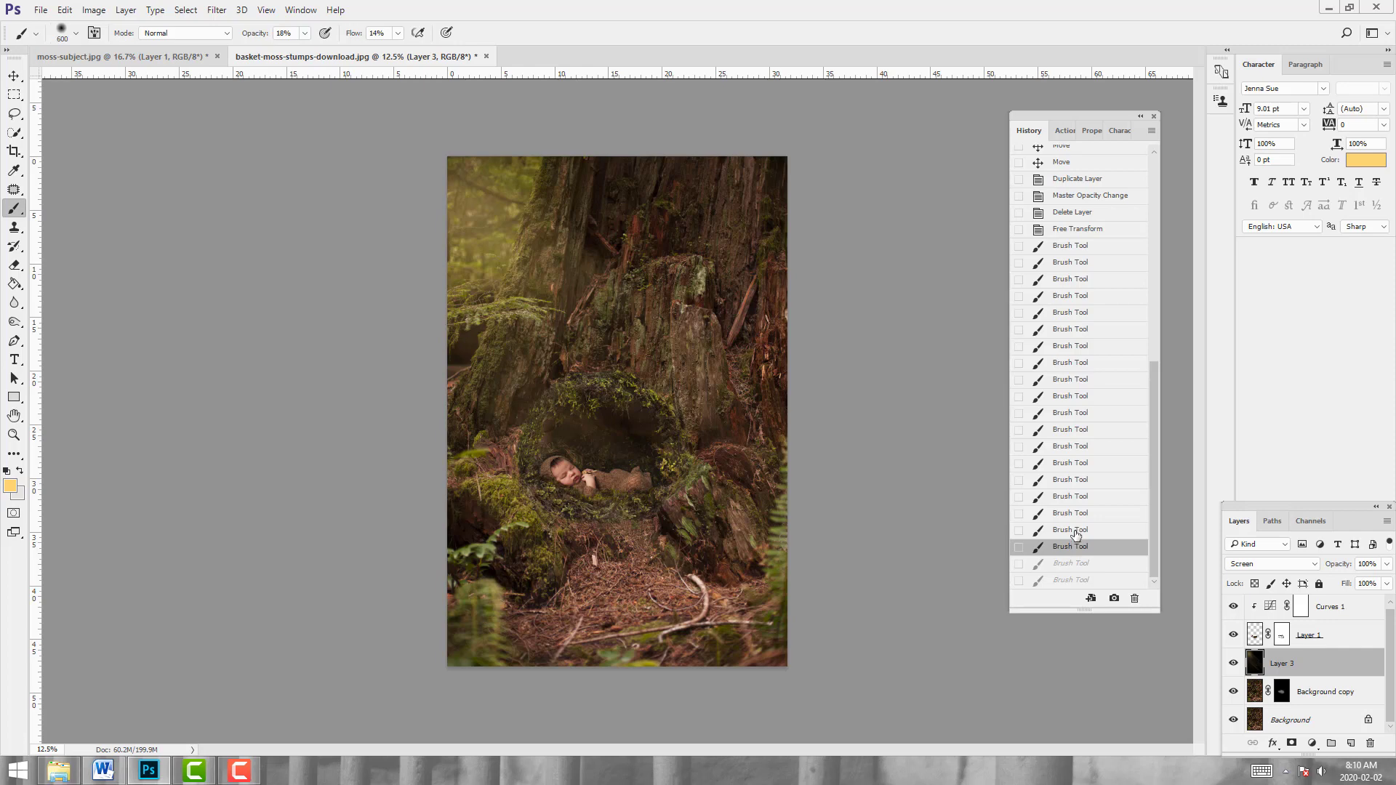
left_click(1077, 531)
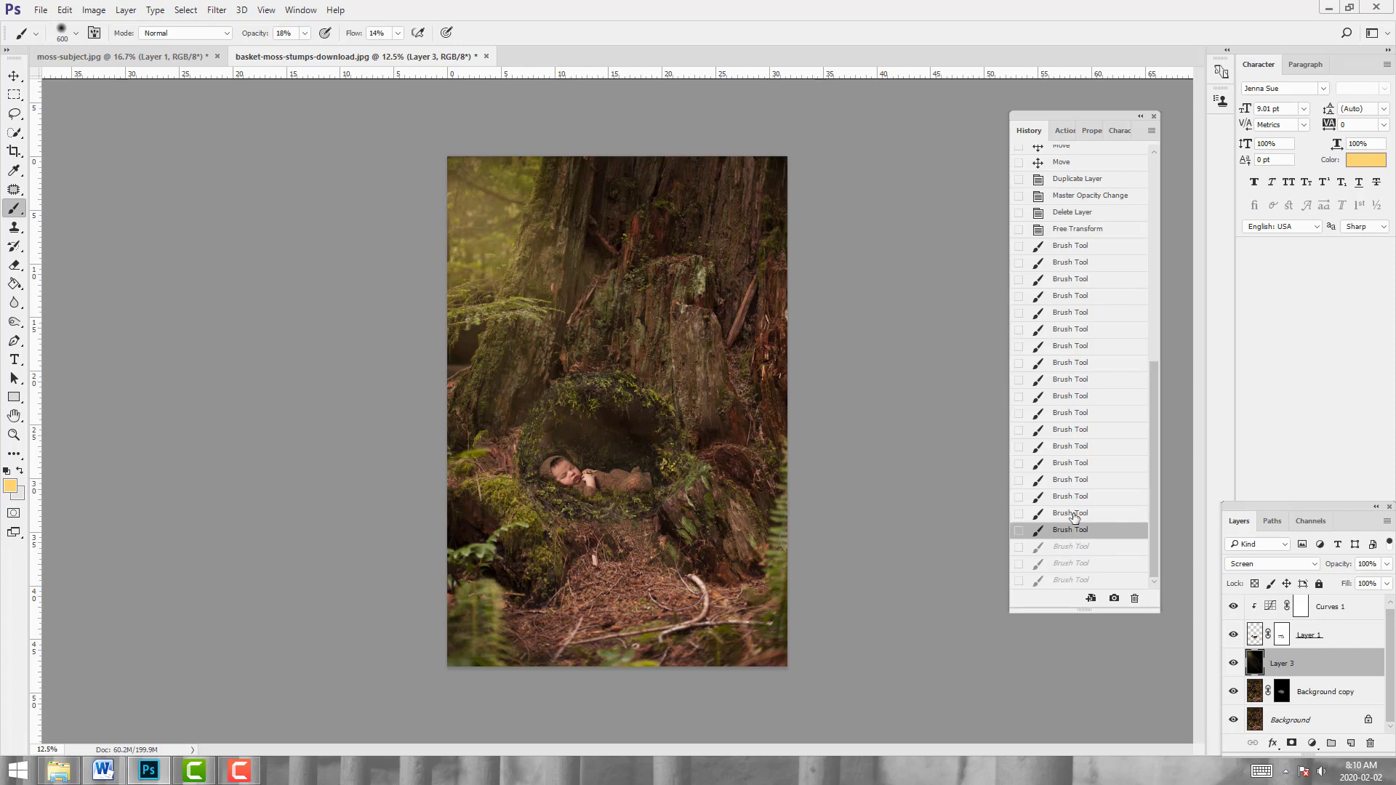
left_click(1074, 514)
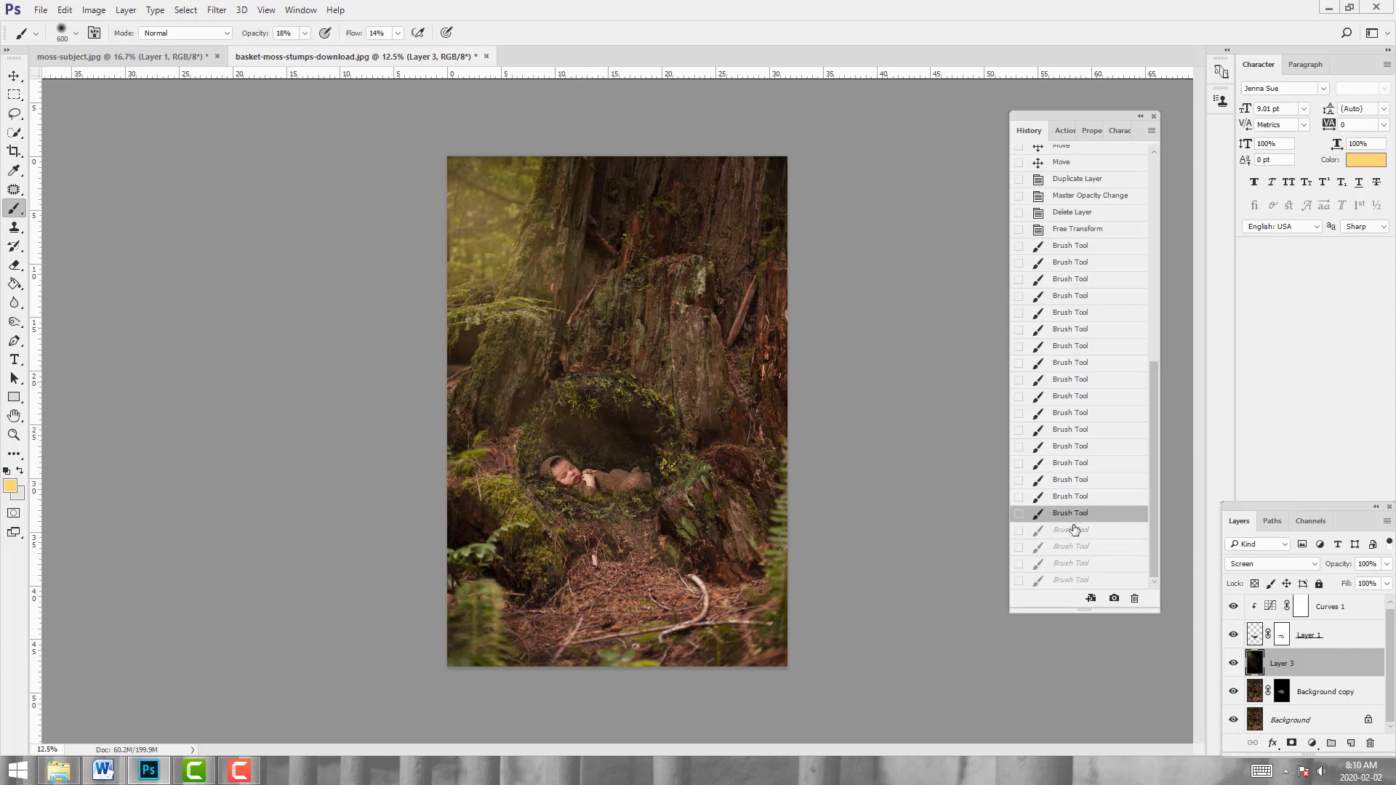
left_click(1074, 529)
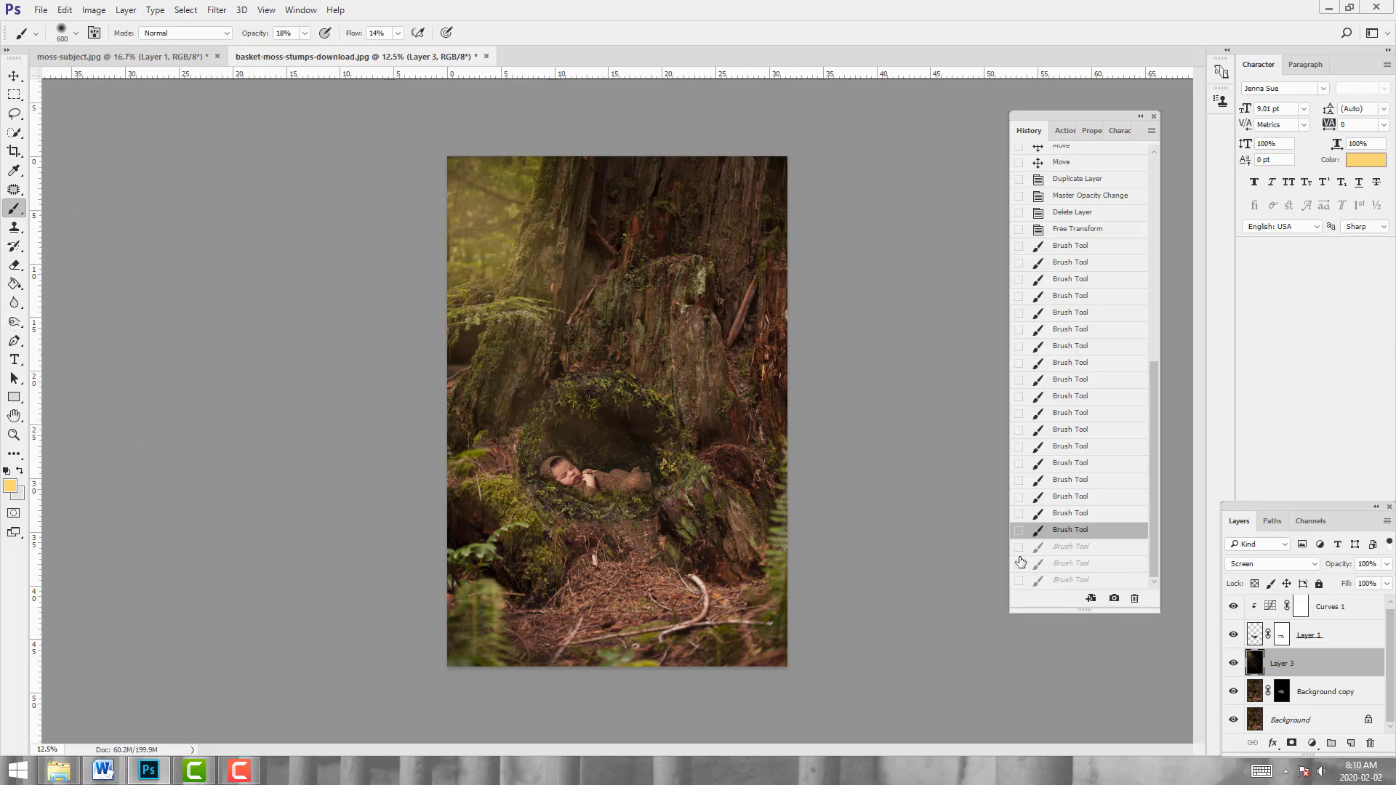
Prepare a small black brush for painting on Layer 1's mask, working close up on the sleeping baby
key("z")
left_click_drag(650, 549, 726, 556)
left_click_drag(526, 331, 592, 469)
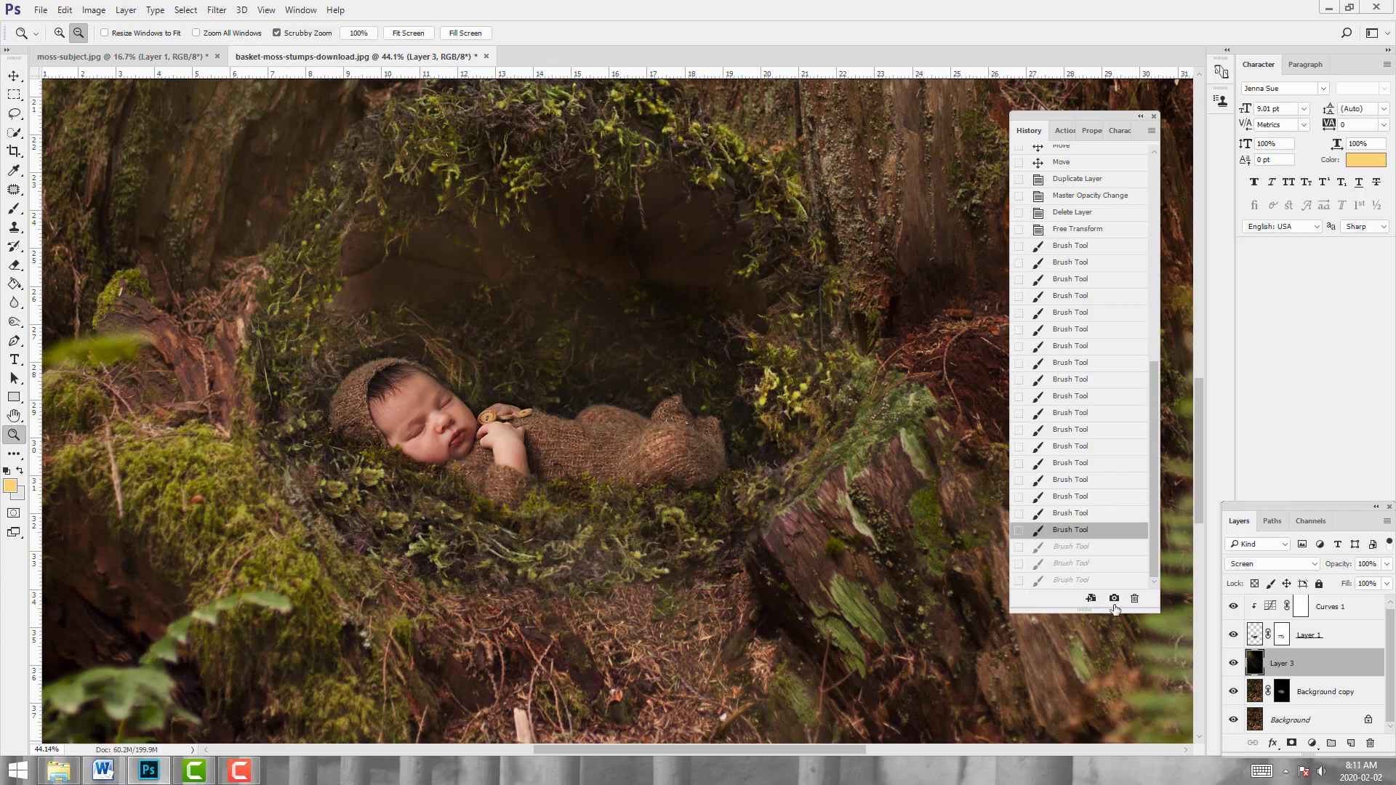
left_click(1280, 636)
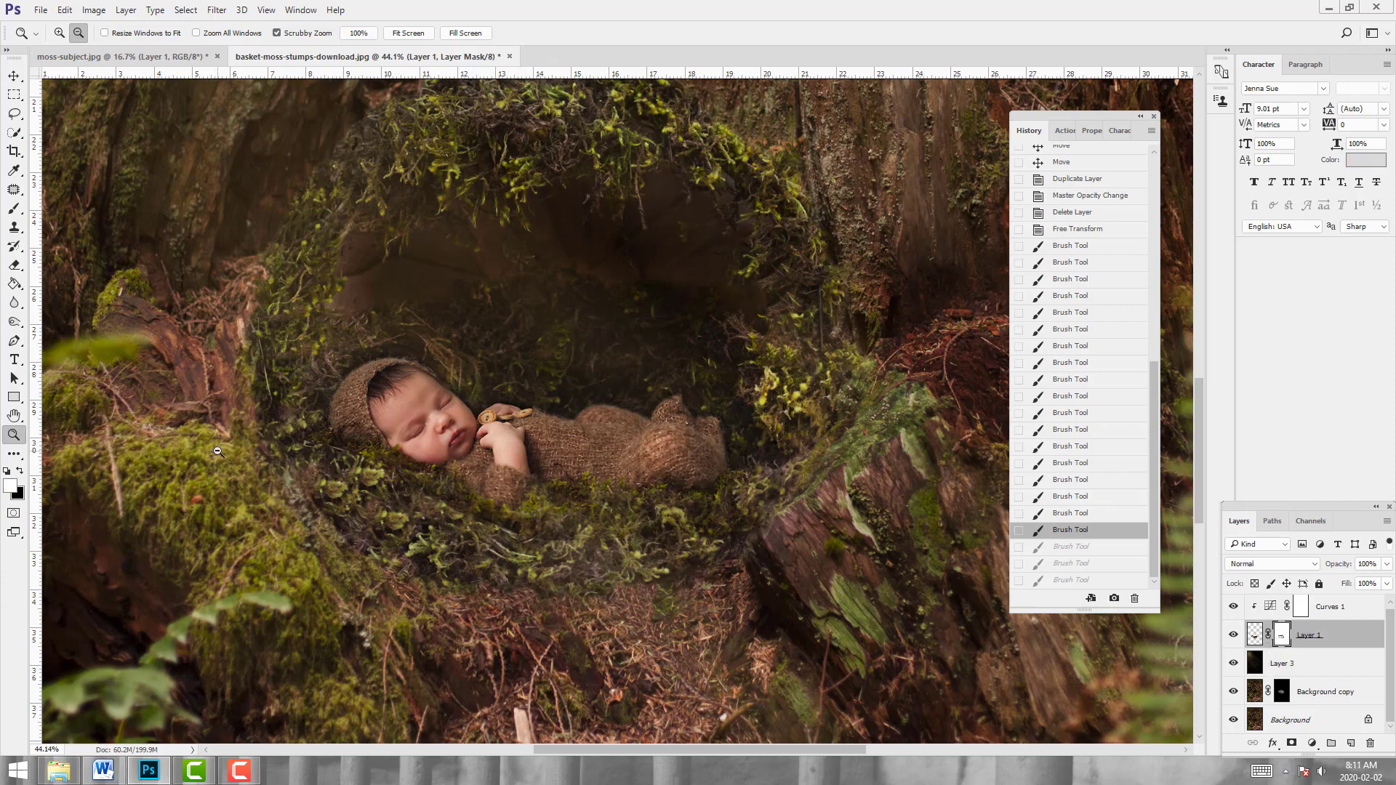
left_click(14, 208)
left_click(21, 471)
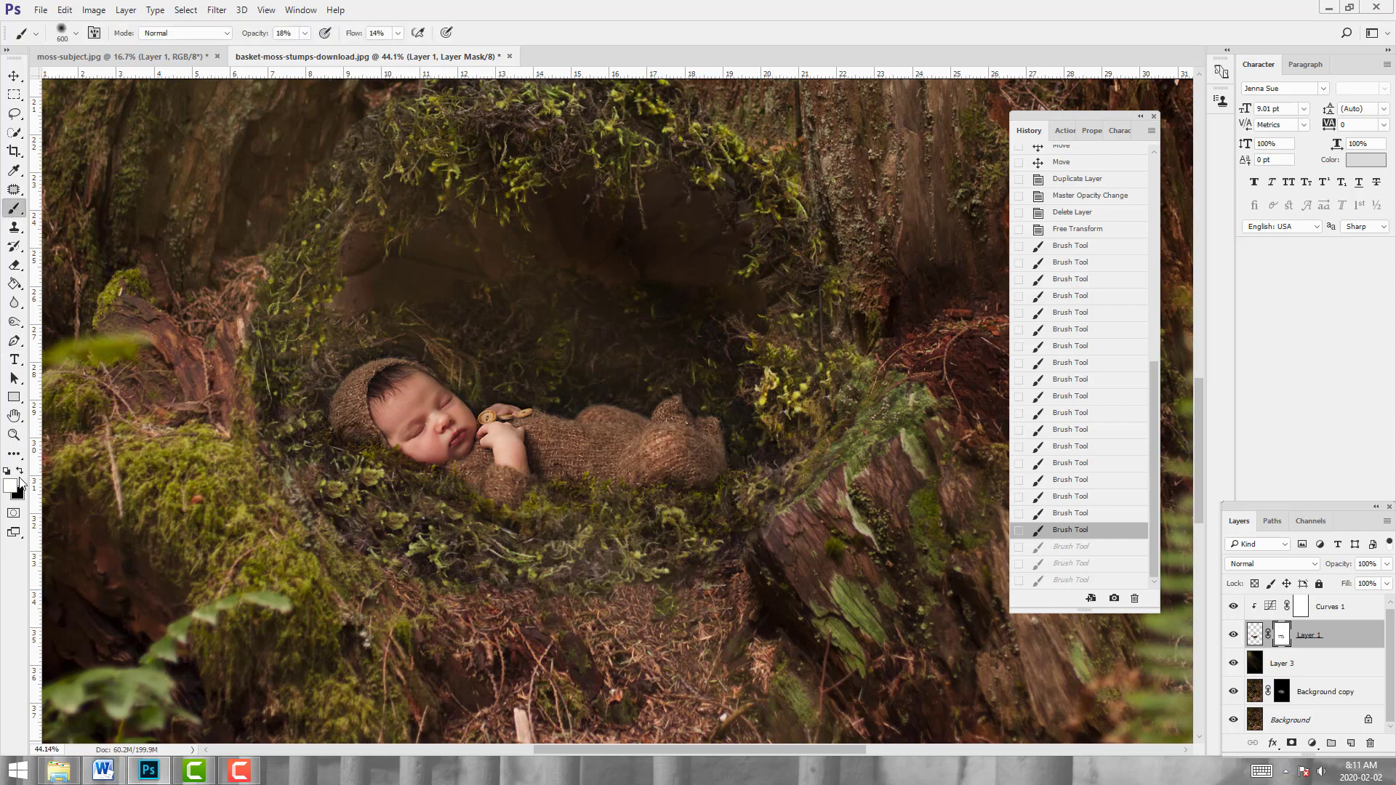
key("bracketleft")
key("bracketleft")
key("bracketleft")
key("bracketleft")
key("bracketleft")
key("bracketleft")
key("bracketleft")
key("bracketleft")
key("bracketleft")
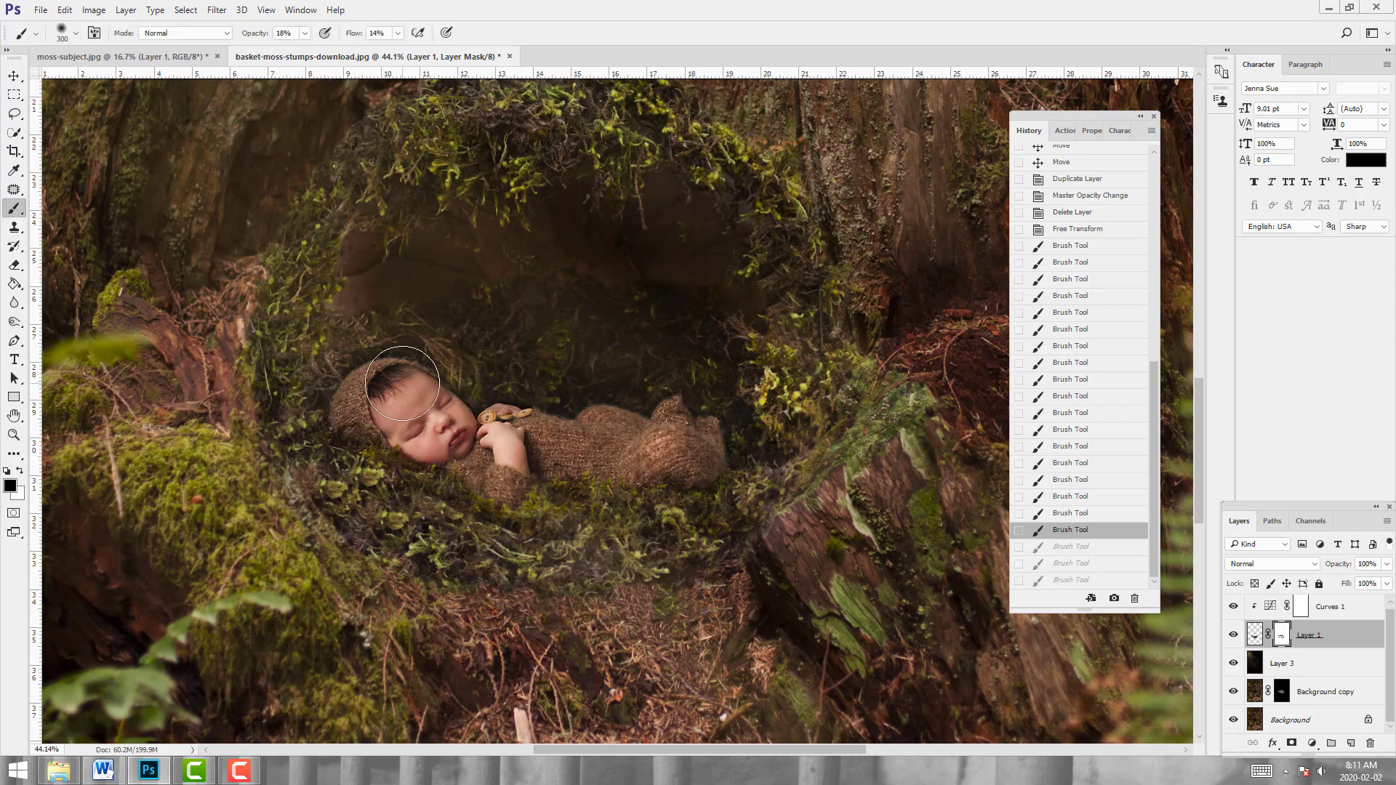
key("bracketleft")
Set the mask brush to 35% opacity, 26% flow, and a 50 px size
left_click(305, 33)
left_click_drag(300, 50, 405, 50)
left_click(397, 33)
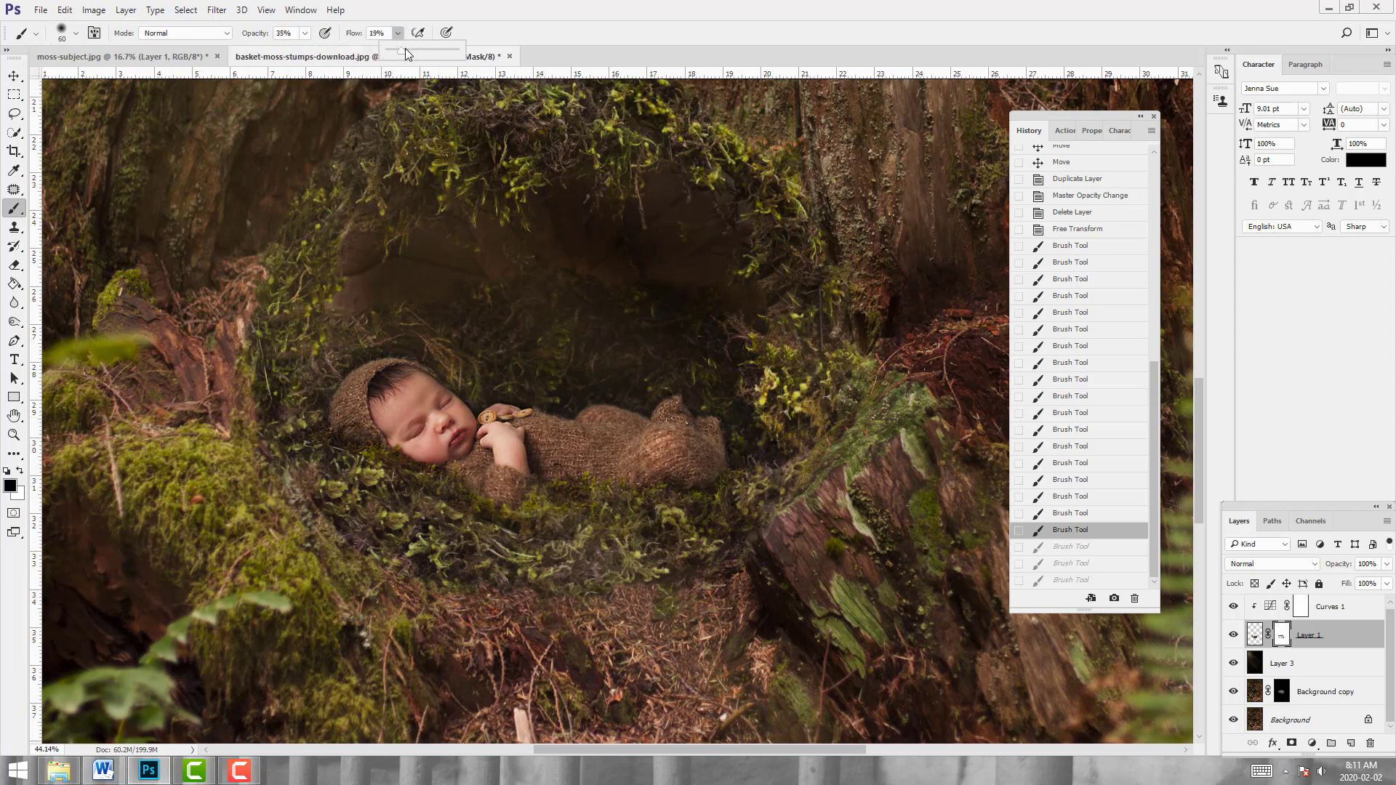
left_click(365, 329)
key("bracketleft")
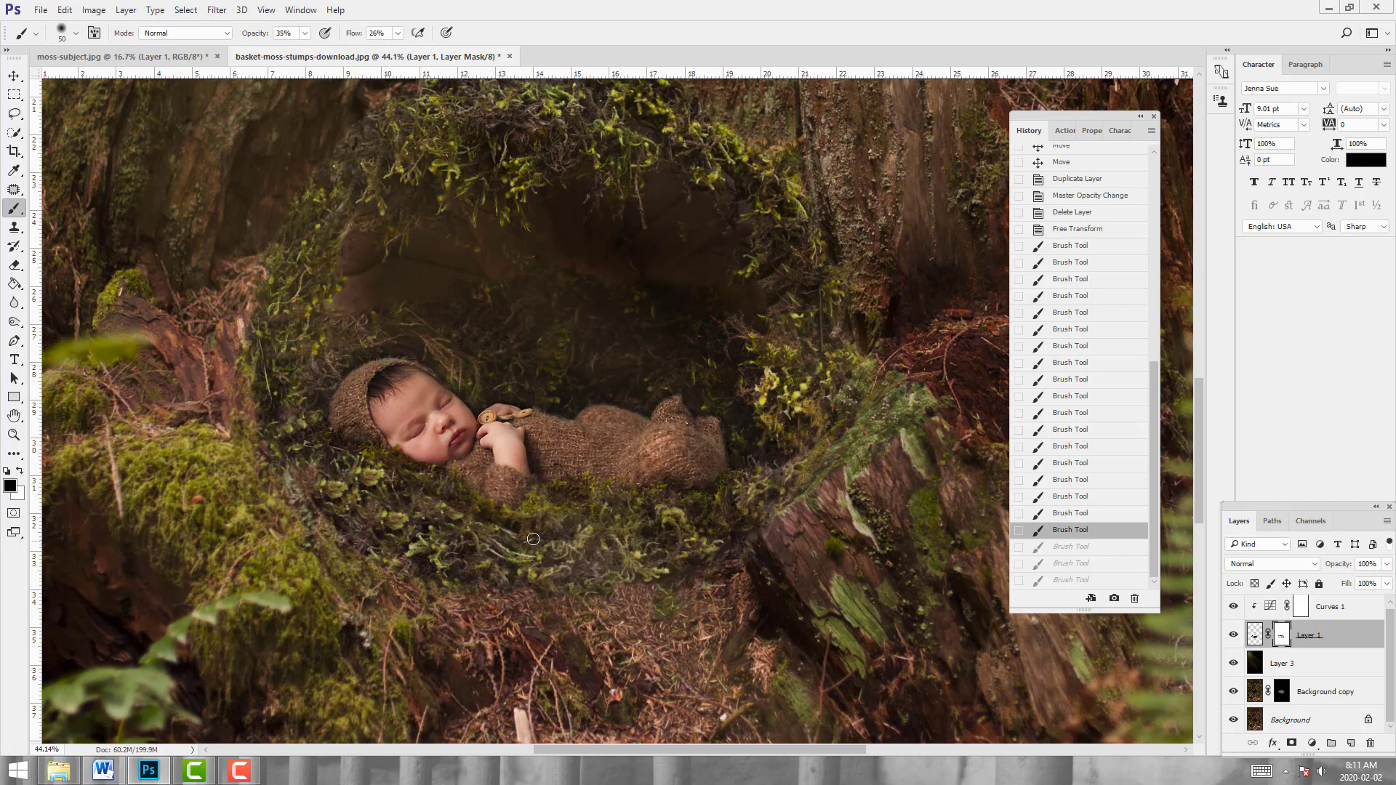
Paint black on Layer 1's mask to blend the moss below the baby and the edge around the bonnet
left_click_drag(443, 502, 459, 511)
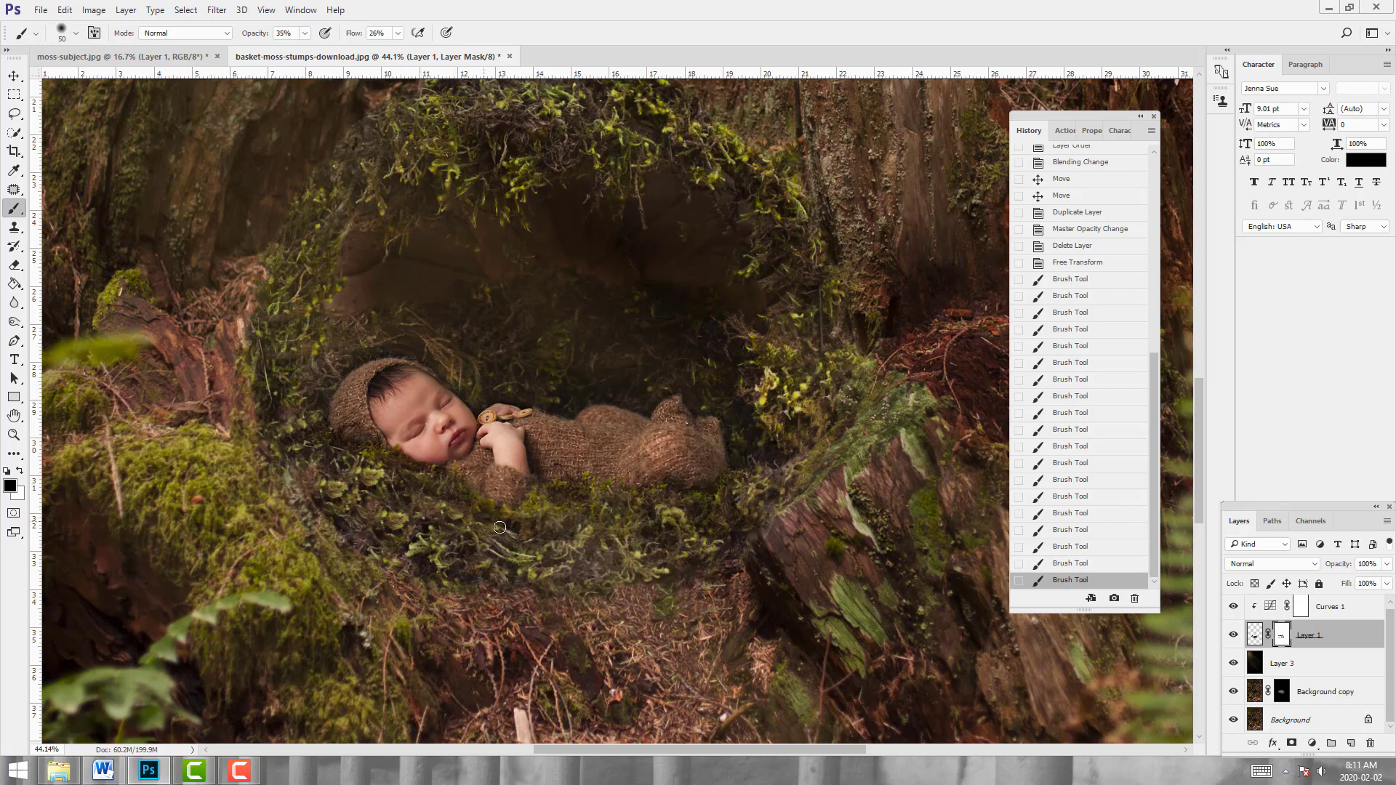
left_click_drag(488, 524, 540, 541)
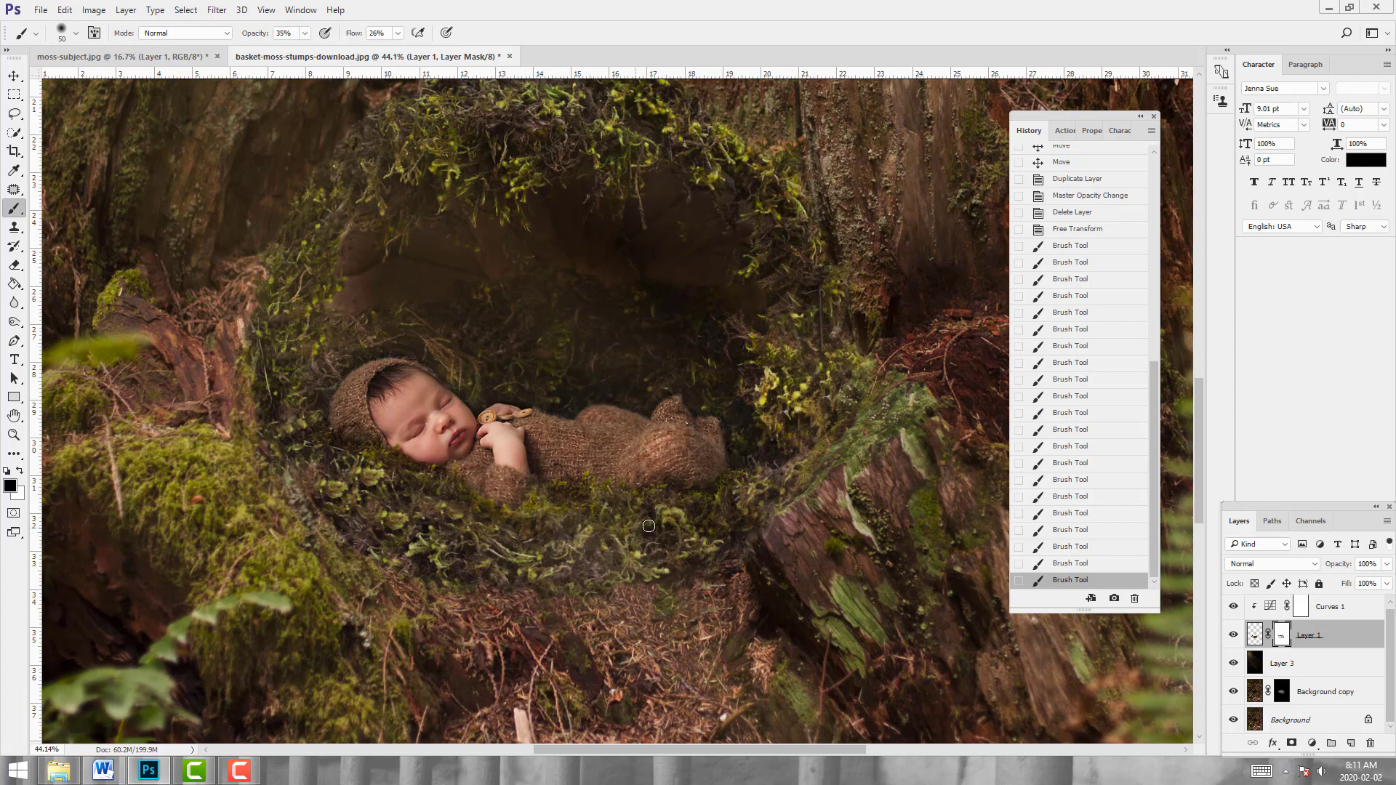
left_click_drag(439, 511, 548, 545)
mouse_move(306, 395)
left_mouse_down()
mouse_move(326, 397)
mouse_move(342, 370)
left_mouse_up()
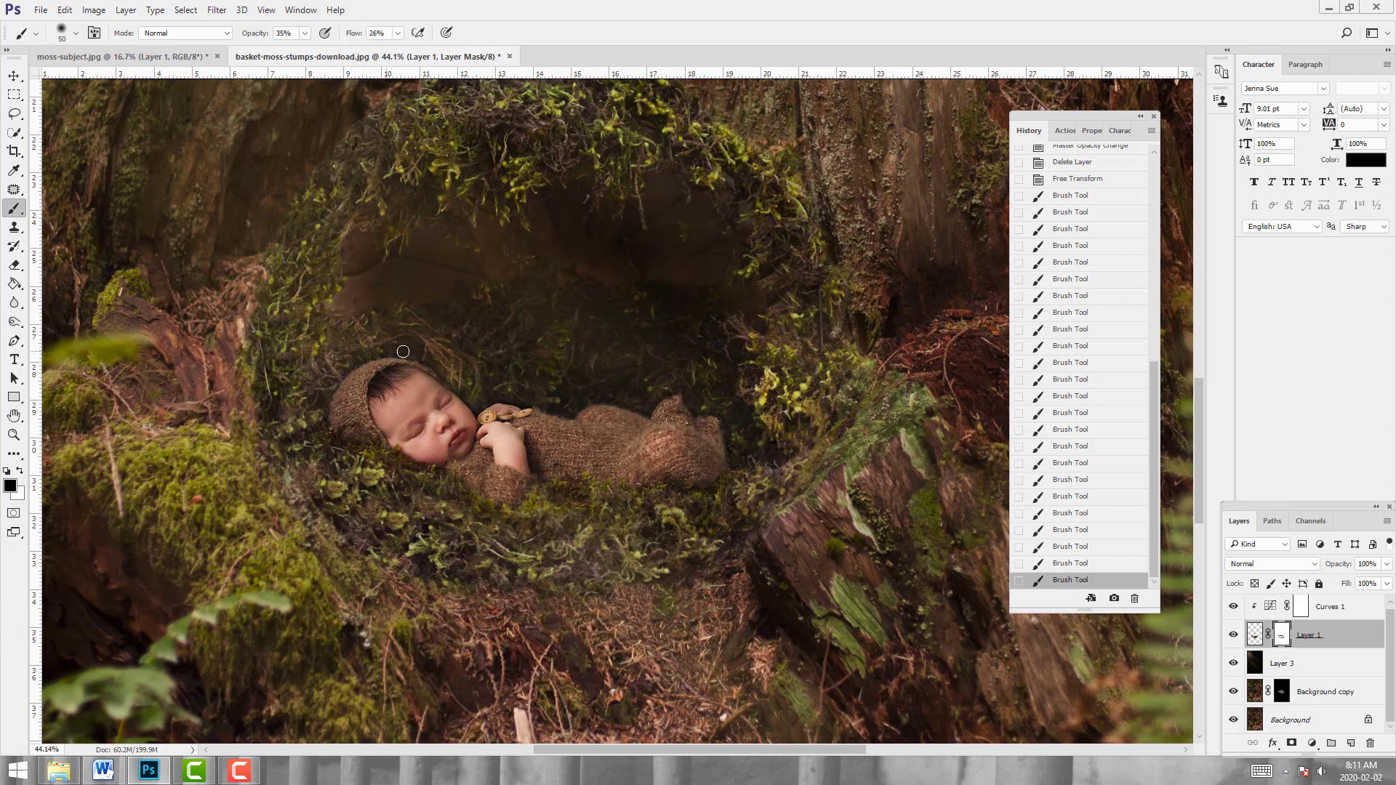
left_click_drag(343, 368, 339, 377)
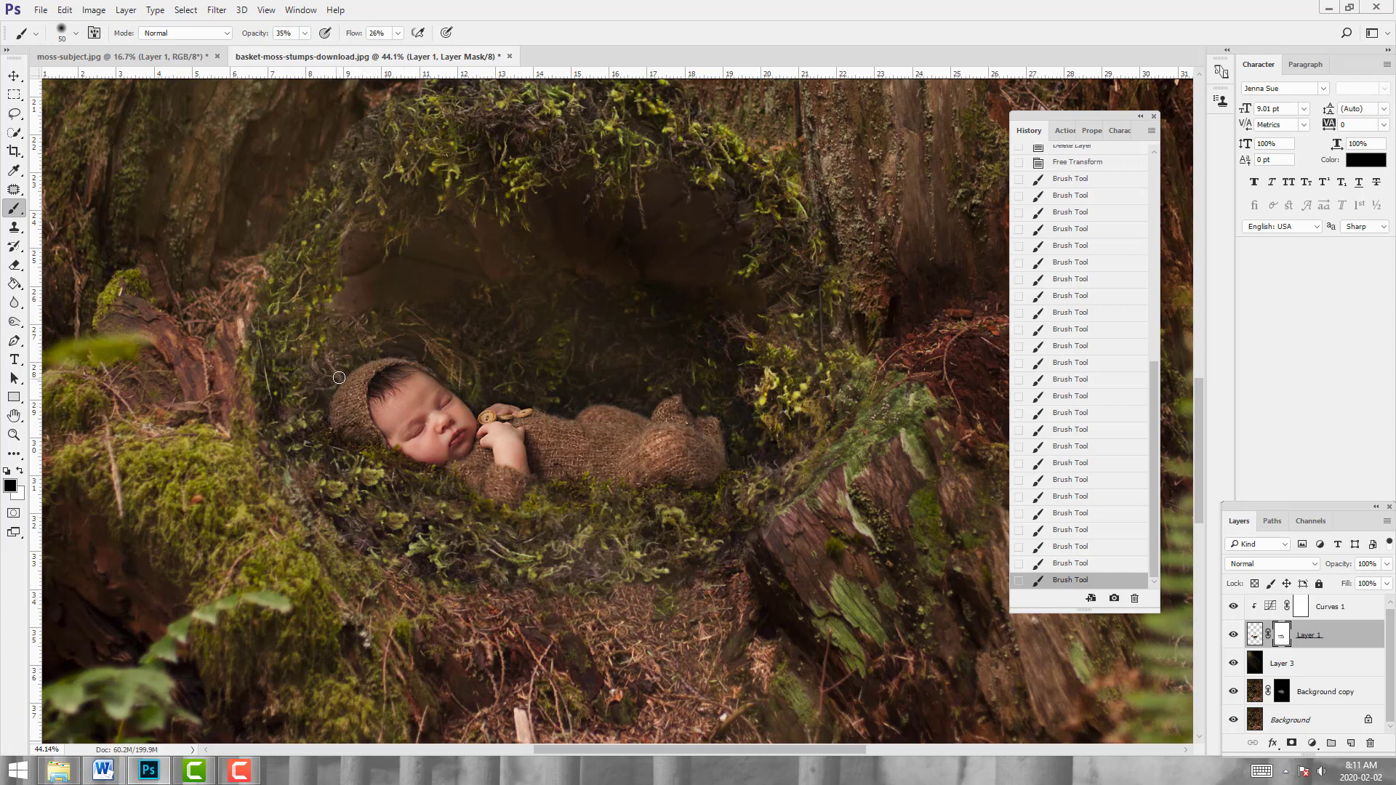
Touch up Layer 1's mask around the baby's hands with a 25 px brush at 50% opacity and 37% flow
left_click(304, 34)
left_click_drag(303, 51, 397, 51)
left_click(397, 34)
left_click(492, 395)
key("x")
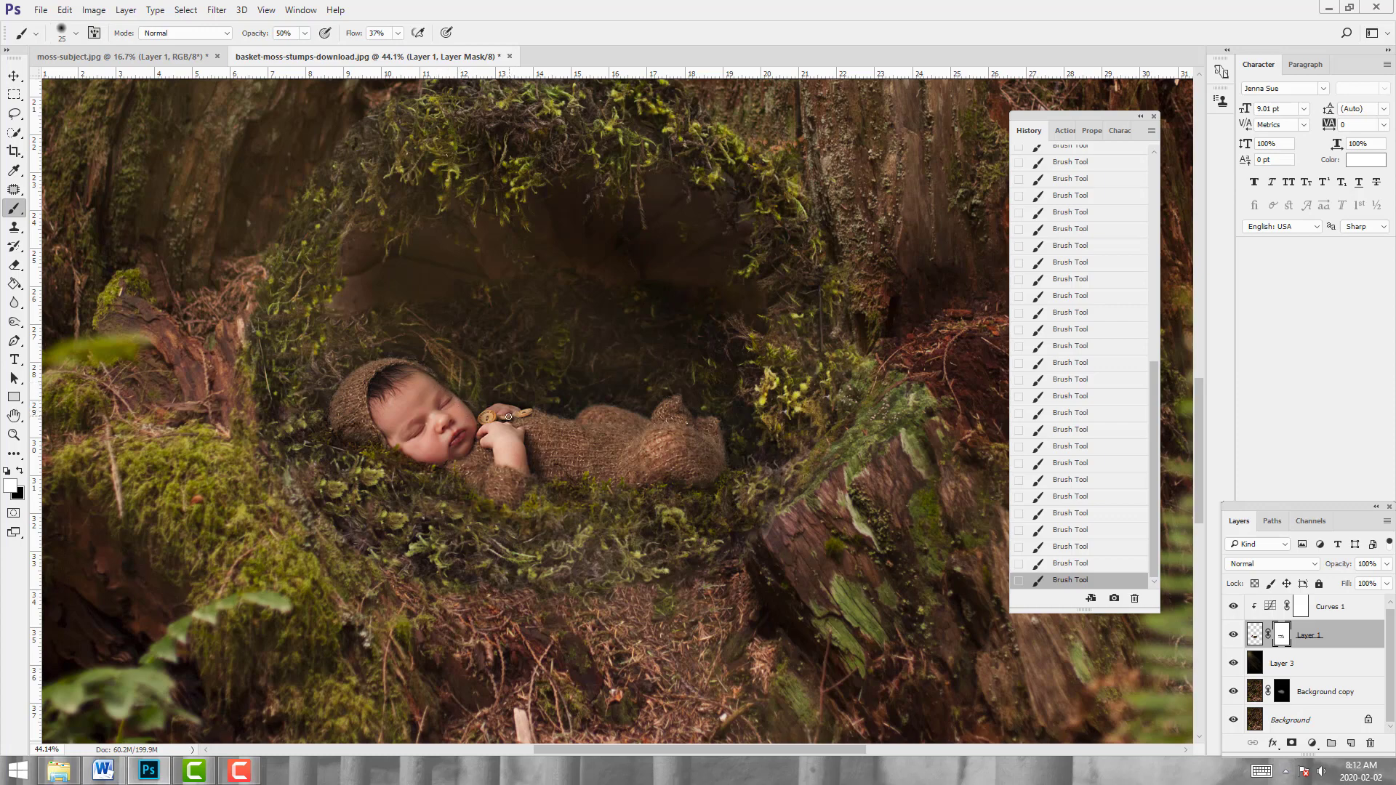
key("x")
Review the whole composite by hiding and reshowing the light rays on Layer 3 and the baby on Layer 1
key("z")
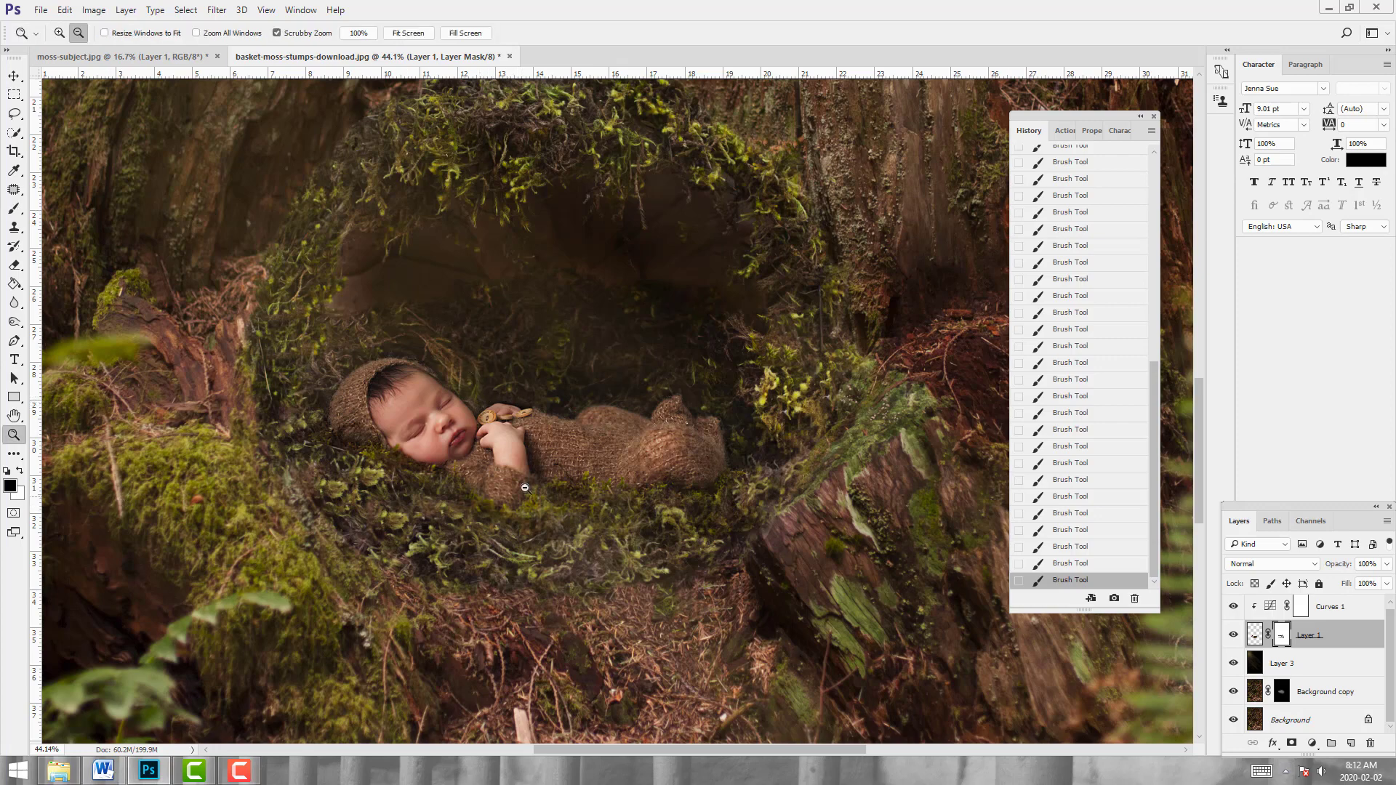
left_click_drag(599, 434, 527, 434)
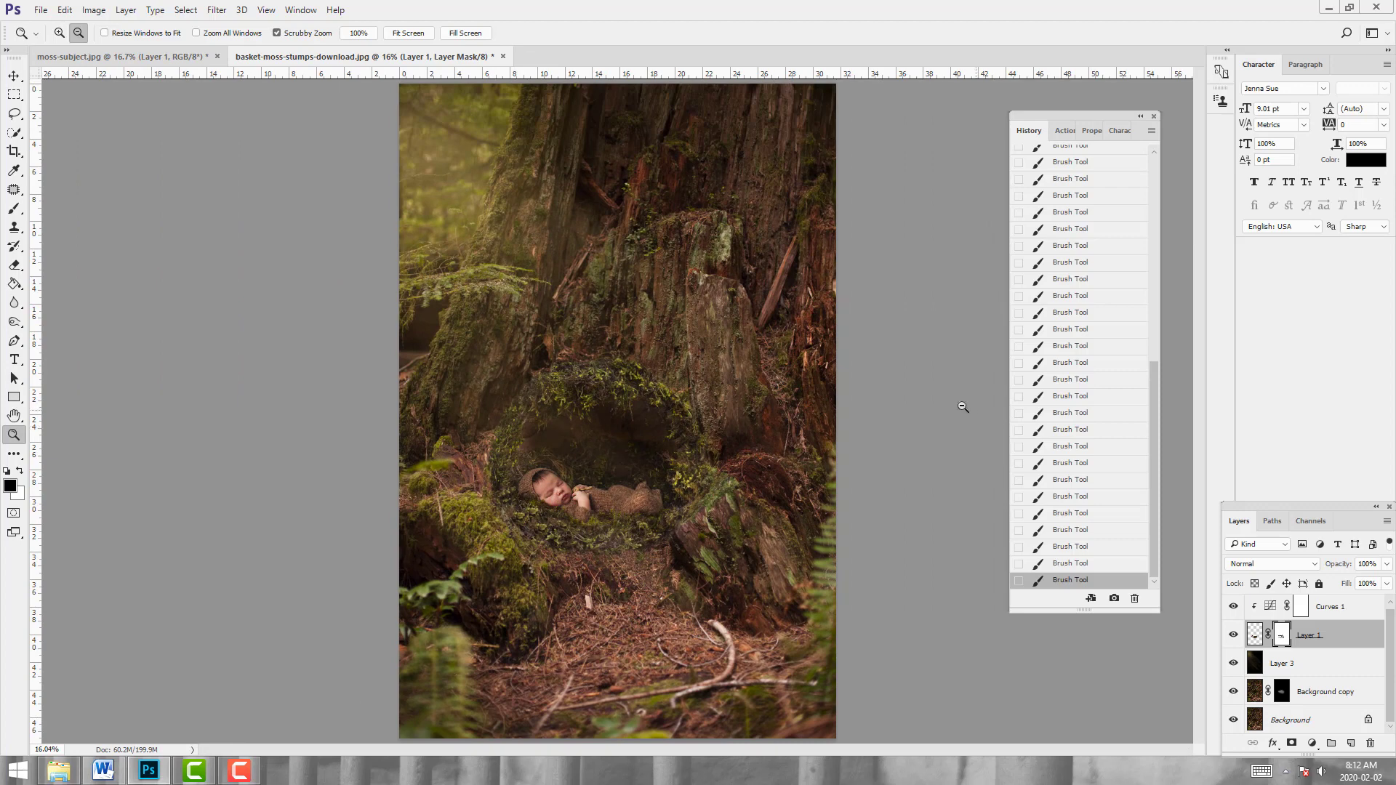
scroll(1270, 656, "up", 1)
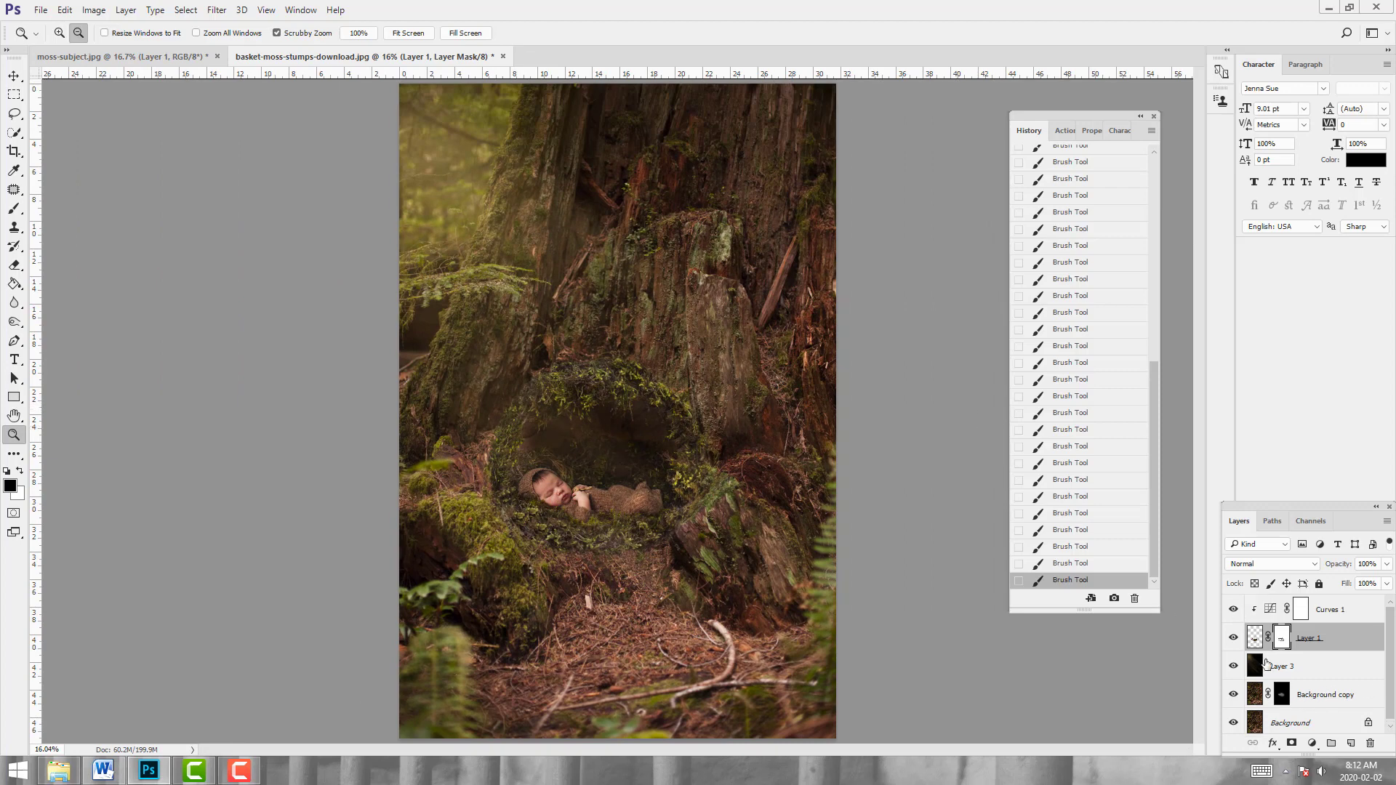
left_click(1233, 666)
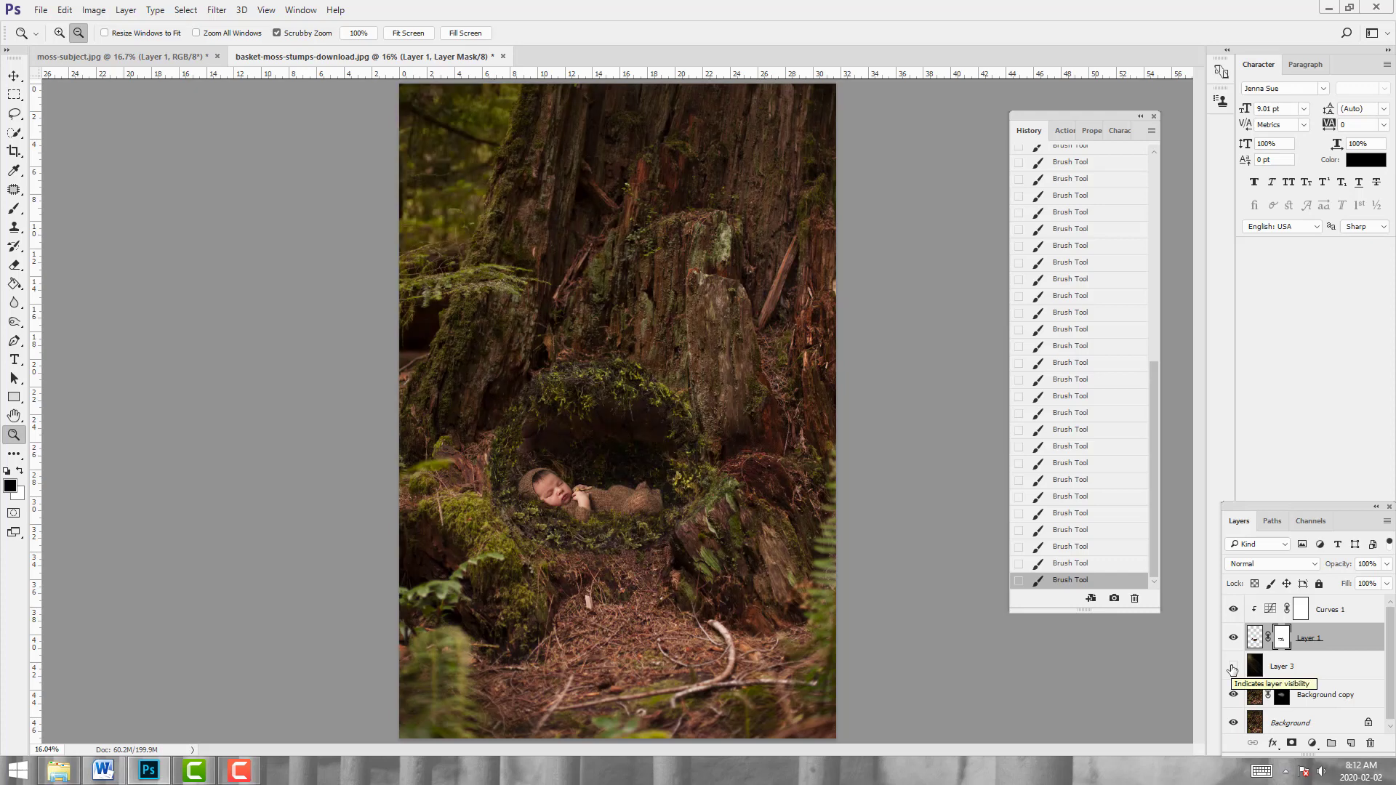
left_click(1234, 667)
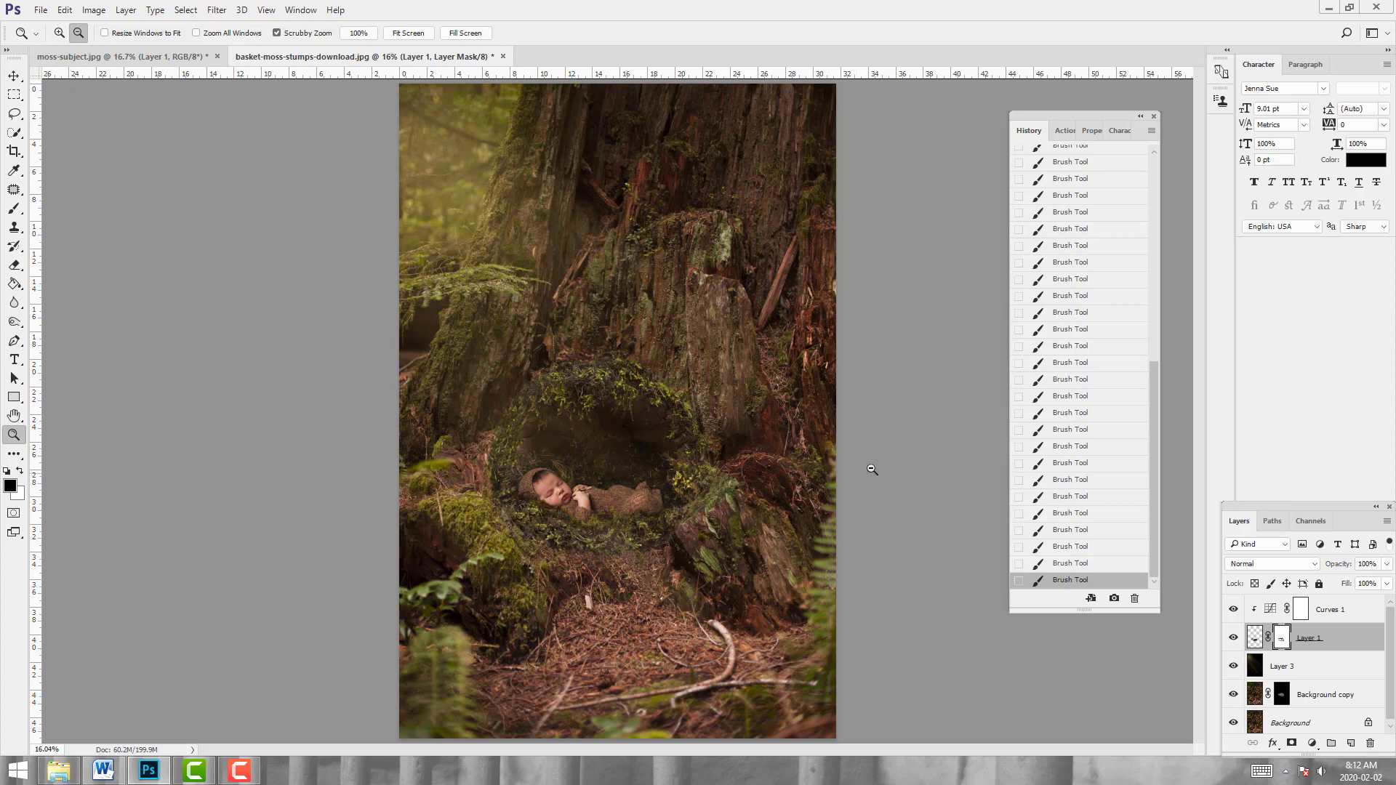
left_click(1234, 638)
left_click(1234, 638)
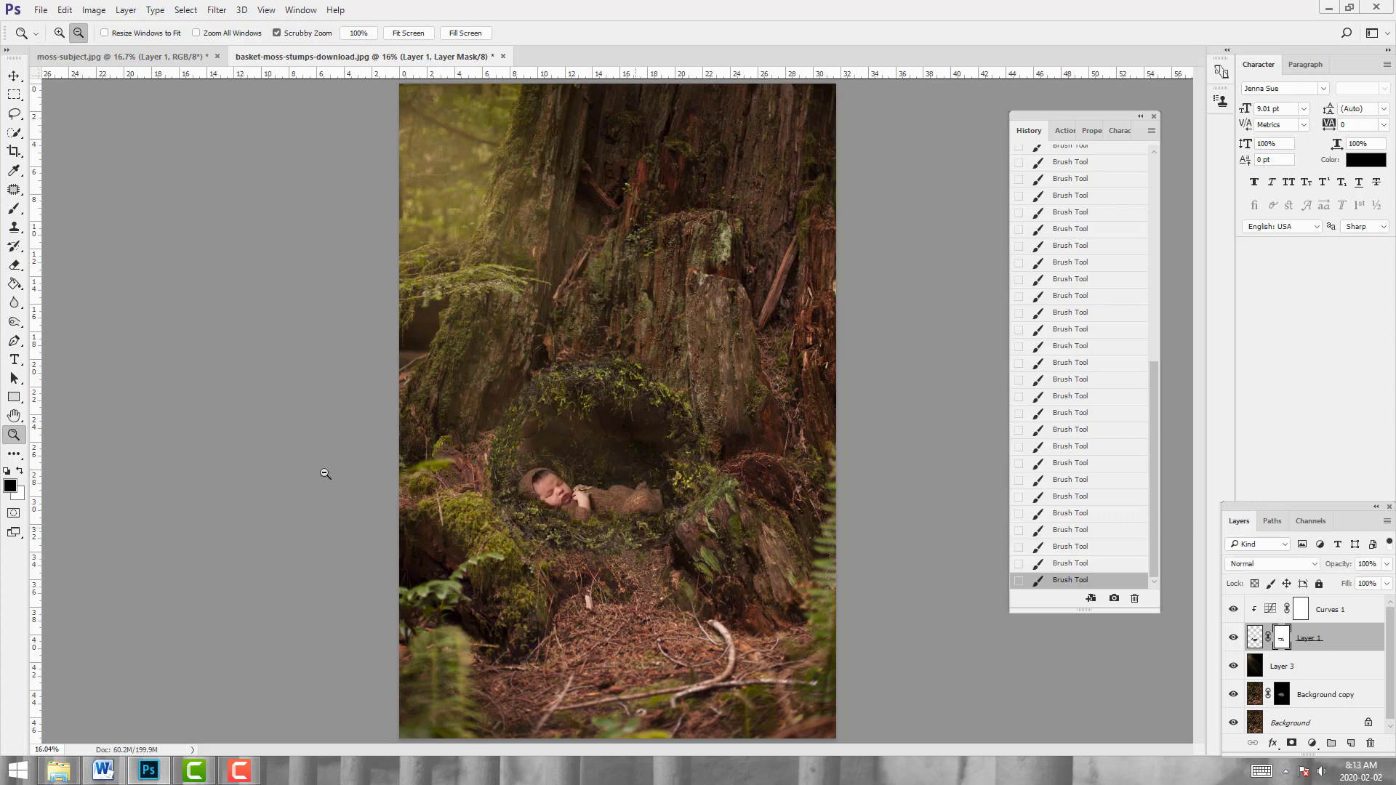